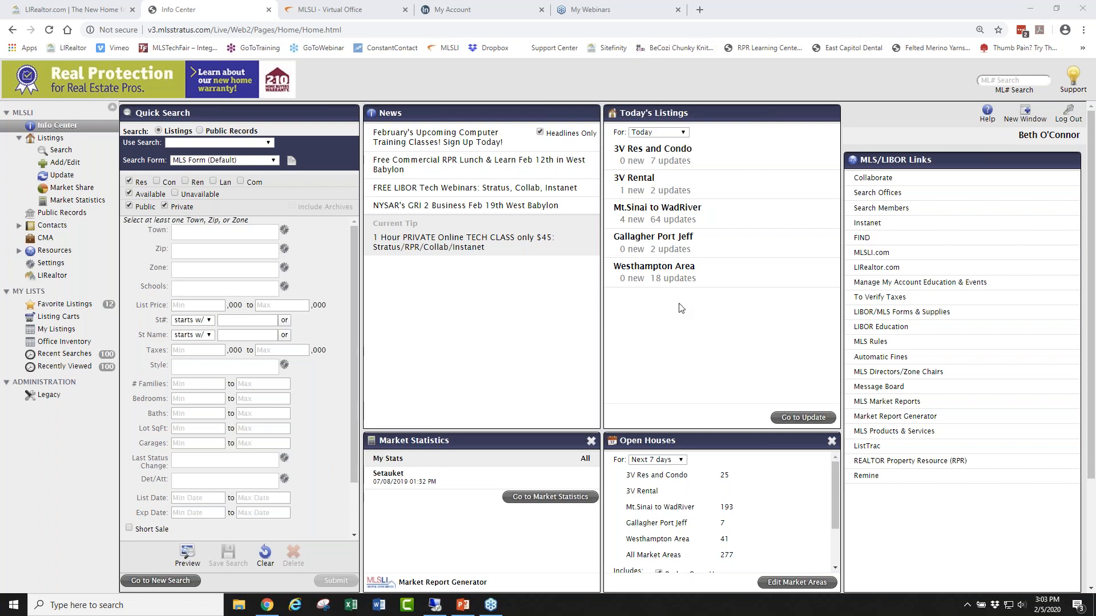
# Set Today's Listings to count from '3 days back'.
pyautogui.click(660, 134)
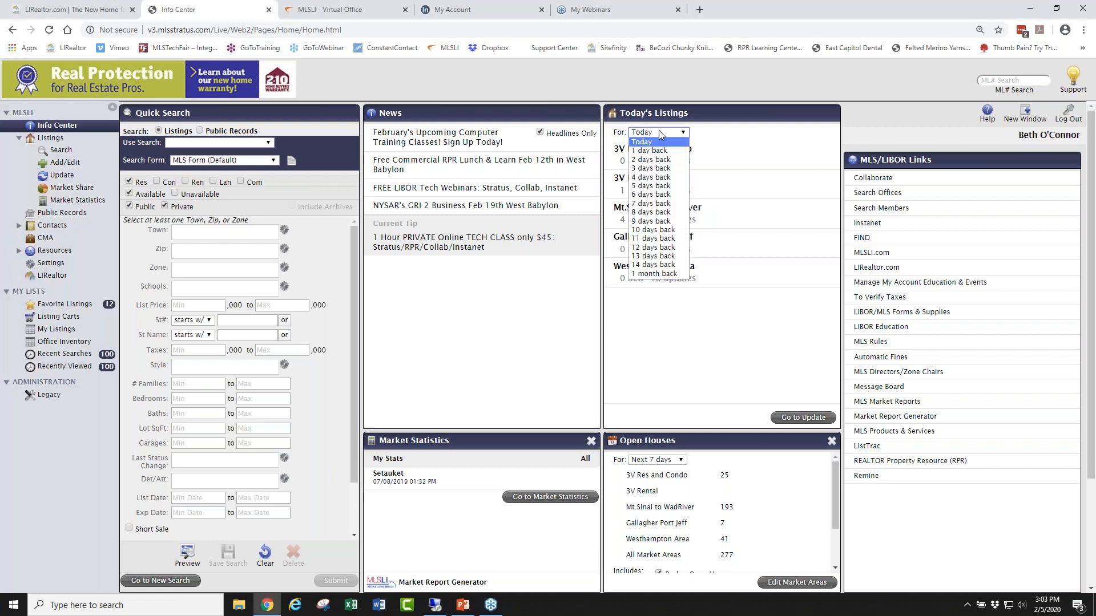
pyautogui.click(674, 169)
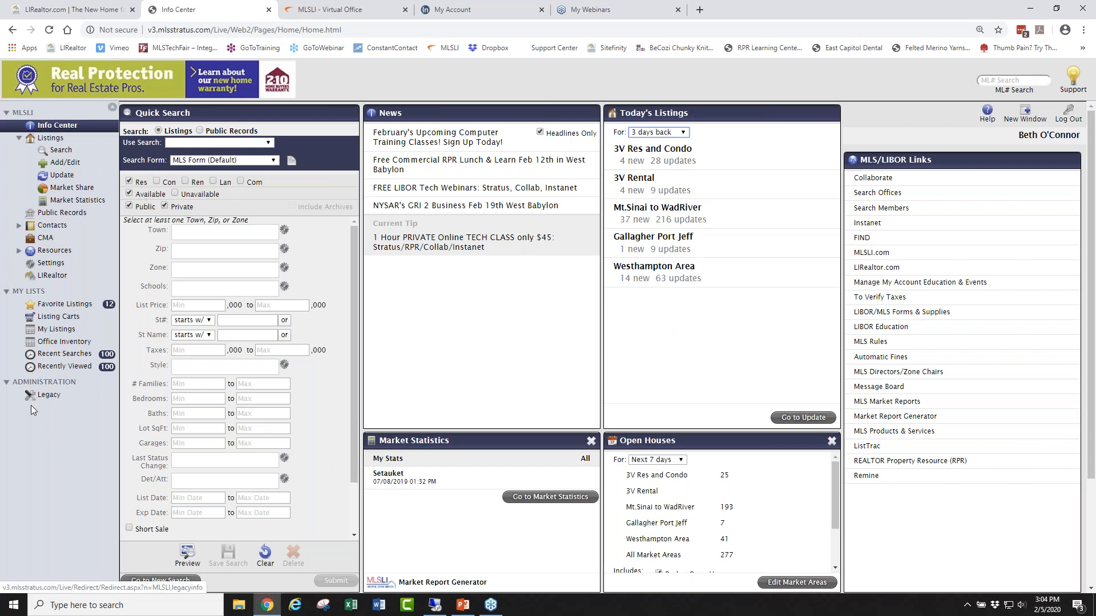
# Go to Settings and show the Agent Photo page.
pyautogui.click(51, 263)
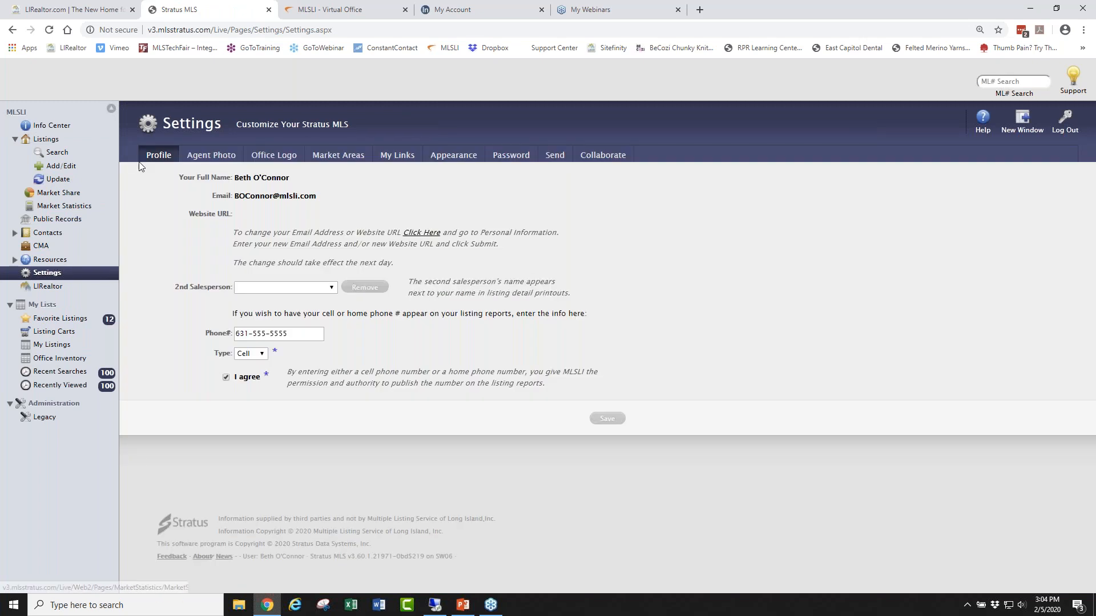
pyautogui.click(210, 157)
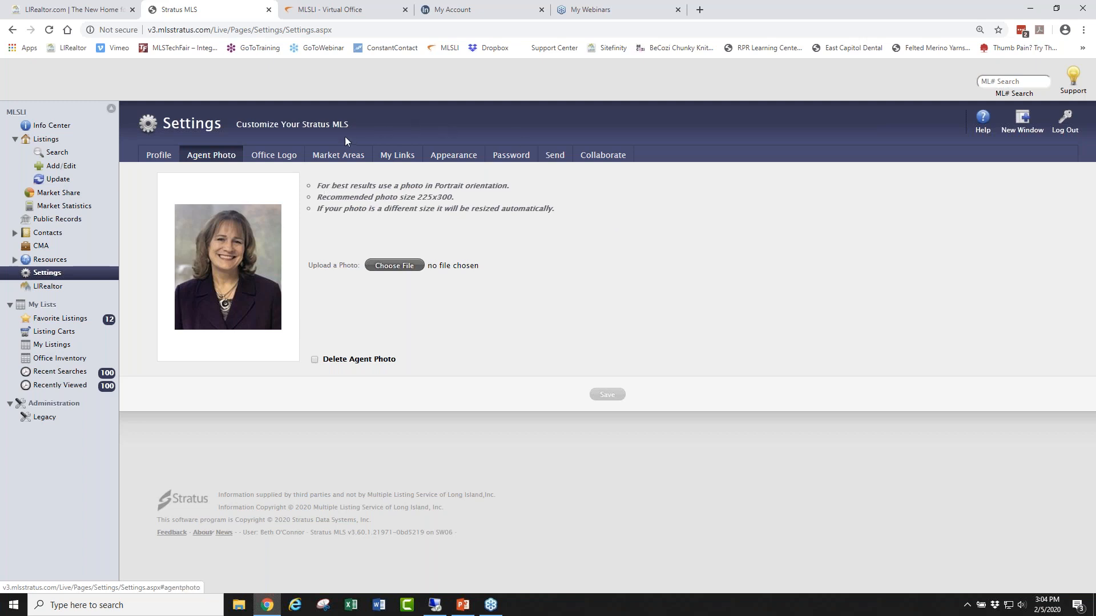
# Open Market Areas and inspect the town picker for Market Area 1, closing it unchanged.
pyautogui.click(342, 160)
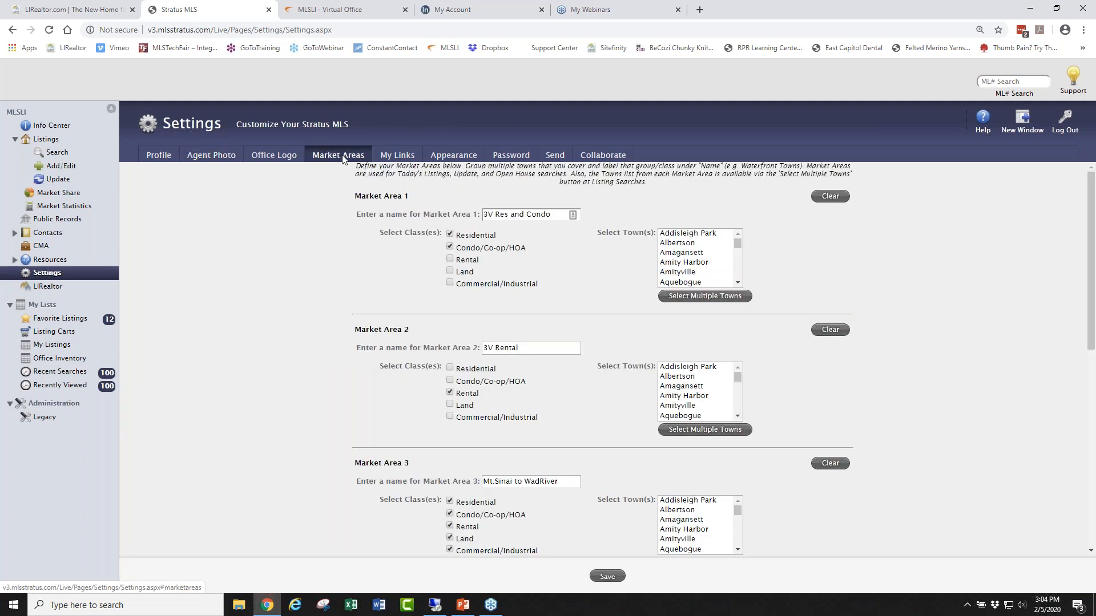
pyautogui.moveTo(550, 217); pyautogui.dragTo(474, 213)
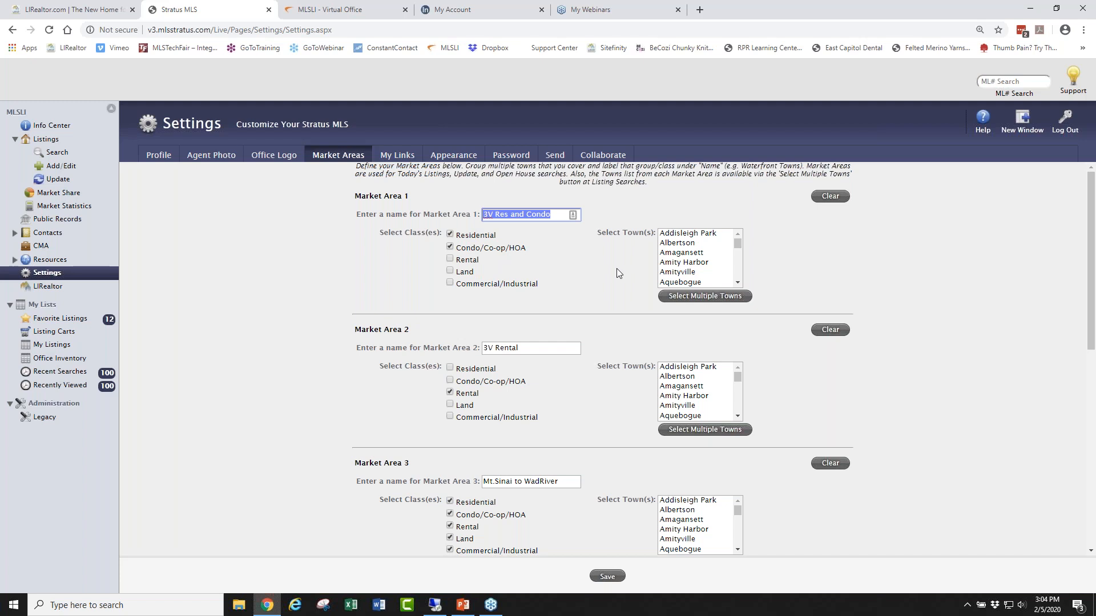
pyautogui.click(713, 298)
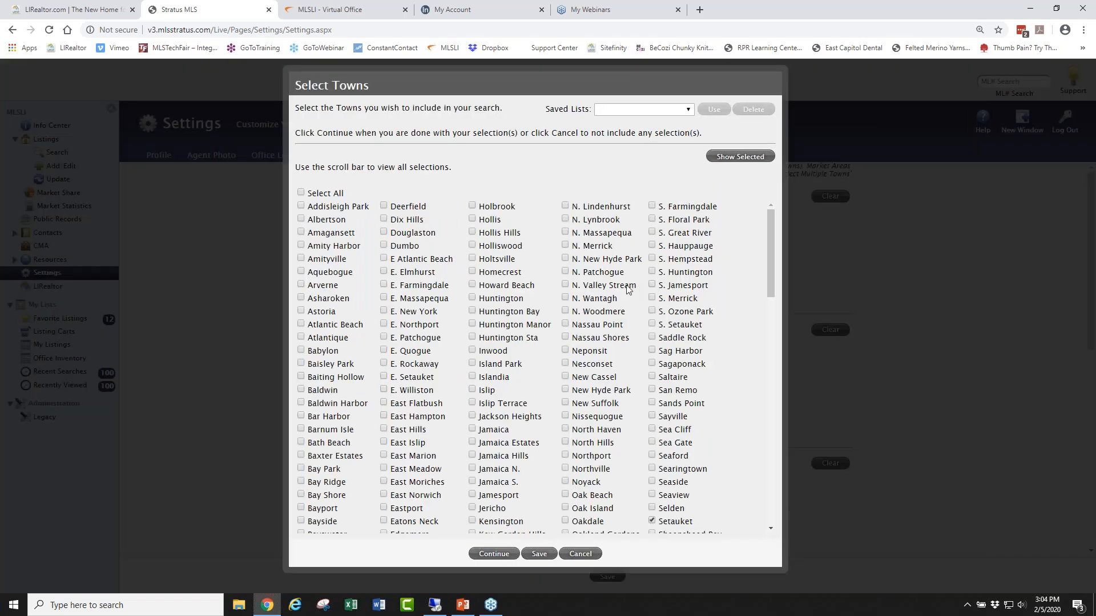
pyautogui.moveTo(770, 227); pyautogui.dragTo(758, 361)
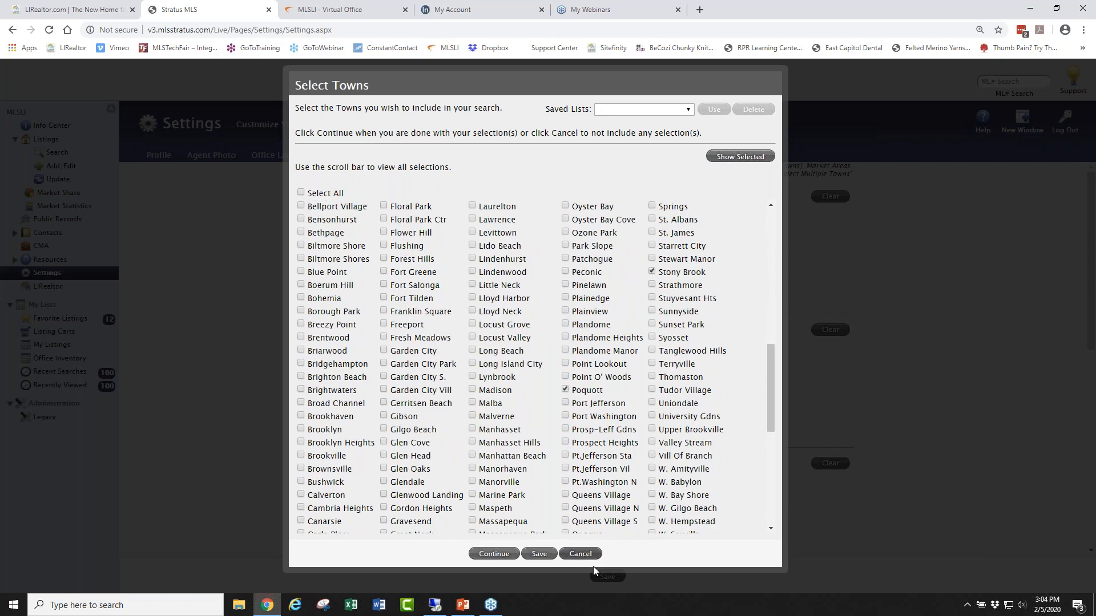
pyautogui.click(574, 554)
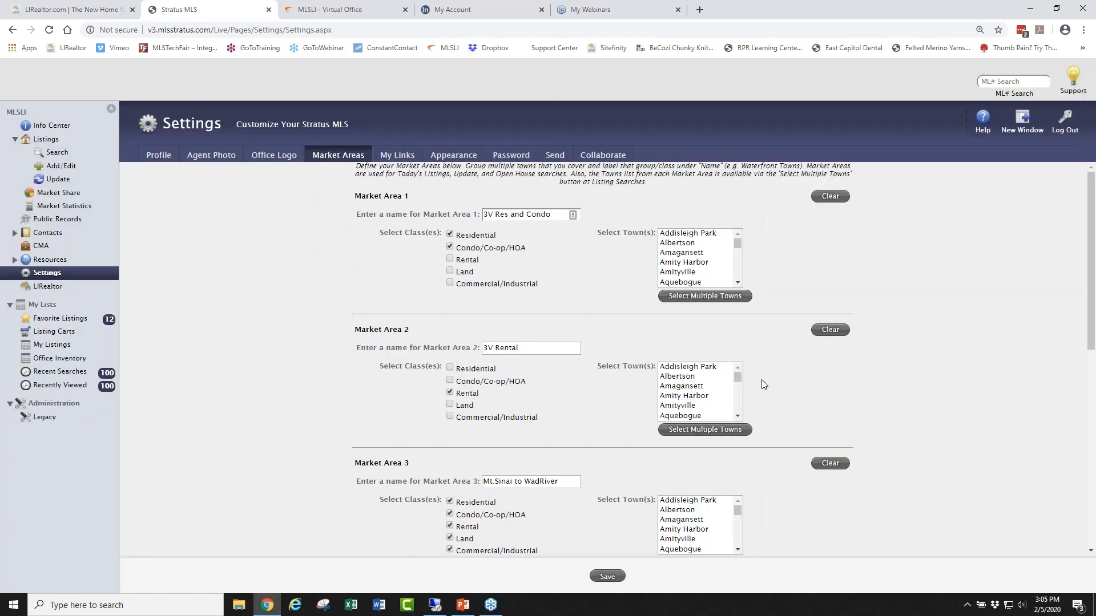
# Scroll through the market areas, check Market Area 4's name, and save the settings.
pyautogui.scroll(-6, 876, 369)
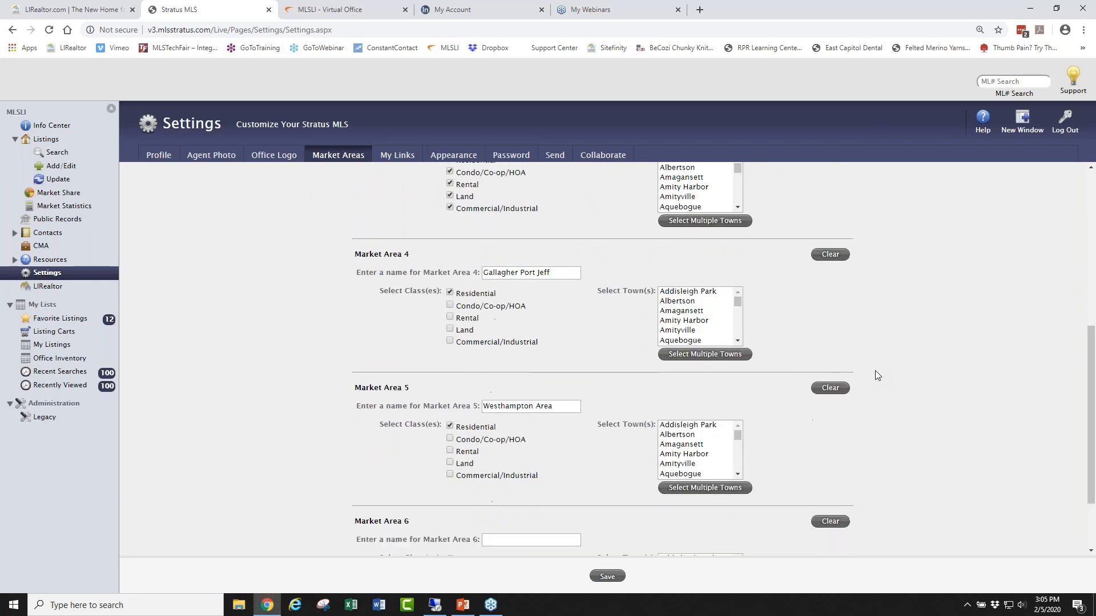
pyautogui.scroll(-2, 876, 375)
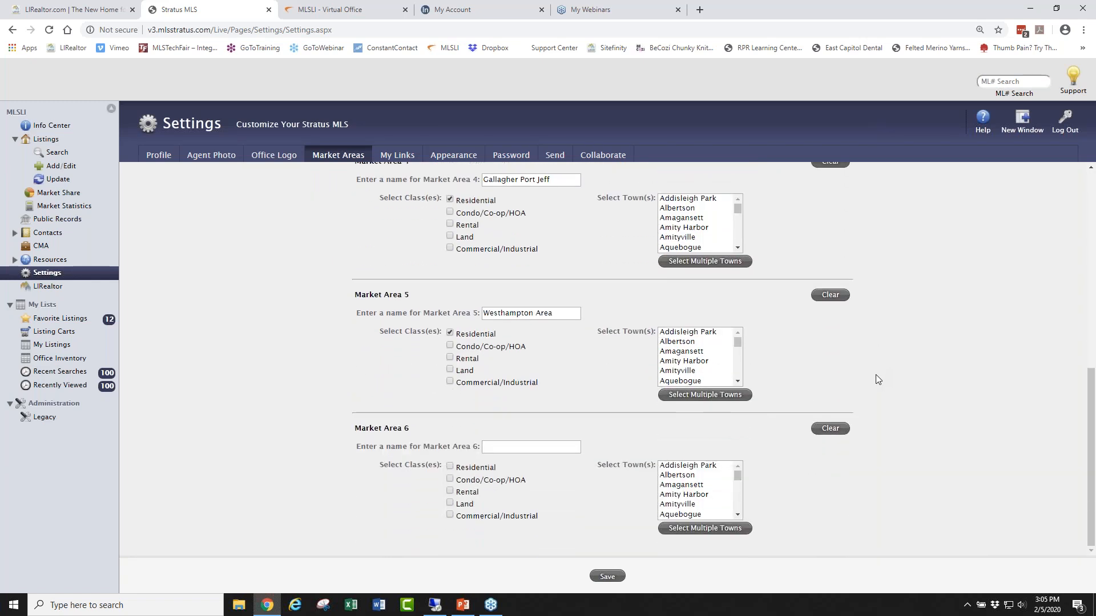
pyautogui.scroll(5, 878, 379)
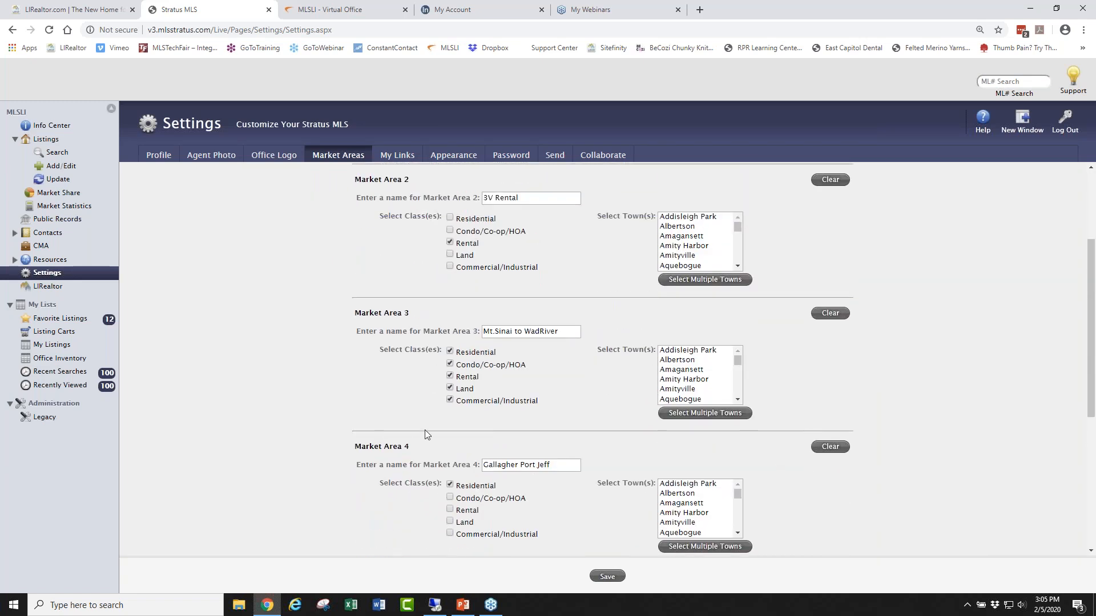
pyautogui.moveTo(562, 465); pyautogui.dragTo(477, 464)
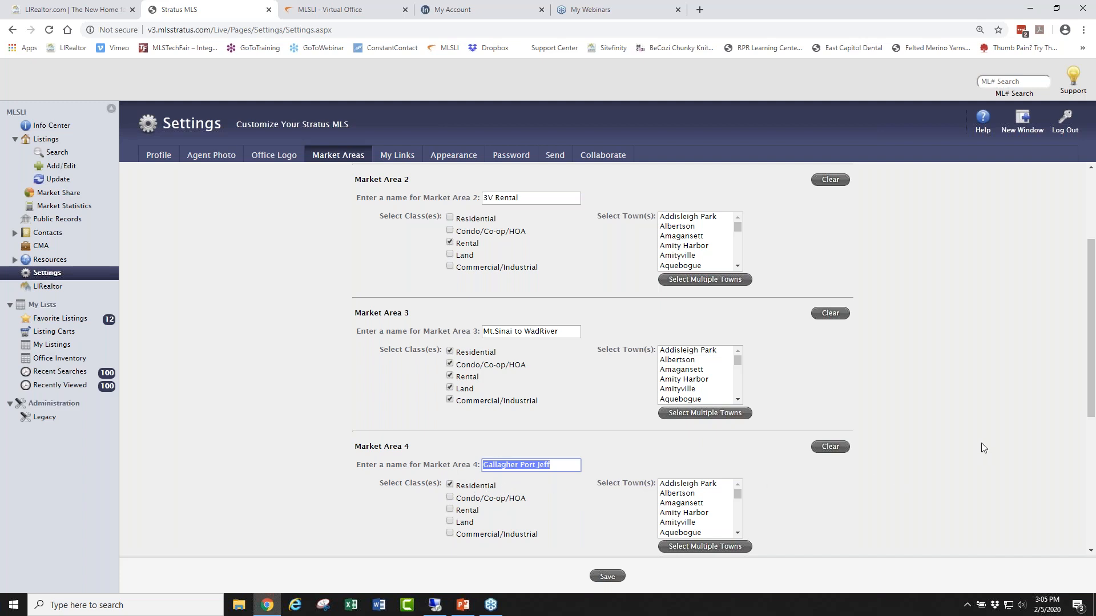
pyautogui.scroll(3, 978, 451)
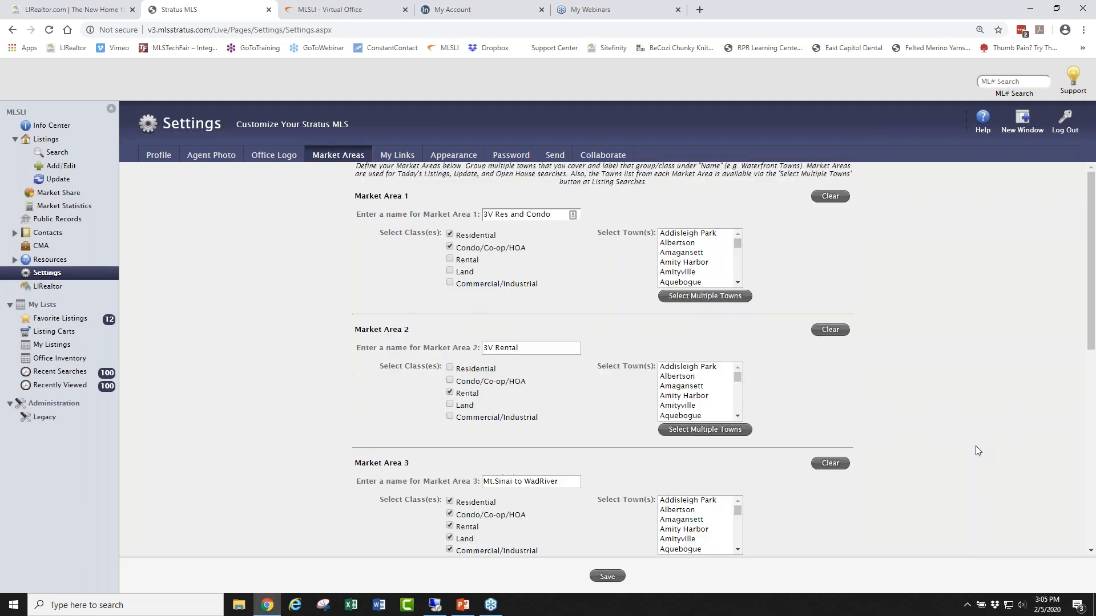
pyautogui.scroll(-7, 974, 445)
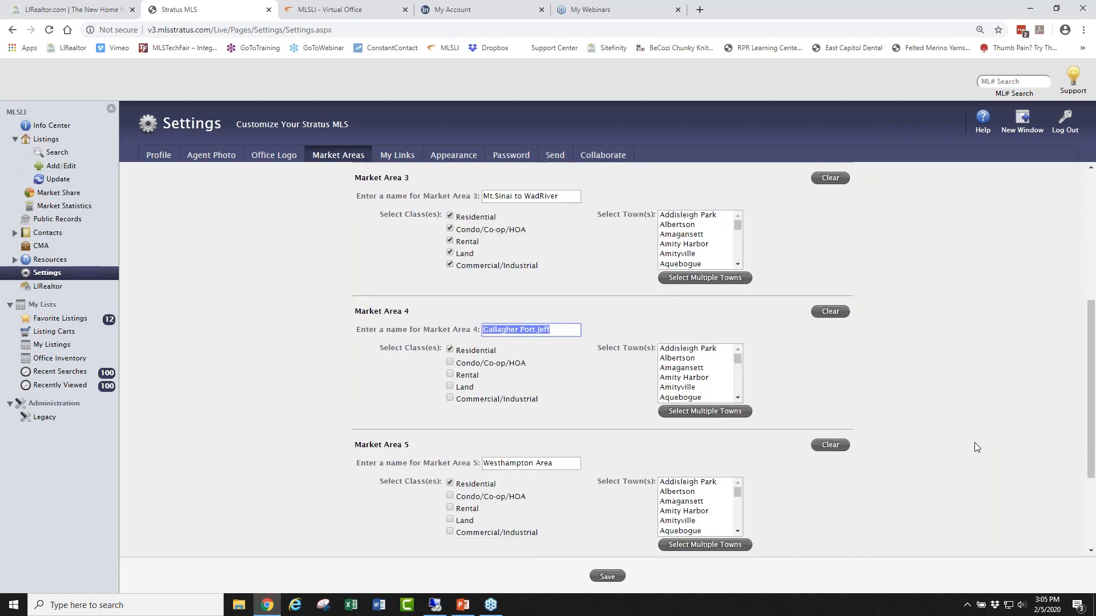
pyautogui.click(608, 577)
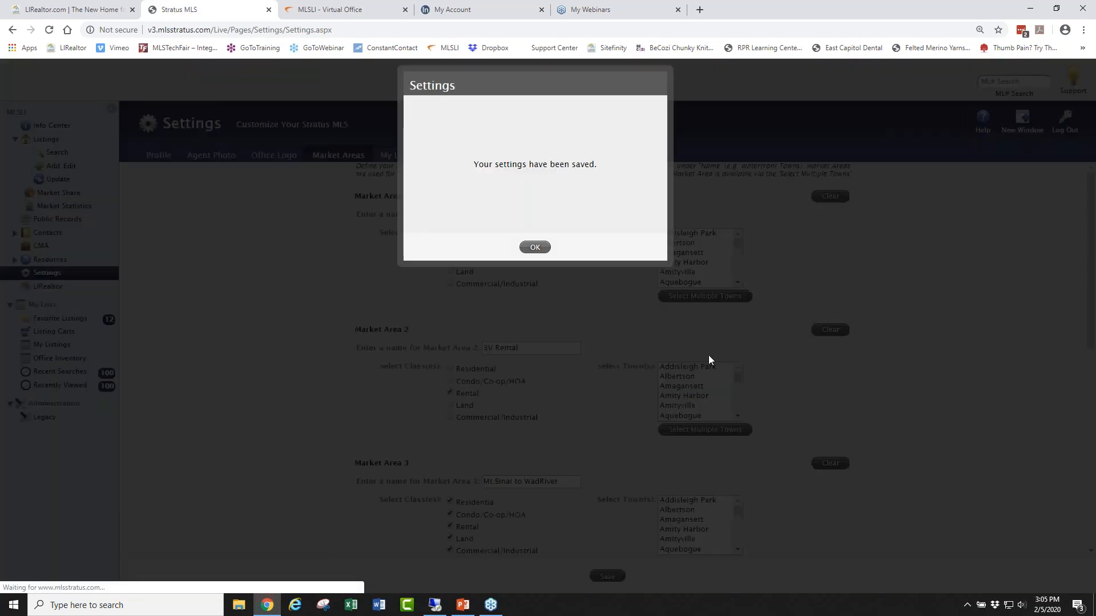
pyautogui.click(530, 248)
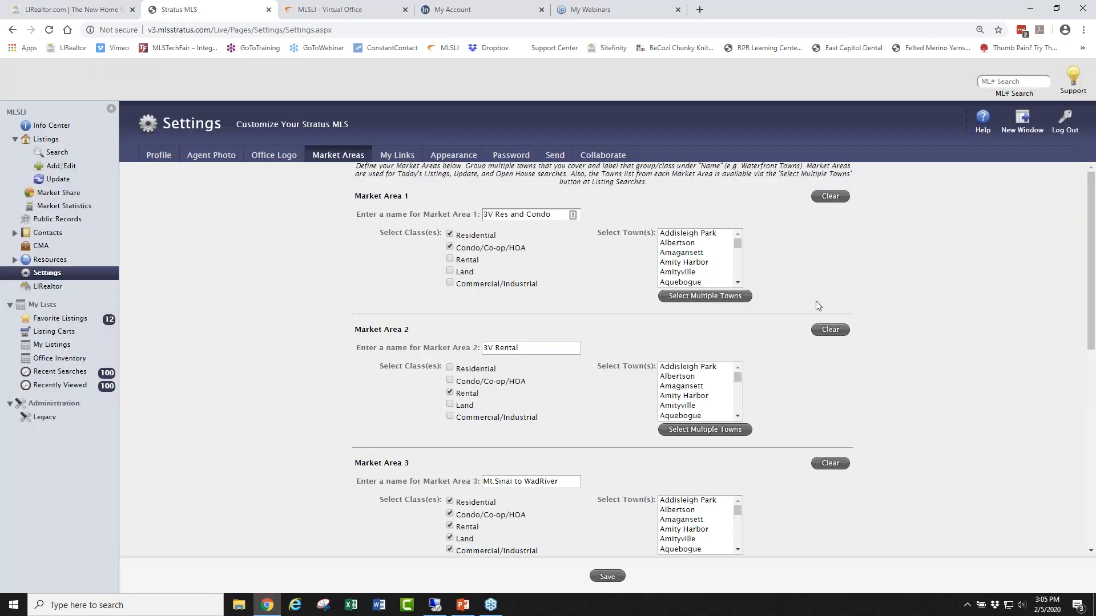
# Browse the 69 Mt.Sinai to WadRiver updated listings, then return to Info Center.
pyautogui.click(52, 125)
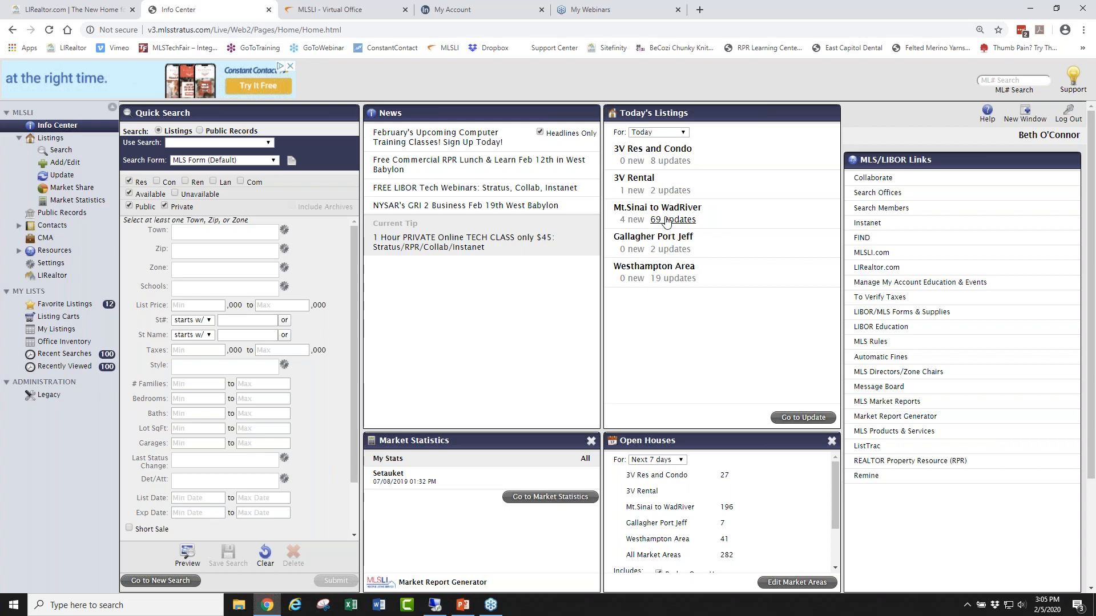
pyautogui.click(667, 221)
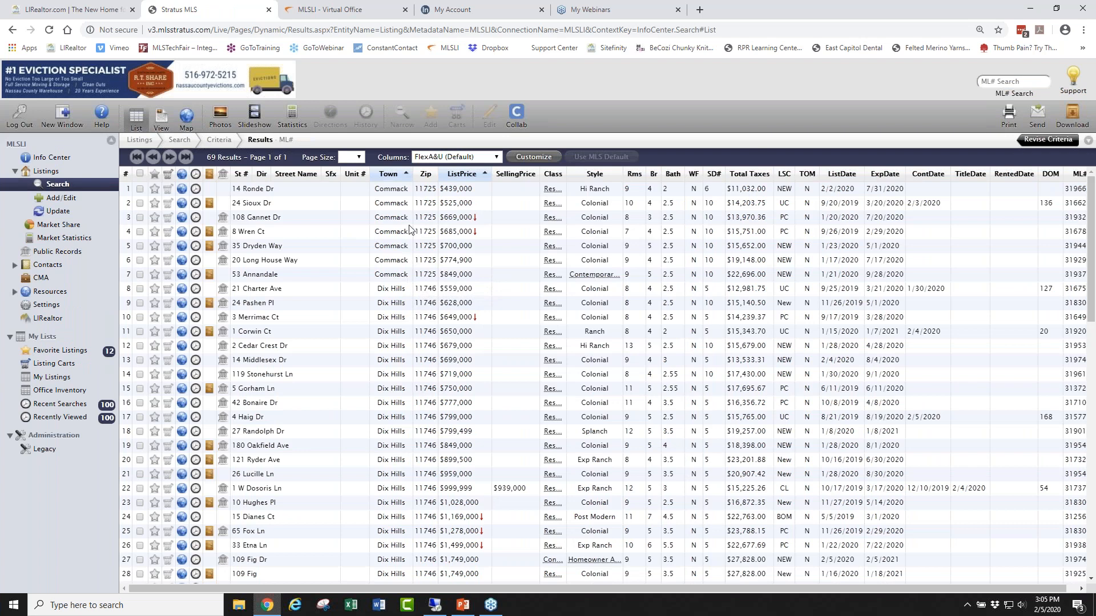
pyautogui.scroll(-5, 392, 300)
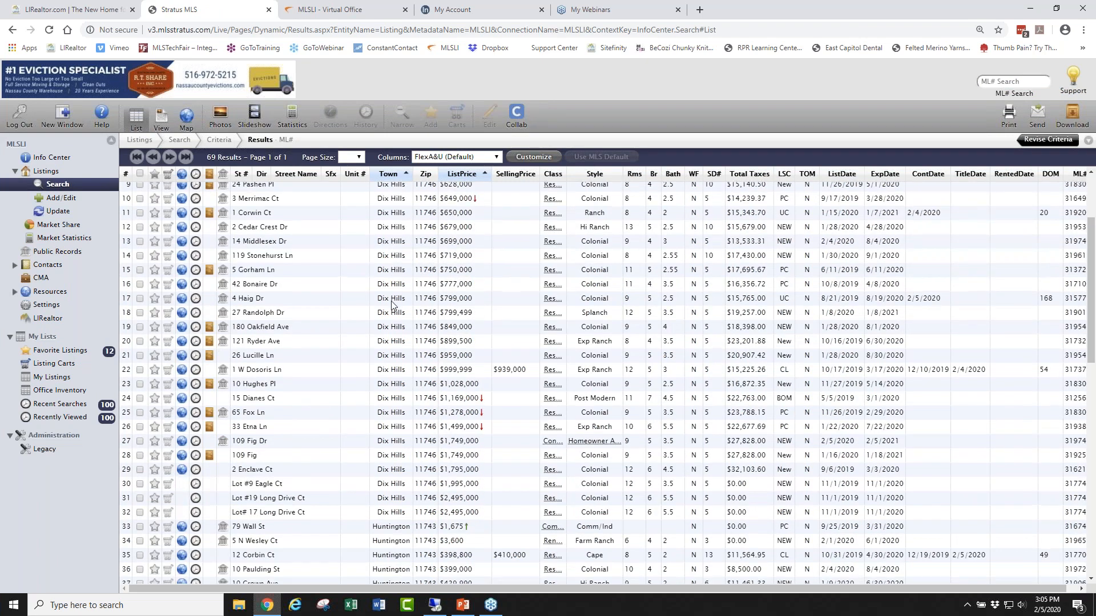
pyautogui.scroll(5, 391, 314)
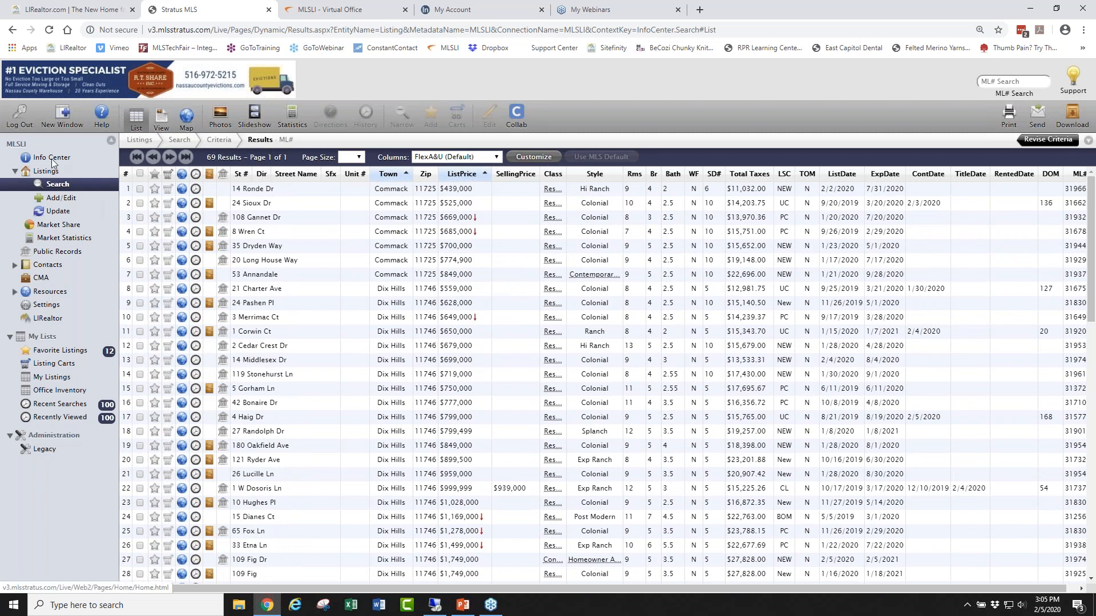
pyautogui.click(53, 159)
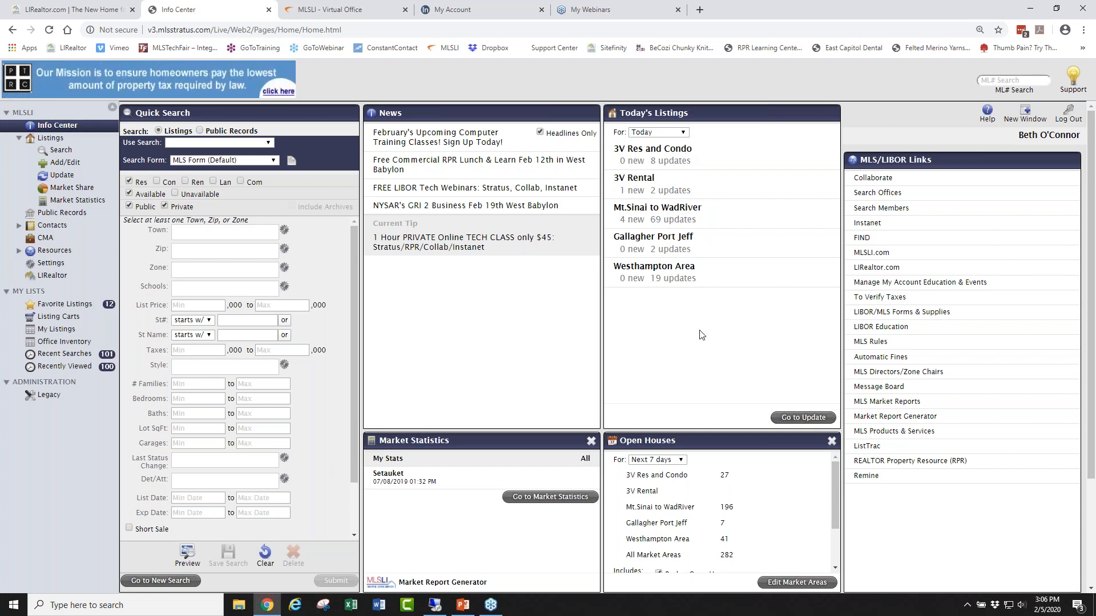
# Run the expired-listings update for Levittown, replacing Commack, over '1 month back' without saving.
pyautogui.click(791, 420)
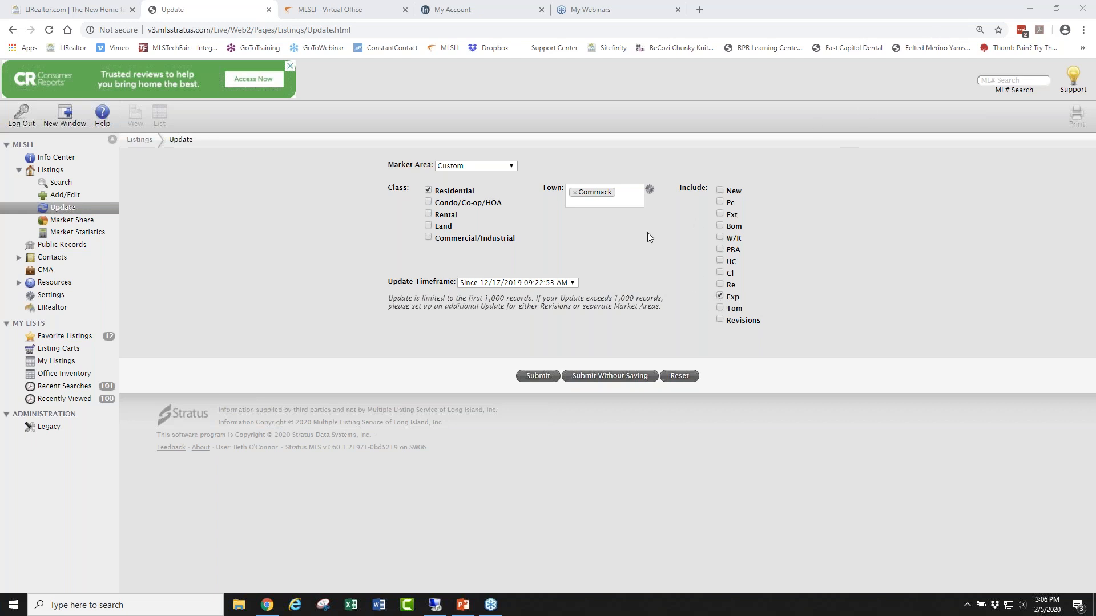
pyautogui.click(573, 193)
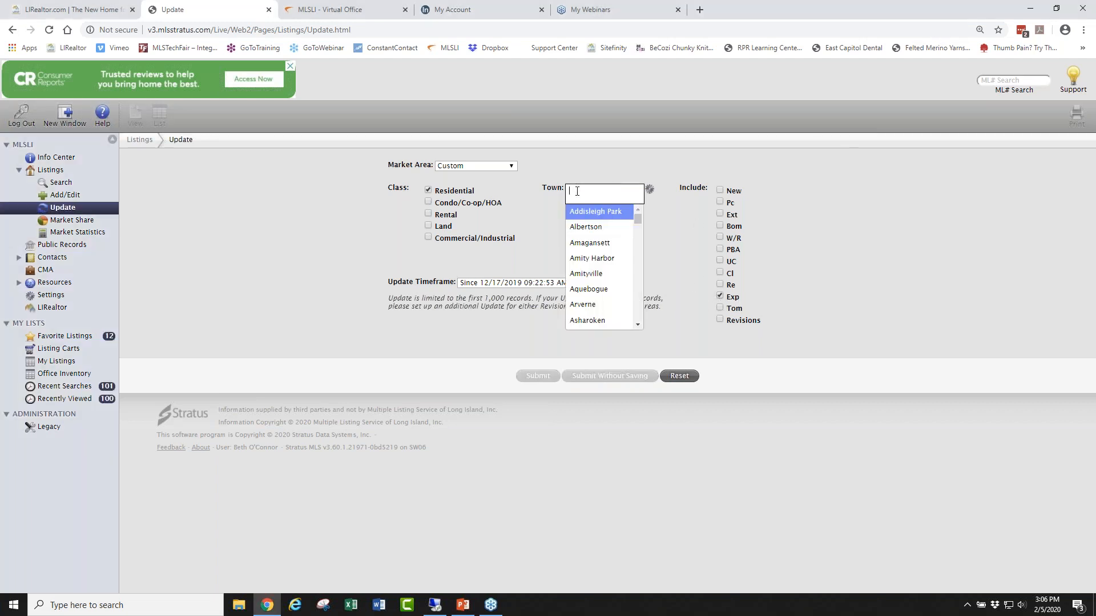
pyautogui.write('lev')
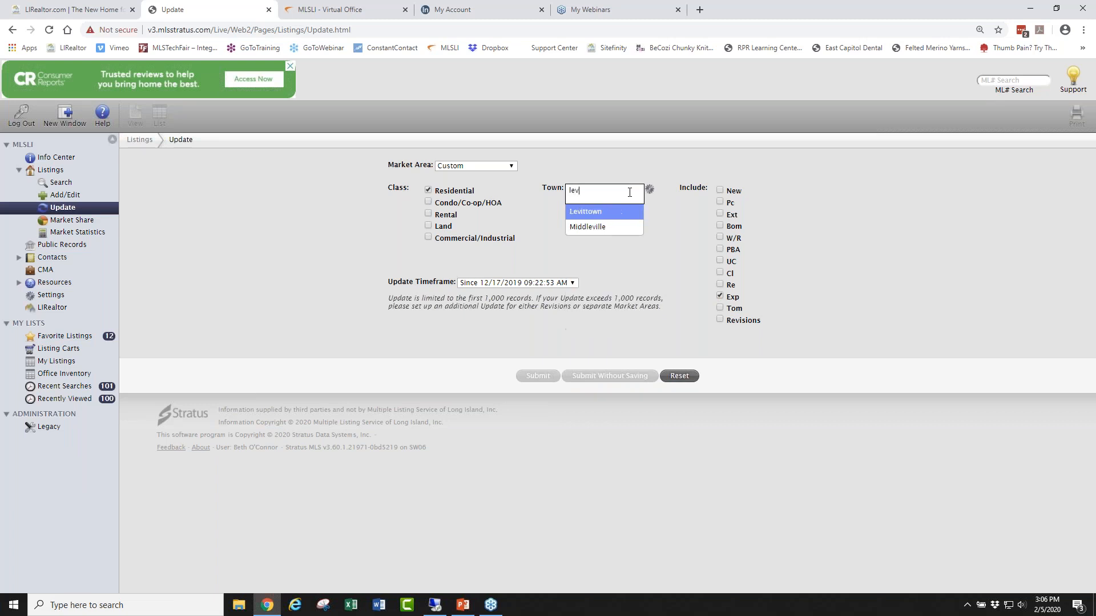
pyautogui.click(610, 212)
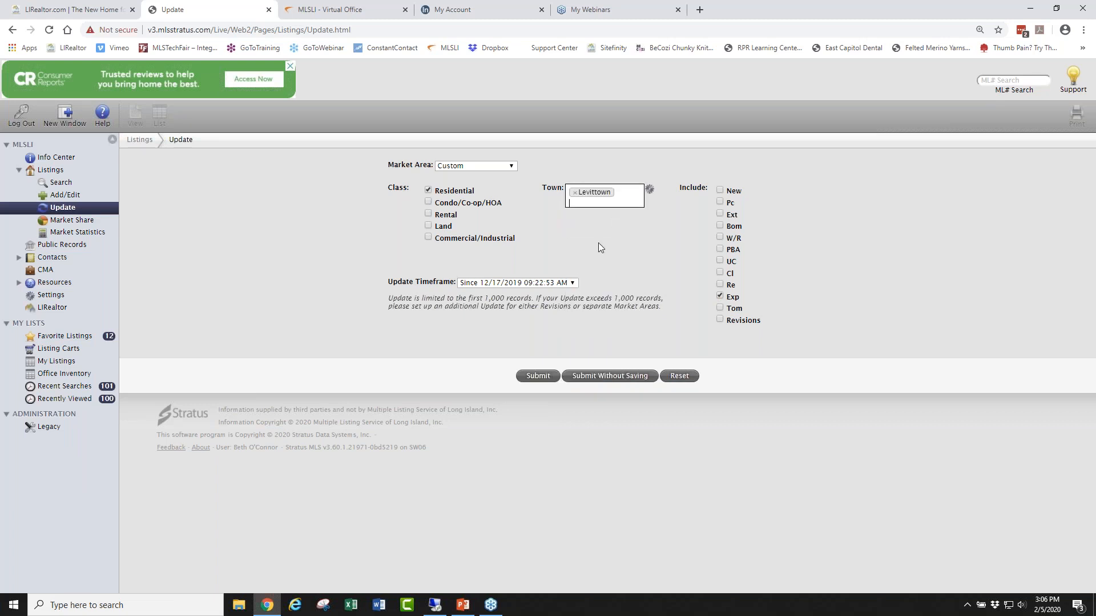
pyautogui.click(575, 281)
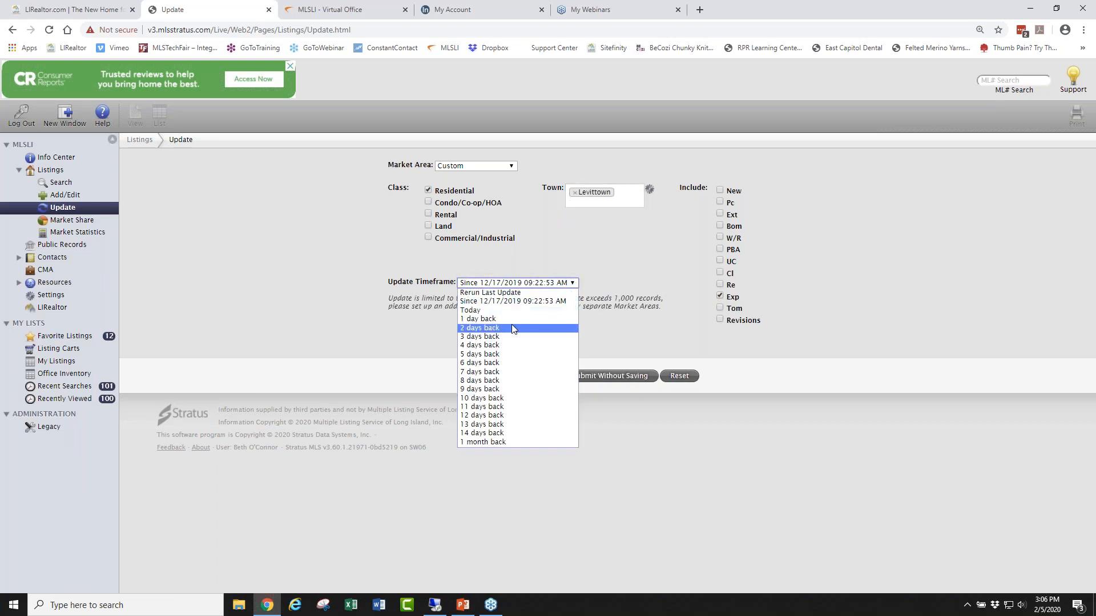
pyautogui.click(478, 442)
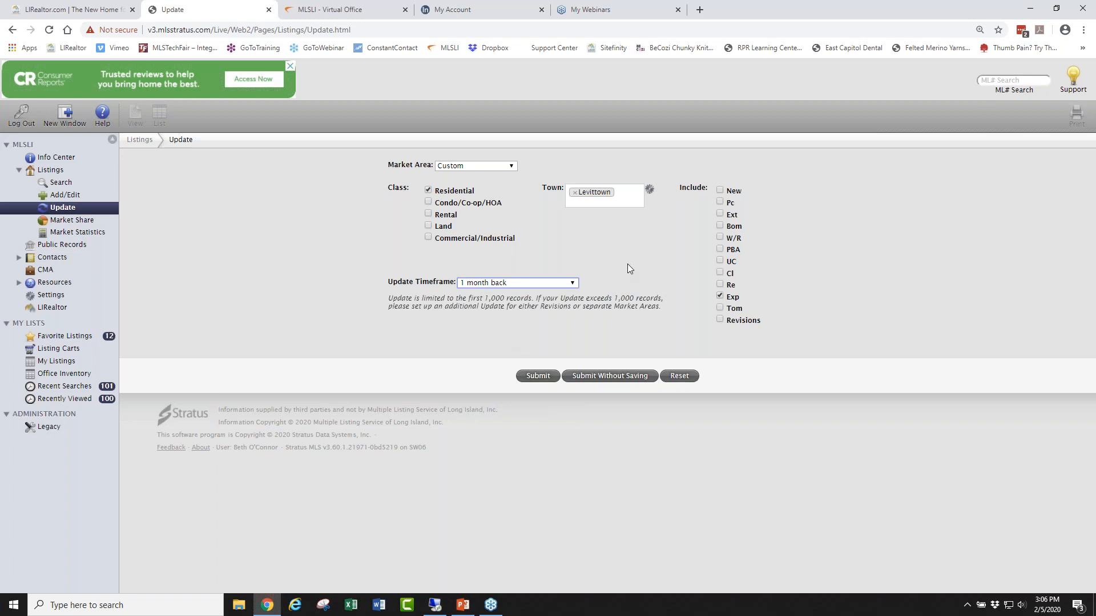
pyautogui.click(597, 379)
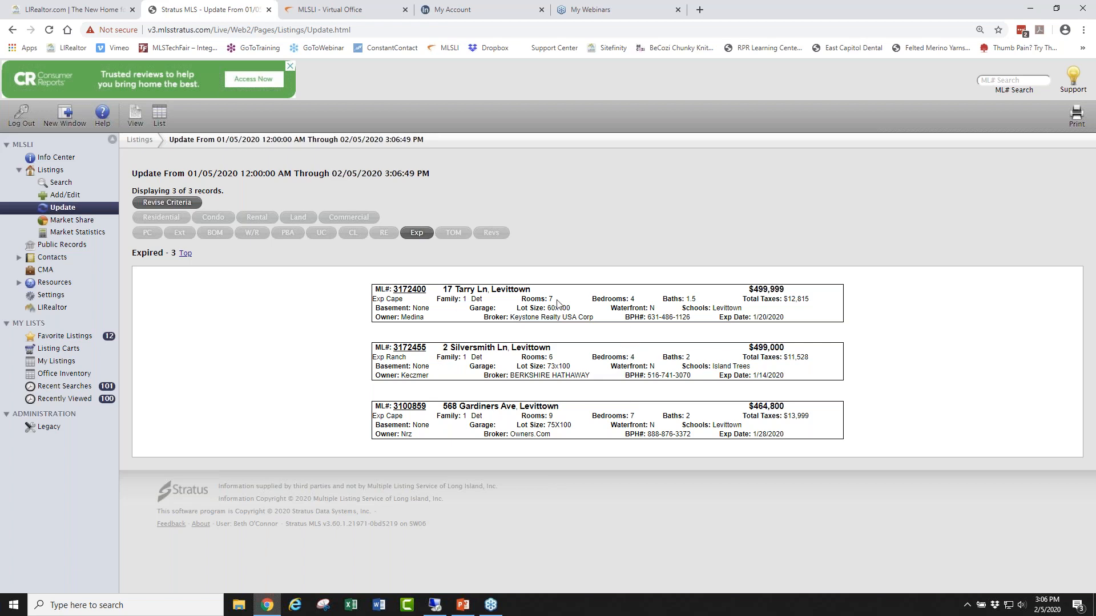
# Go back to the Info Center home page after reviewing the three expired listings.
pyautogui.click(55, 158)
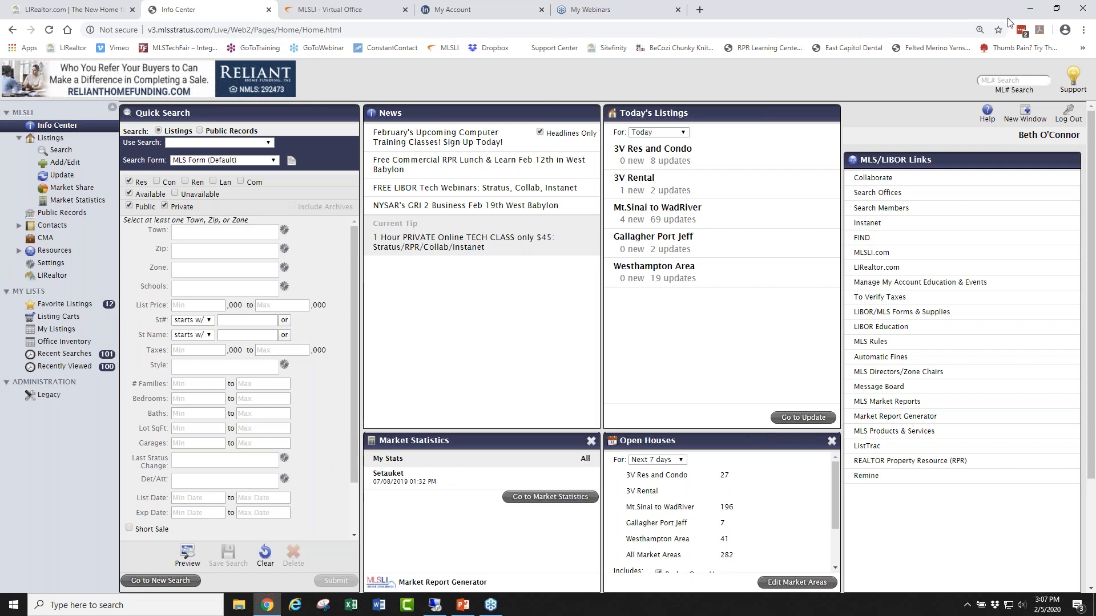
pyautogui.click(923, 39)
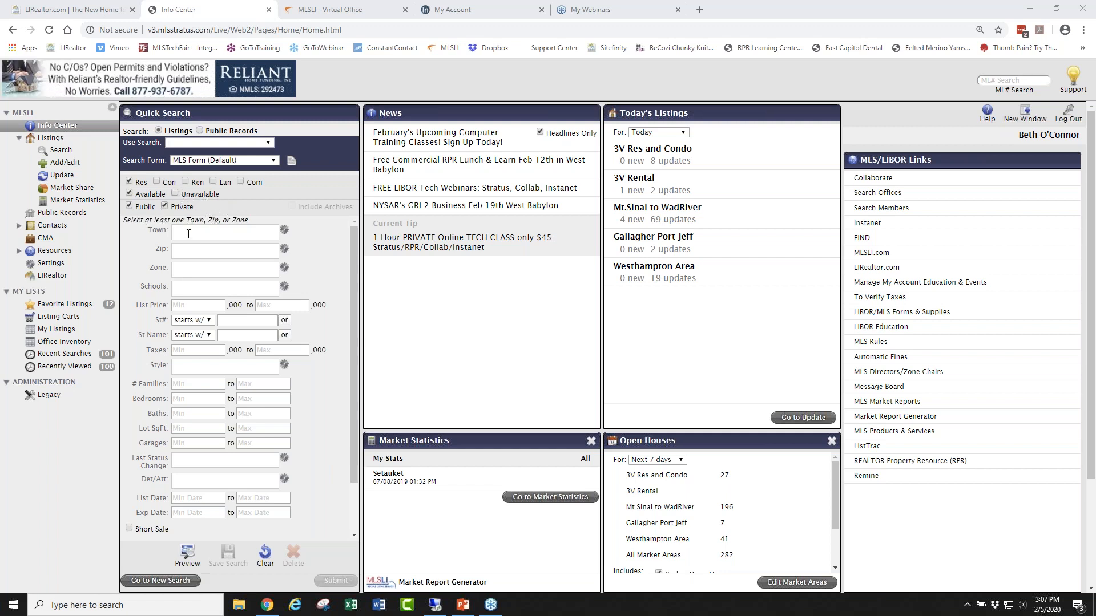
# Add Levittown, Wantagh and East Meadow to the Quick Search Town field.
pyautogui.click(217, 232)
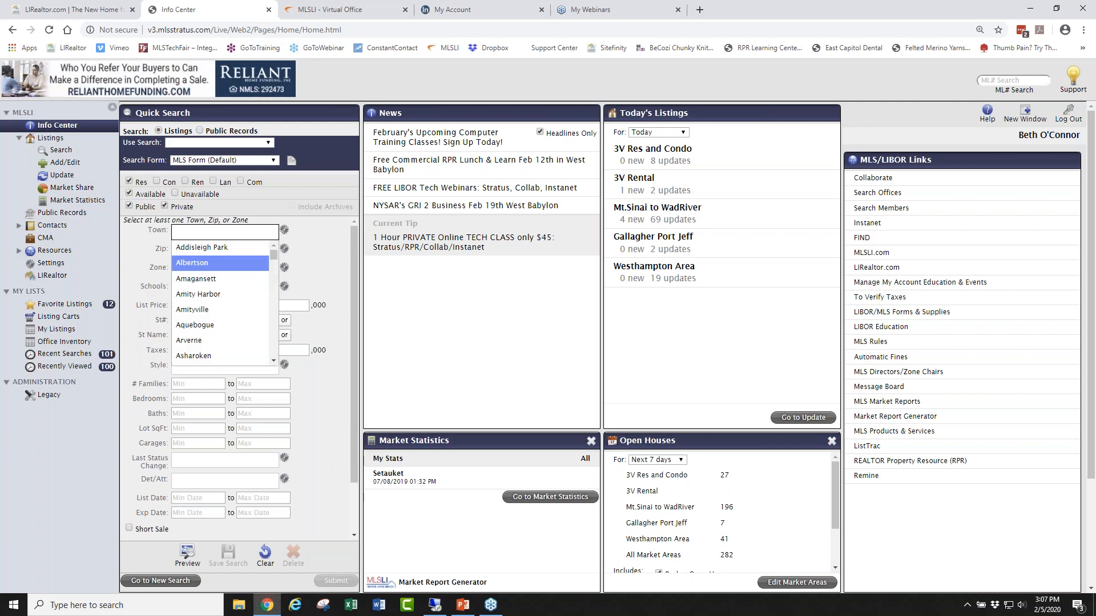
pyautogui.write('lev')
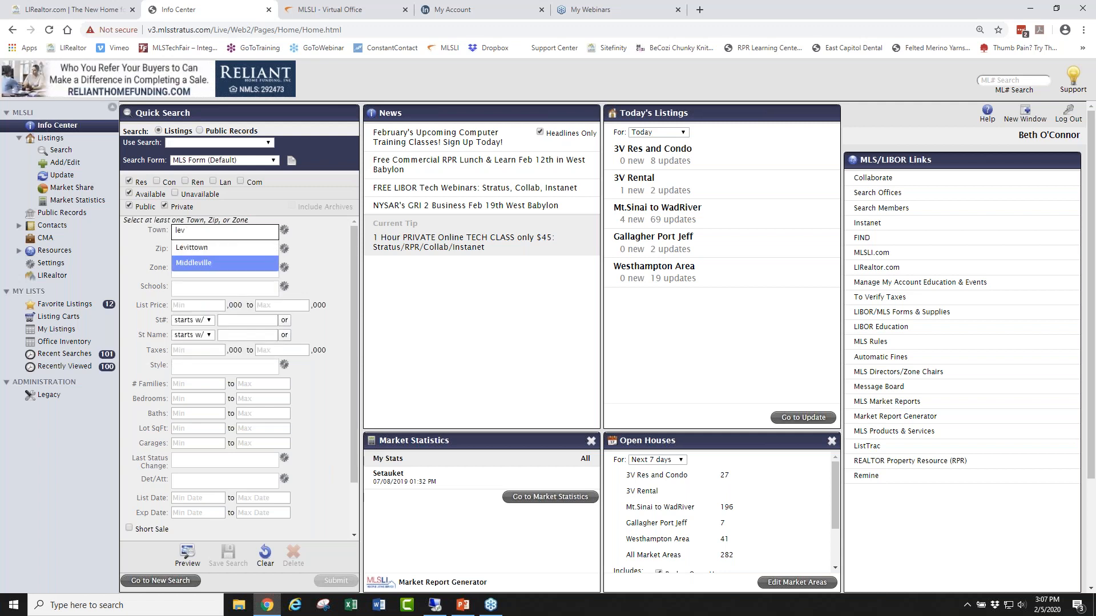
pyautogui.click(211, 249)
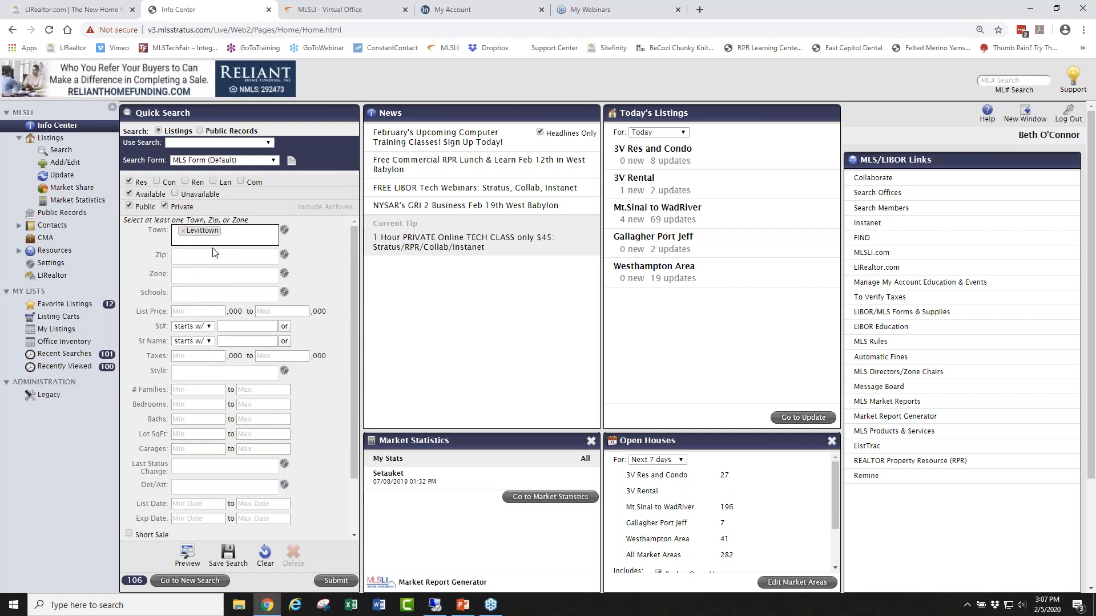
pyautogui.write('wan')
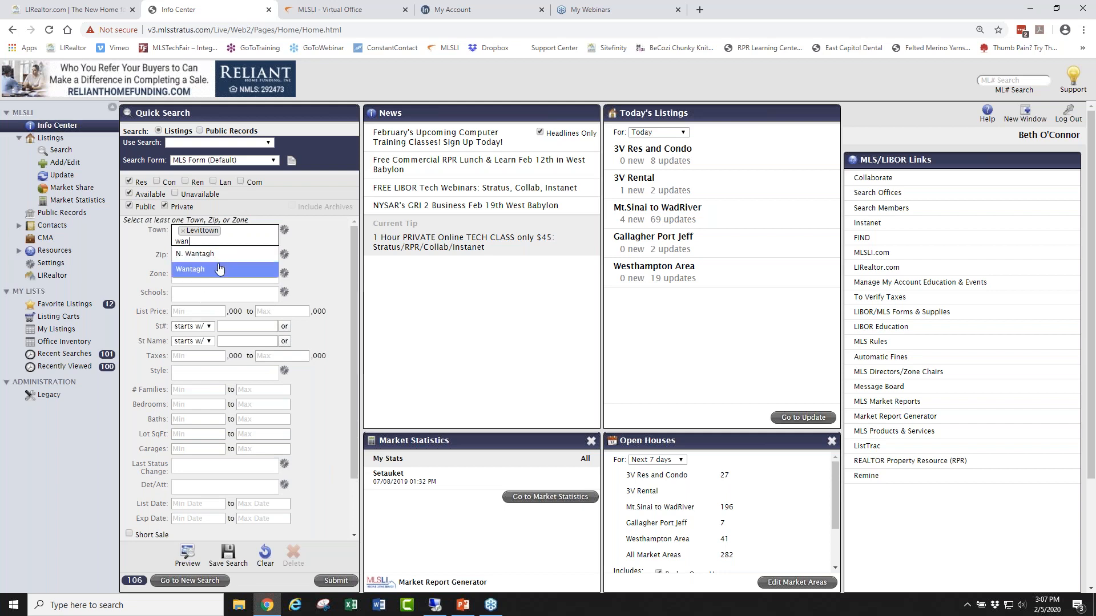
pyautogui.click(220, 269)
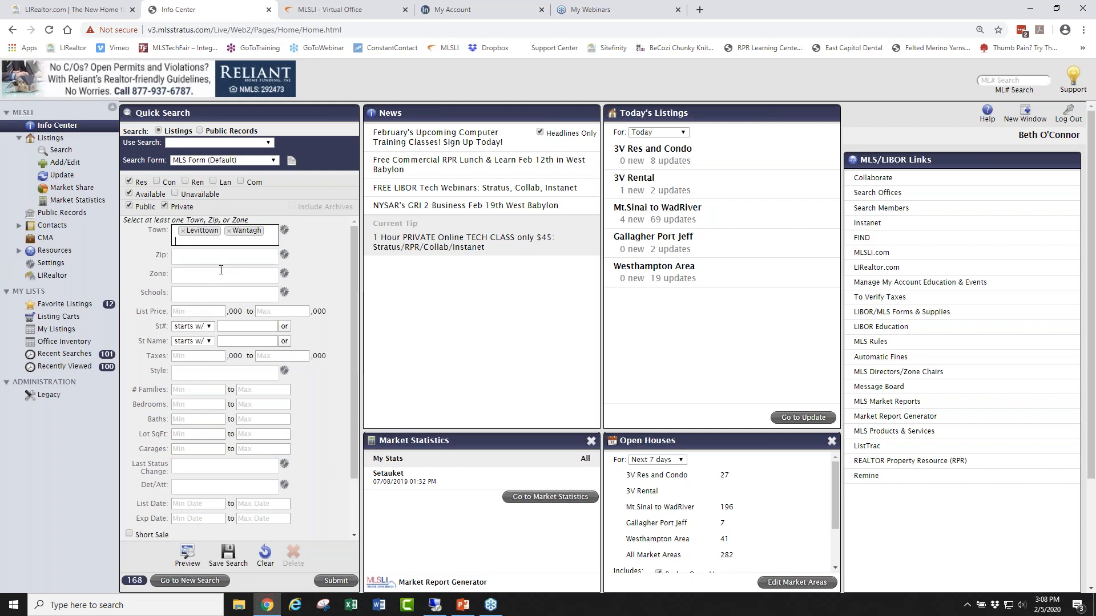
pyautogui.write('eas')
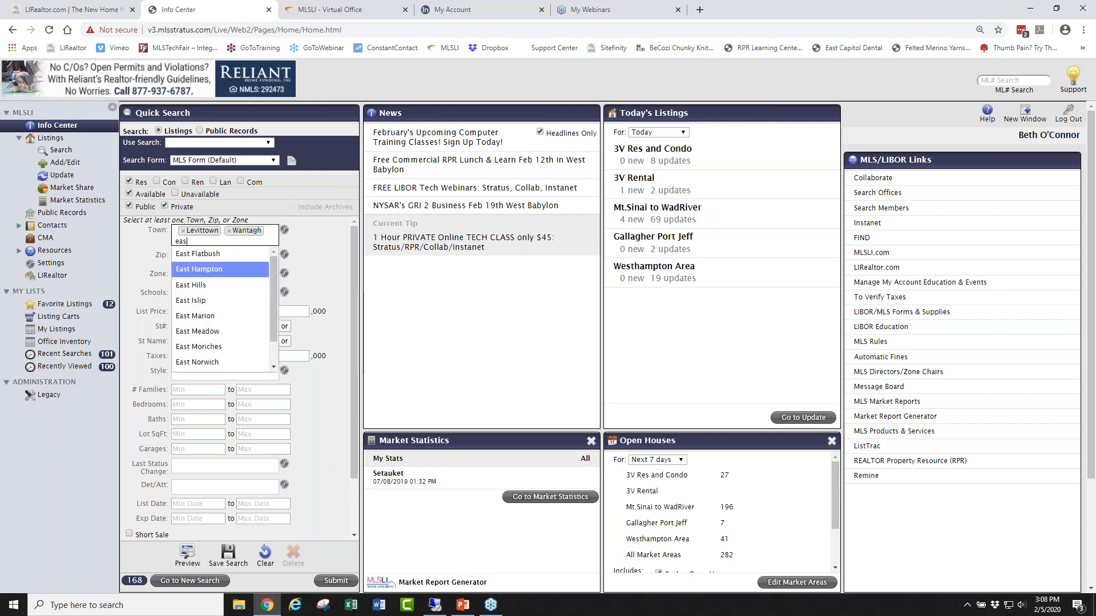
pyautogui.write('t')
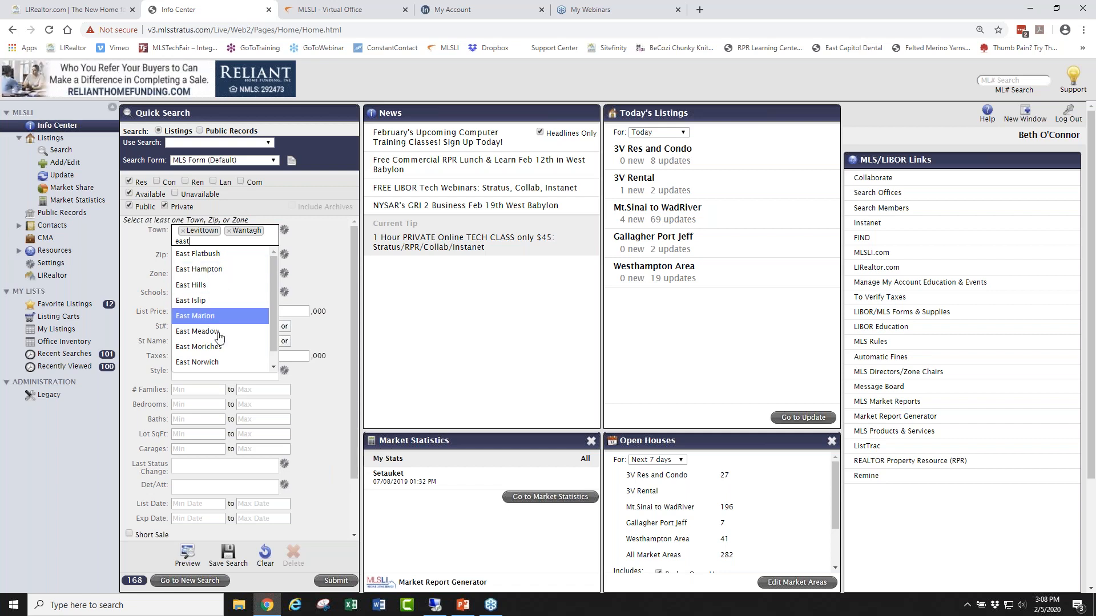
pyautogui.click(205, 331)
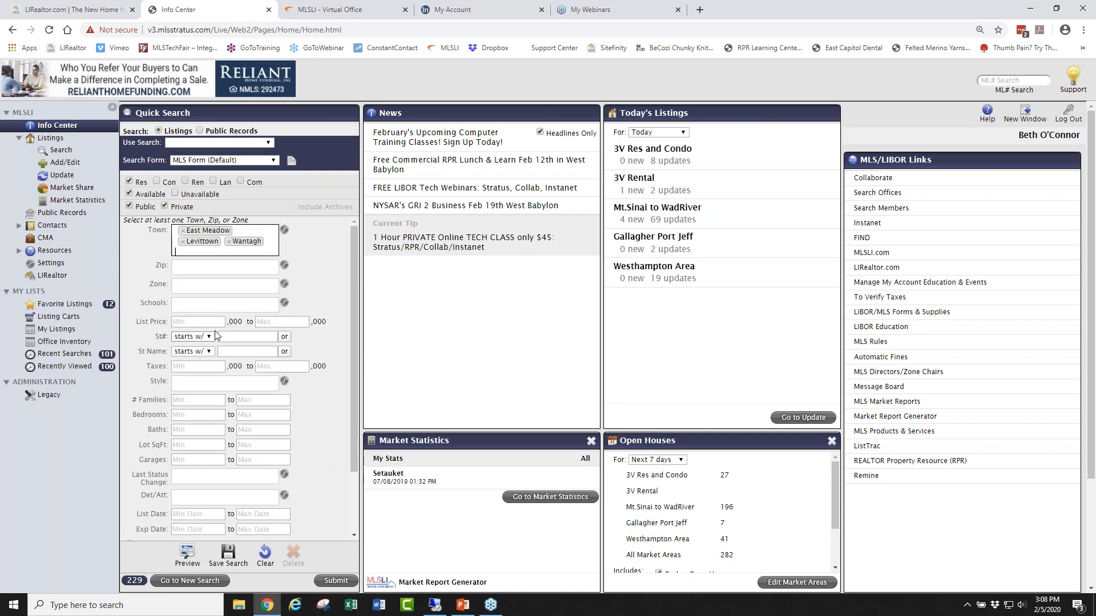
# Enter 400 as the maximum list price.
pyautogui.click(268, 322)
pyautogui.write('400')
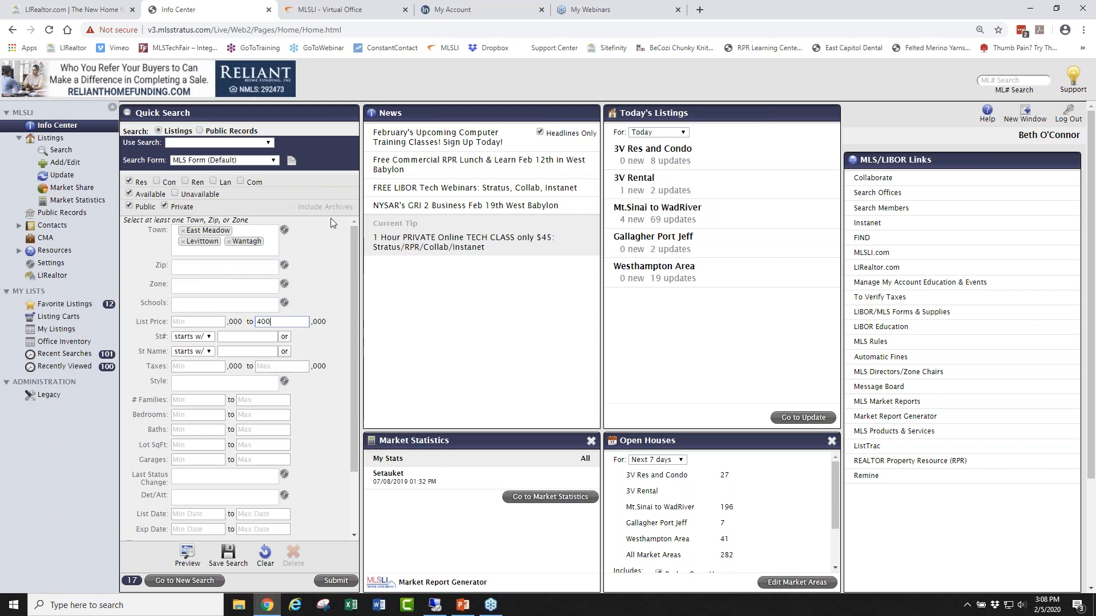
pyautogui.moveTo(336, 324)
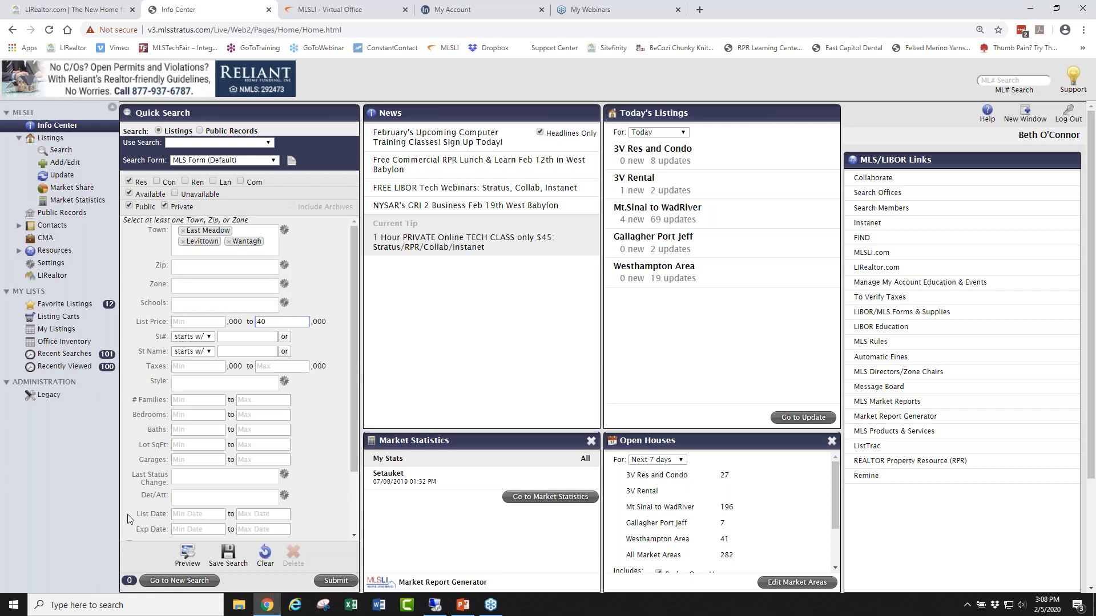
# Search with List Price Max 40, dismiss the no-matches message, and return to Info Center.
pyautogui.write('40')
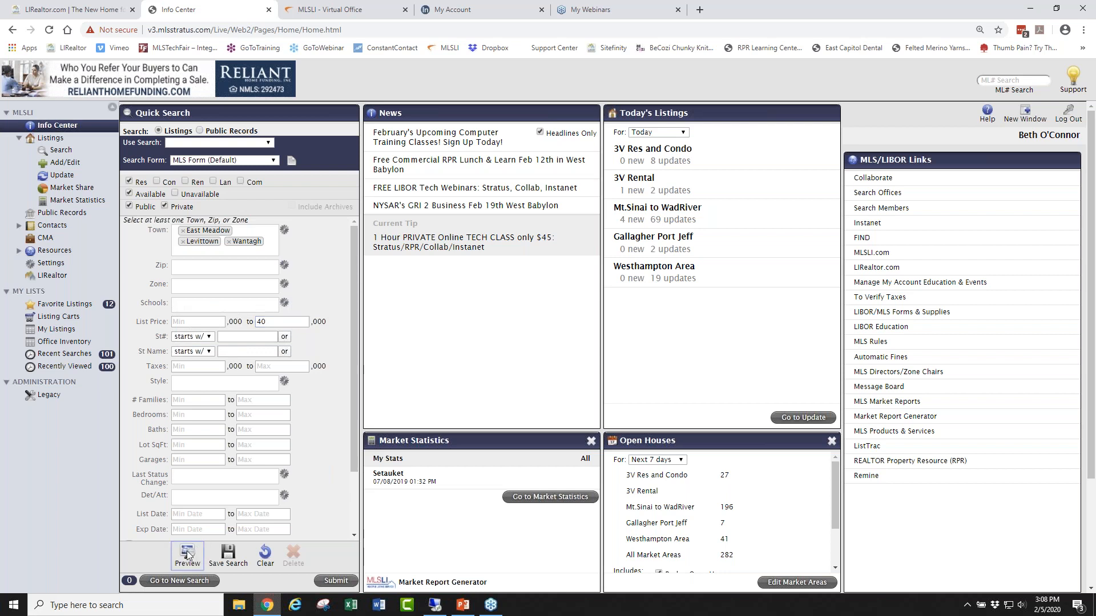
pyautogui.click(187, 551)
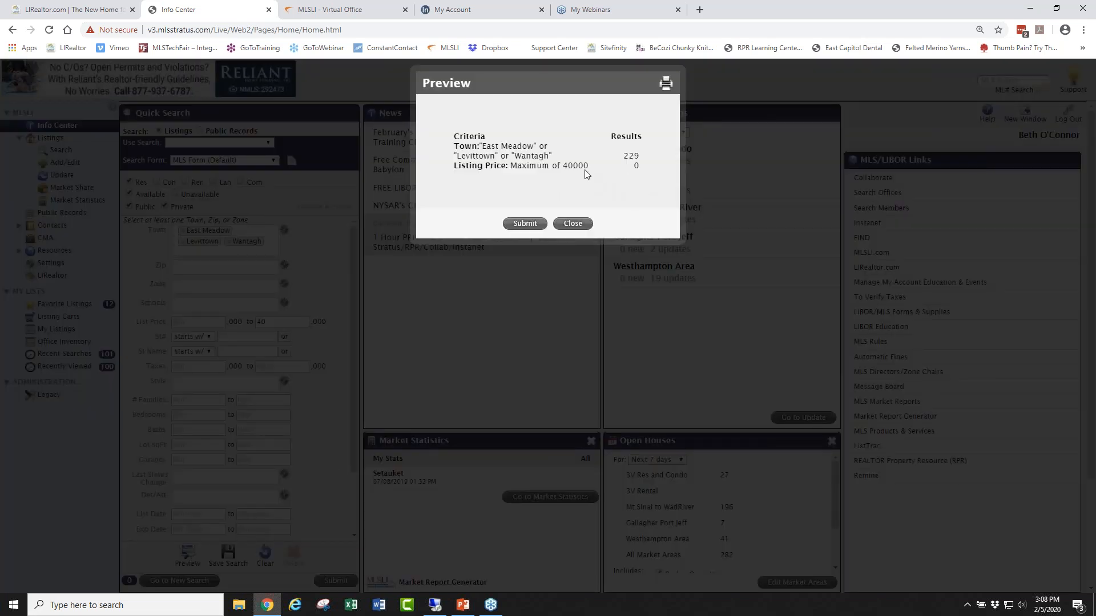
pyautogui.click(521, 224)
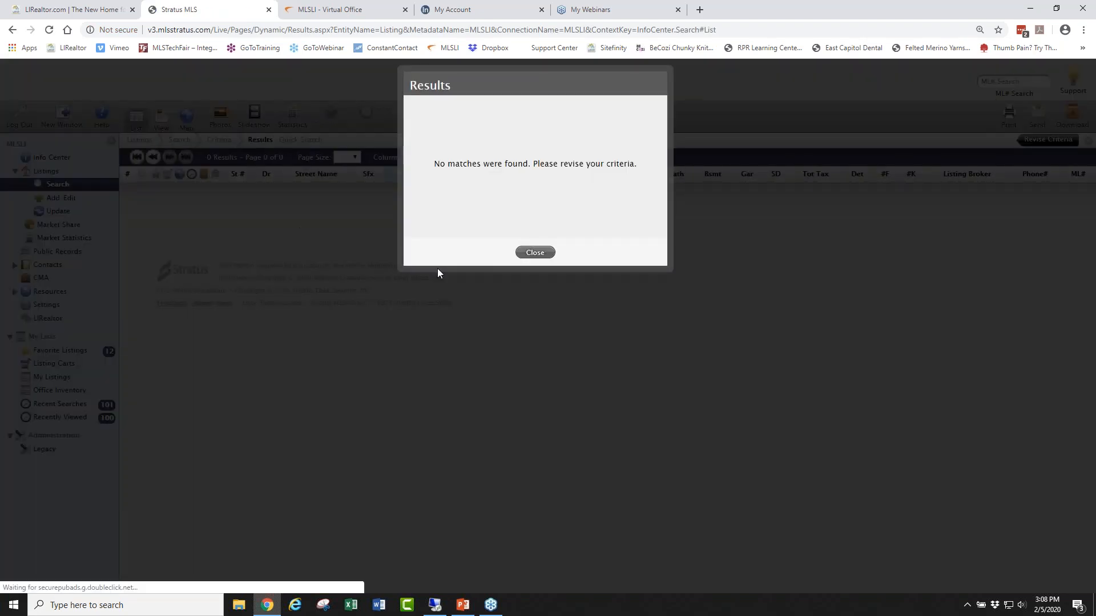
pyautogui.click(535, 253)
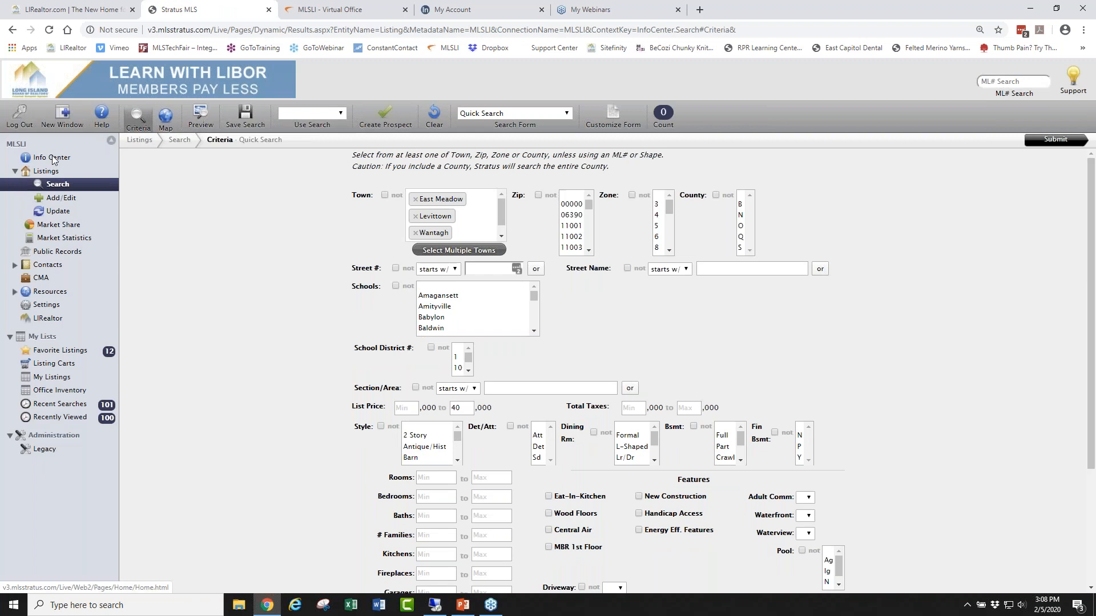
pyautogui.click(51, 158)
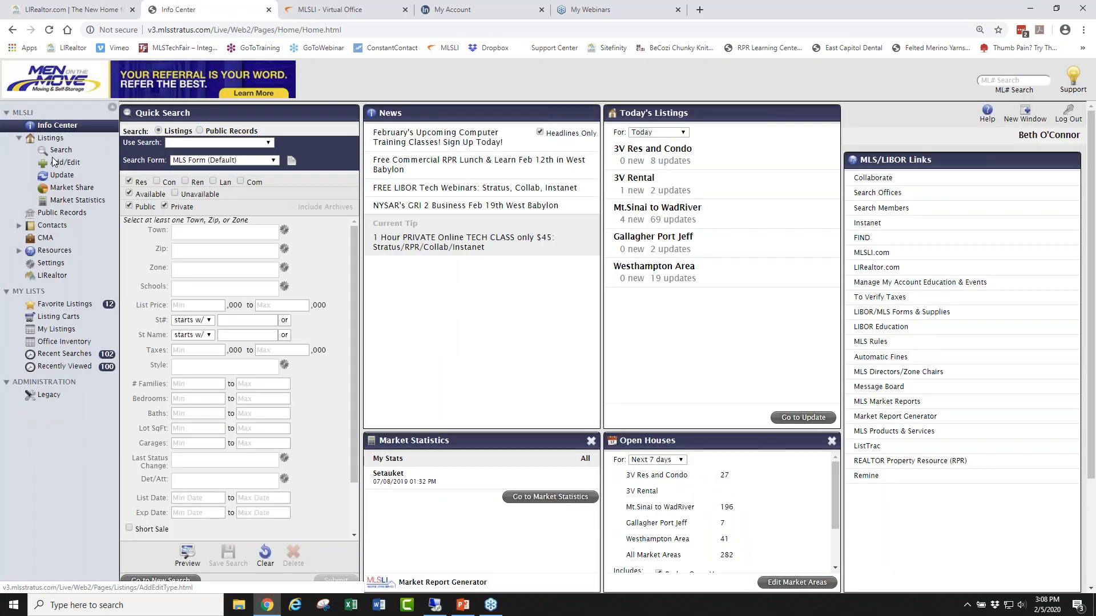
# Pick East Meadow, Wantagh and Levittown as towns with a 400 maximum list price.
pyautogui.click(177, 231)
pyautogui.write('eas')
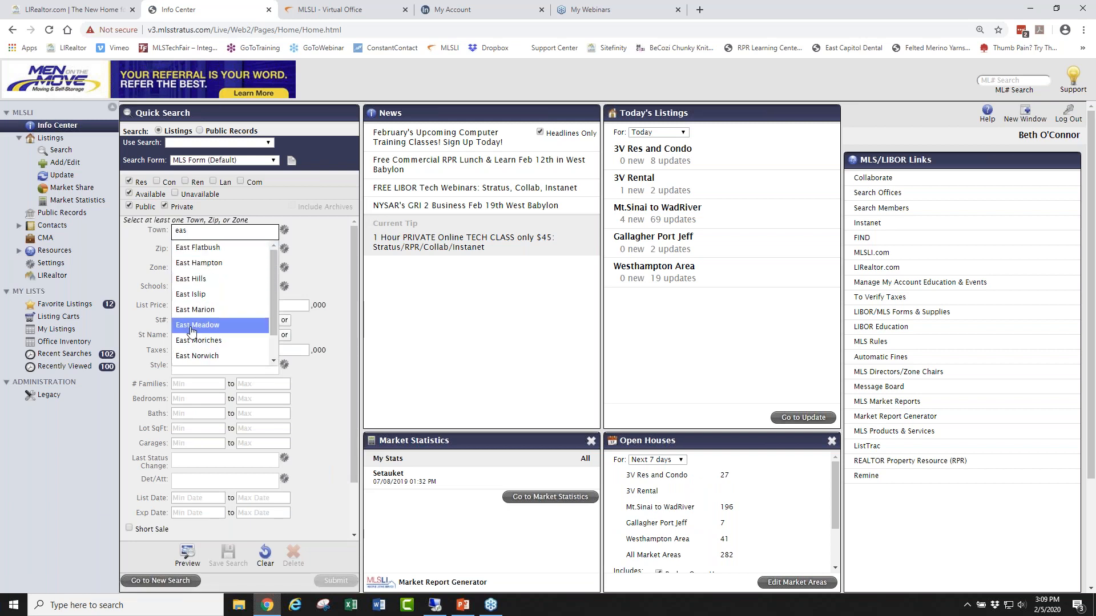
pyautogui.click(188, 327)
pyautogui.write('wa')
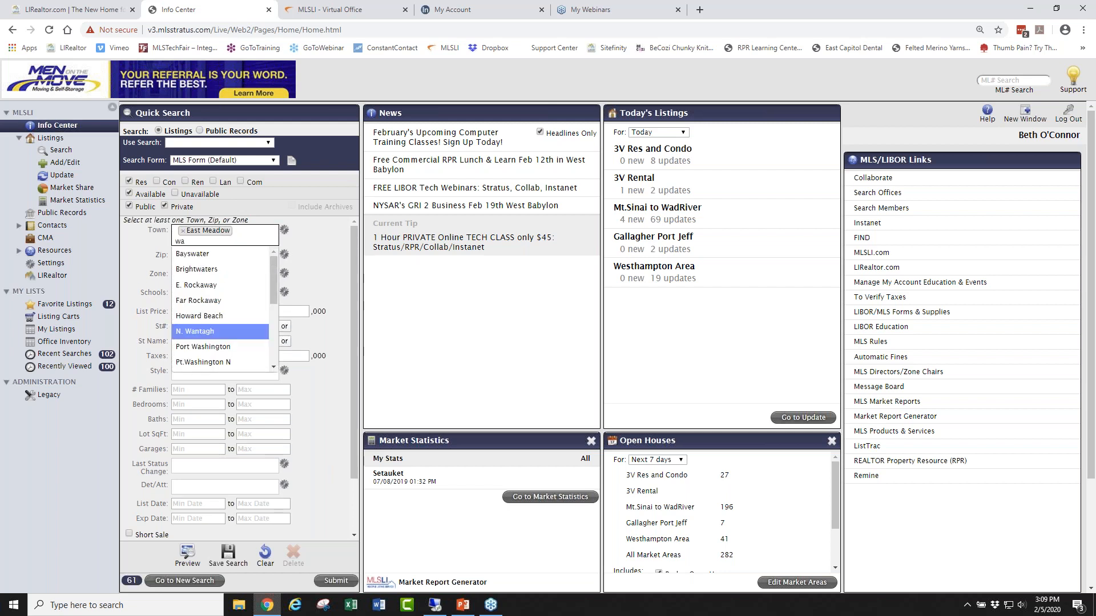
pyautogui.write('n')
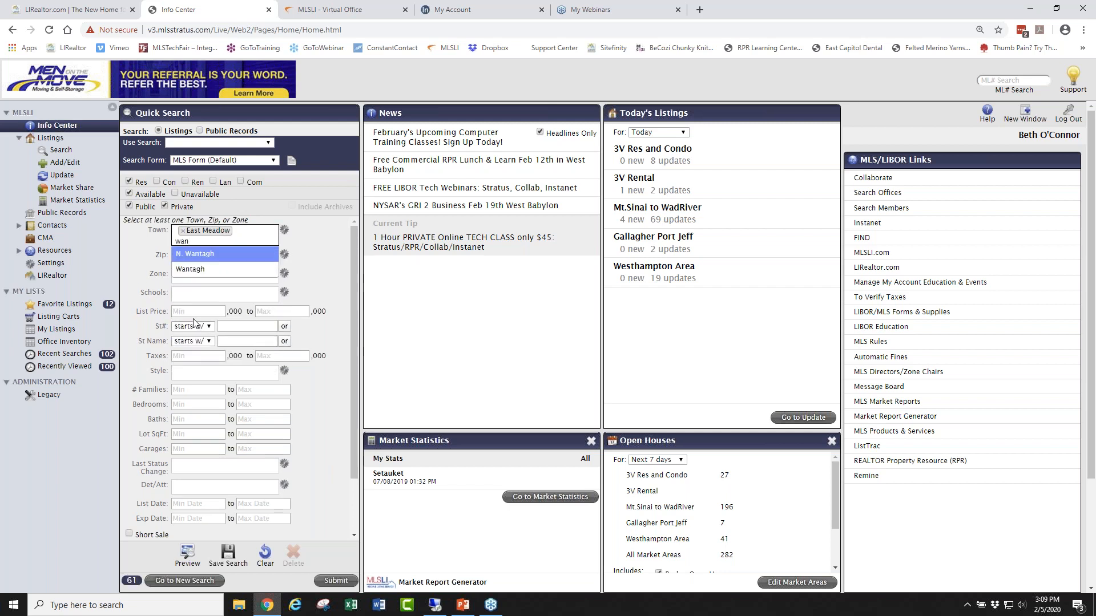
pyautogui.click(206, 273)
pyautogui.click(280, 311)
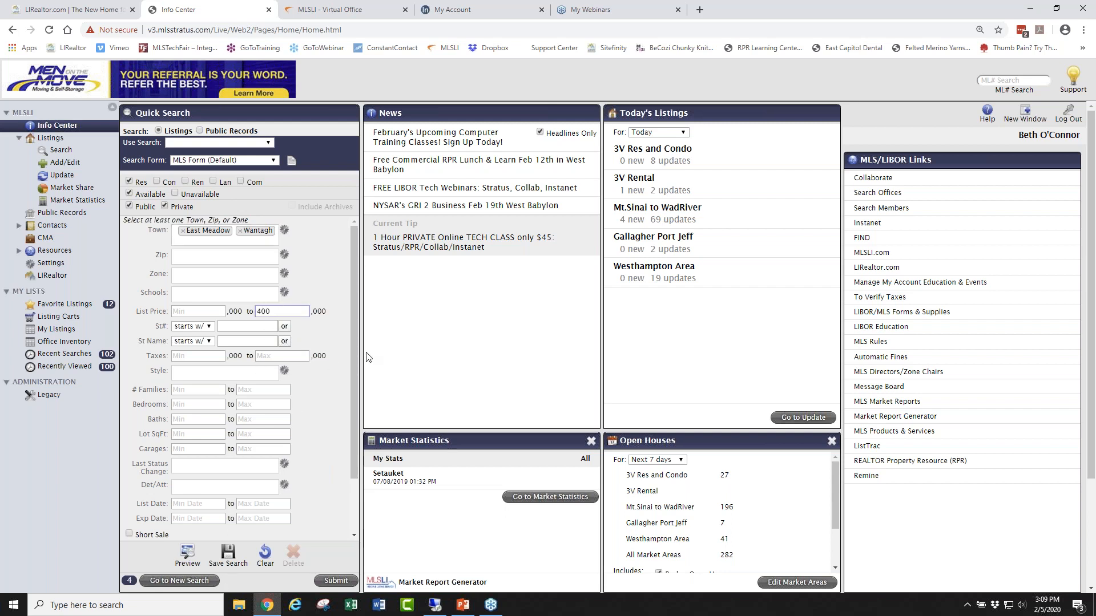
pyautogui.click(258, 241)
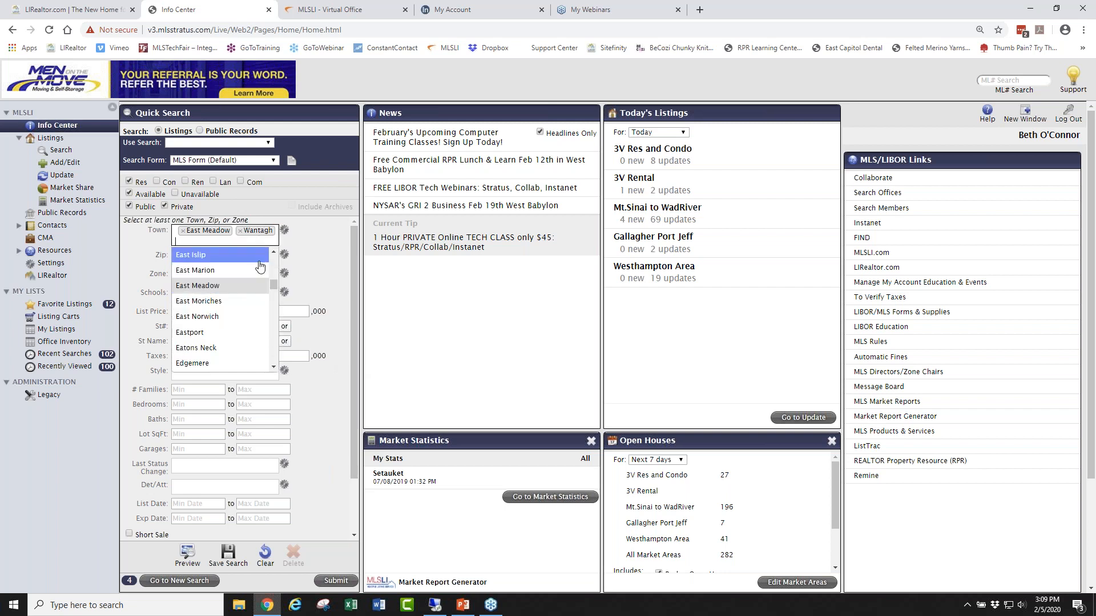
pyautogui.write('lev')
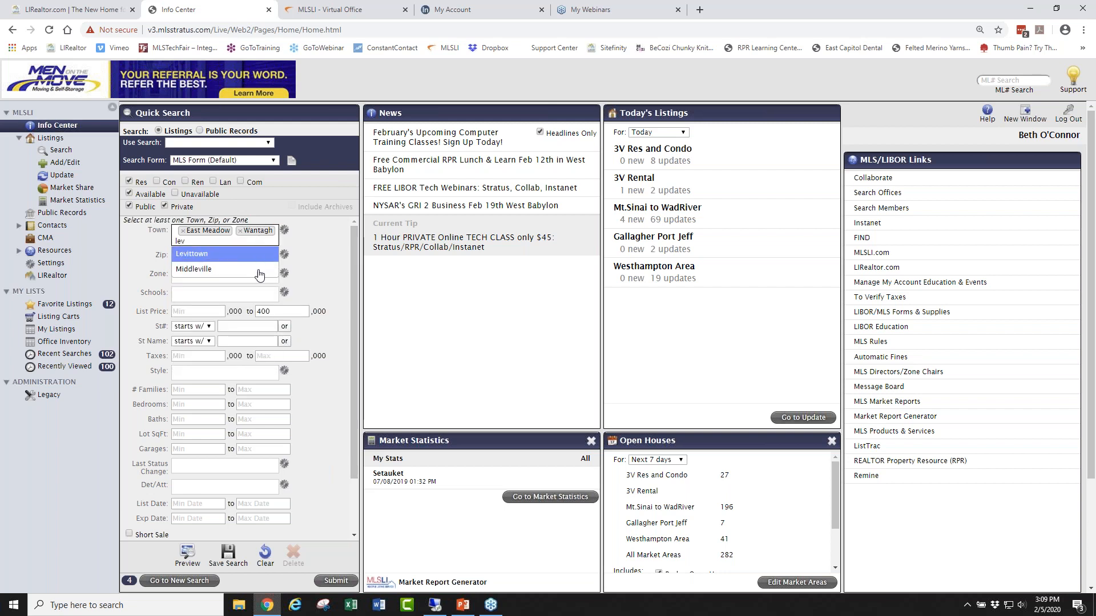
pyautogui.click(261, 253)
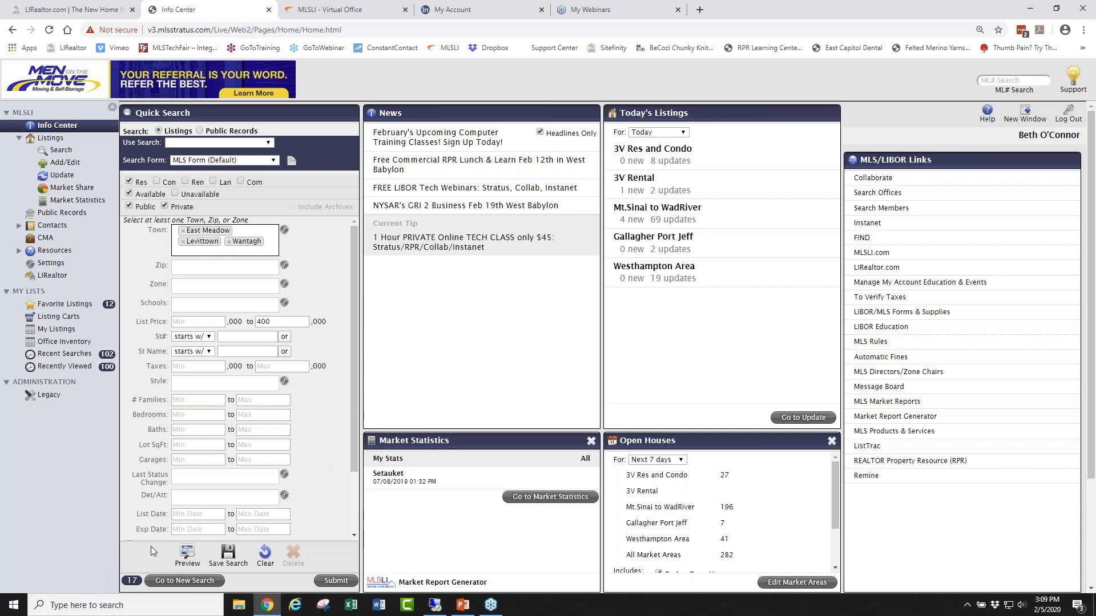
pyautogui.moveTo(353, 279); pyautogui.dragTo(355, 406)
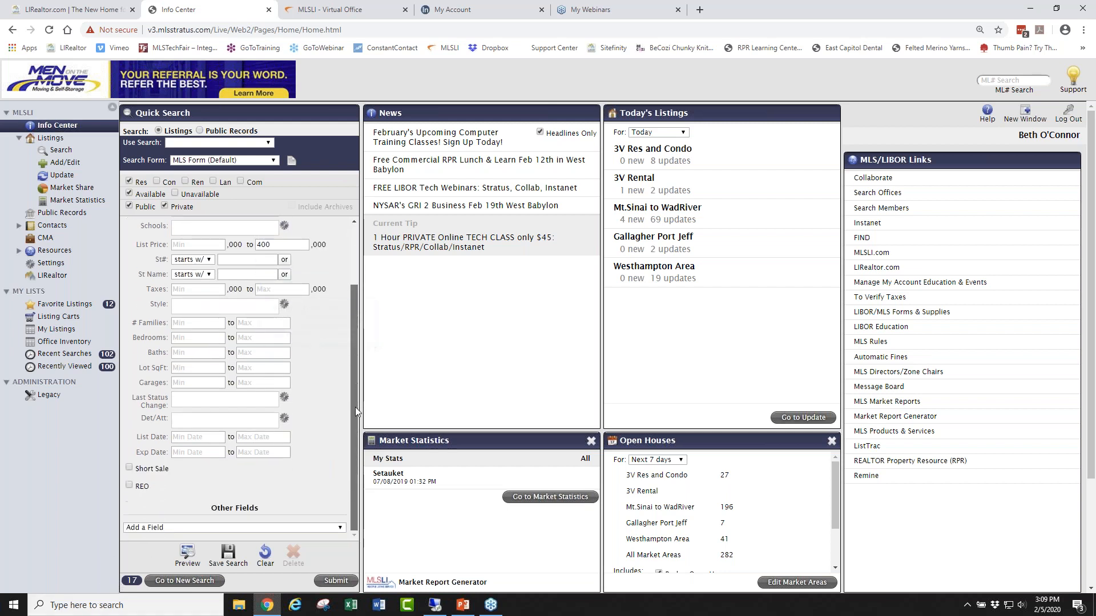
# Add a Cul-de-sac criterion under Other Fields and set it to require a cul-de-sac.
pyautogui.click(186, 339)
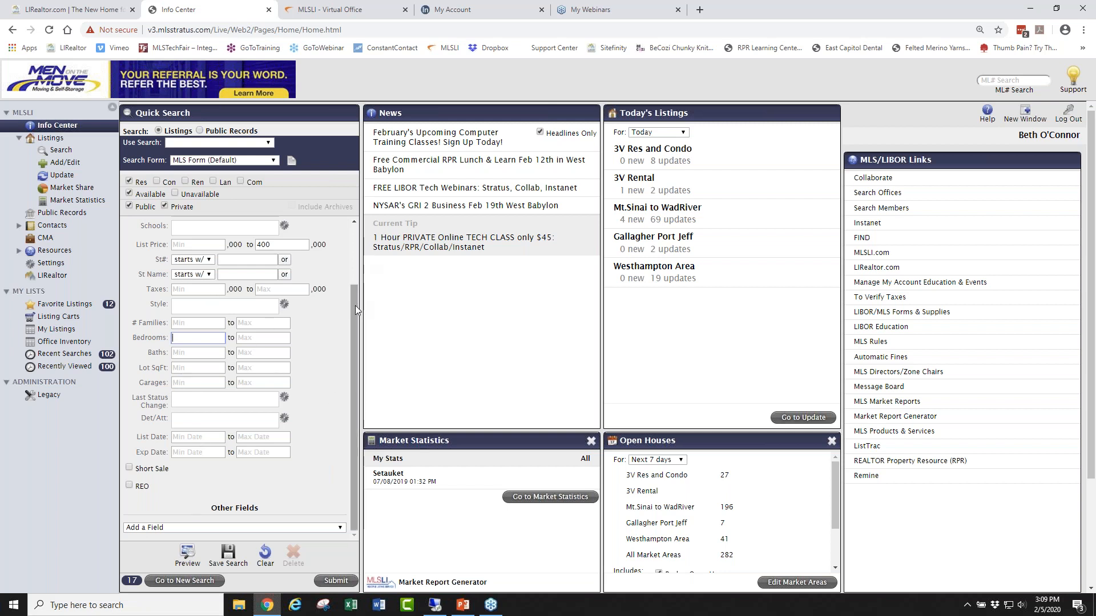
pyautogui.moveTo(353, 310); pyautogui.dragTo(358, 348)
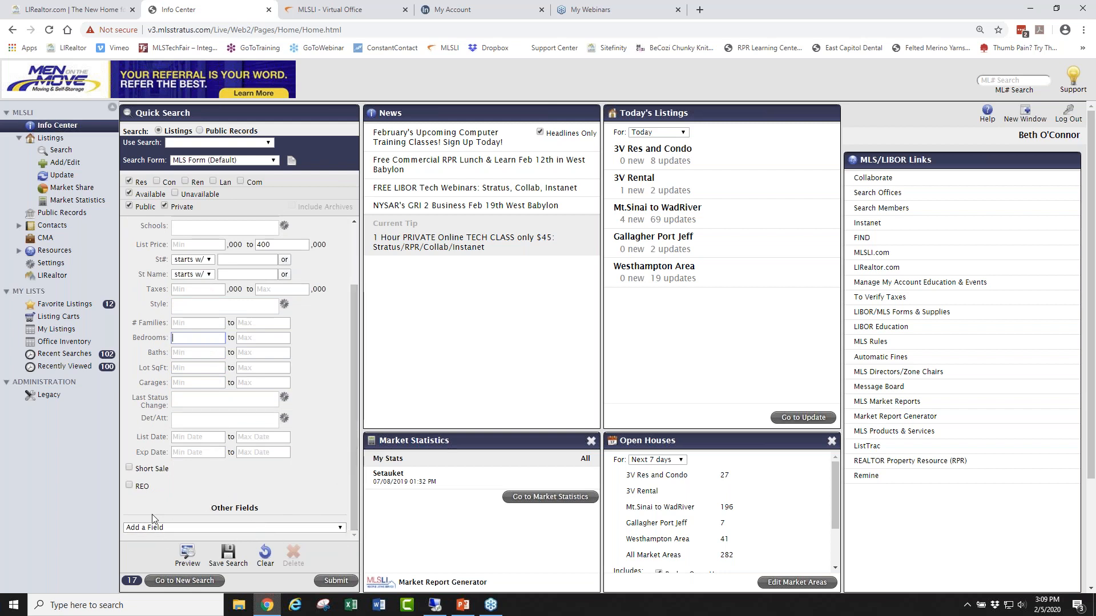
pyautogui.click(341, 529)
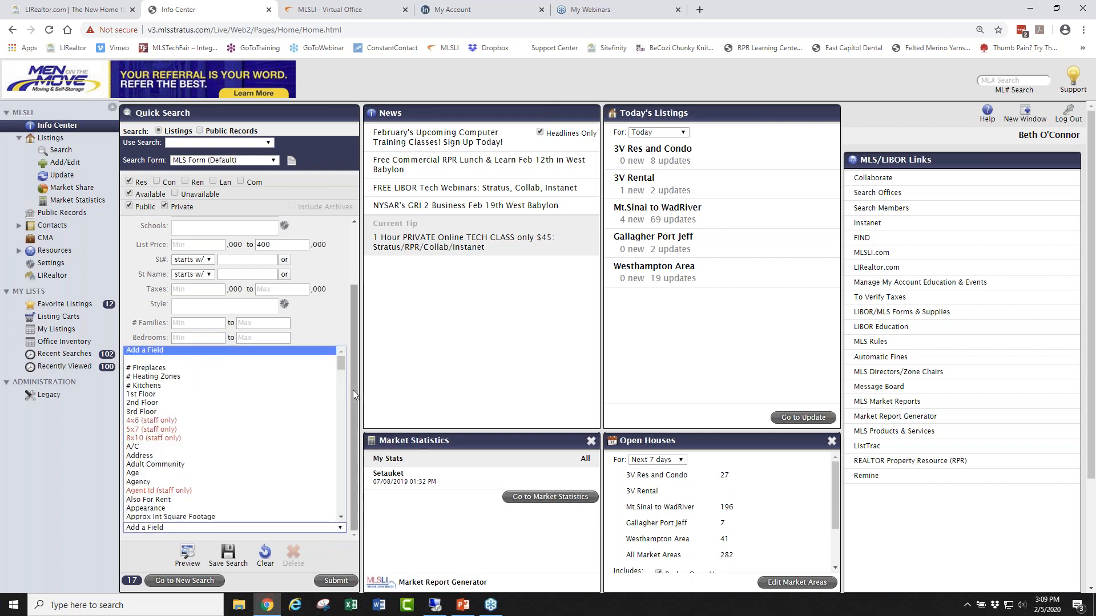
pyautogui.moveTo(341, 360); pyautogui.dragTo(347, 393)
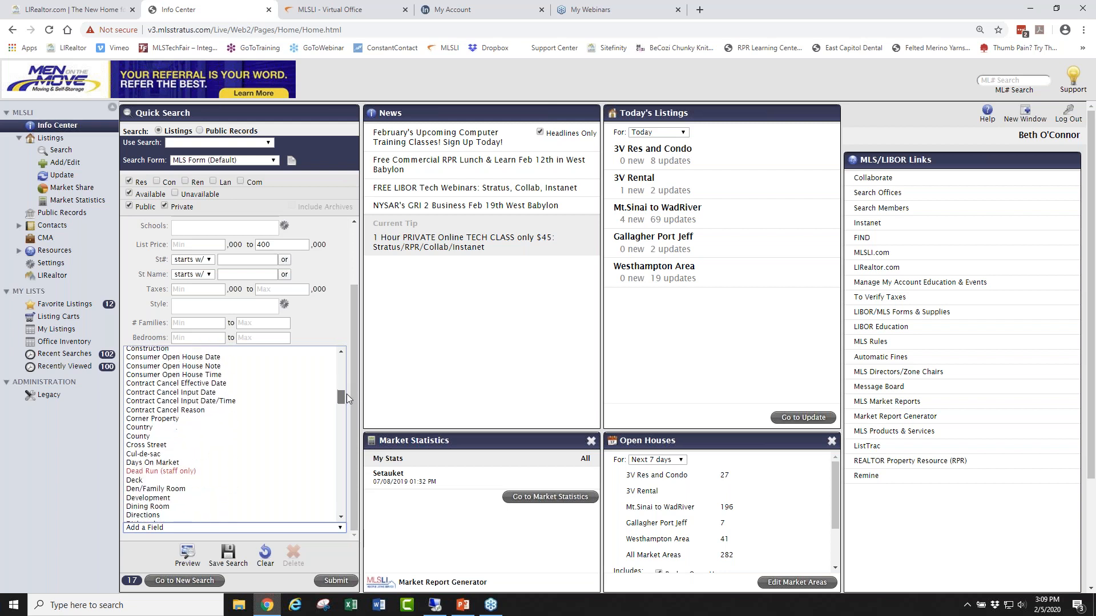
pyautogui.click(167, 454)
pyautogui.click(187, 527)
pyautogui.click(183, 560)
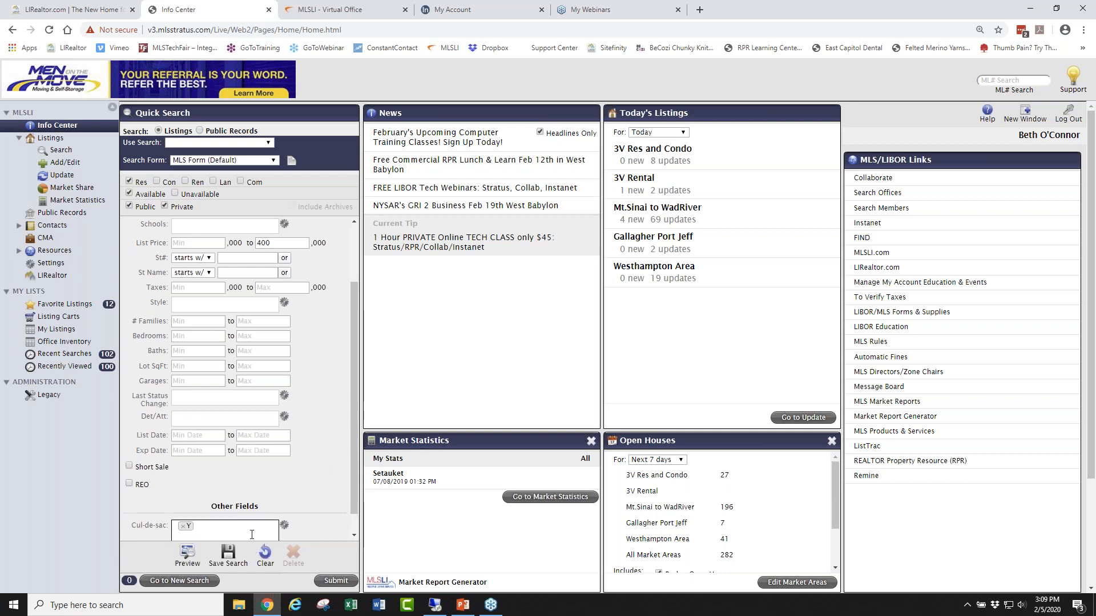
# Clear the cul-de-sac requirement, leaving the Cul-de-sac field empty, and scroll the form.
pyautogui.scroll(-2, 352, 481)
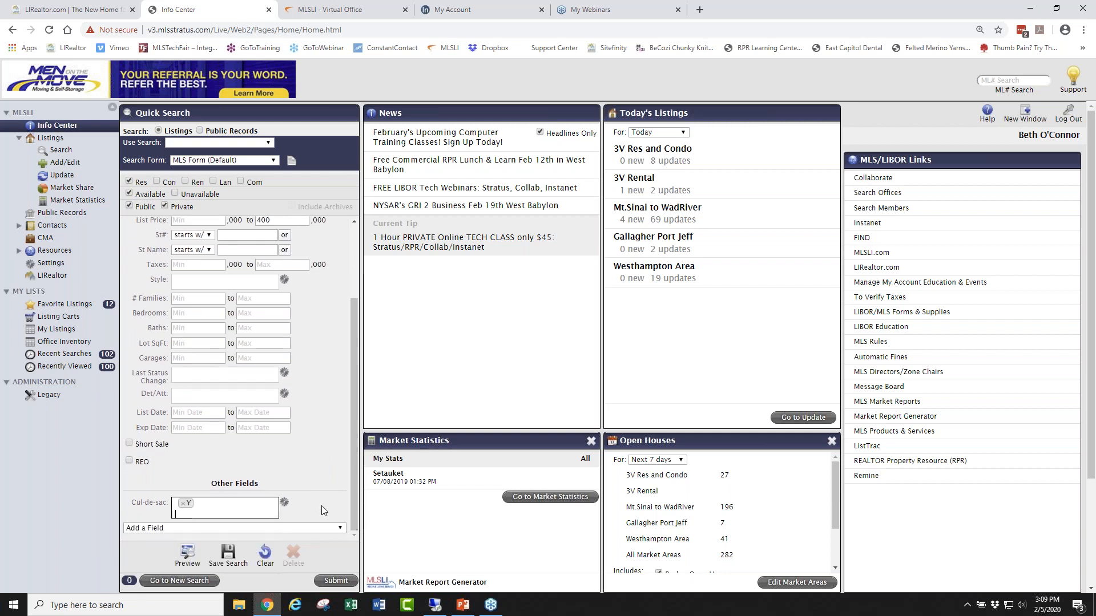
pyautogui.click(183, 505)
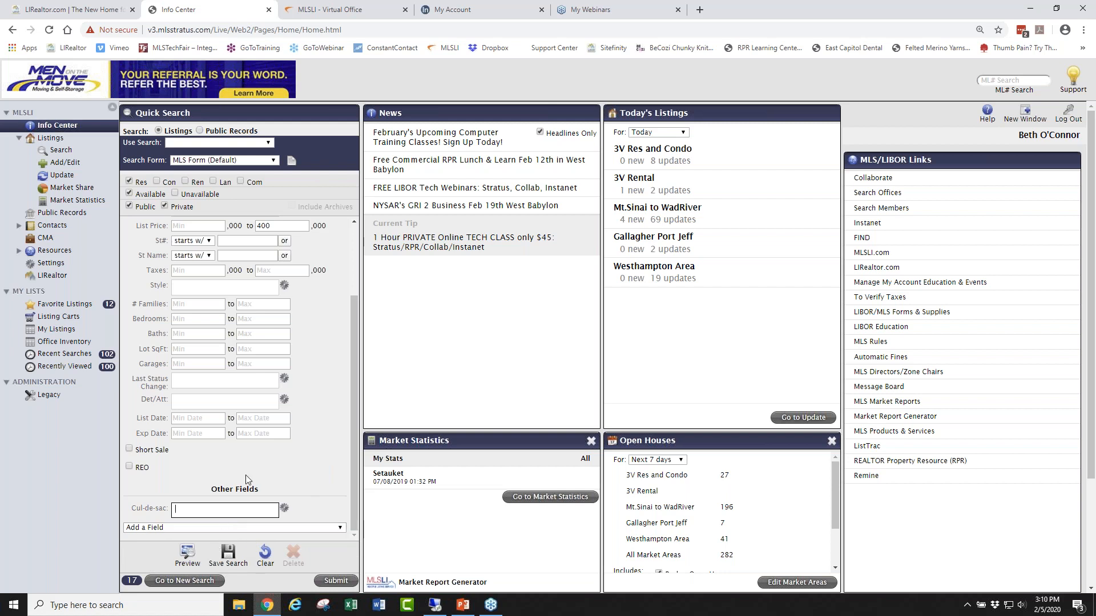
pyautogui.scroll(1, 348, 410)
pyautogui.scroll(3, 348, 409)
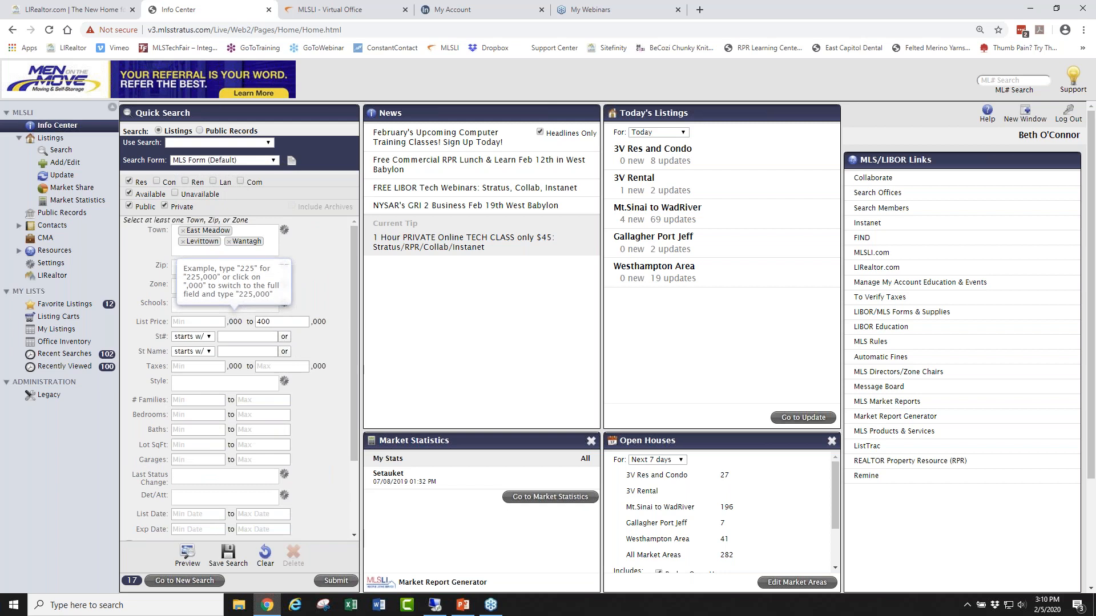
pyautogui.scroll(-3, 354, 320)
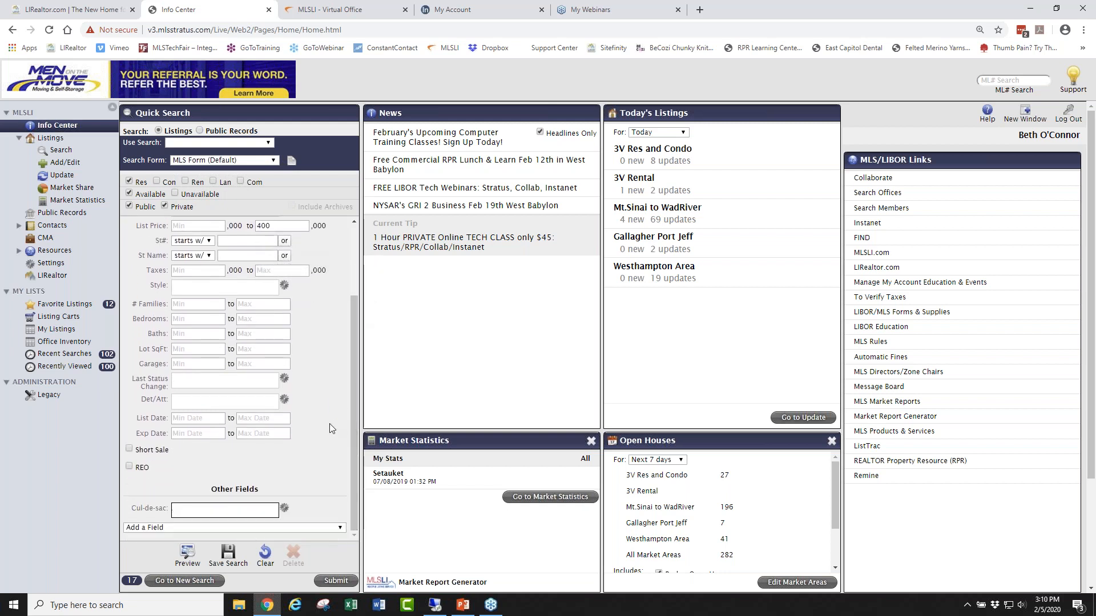
# Save the search under a Levittown client name, then clear the Quick Search form.
pyautogui.click(230, 554)
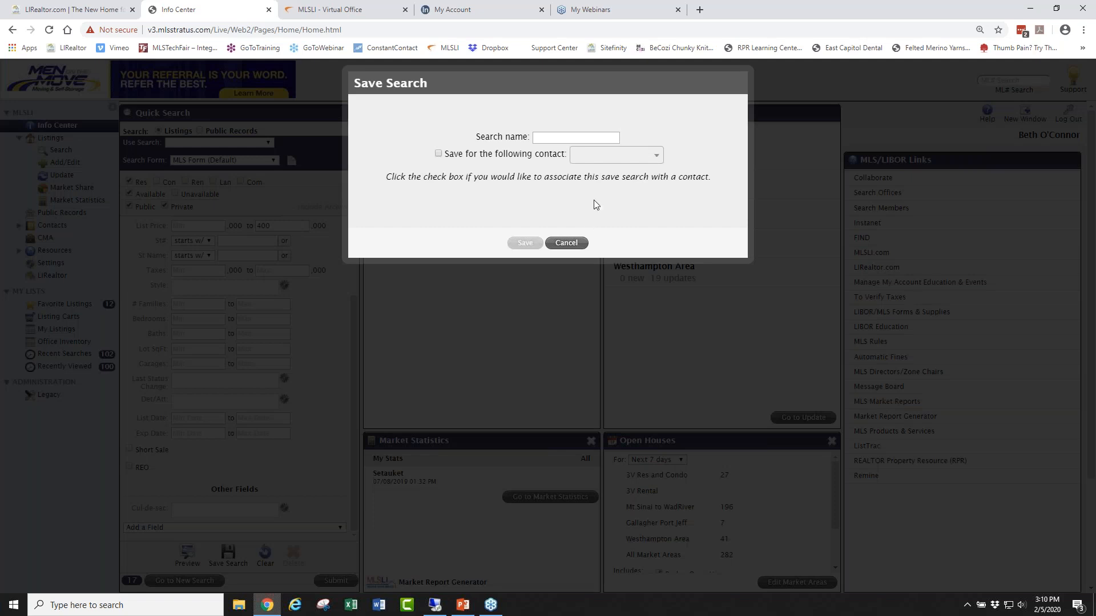
pyautogui.click(577, 137)
pyautogui.write('Levittown Jones')
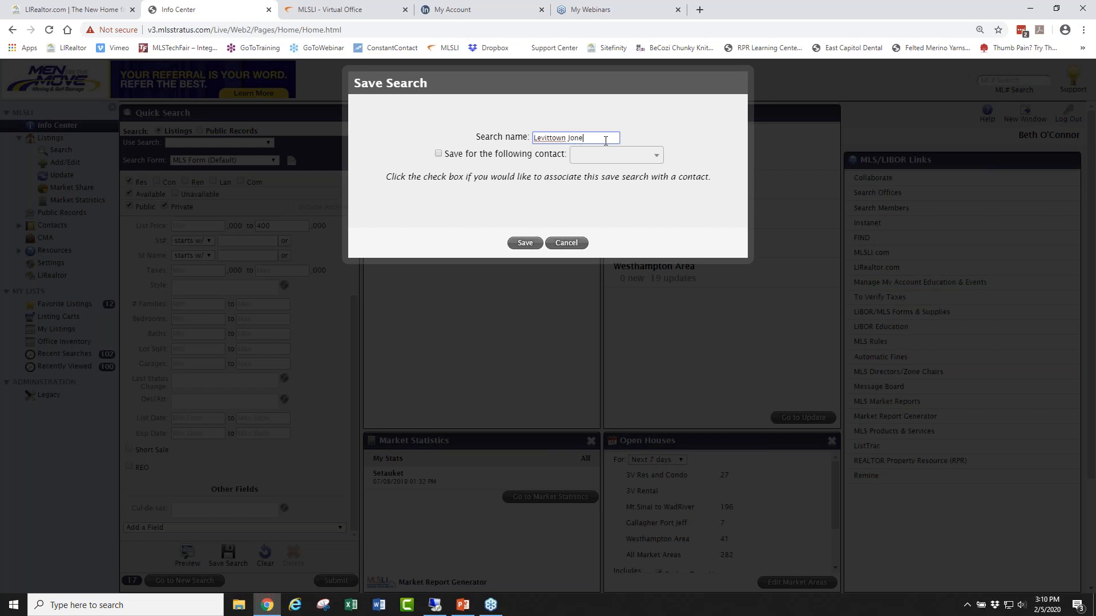
pyautogui.click(524, 245)
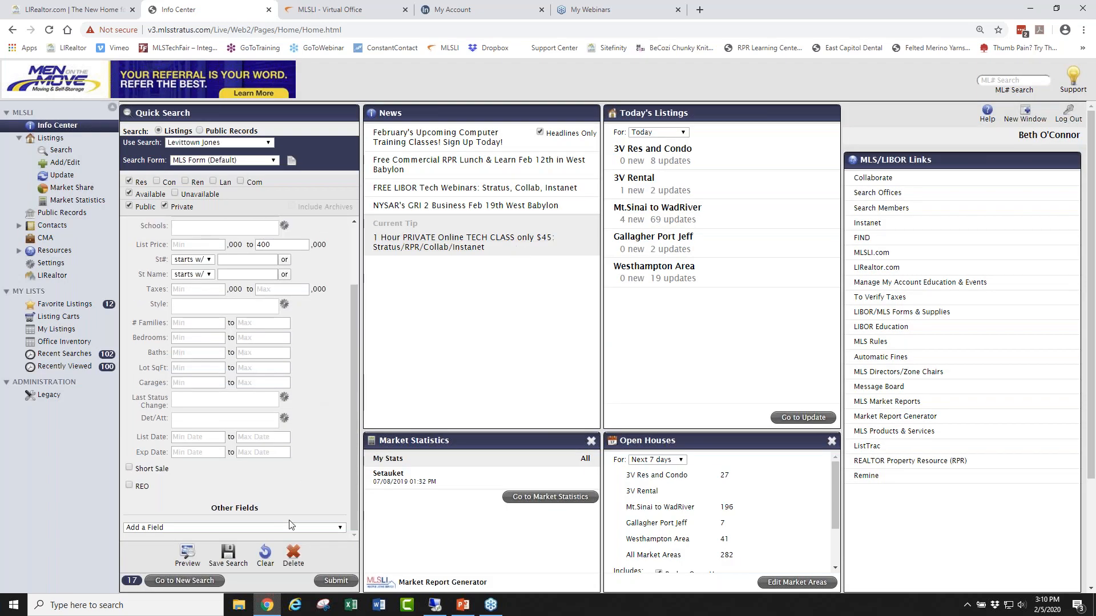
pyautogui.click(264, 554)
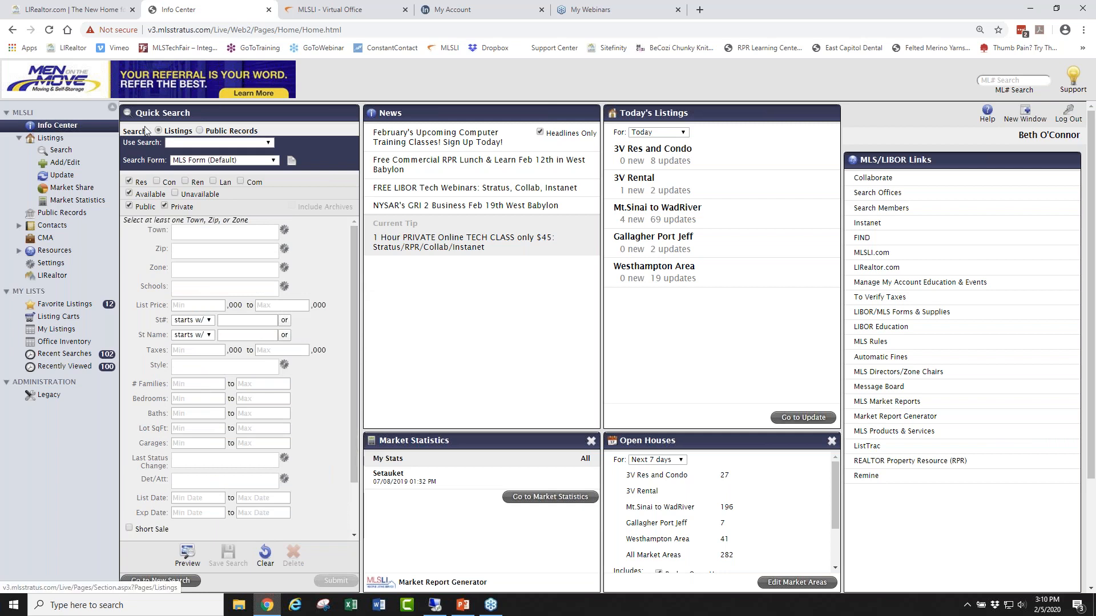
# Load the saved Levittown search, restoring East Meadow, Levittown, Wantagh and the 400,000 maximum.
pyautogui.click(269, 142)
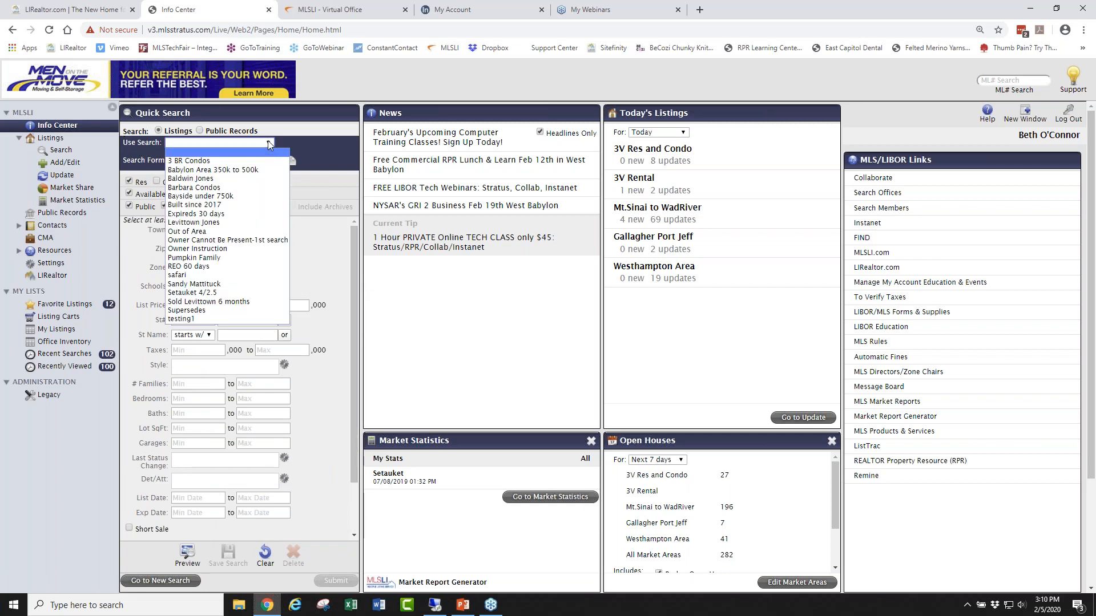
pyautogui.click(216, 223)
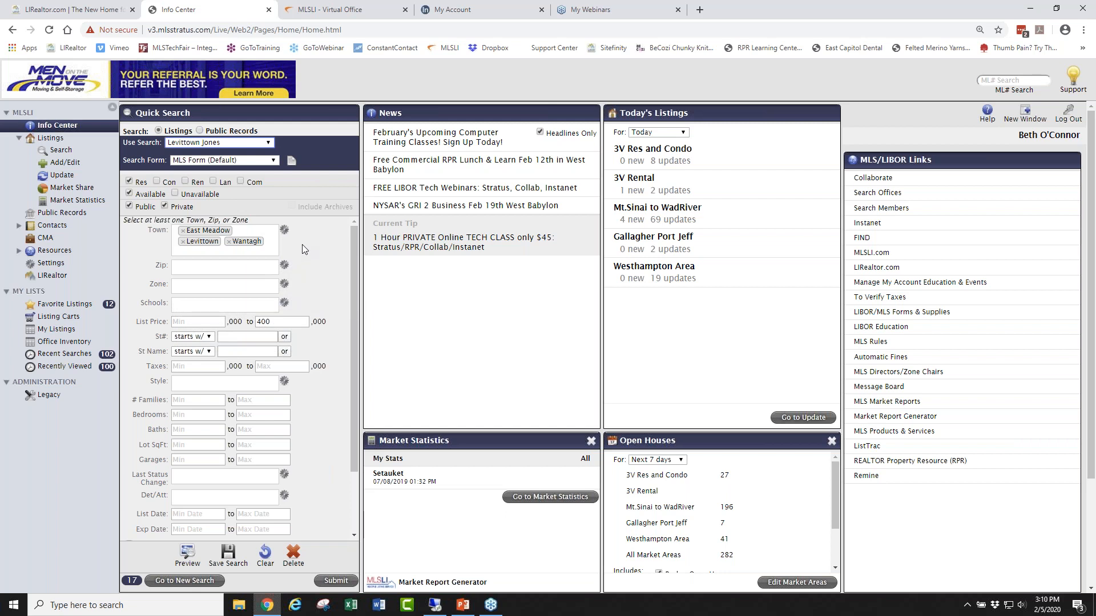
pyautogui.click(269, 142)
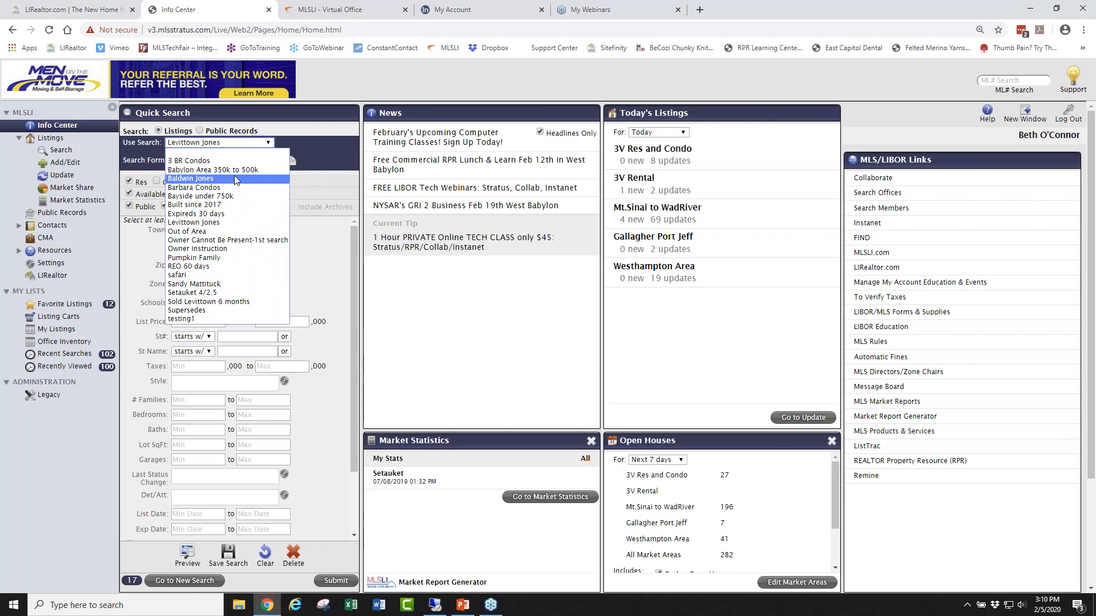
pyautogui.click(331, 154)
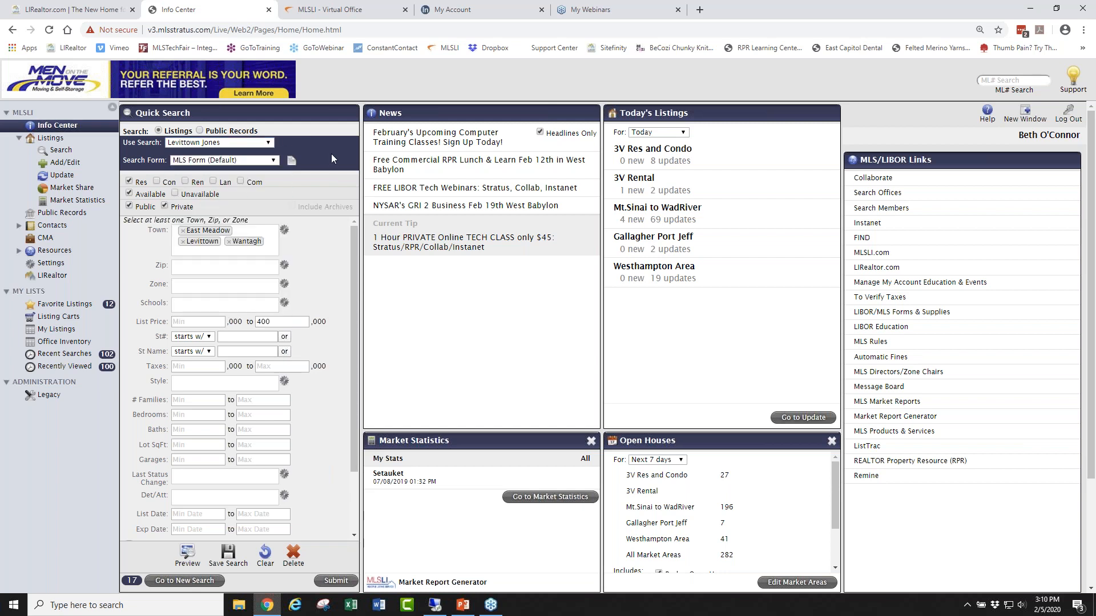
# Include consumer open houses in the Info Center open house counts.
pyautogui.click(1085, 39)
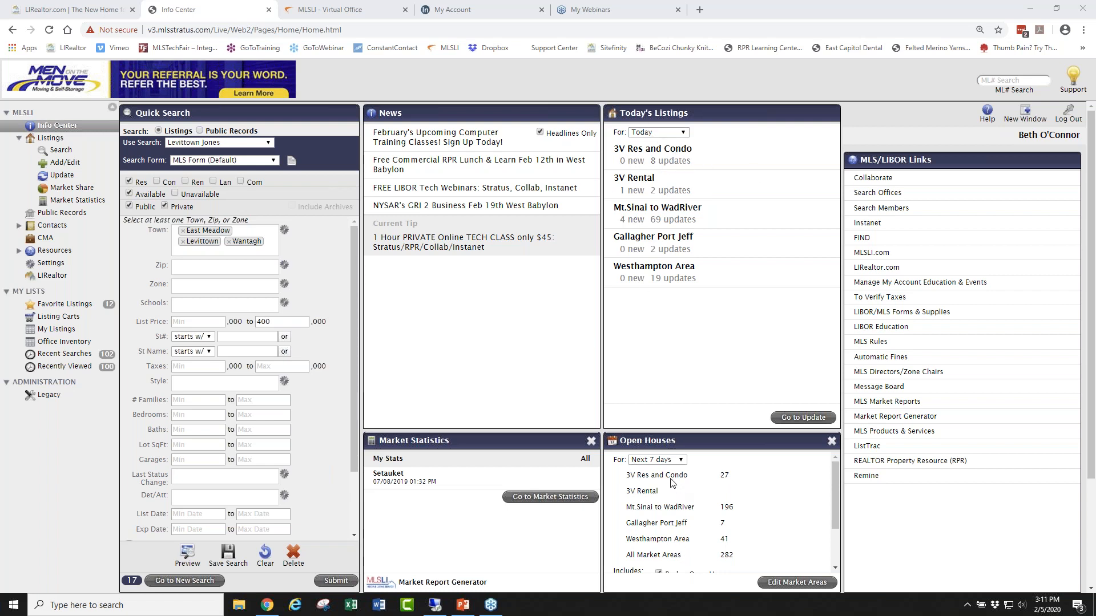
pyautogui.moveTo(834, 469); pyautogui.dragTo(839, 518)
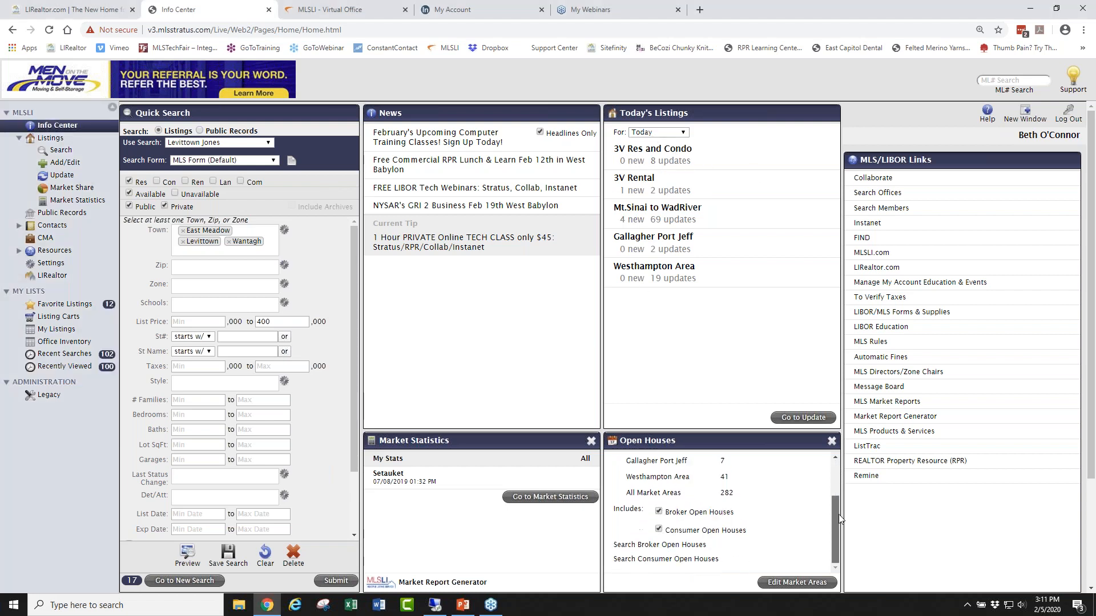
pyautogui.click(659, 529)
pyautogui.moveTo(833, 532); pyautogui.dragTo(834, 483)
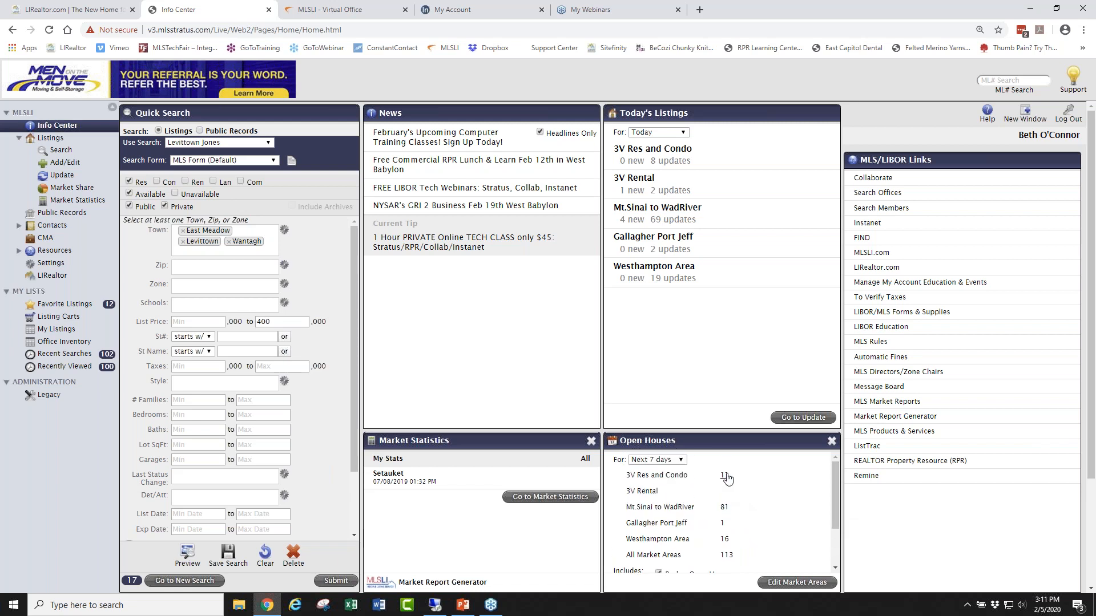
pyautogui.click(681, 460)
pyautogui.click(668, 480)
pyautogui.click(722, 476)
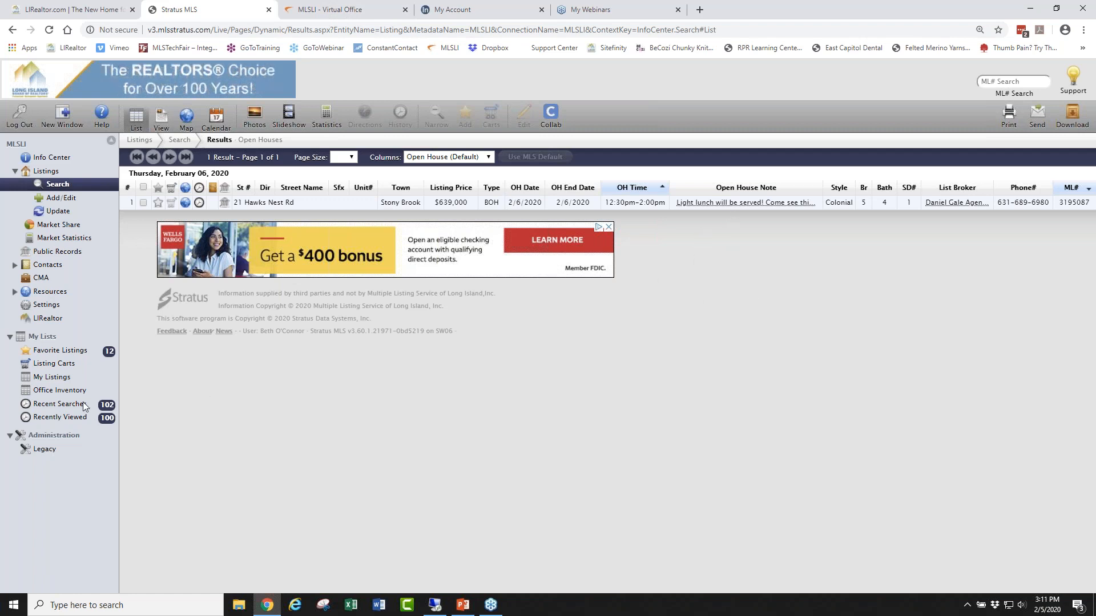
pyautogui.click(51, 157)
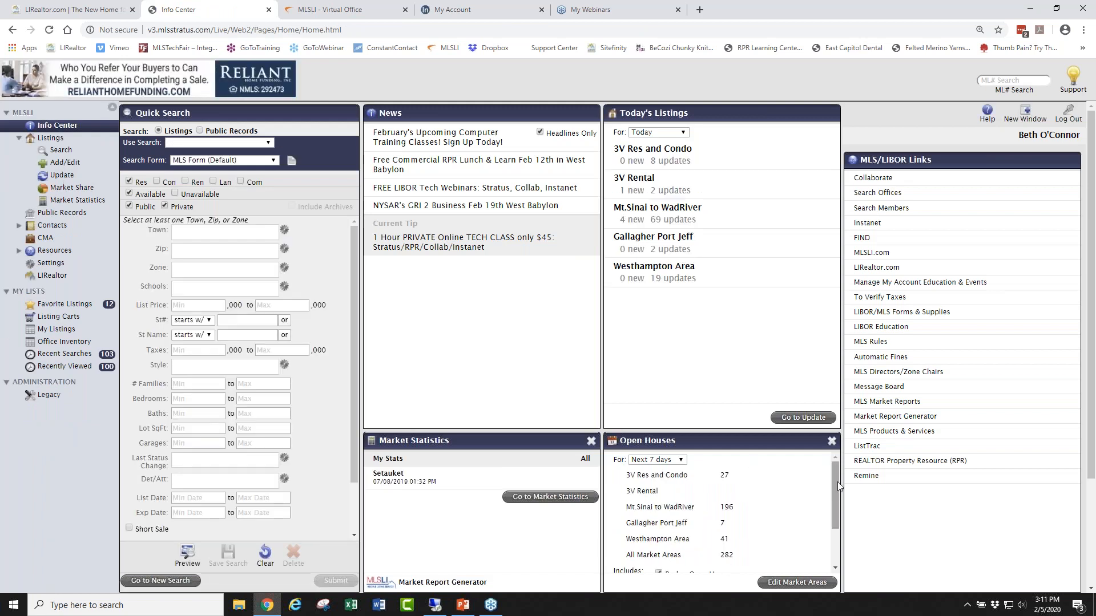
# Go to Listings > Search in the left navigation to reach the New Search page.
pyautogui.moveTo(834, 487); pyautogui.dragTo(833, 540)
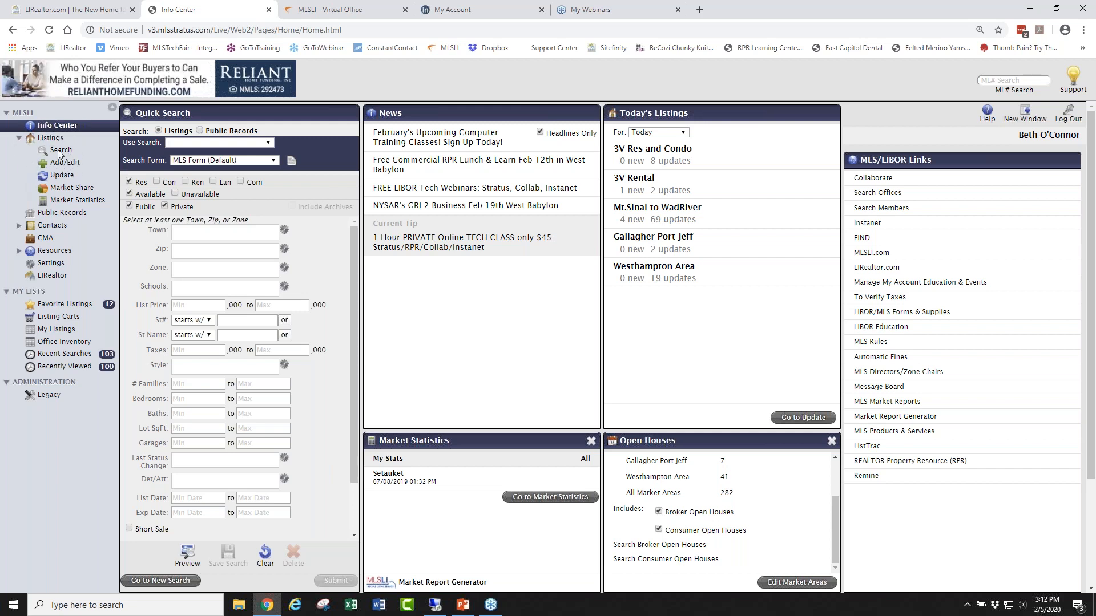
pyautogui.click(19, 139)
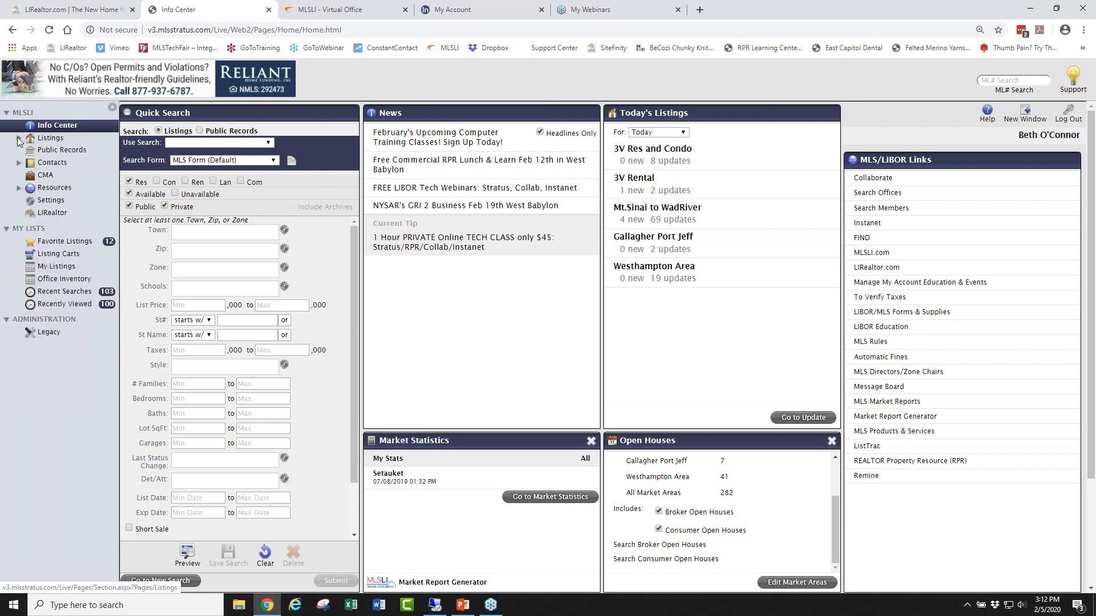
pyautogui.click(19, 138)
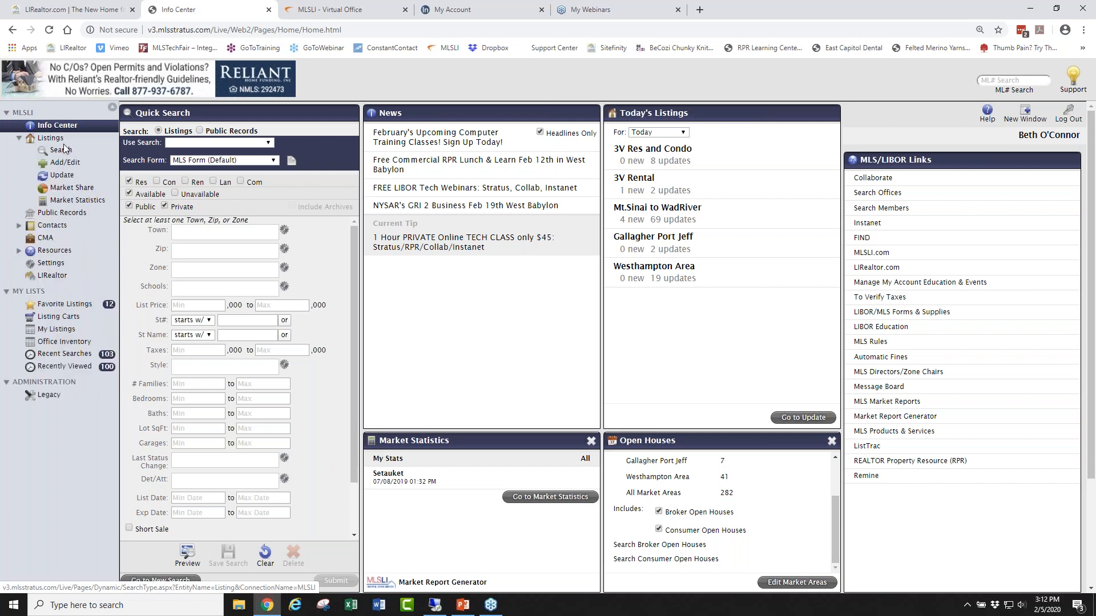
pyautogui.click(63, 150)
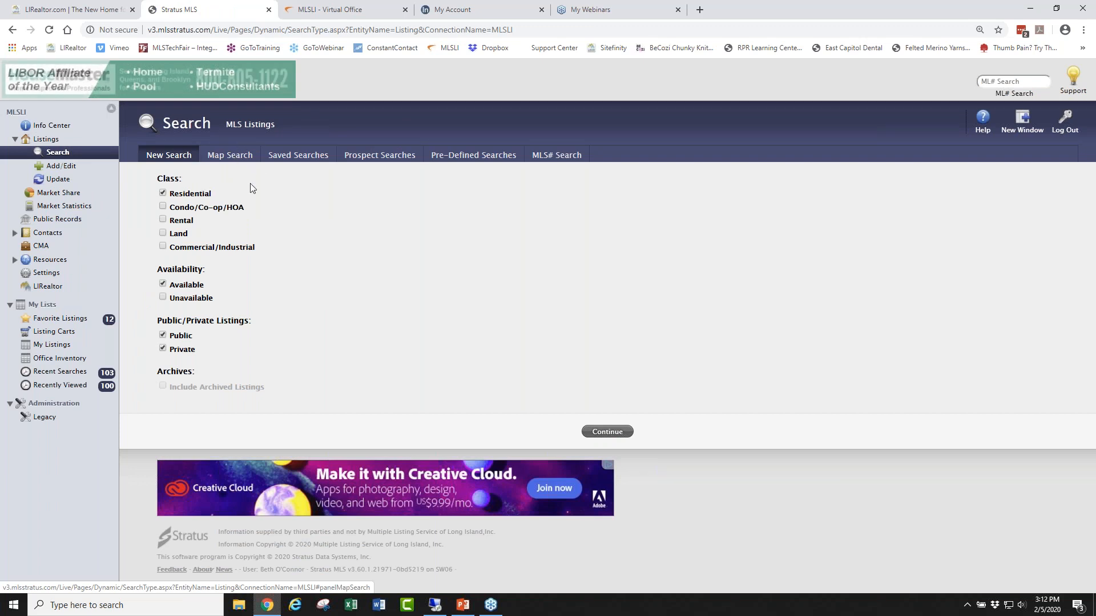
# Start a Map Search with the default location and residential criteria to reach the map results.
pyautogui.click(233, 159)
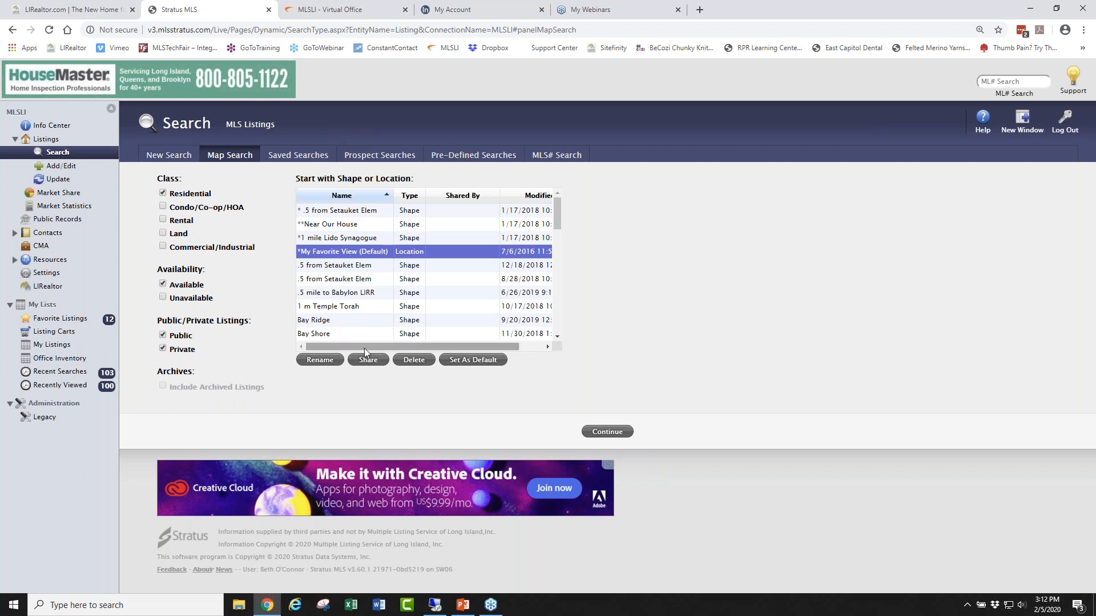
pyautogui.click(611, 432)
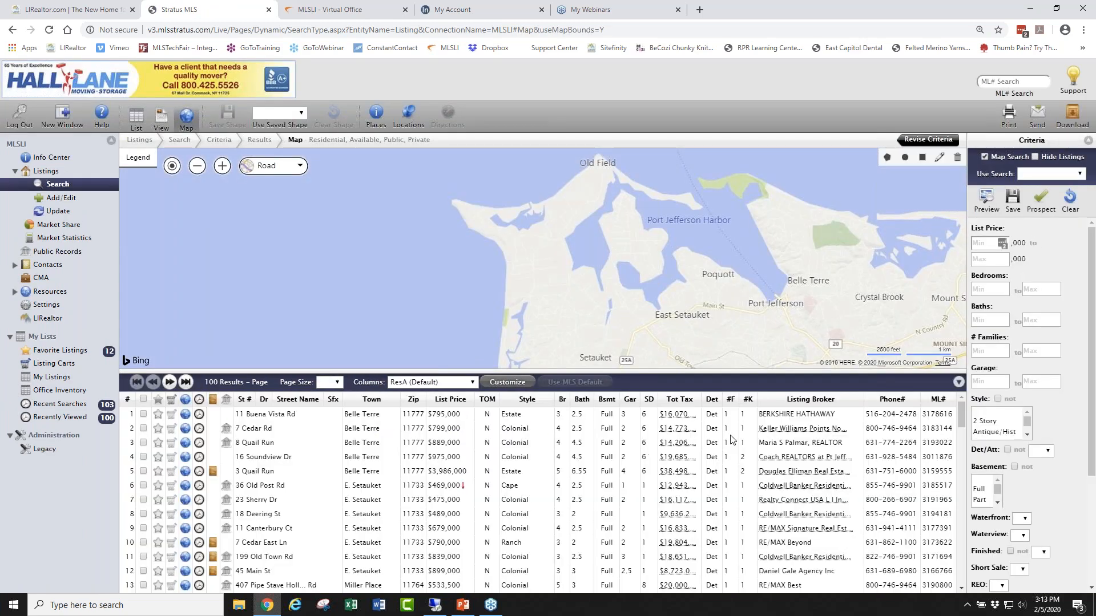
# Find 'Levittown' in the location finder to centre the map there.
pyautogui.click(408, 117)
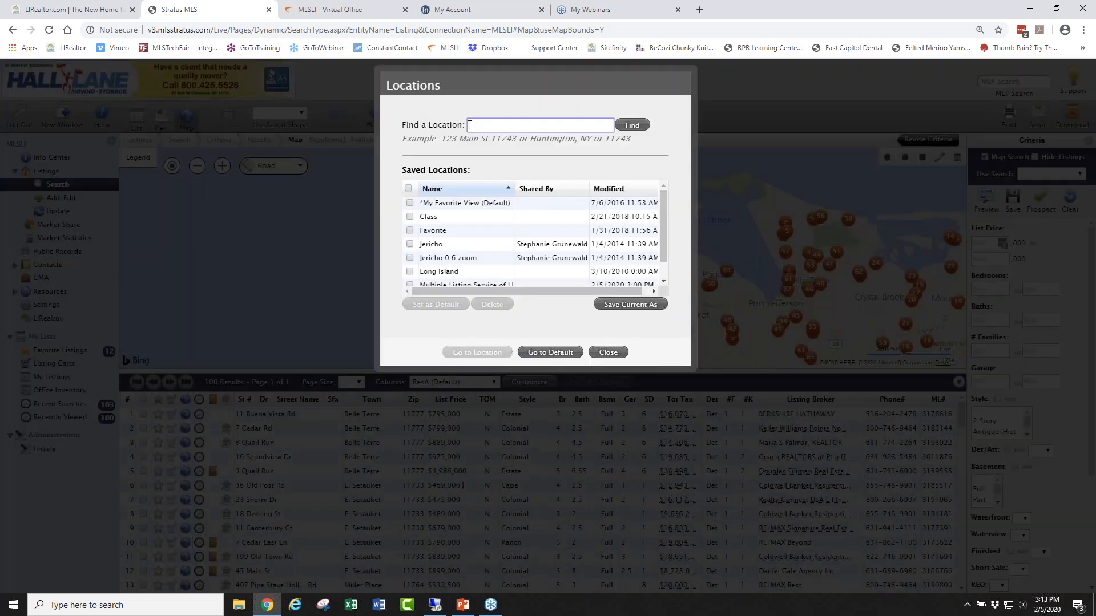
pyautogui.write('Levittown NY')
pyautogui.click(630, 127)
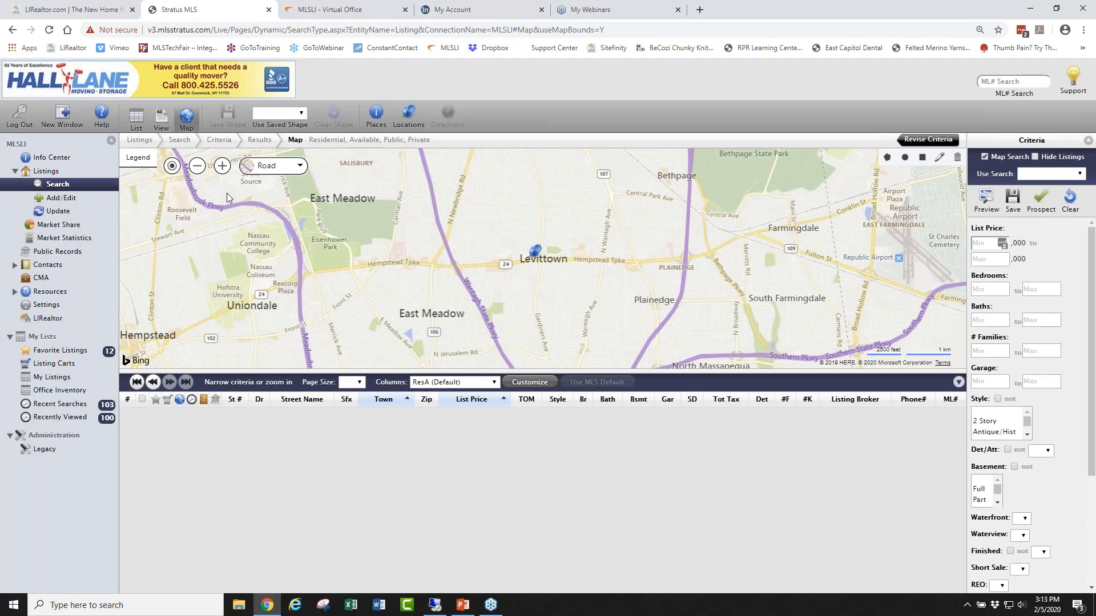
# Zoom in and pan the map around Levittown, loading 152 residential results.
pyautogui.click(223, 166)
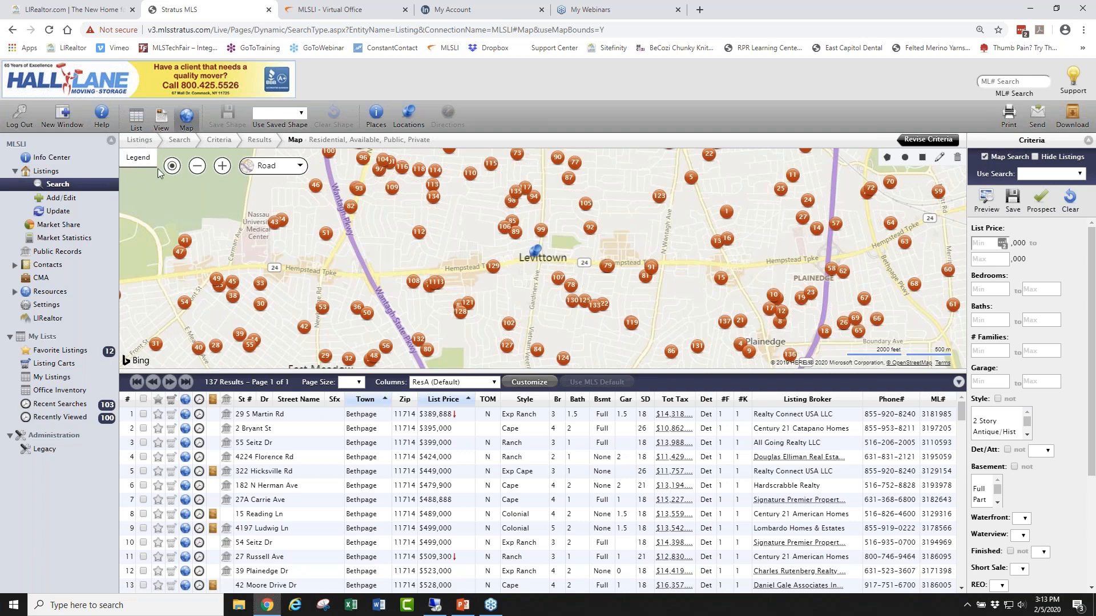
pyautogui.click(138, 160)
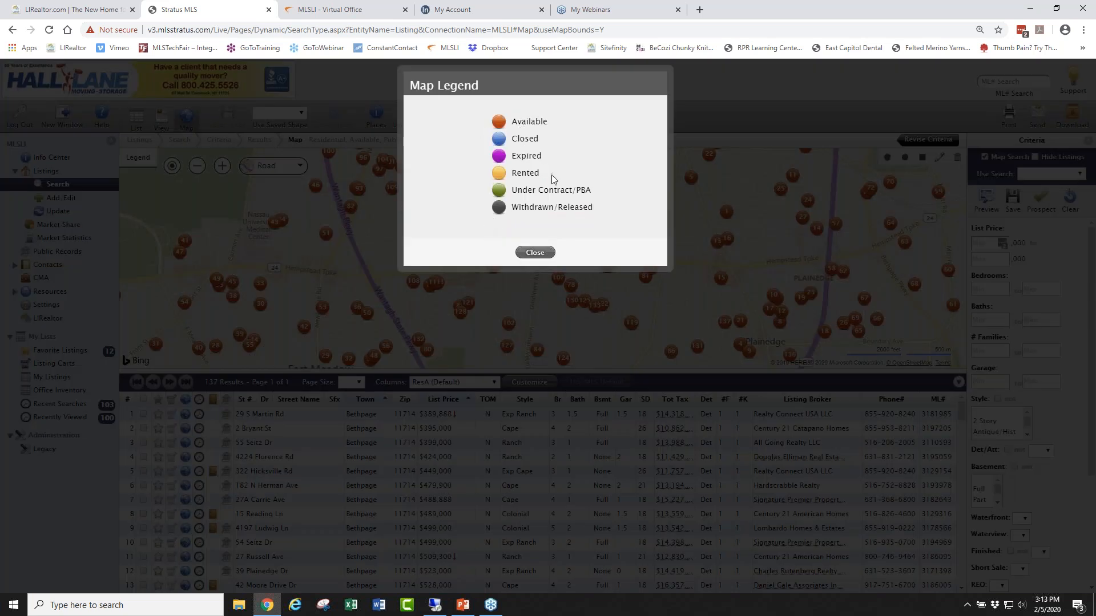
pyautogui.click(535, 253)
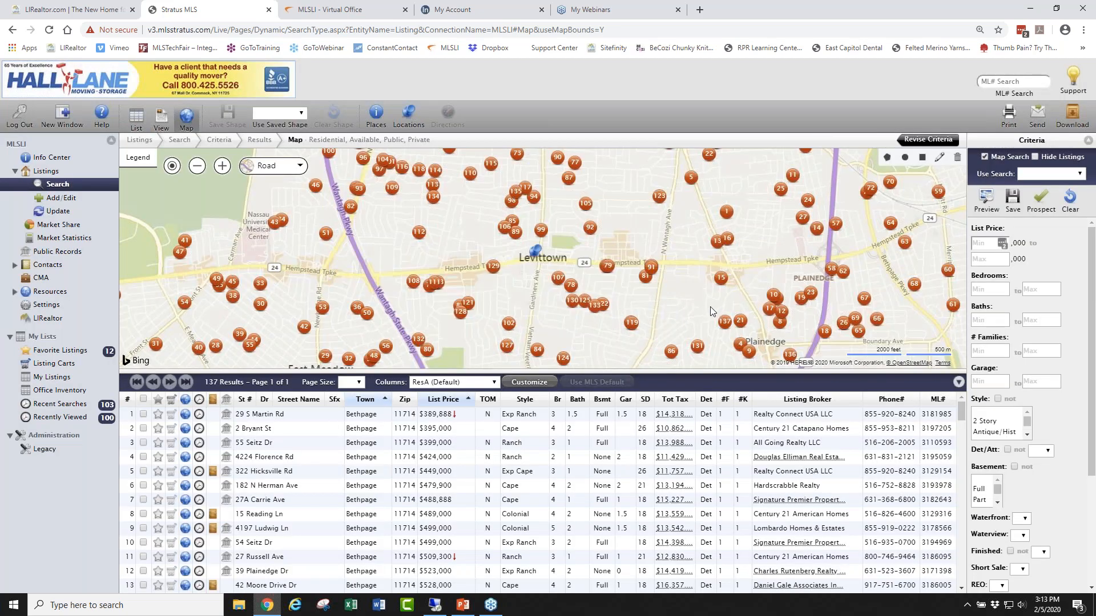
pyautogui.moveTo(646, 309); pyautogui.dragTo(598, 244)
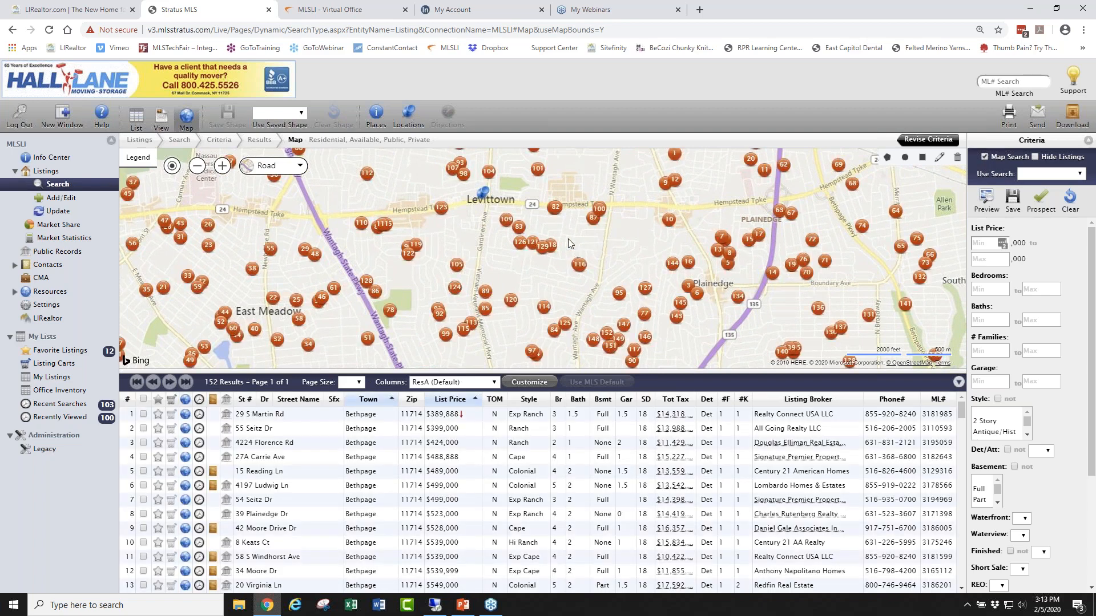
pyautogui.moveTo(598, 211)
# Draw a closed custom search polygon around central Levittown.
pyautogui.click(887, 161)
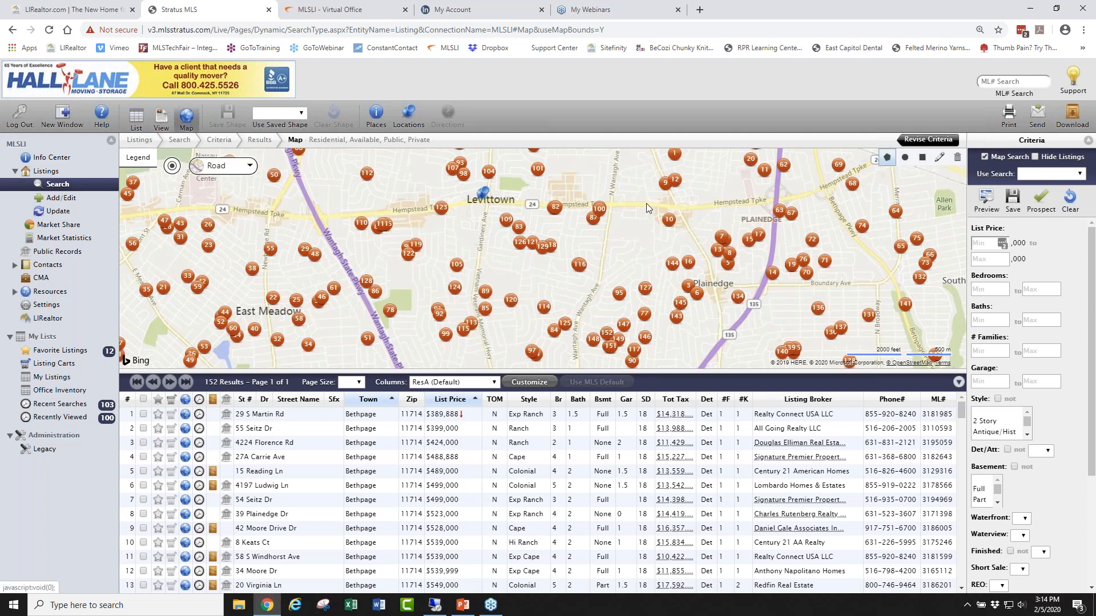
pyautogui.click(491, 203)
pyautogui.click(476, 262)
pyautogui.click(472, 295)
pyautogui.click(481, 337)
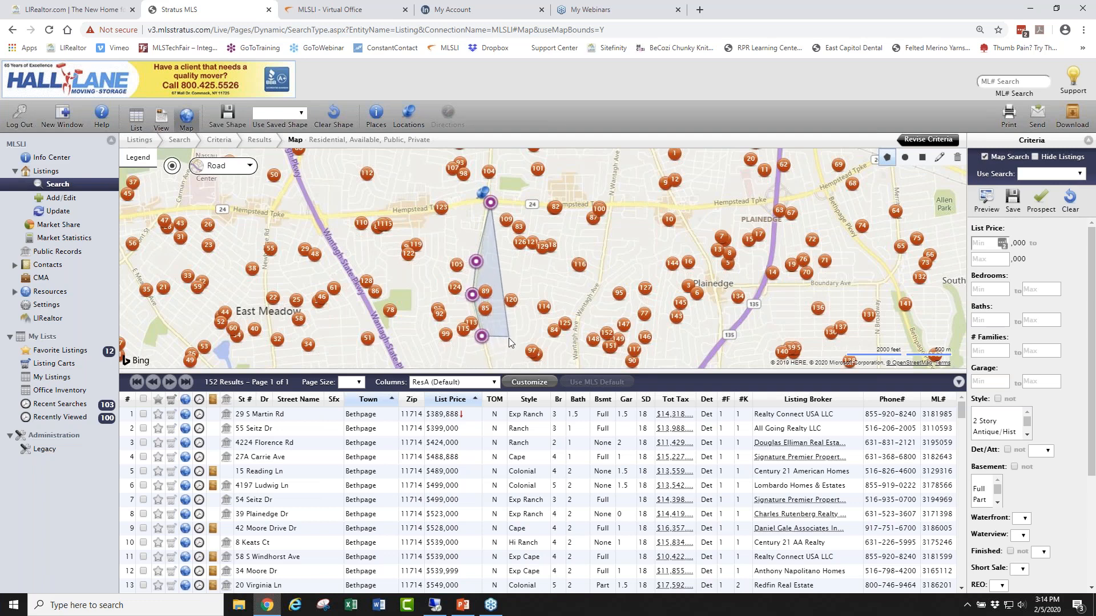
pyautogui.click(490, 359)
pyautogui.click(570, 360)
pyautogui.click(577, 323)
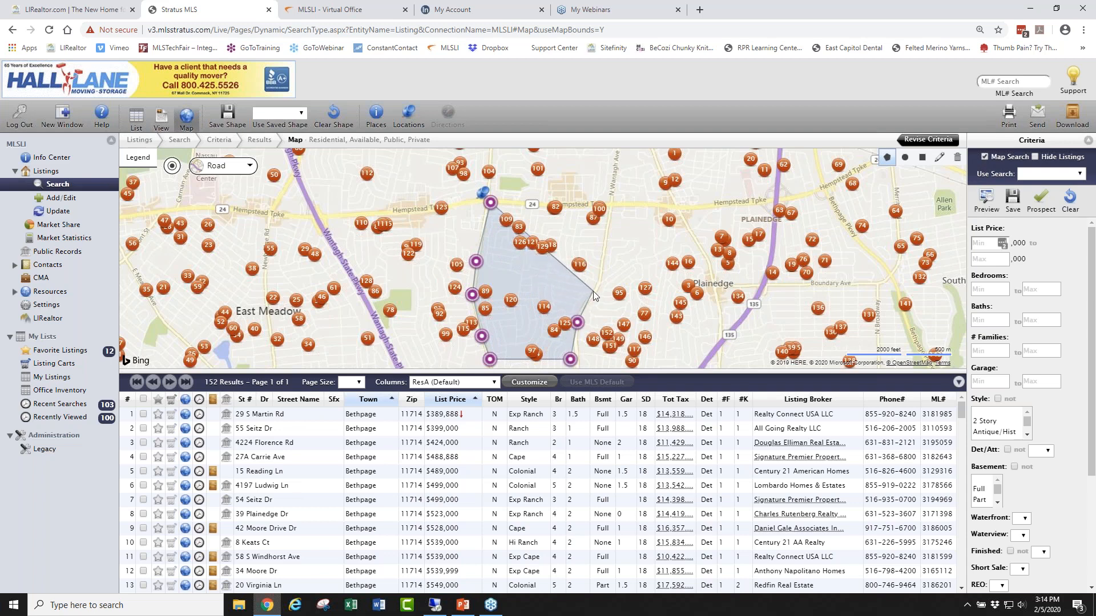
pyautogui.click(593, 291)
pyautogui.click(602, 263)
pyautogui.click(605, 234)
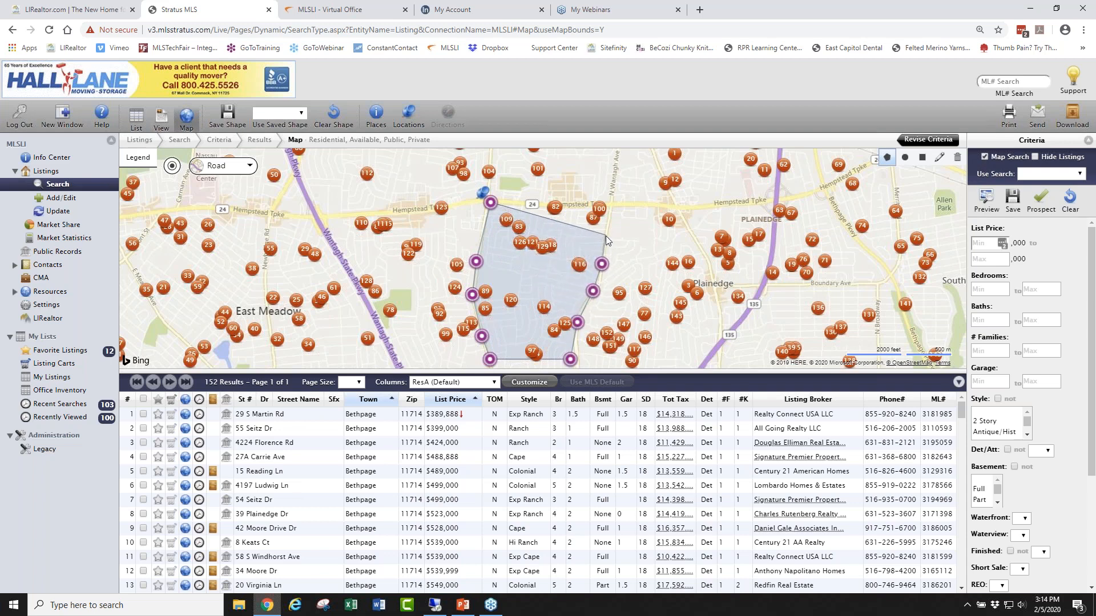
pyautogui.click(610, 203)
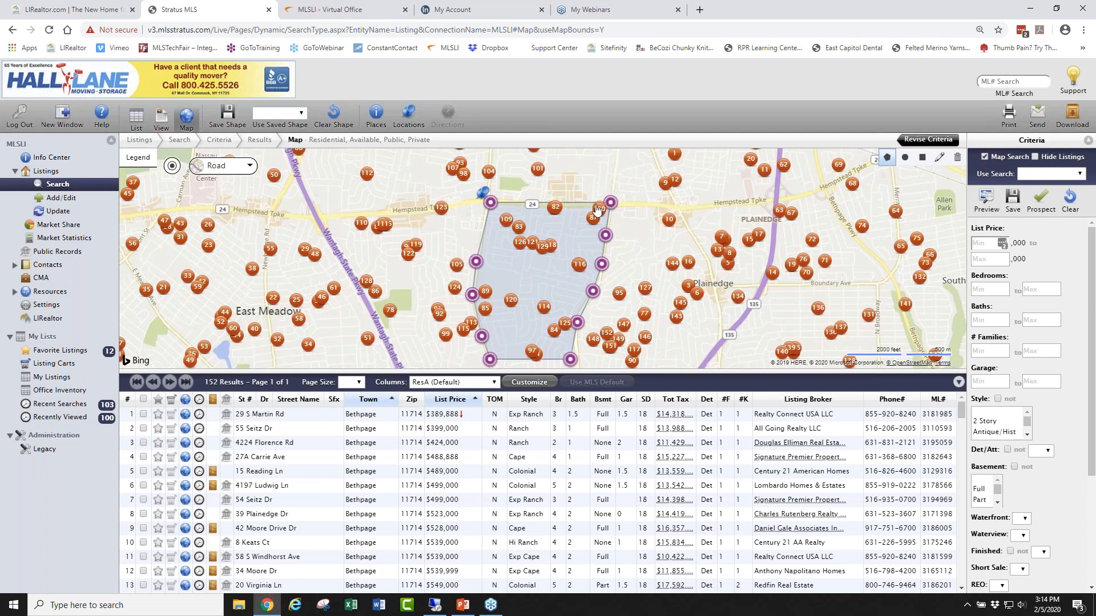
pyautogui.click(489, 205)
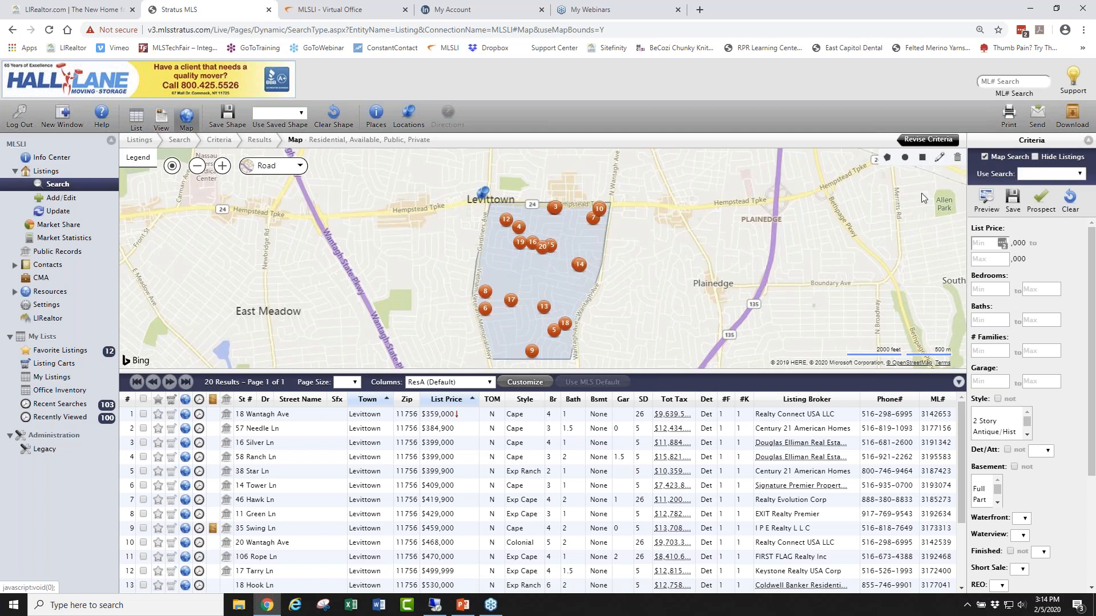
# Drag the polygon's right-side vertices eastward, narrowing results to 22 listings.
pyautogui.click(939, 159)
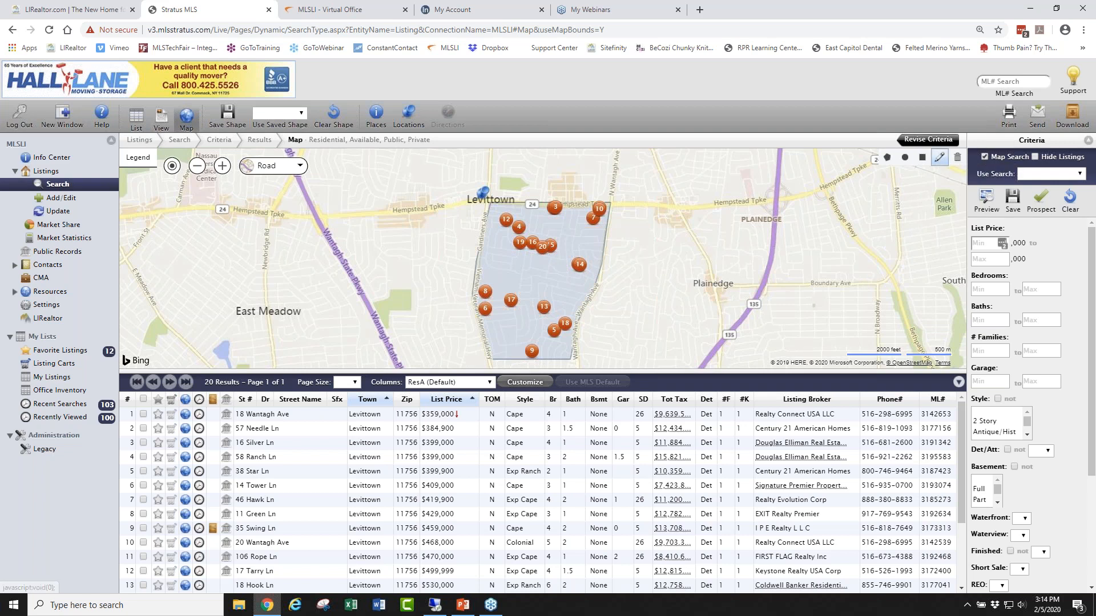
pyautogui.click(543, 279)
pyautogui.moveTo(609, 203); pyautogui.dragTo(693, 196)
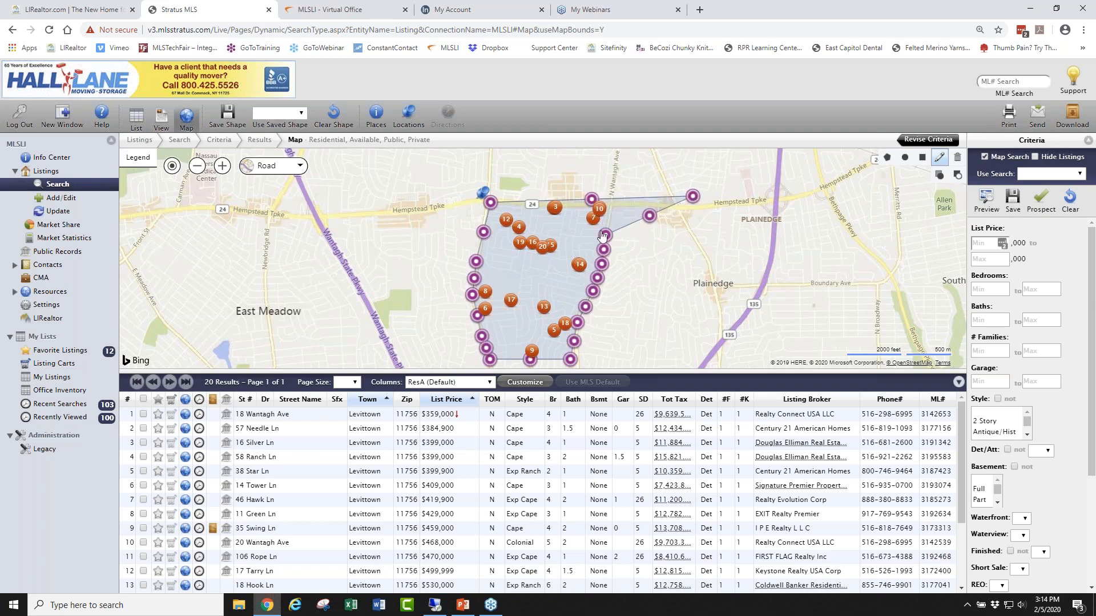
pyautogui.moveTo(604, 235); pyautogui.dragTo(672, 241)
pyautogui.moveTo(601, 264); pyautogui.dragTo(686, 279)
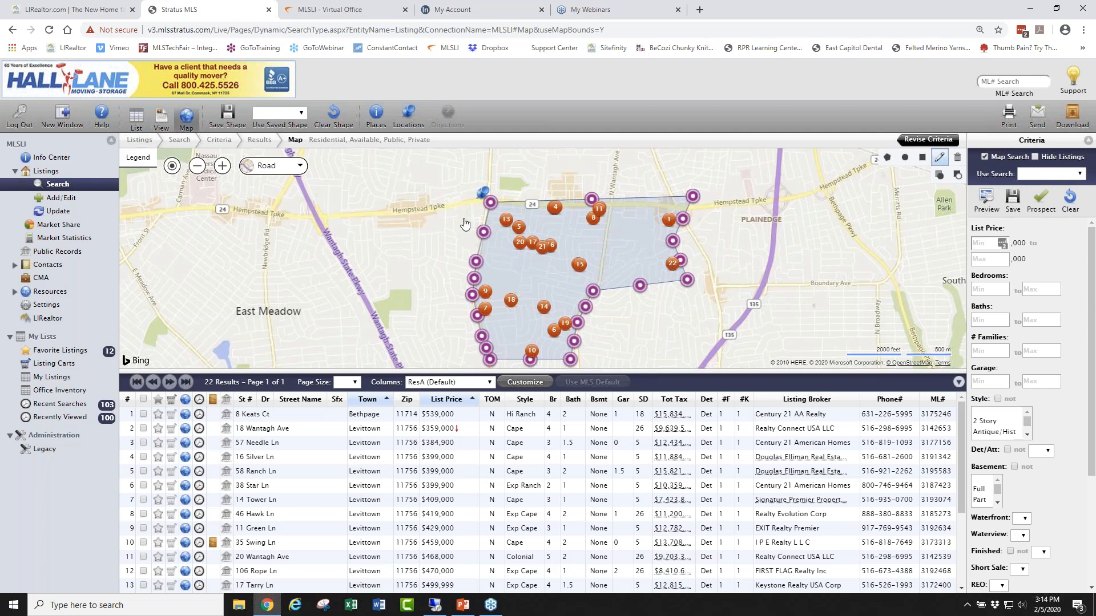
# Save the drawn shape under the client's name plus 'Levittown'.
pyautogui.click(228, 117)
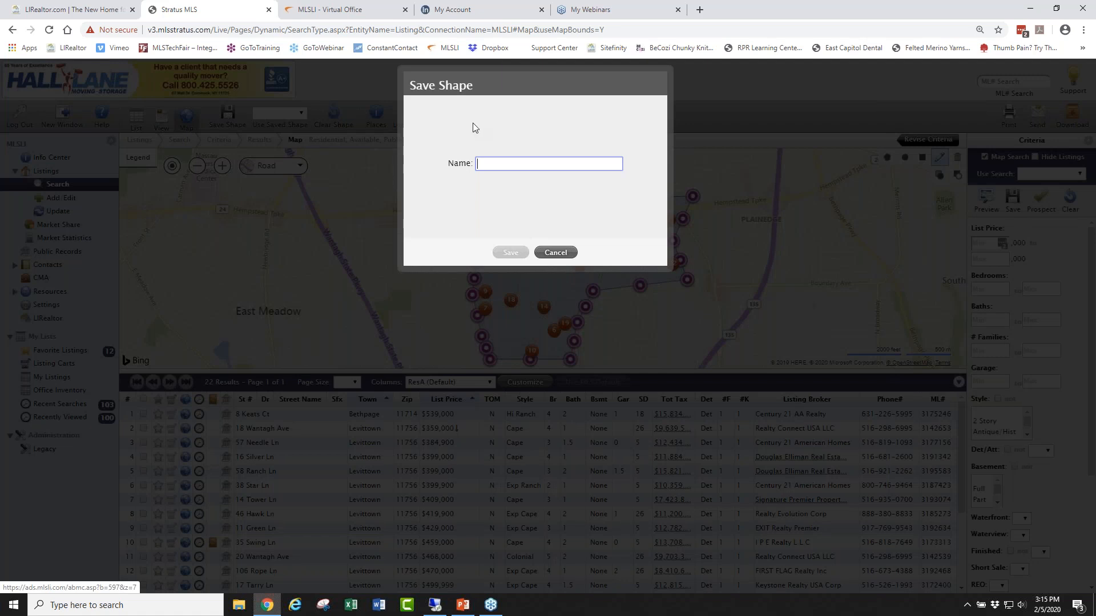
pyautogui.write('Jones L')
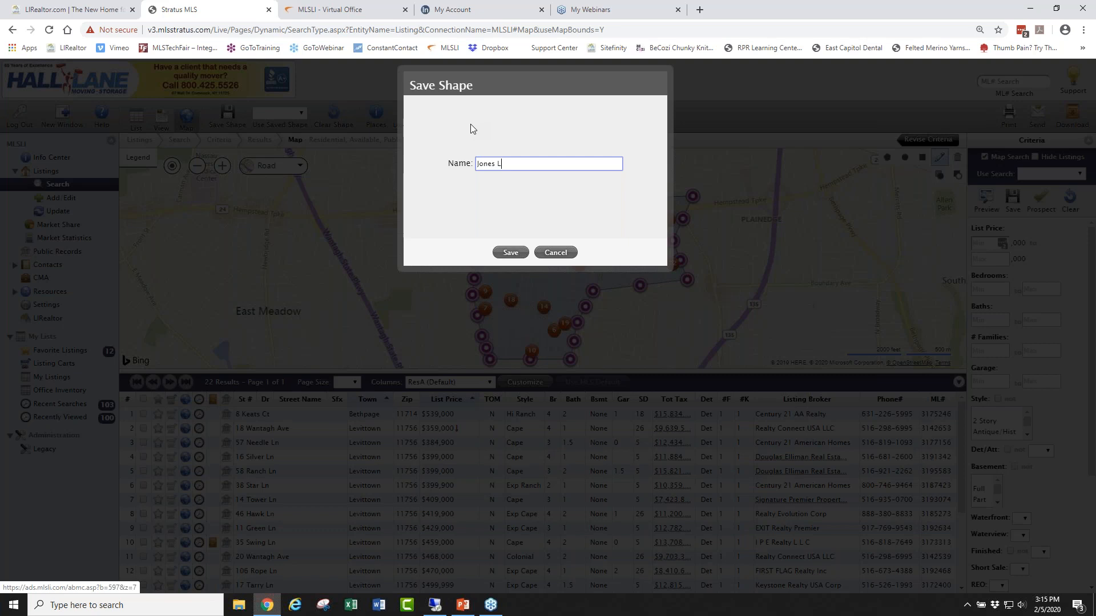
pyautogui.write('evittown')
pyautogui.click(511, 253)
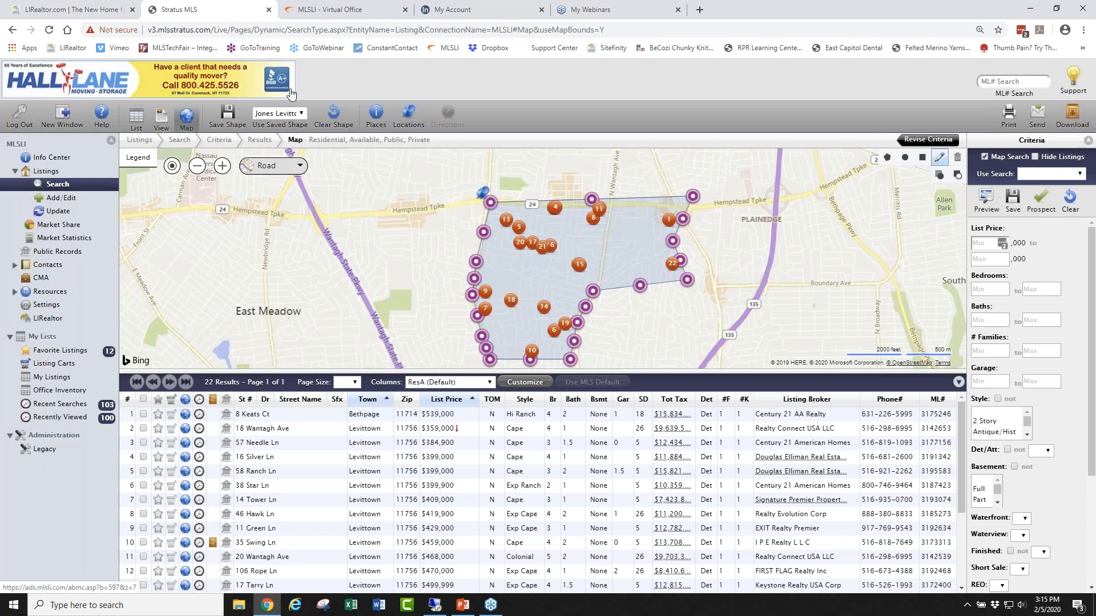
# Check the saved shapes list, then return to the listing Search page.
pyautogui.click(301, 113)
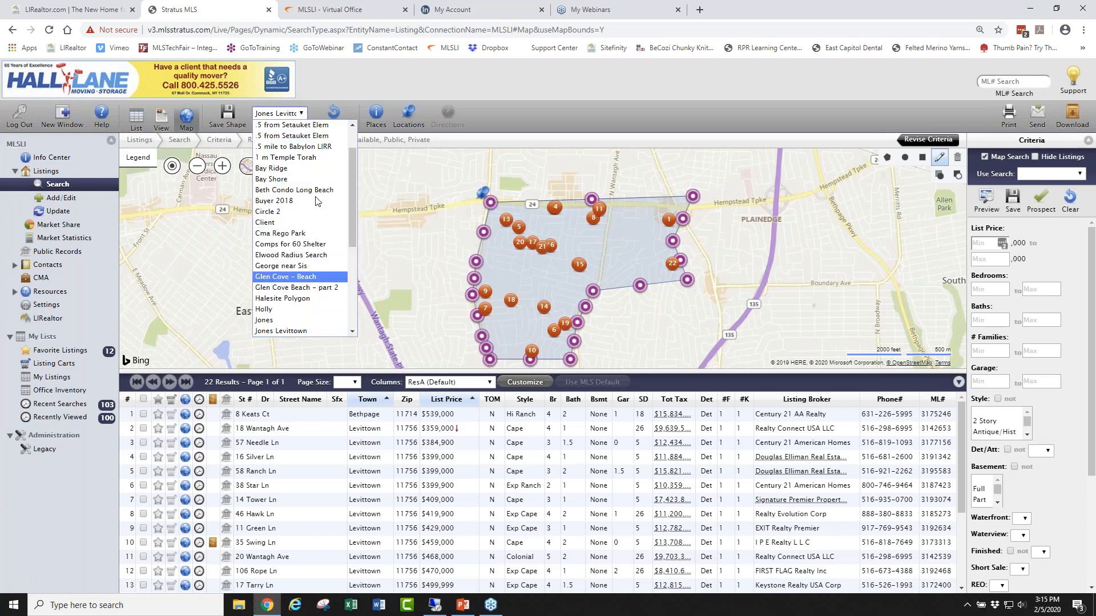
pyautogui.moveTo(353, 177); pyautogui.dragTo(351, 131)
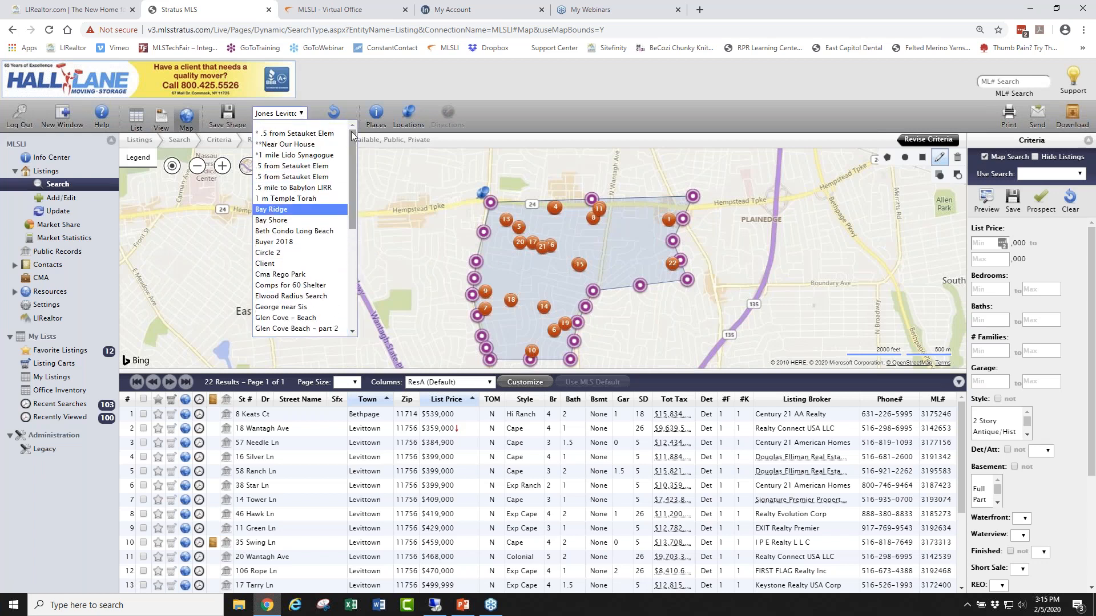
pyautogui.click(58, 185)
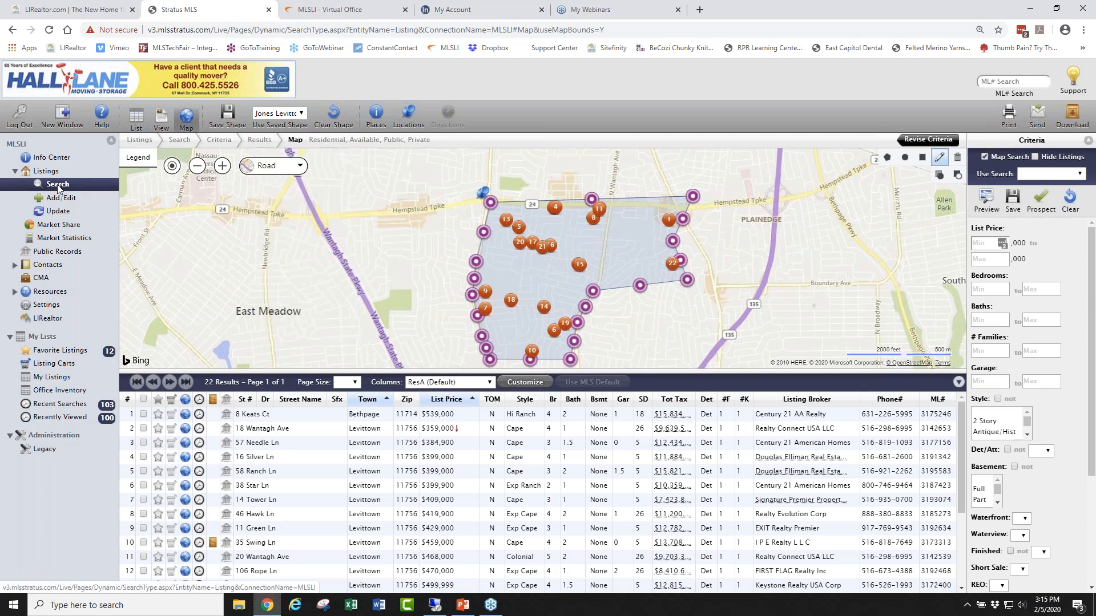
# Run a Map Search on the saved Levittown shape, showing its 22 listings as pins.
pyautogui.click(232, 152)
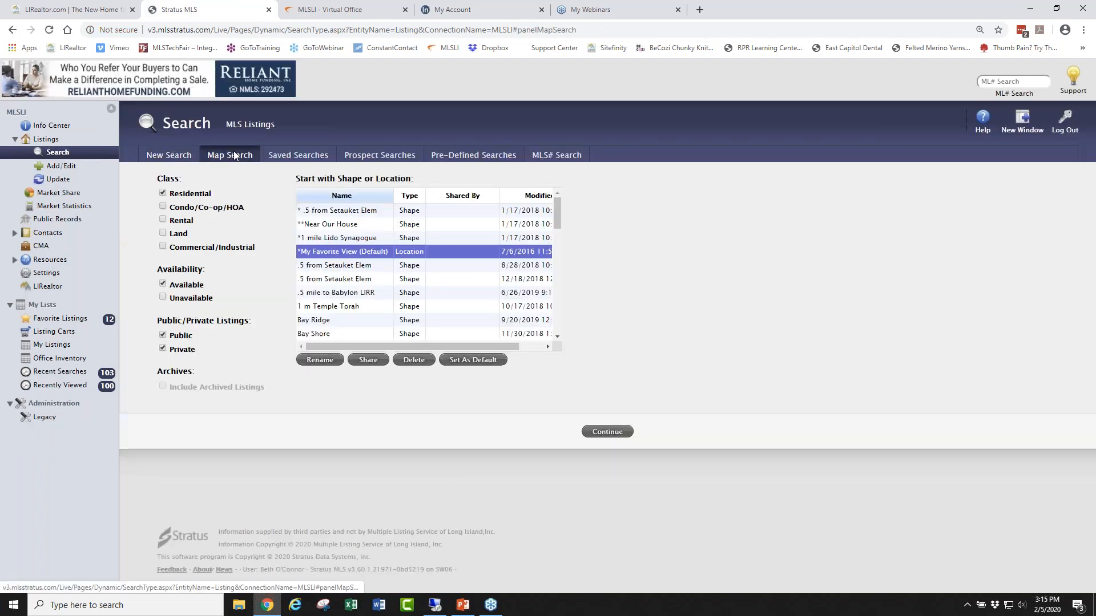
pyautogui.moveTo(557, 212); pyautogui.dragTo(542, 281)
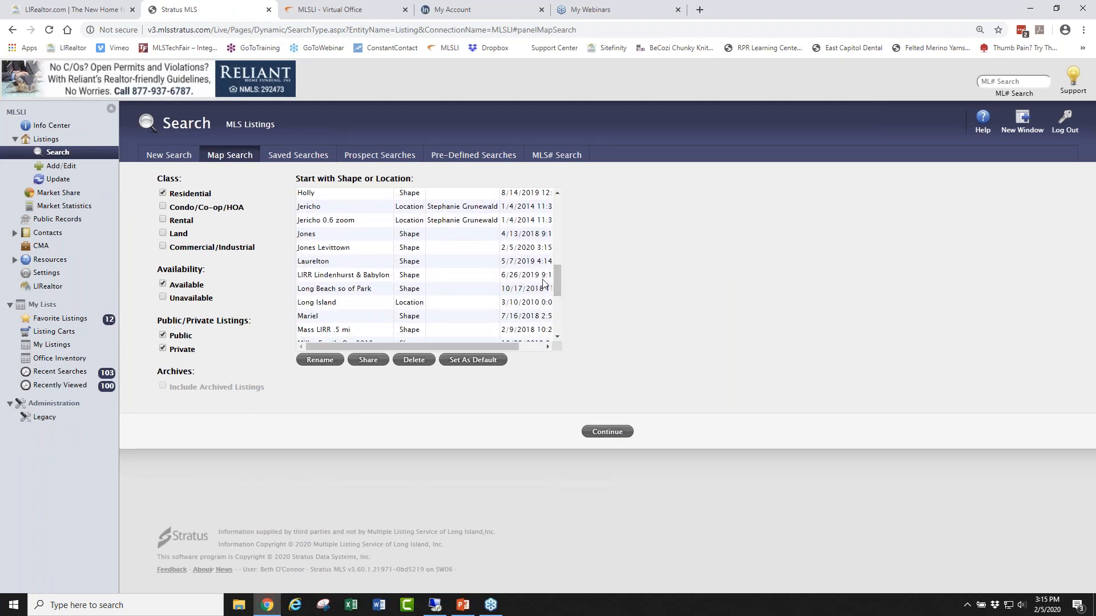
pyautogui.click(345, 251)
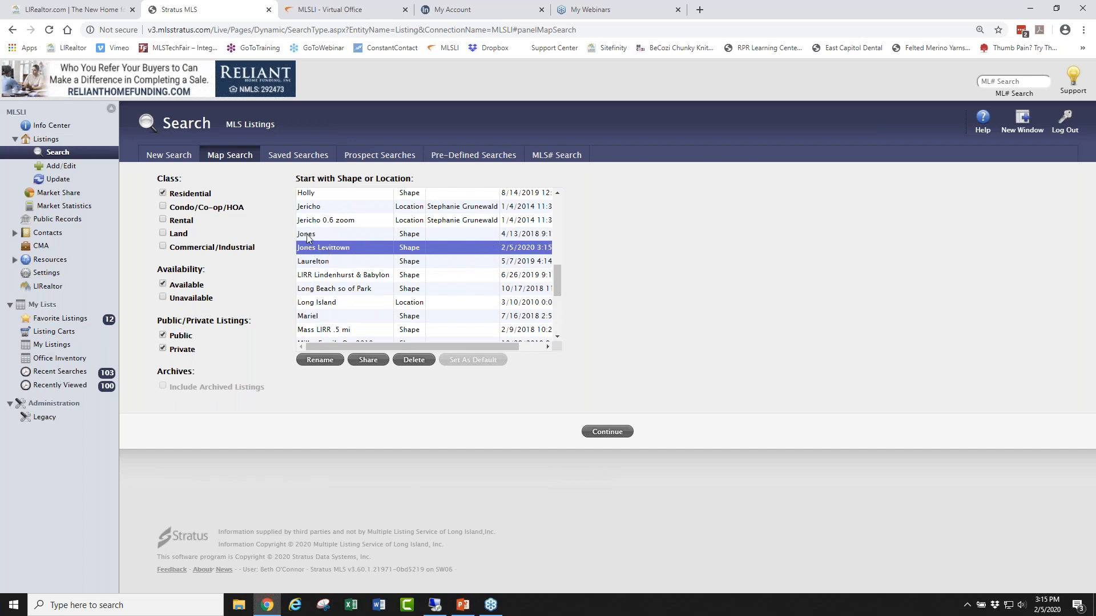
pyautogui.click(607, 432)
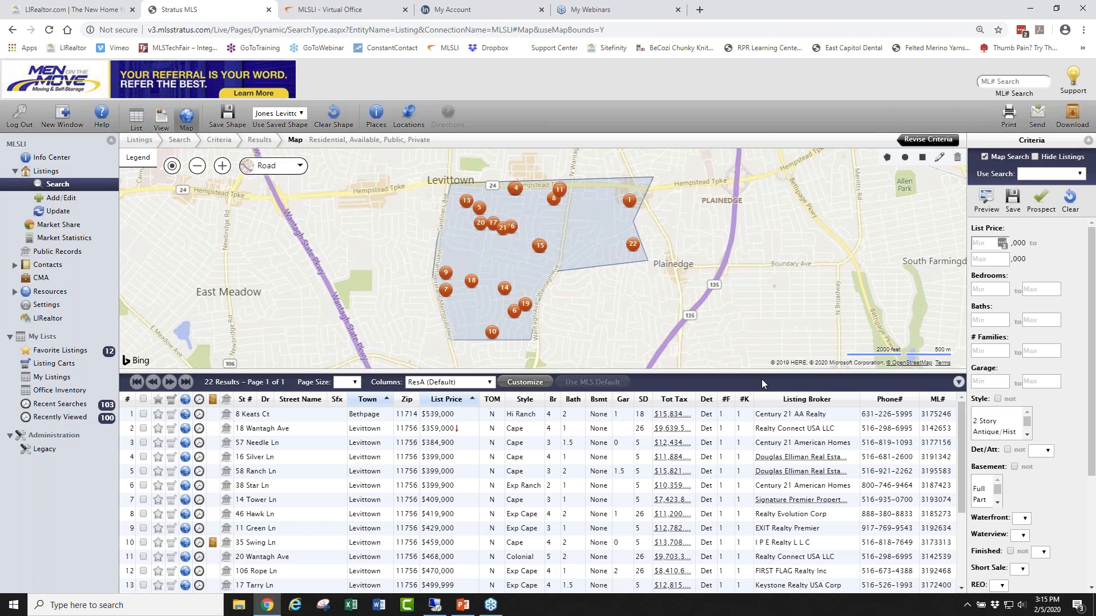
# Collapse the results grid to enlarge the map and set Garage Min to 1, leaving 9 listings.
pyautogui.click(958, 383)
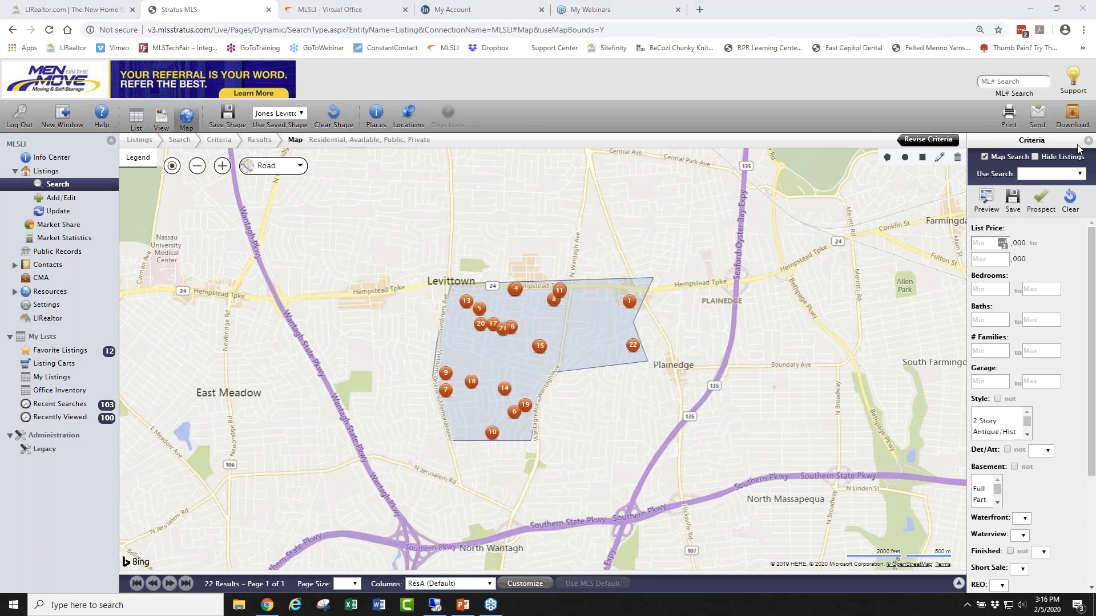
pyautogui.moveTo(1092, 309); pyautogui.dragTo(1091, 366)
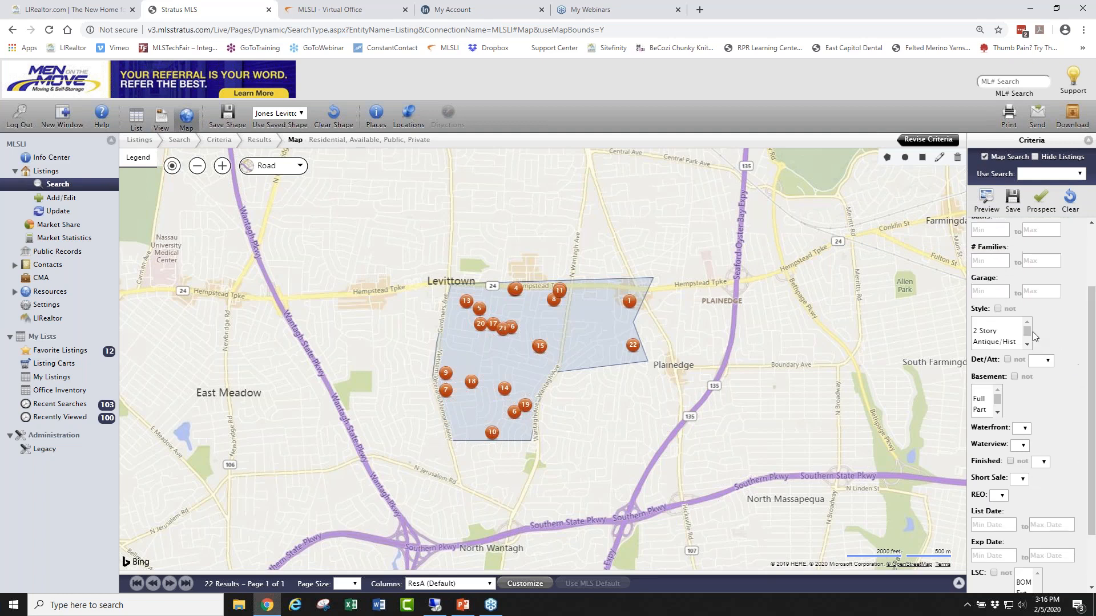
pyautogui.click(991, 290)
pyautogui.write('1')
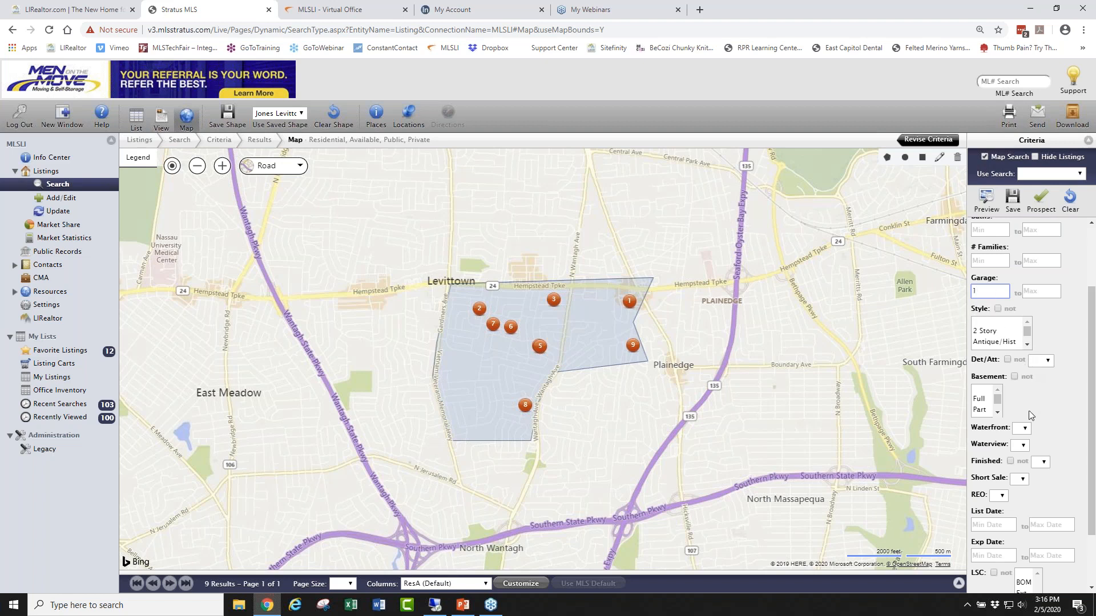
pyautogui.scroll(-2, 1094, 350)
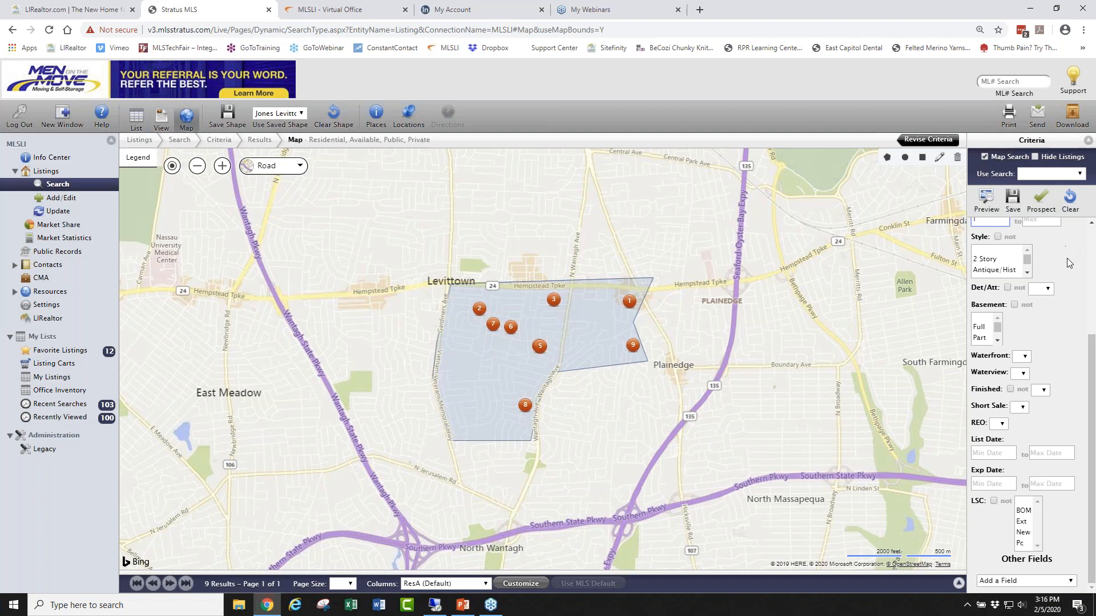
pyautogui.moveTo(1091, 341); pyautogui.dragTo(1091, 236)
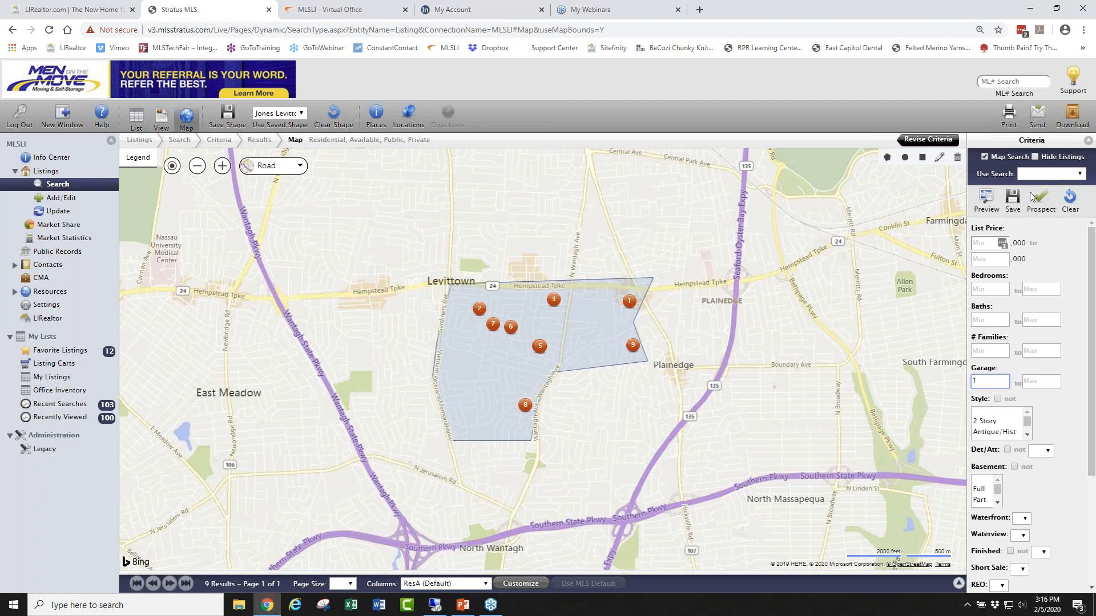
pyautogui.click(1046, 200)
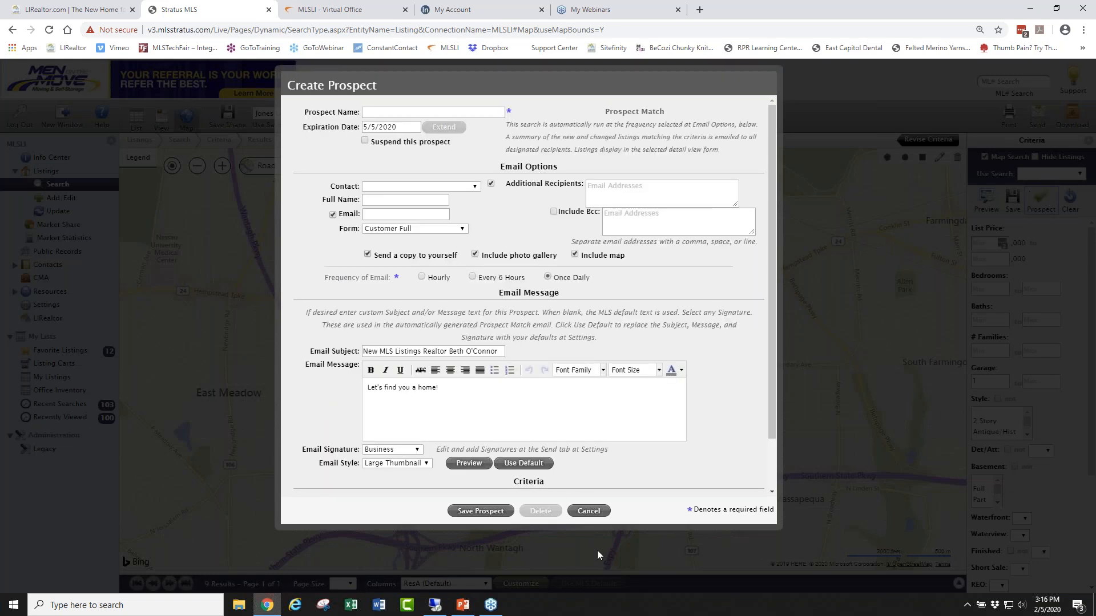
pyautogui.click(588, 511)
pyautogui.click(626, 303)
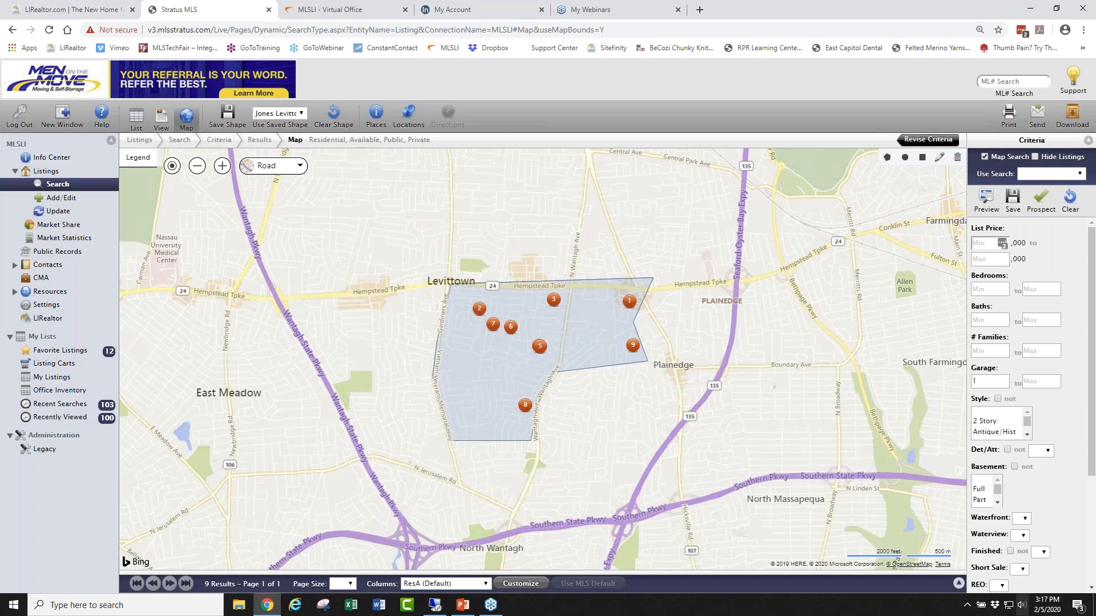
pyautogui.moveTo(942, 576); pyautogui.dragTo(929, 483)
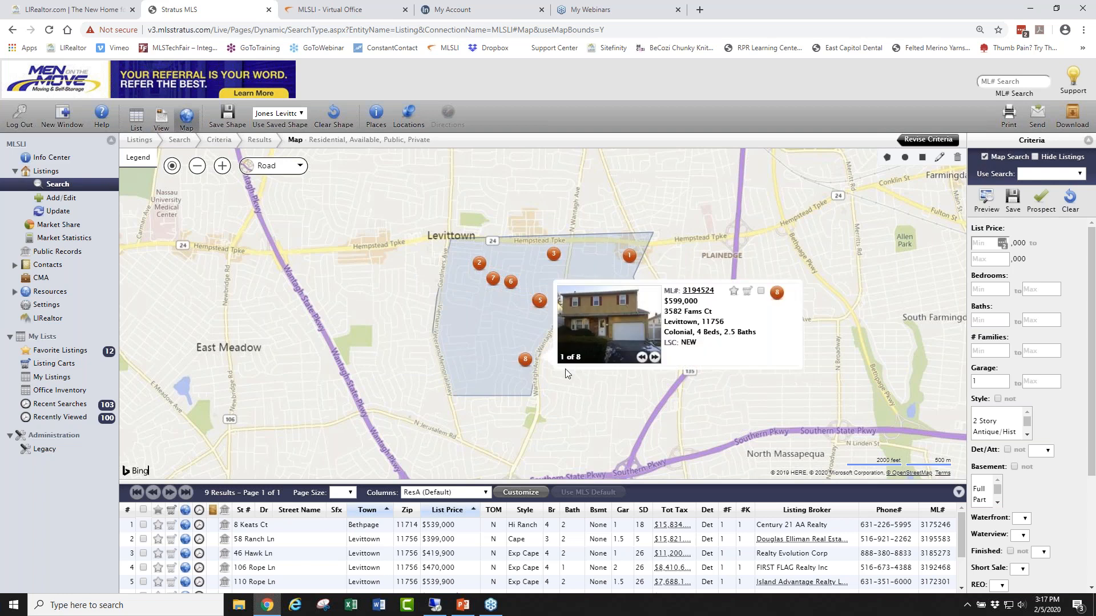
pyautogui.click(137, 119)
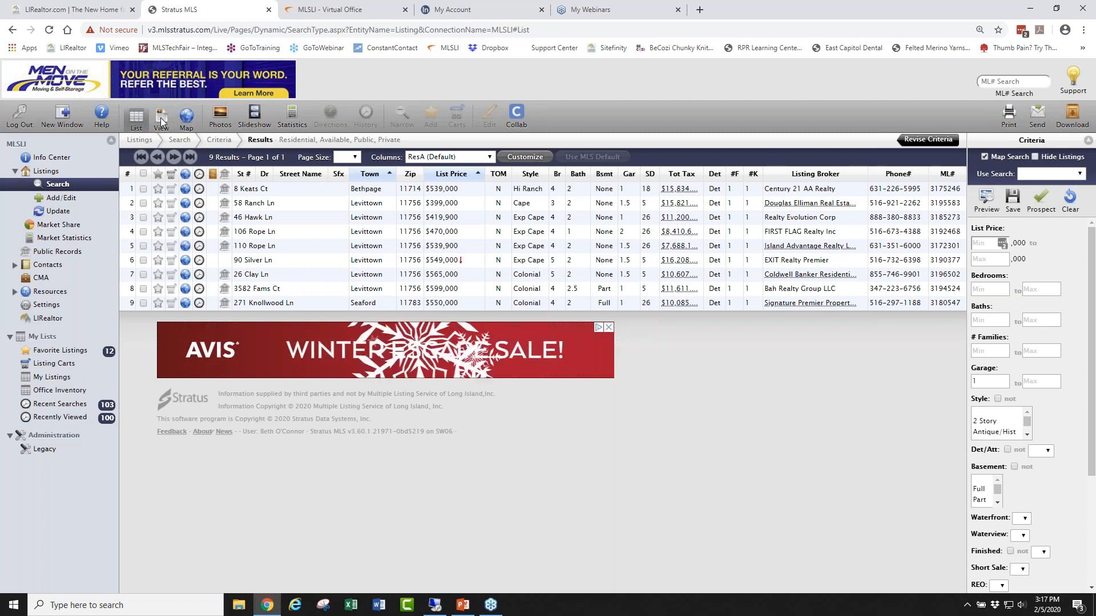
pyautogui.click(160, 118)
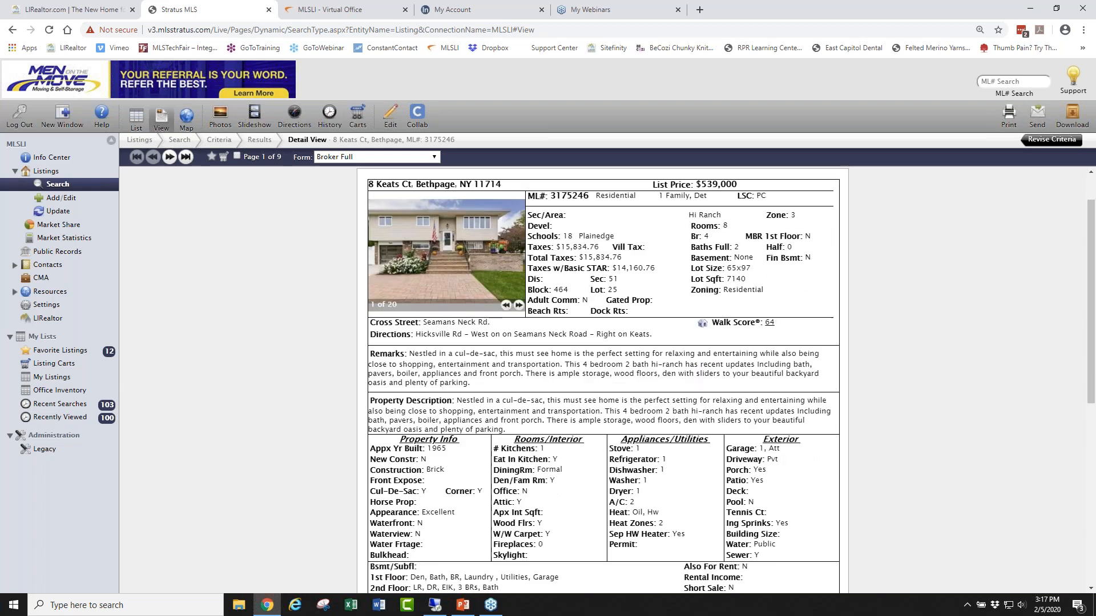
# View the results in the Comparison layout, then show the Photos gallery of all 9 listings.
pyautogui.scroll(-5, 579, 354)
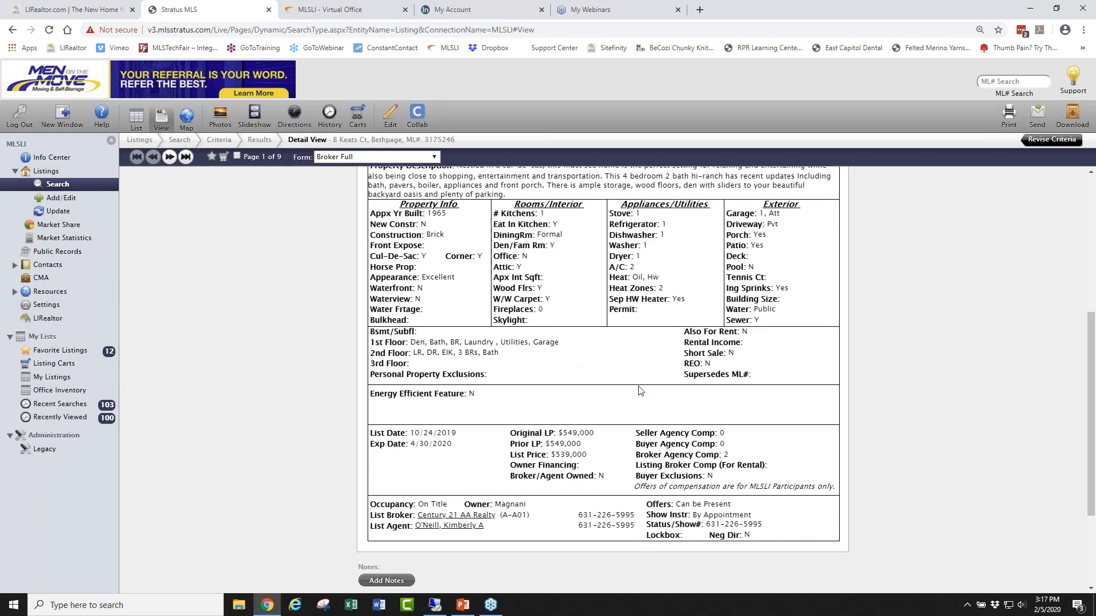
pyautogui.scroll(5, 633, 383)
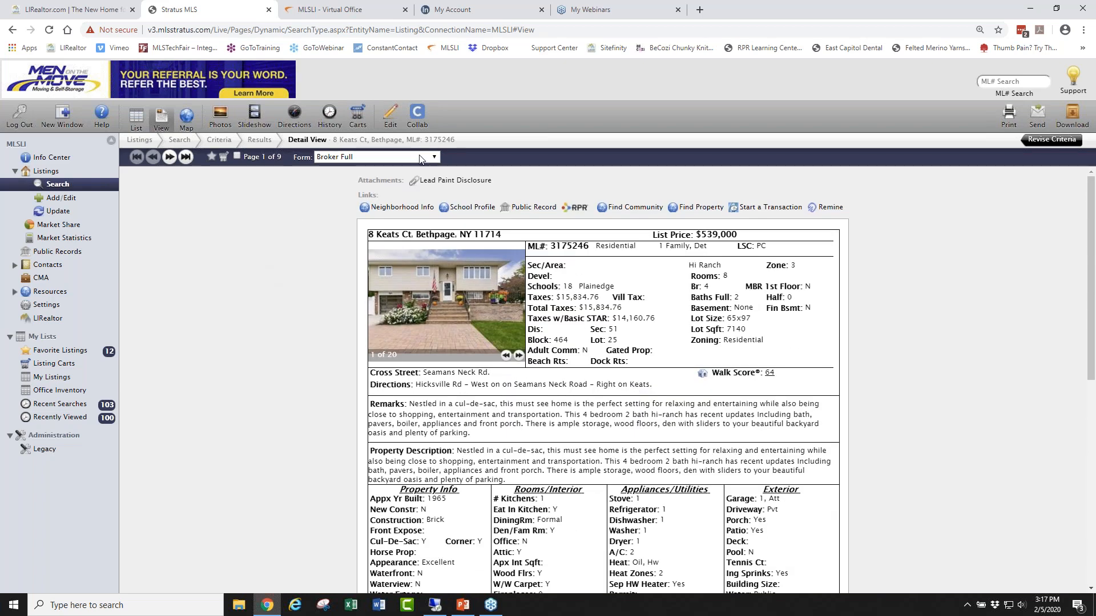
pyautogui.click(434, 157)
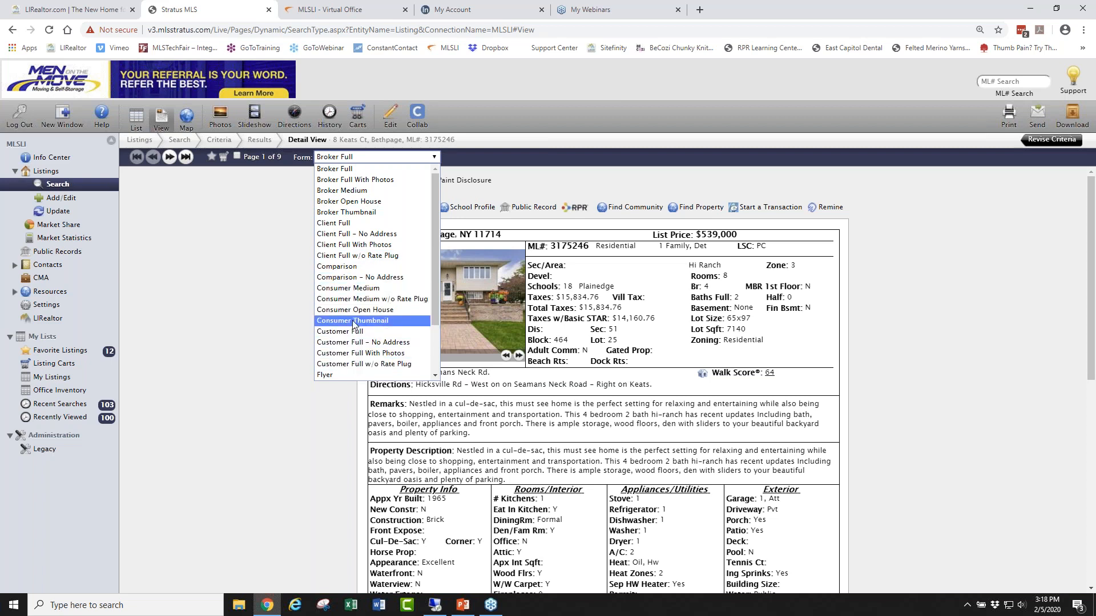
pyautogui.click(357, 266)
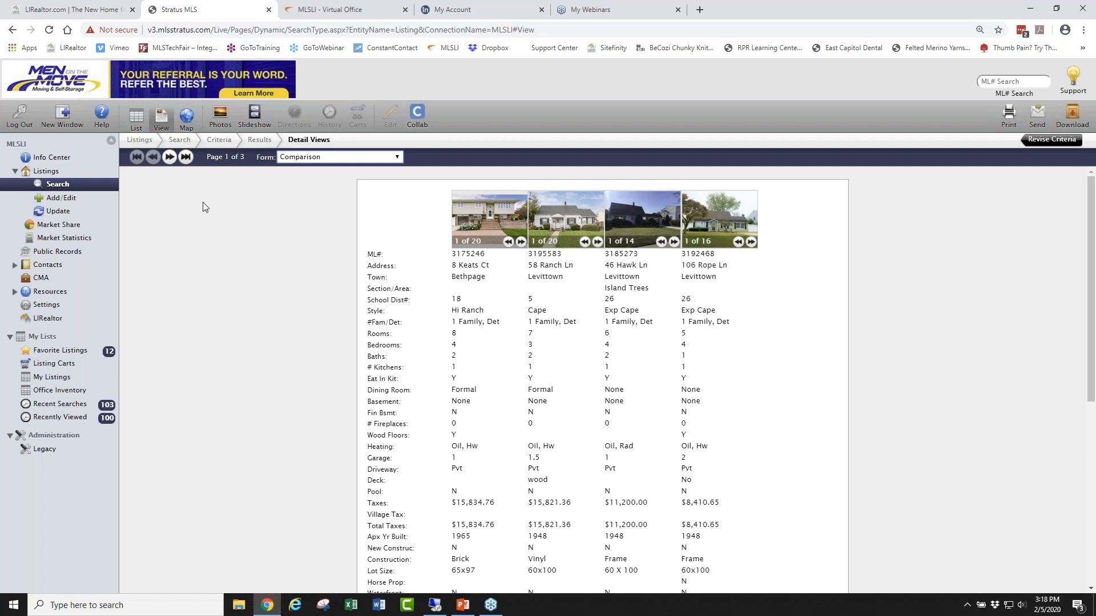
pyautogui.click(139, 117)
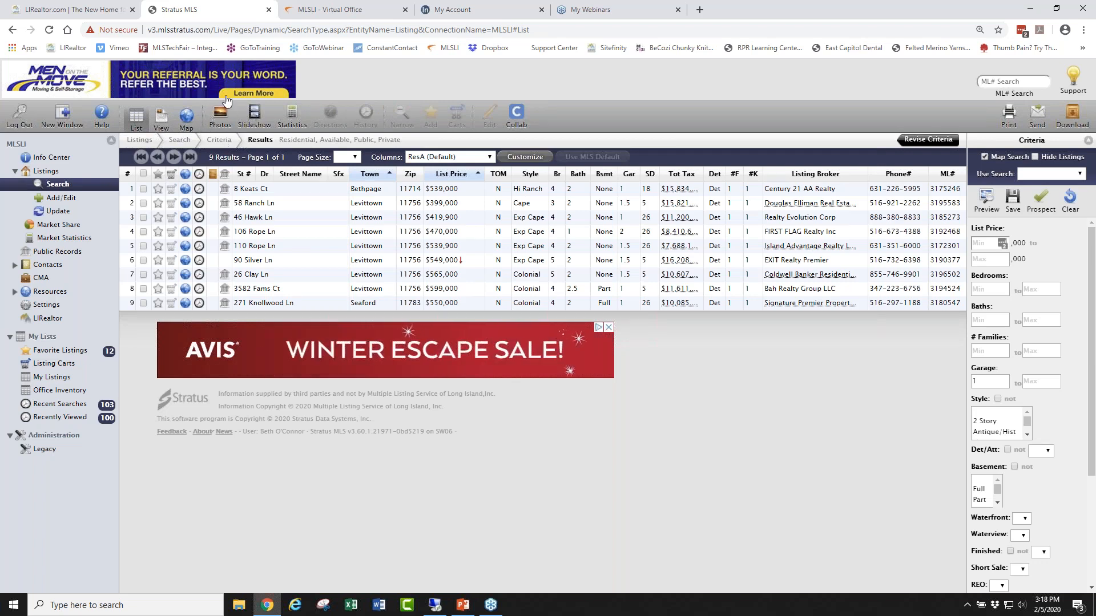
pyautogui.click(219, 117)
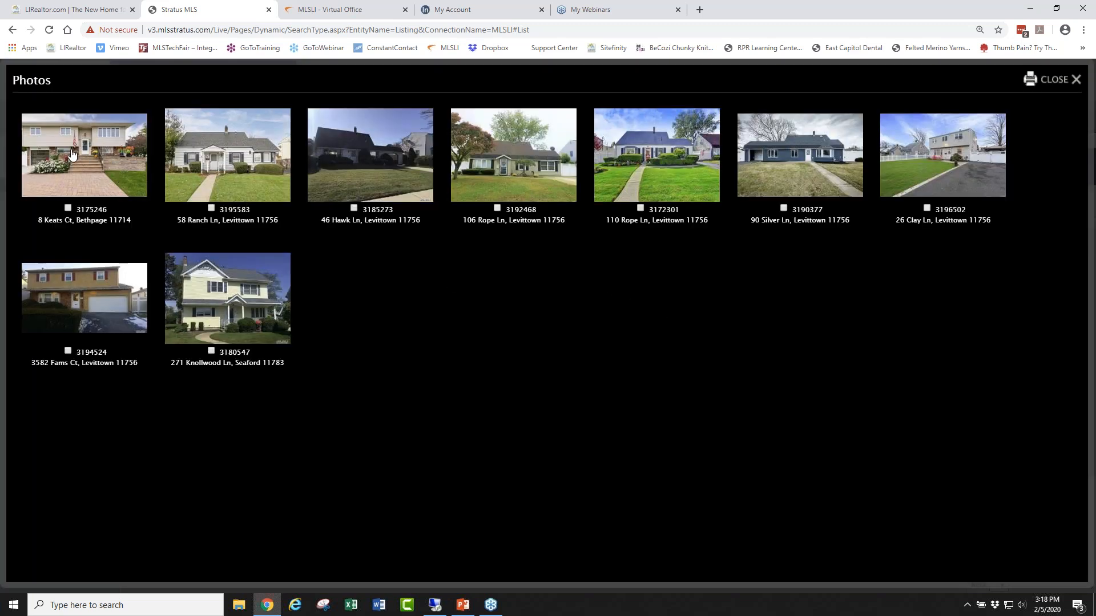
pyautogui.click(67, 209)
pyautogui.click(211, 208)
pyautogui.click(68, 208)
pyautogui.click(211, 209)
pyautogui.click(90, 159)
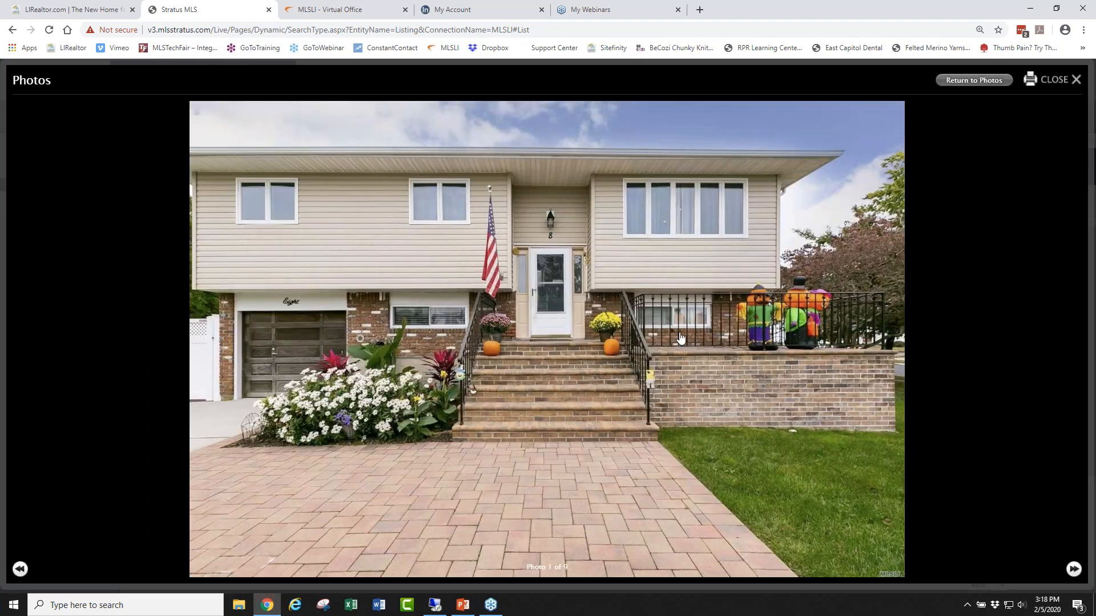
pyautogui.click(1073, 570)
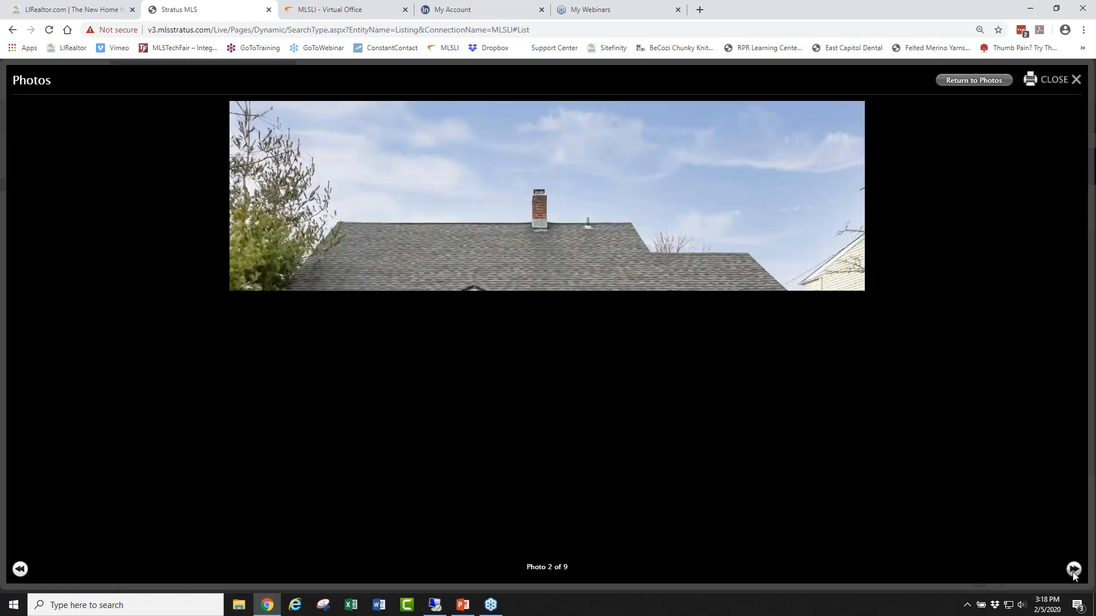
pyautogui.click(1074, 569)
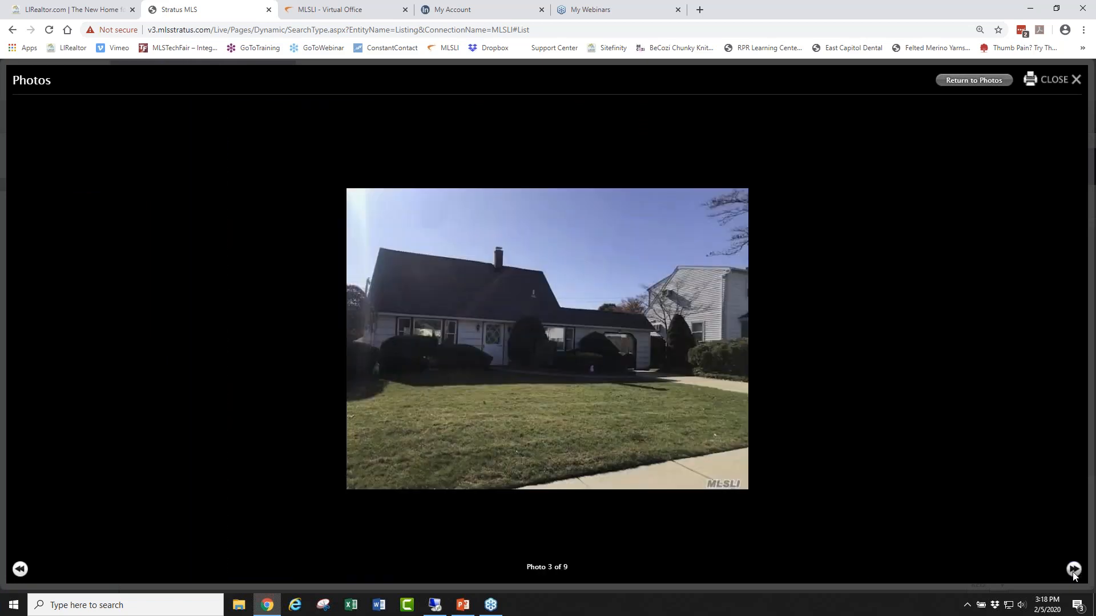
pyautogui.click(1074, 569)
pyautogui.click(1073, 569)
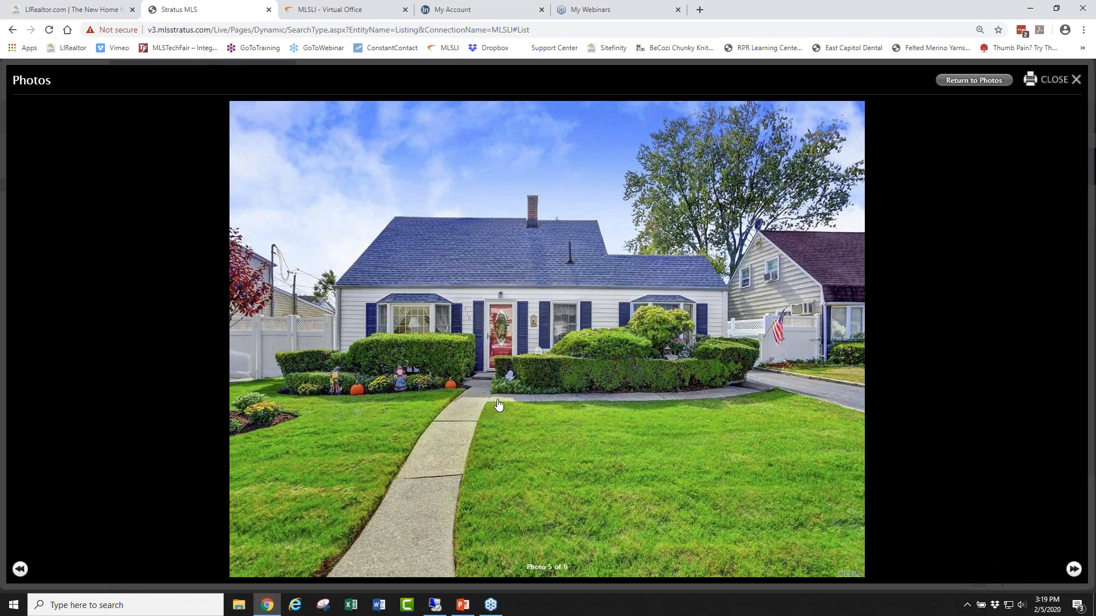
pyautogui.click(975, 81)
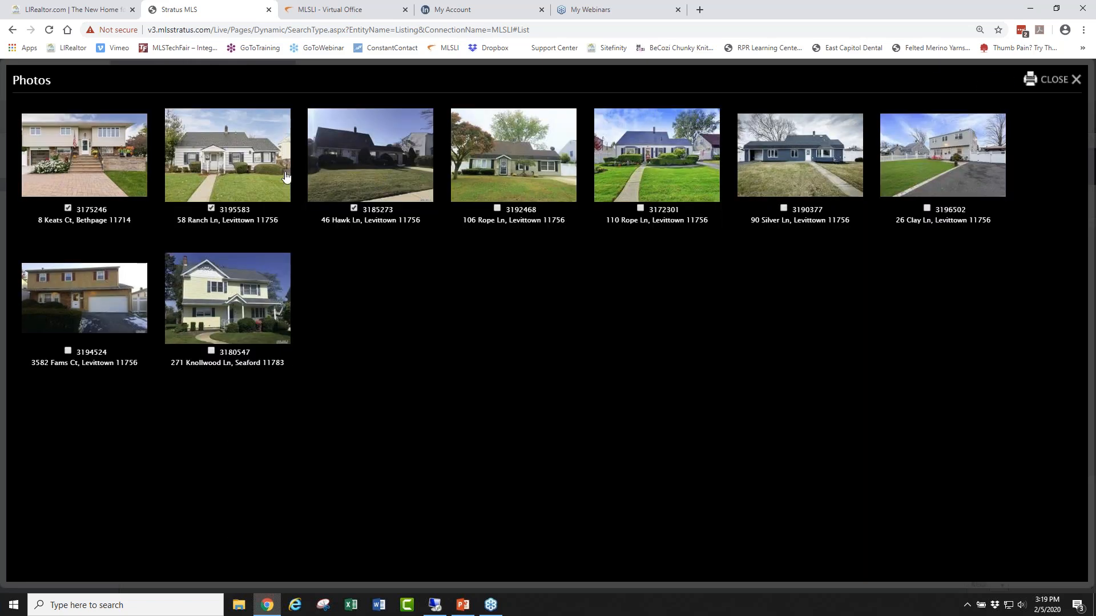
# Create a new 'Saturday Feb 8' showing cart named for the client and add the three checked comps.
pyautogui.click(1053, 84)
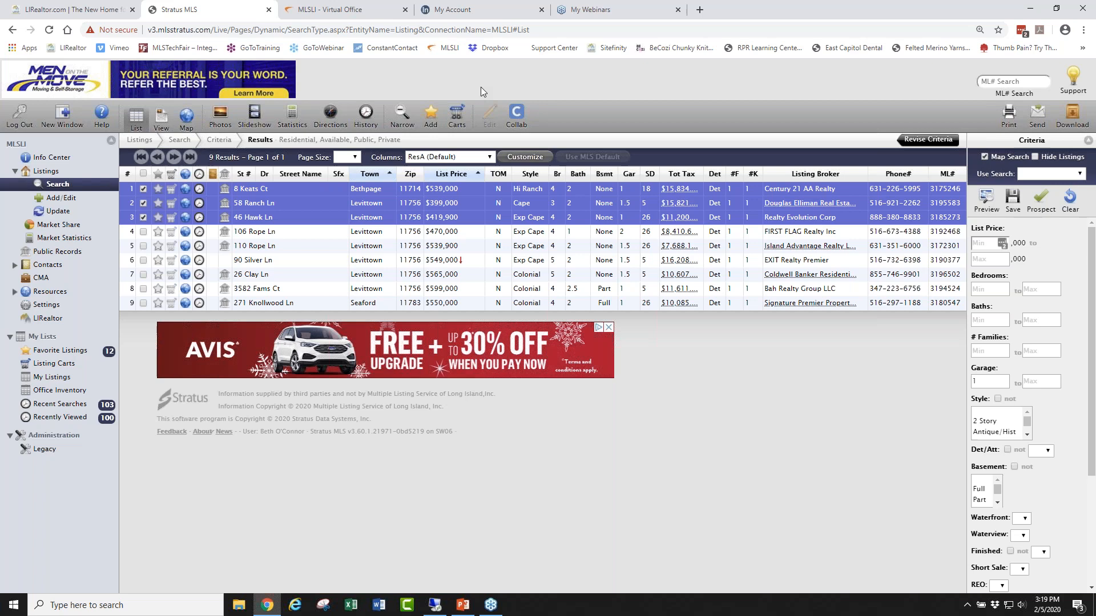
pyautogui.click(457, 113)
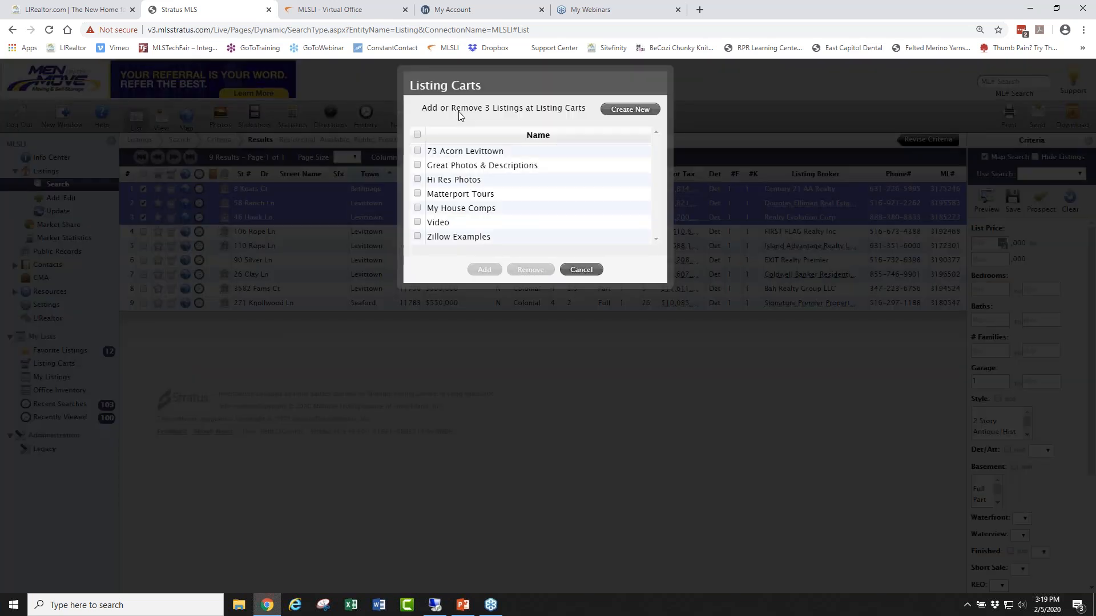
pyautogui.click(611, 111)
pyautogui.write('s')
pyautogui.press('BackSpace')
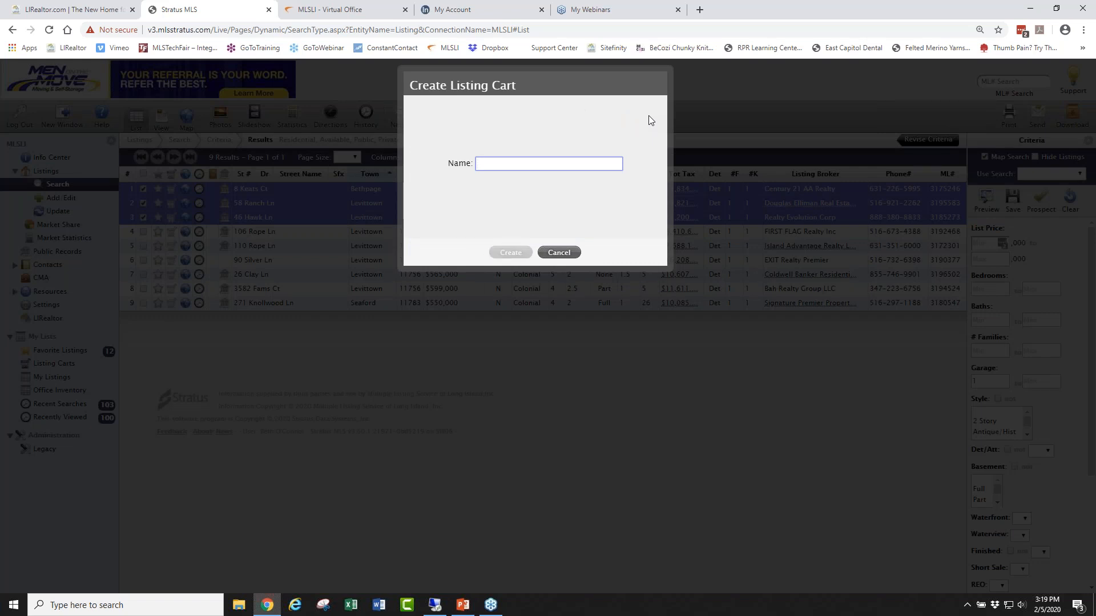
pyautogui.write('s')
pyautogui.write('Jones')
pyautogui.write(' Saturd')
pyautogui.write('ay Feb')
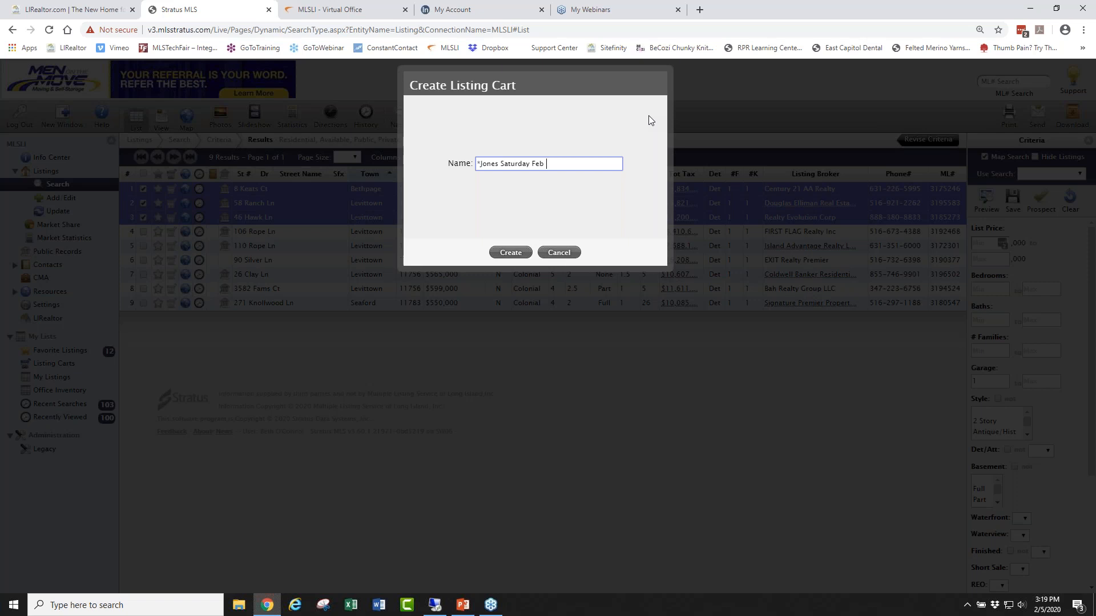
pyautogui.write(' 8')
pyautogui.click(511, 252)
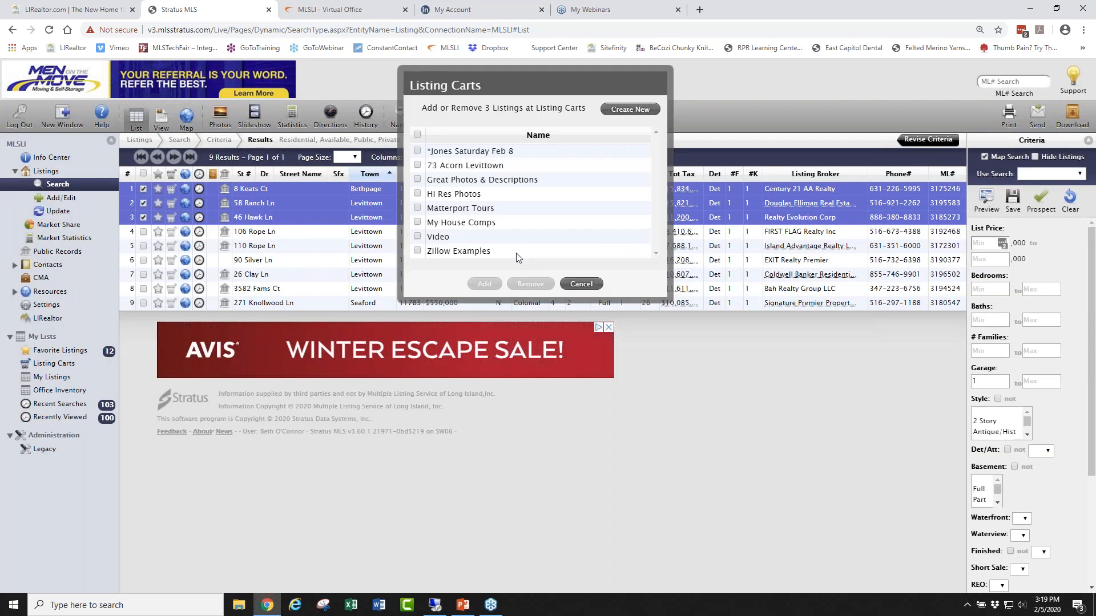
pyautogui.click(417, 151)
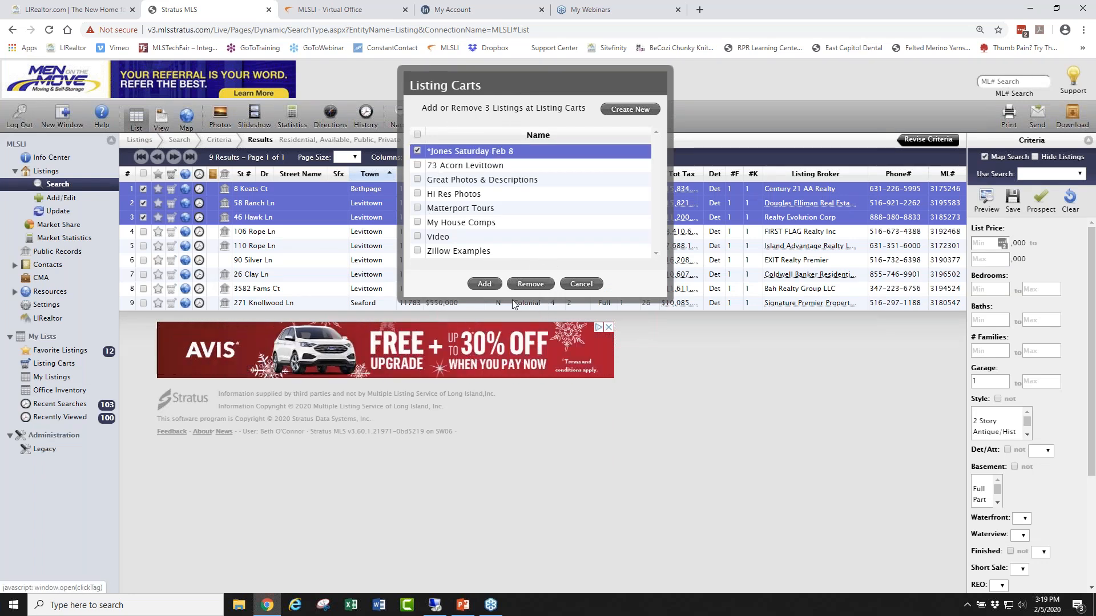
pyautogui.click(494, 288)
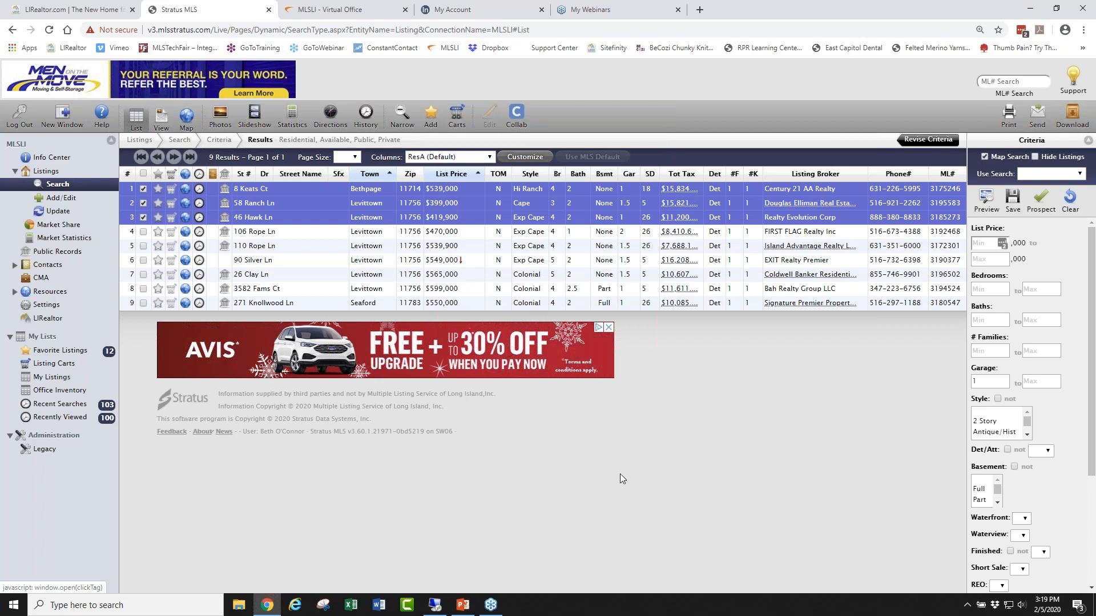
# Uncheck the three comps and add one more listing to the Feb 8 cart.
pyautogui.click(143, 189)
pyautogui.click(143, 204)
pyautogui.click(143, 218)
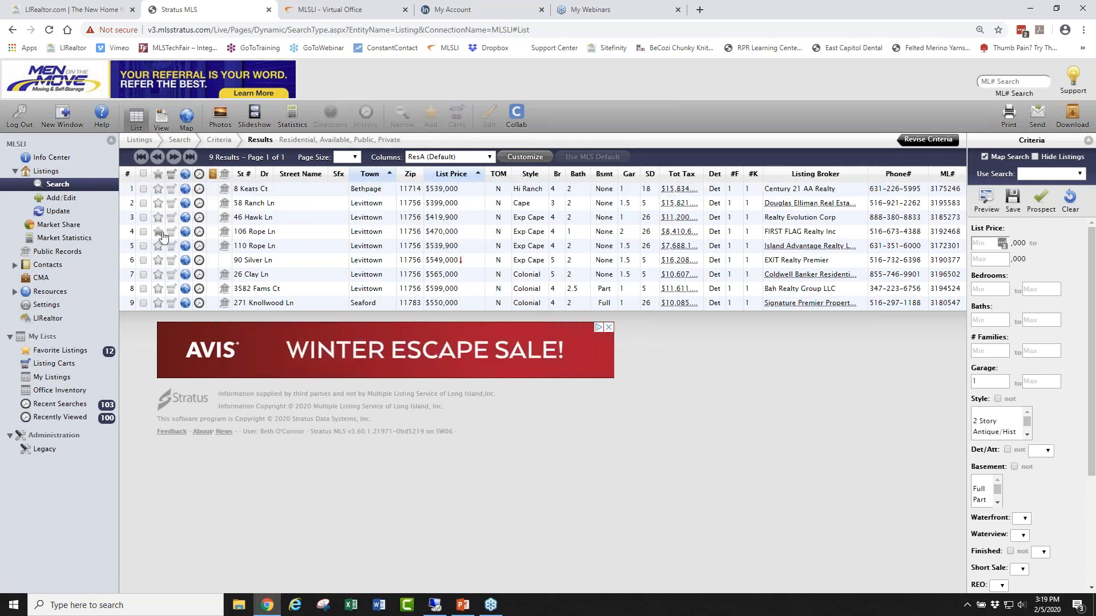
pyautogui.click(172, 288)
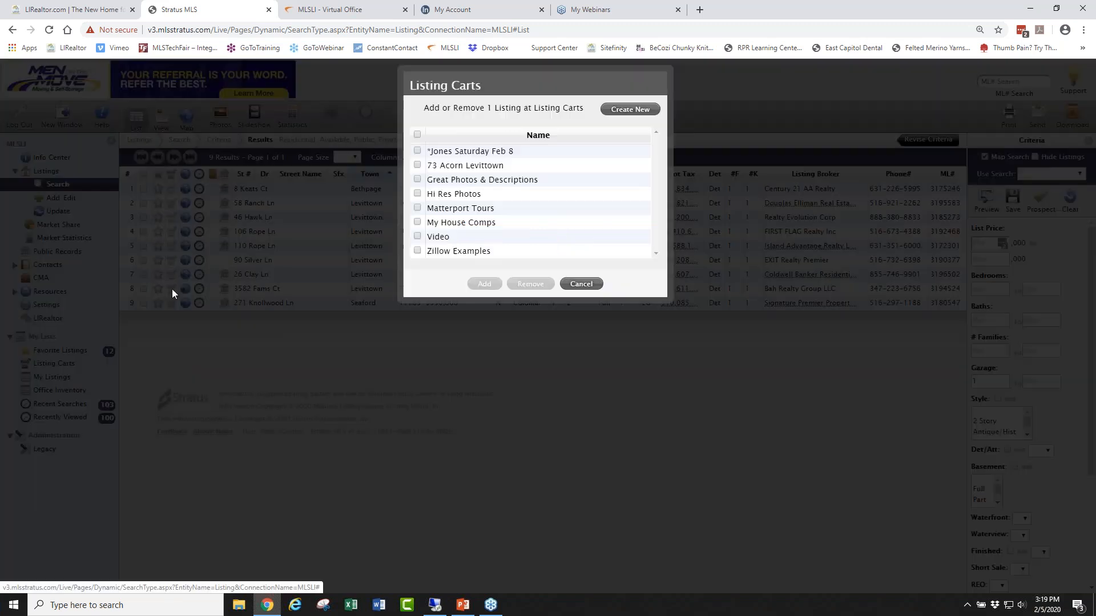
pyautogui.click(417, 152)
pyautogui.click(483, 284)
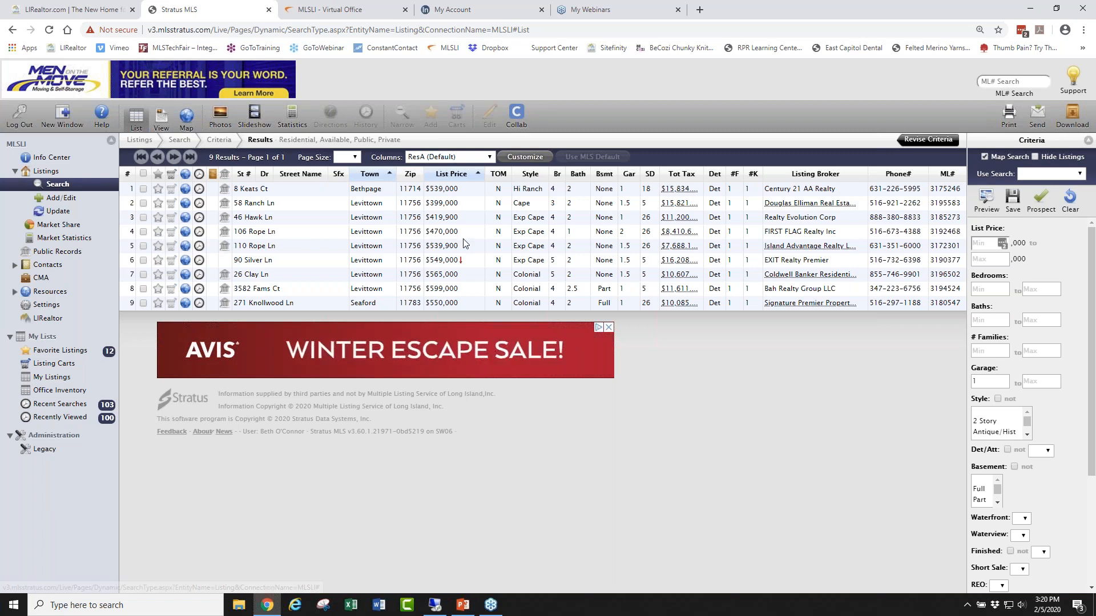
pyautogui.click(158, 234)
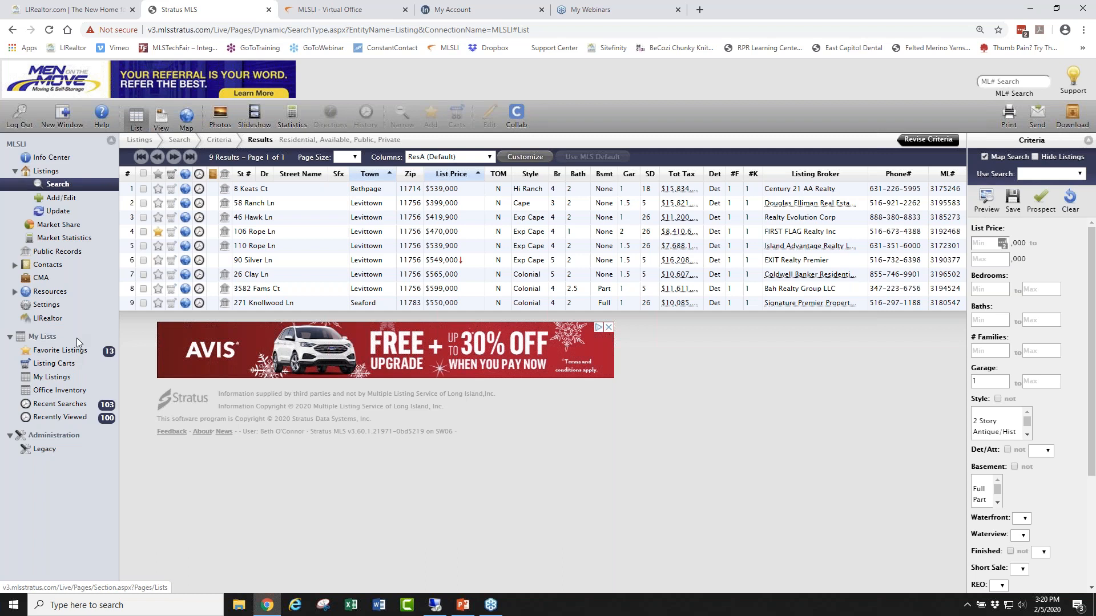
pyautogui.click(1086, 48)
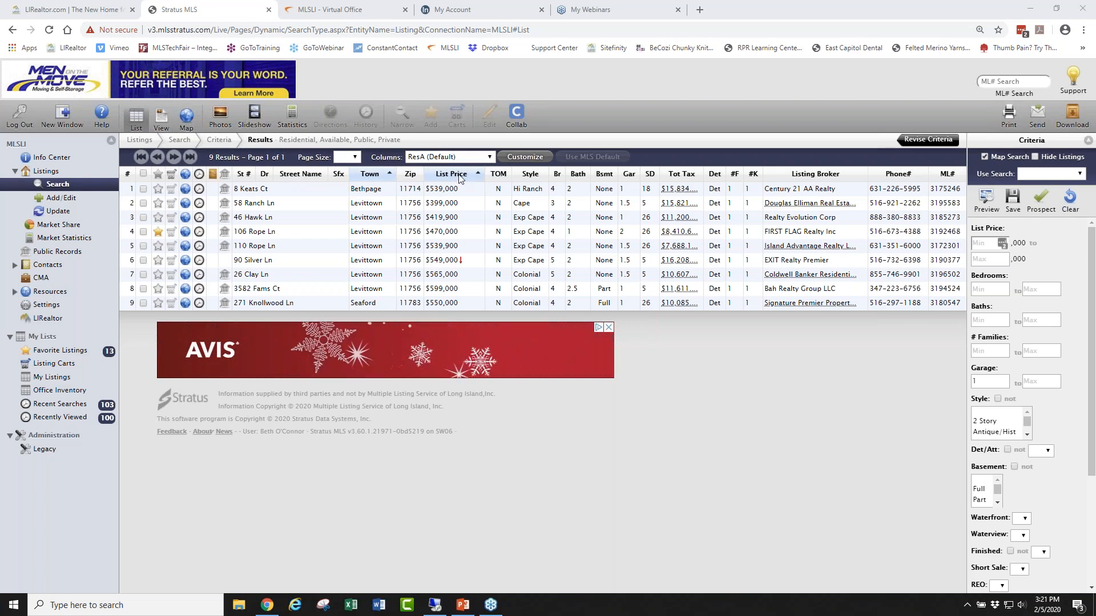
# Make List Price the first column and sort ascending, from $399,000 up to $599,000.
pyautogui.moveTo(460, 179); pyautogui.dragTo(268, 174)
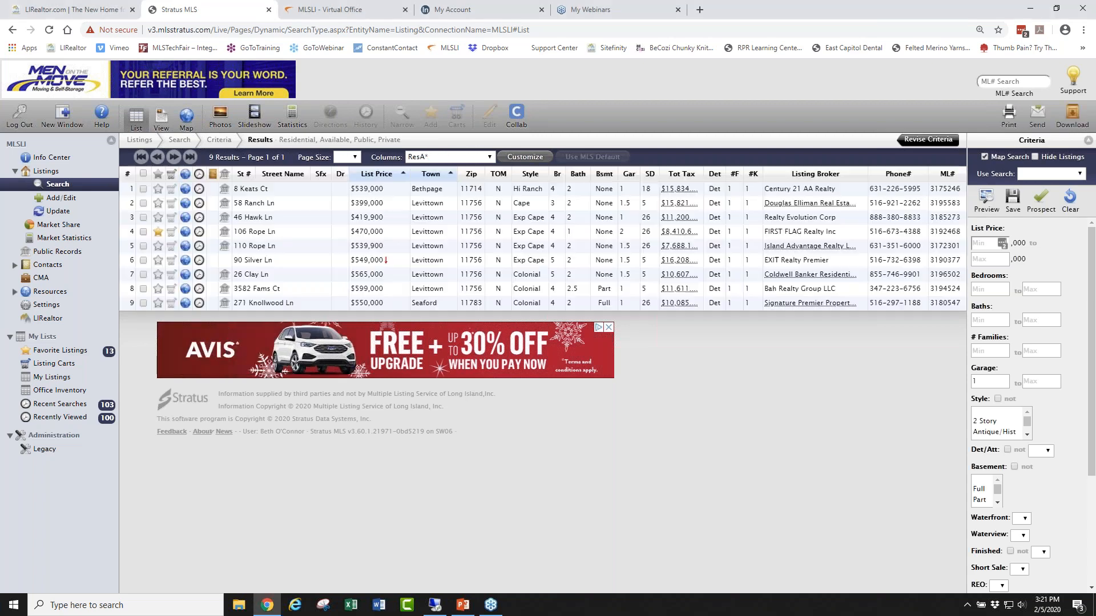
pyautogui.moveTo(388, 178); pyautogui.dragTo(224, 174)
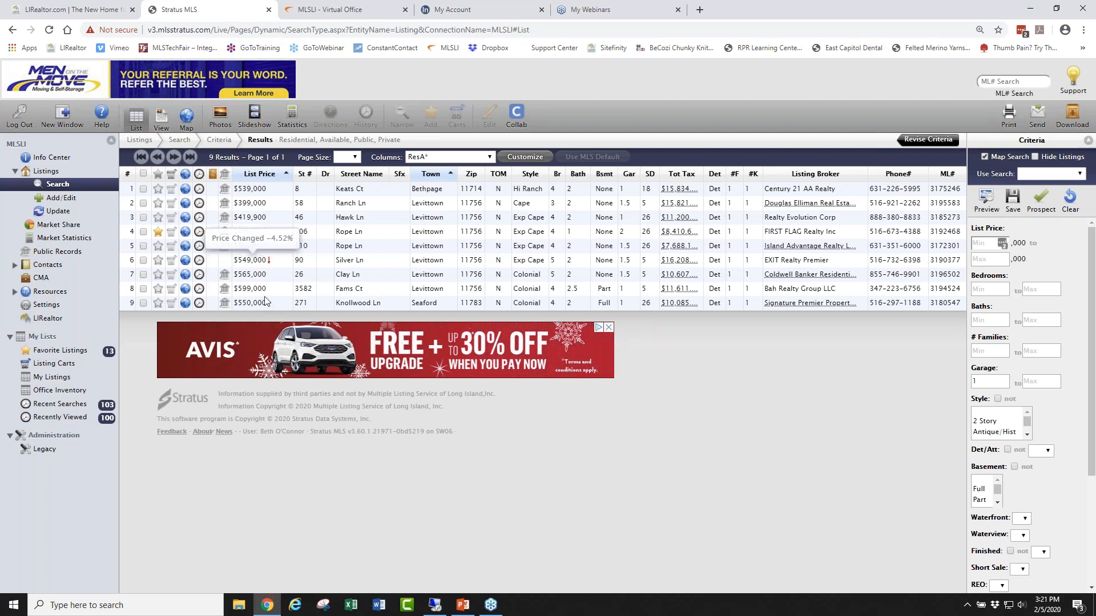
pyautogui.click(284, 174)
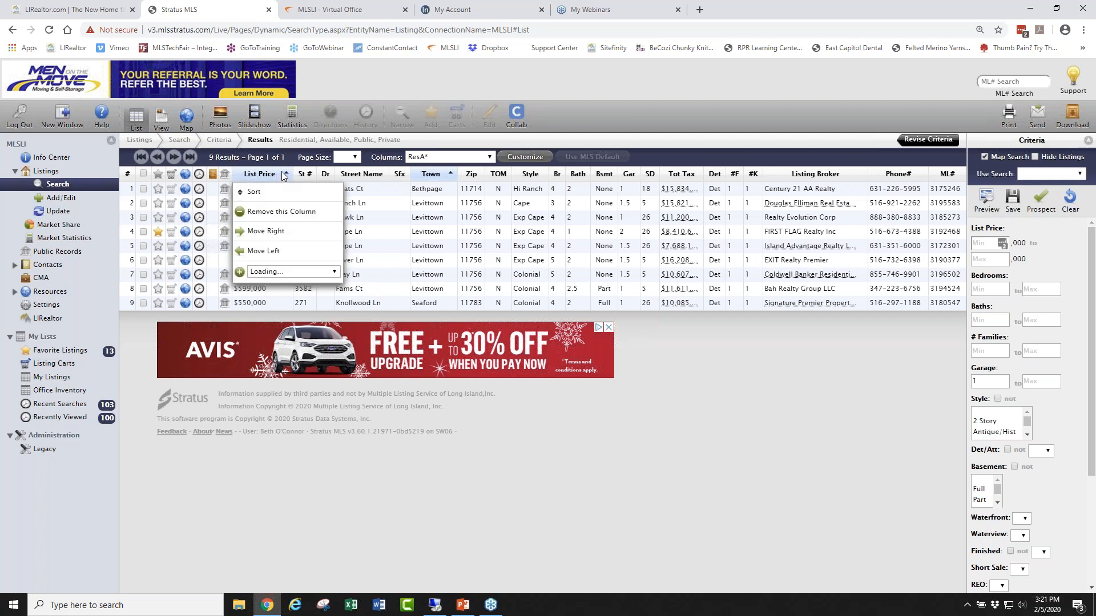
pyautogui.click(263, 195)
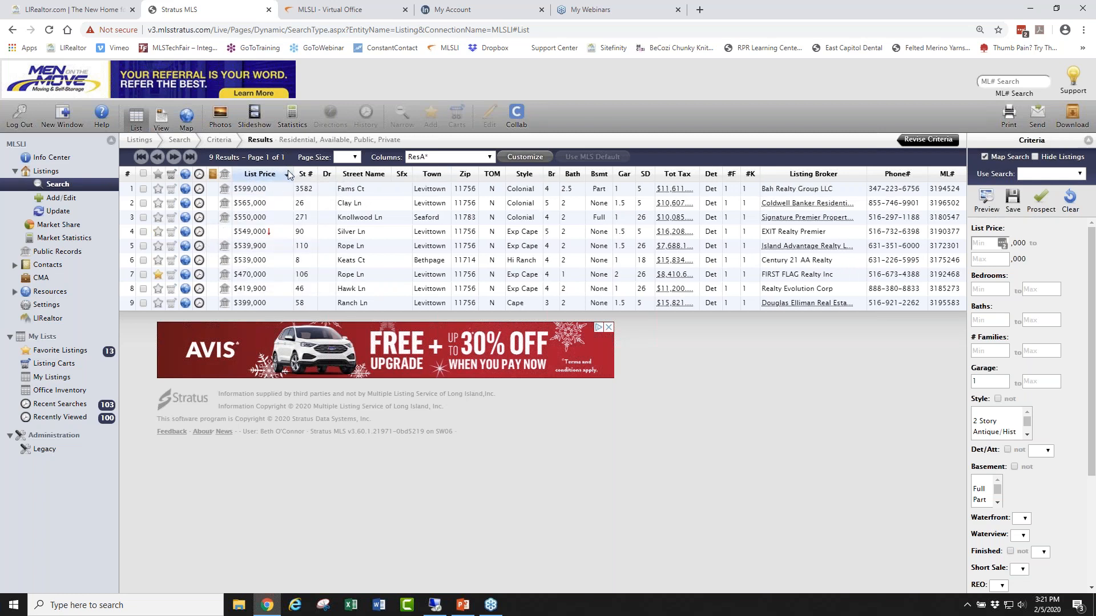
pyautogui.click(287, 175)
pyautogui.click(280, 196)
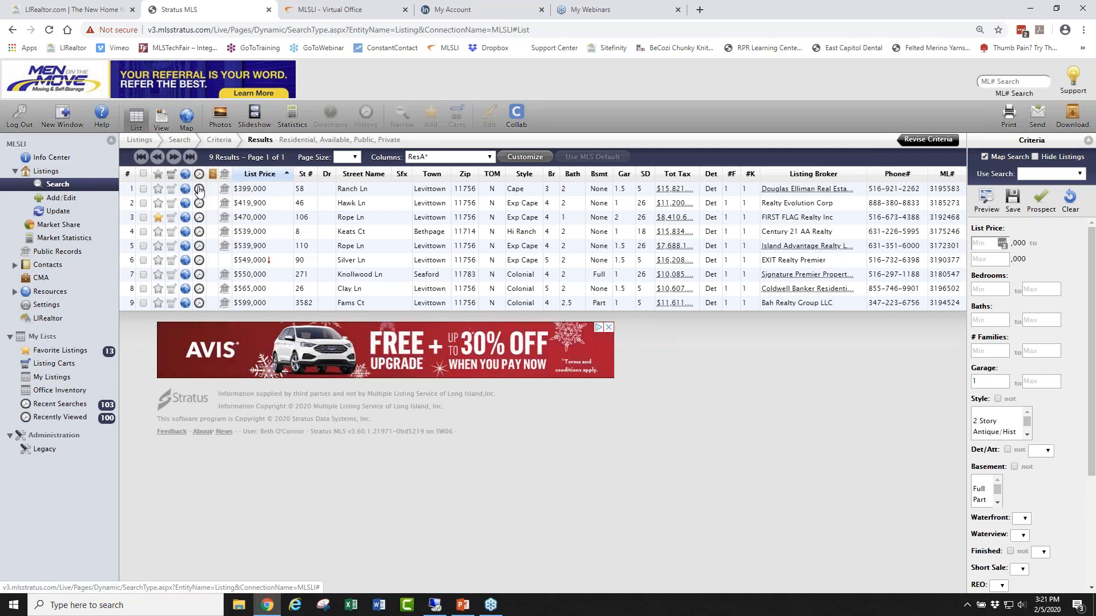
pyautogui.click(199, 189)
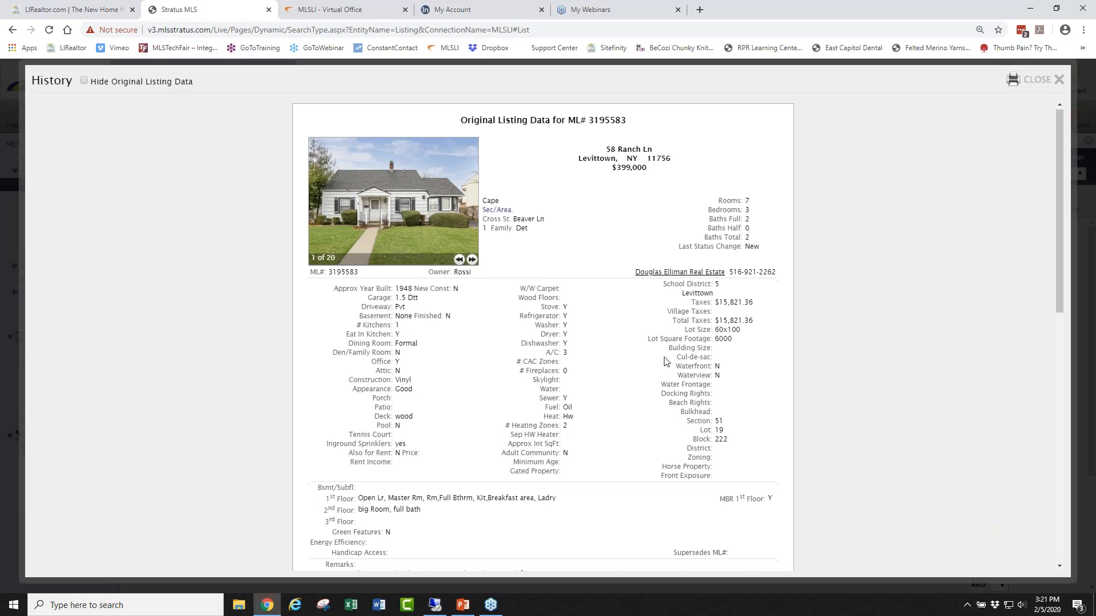
pyautogui.scroll(-7, 665, 361)
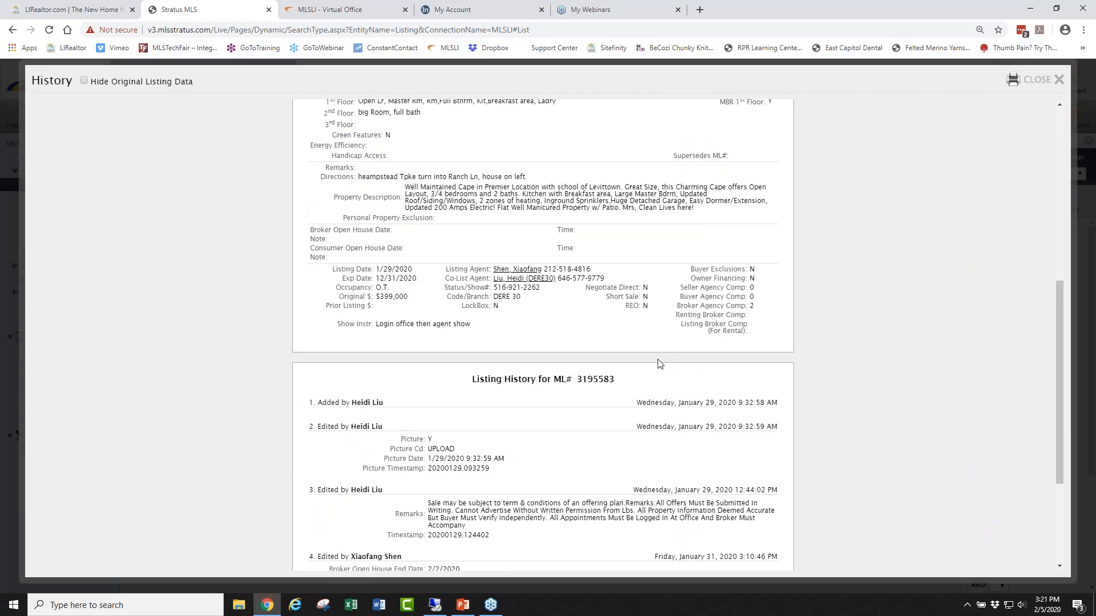
pyautogui.scroll(-3, 660, 363)
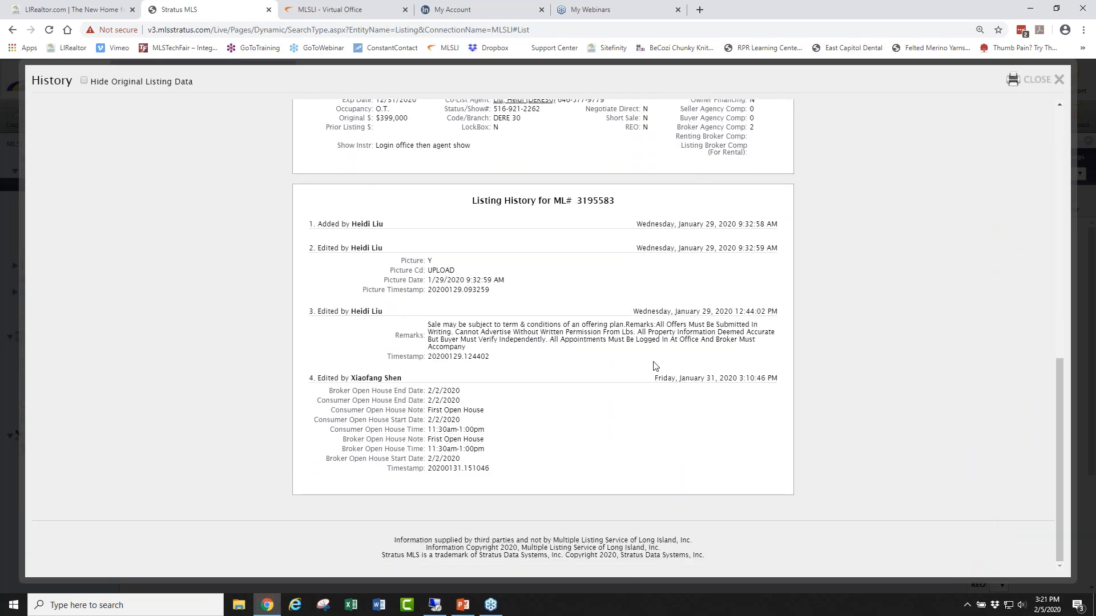
pyautogui.scroll(10, 651, 363)
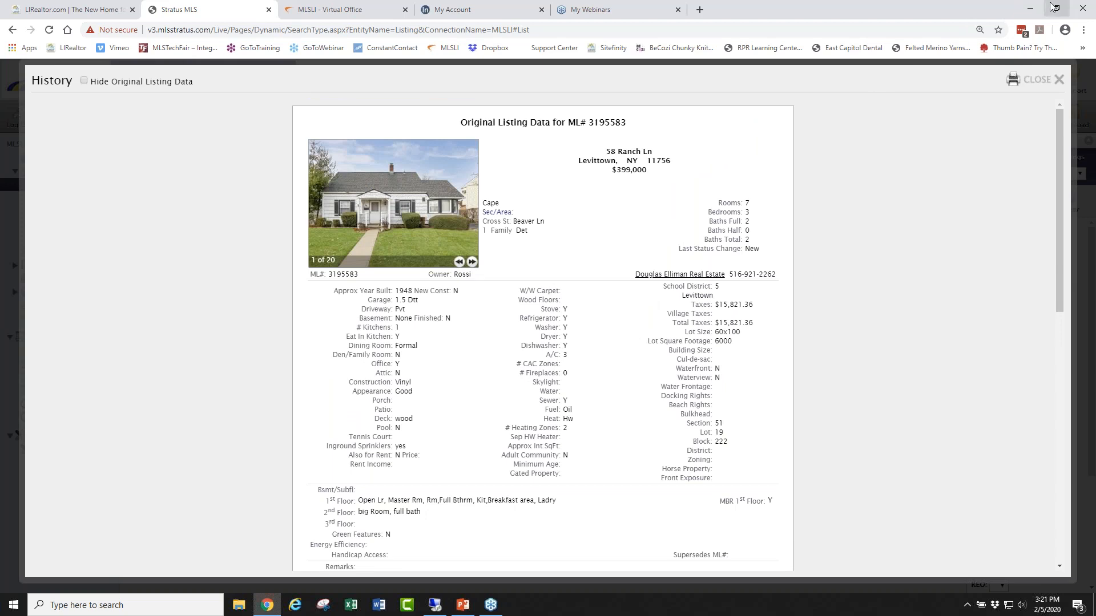
pyautogui.click(1054, 79)
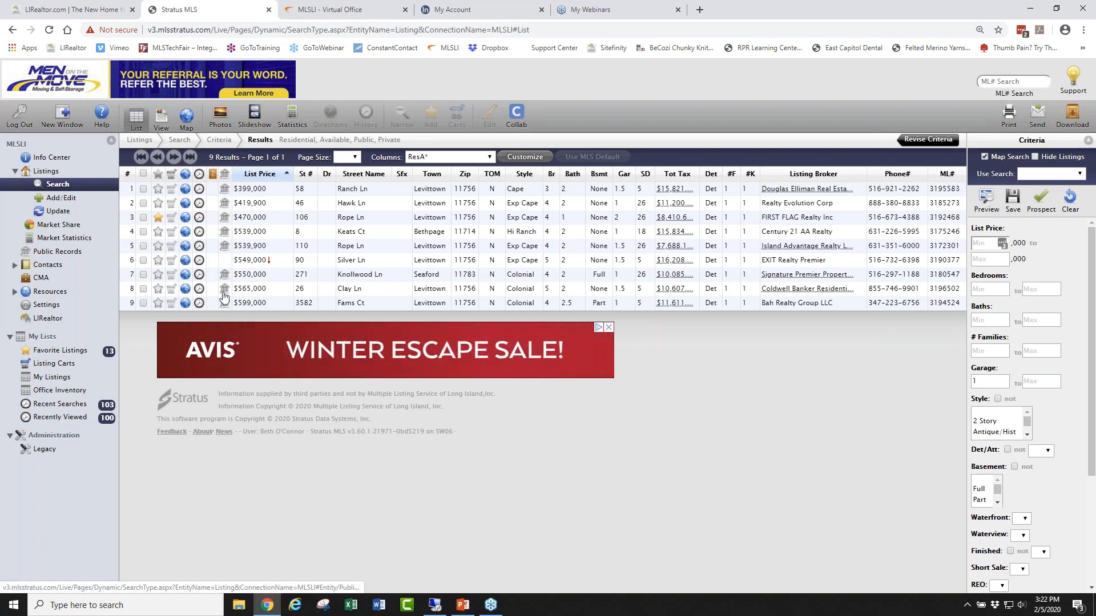
# Switch to Map view showing the nine price-sorted comps as numbered pins.
pyautogui.moveTo(269, 261)
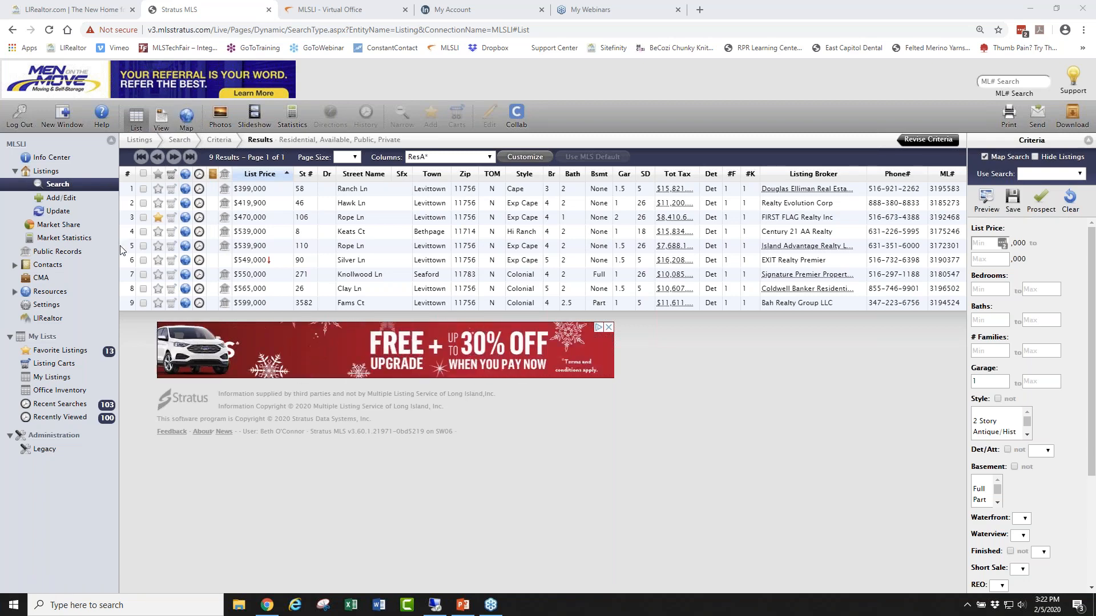
pyautogui.click(187, 116)
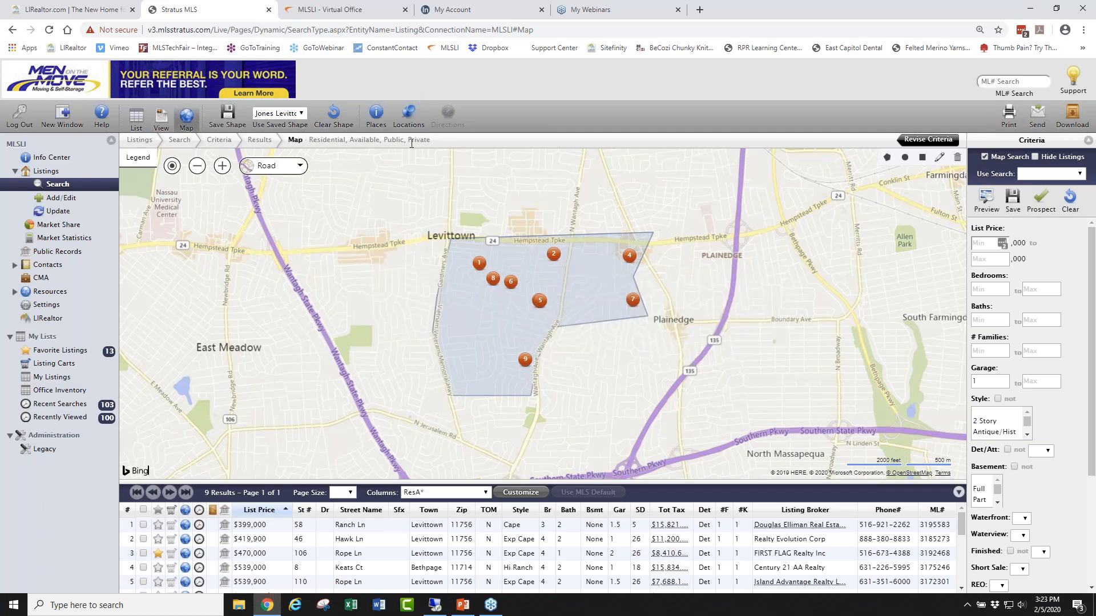
pyautogui.click(409, 114)
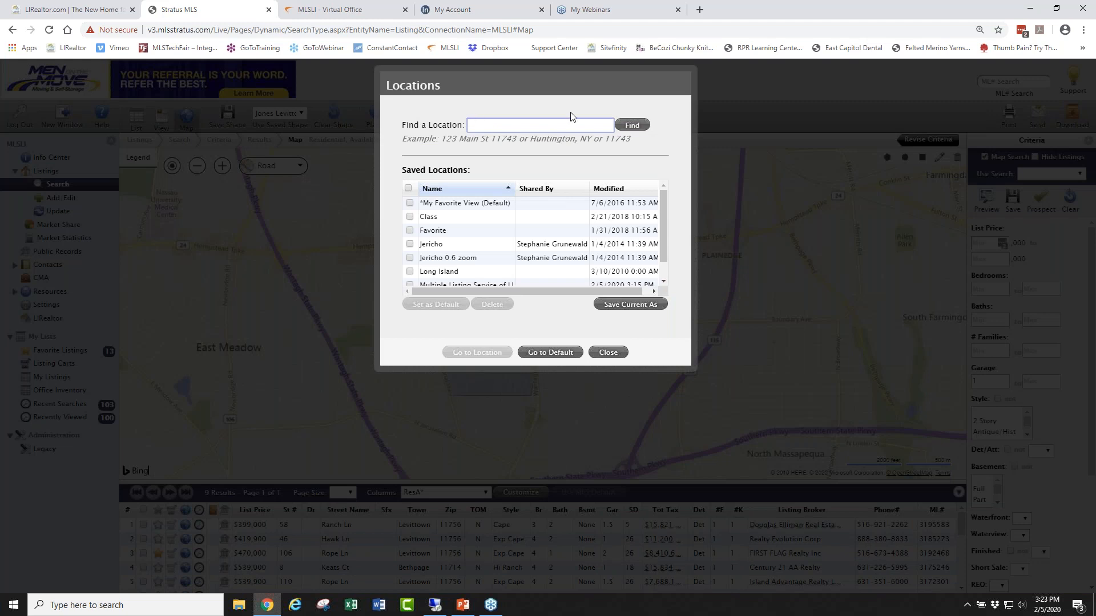
pyautogui.click(615, 352)
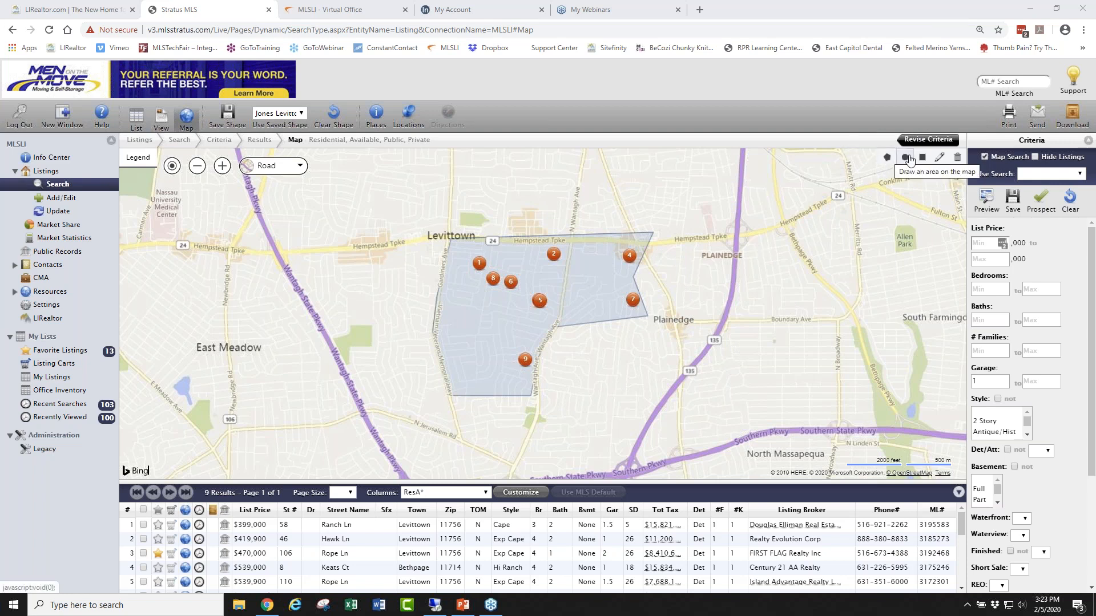
# Draw a circle around Plainedge and a six-corner polygon west of Levittown, raising results to 13.
pyautogui.click(904, 157)
pyautogui.moveTo(665, 352); pyautogui.dragTo(694, 342)
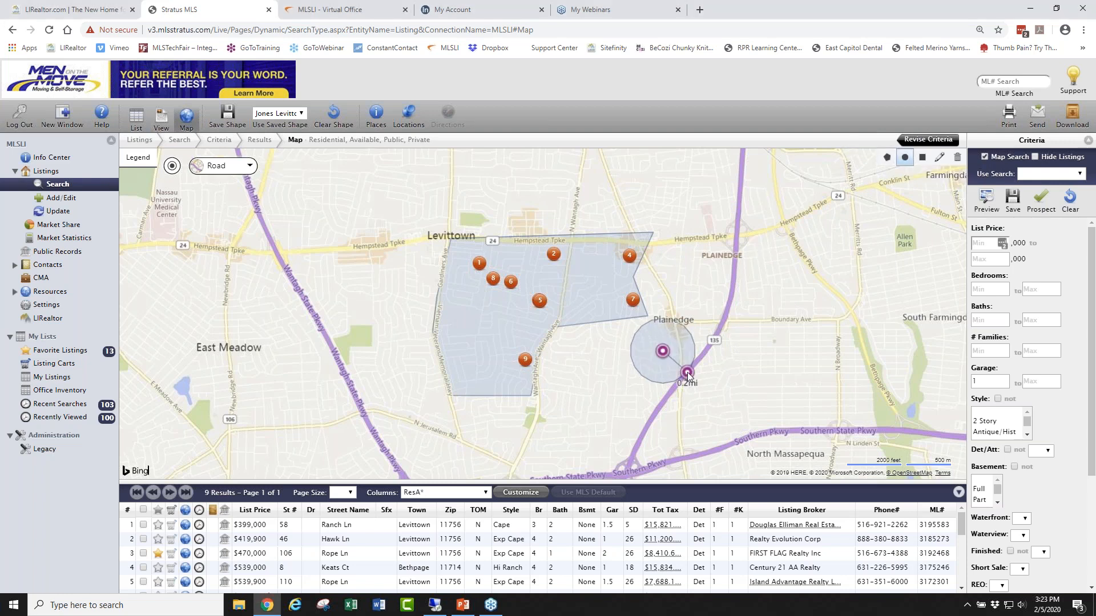
pyautogui.click(887, 158)
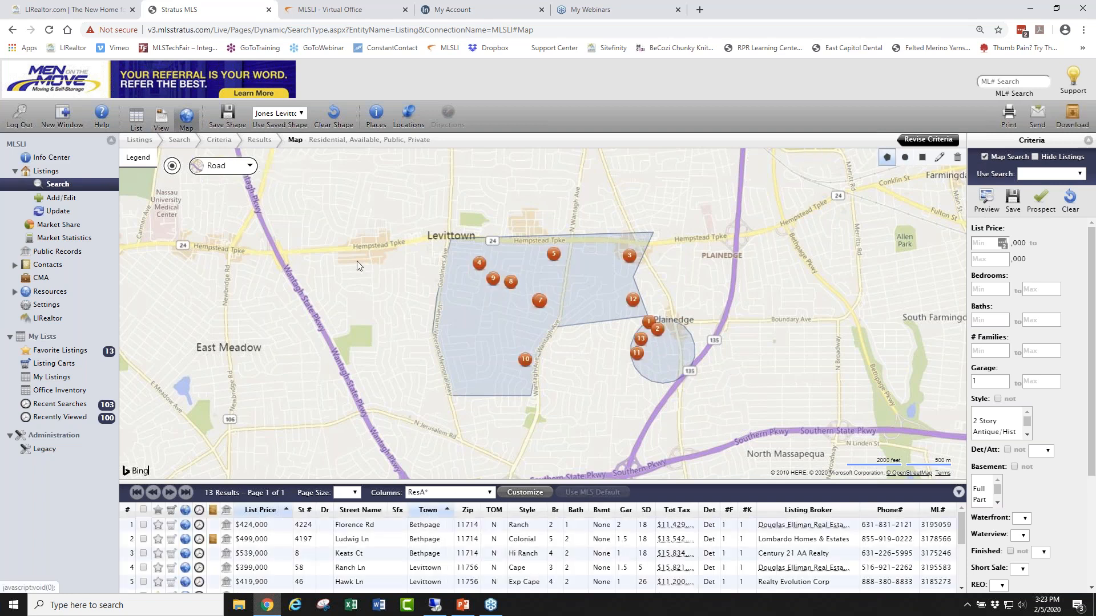
pyautogui.click(327, 254)
pyautogui.click(297, 287)
pyautogui.click(312, 327)
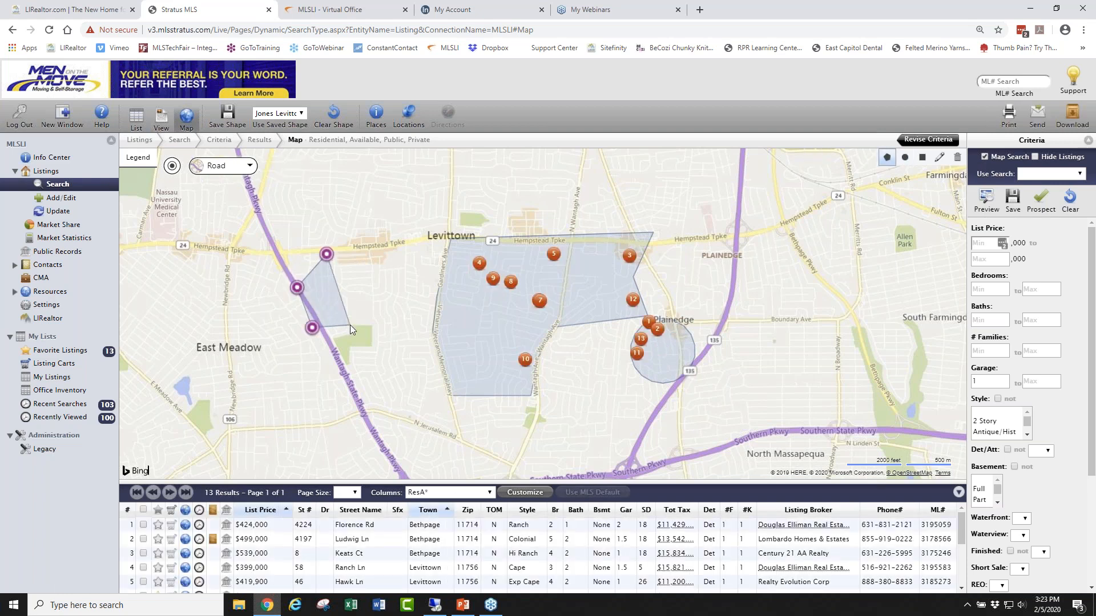
pyautogui.click(349, 324)
pyautogui.click(386, 282)
pyautogui.click(403, 231)
pyautogui.doubleClick(337, 223)
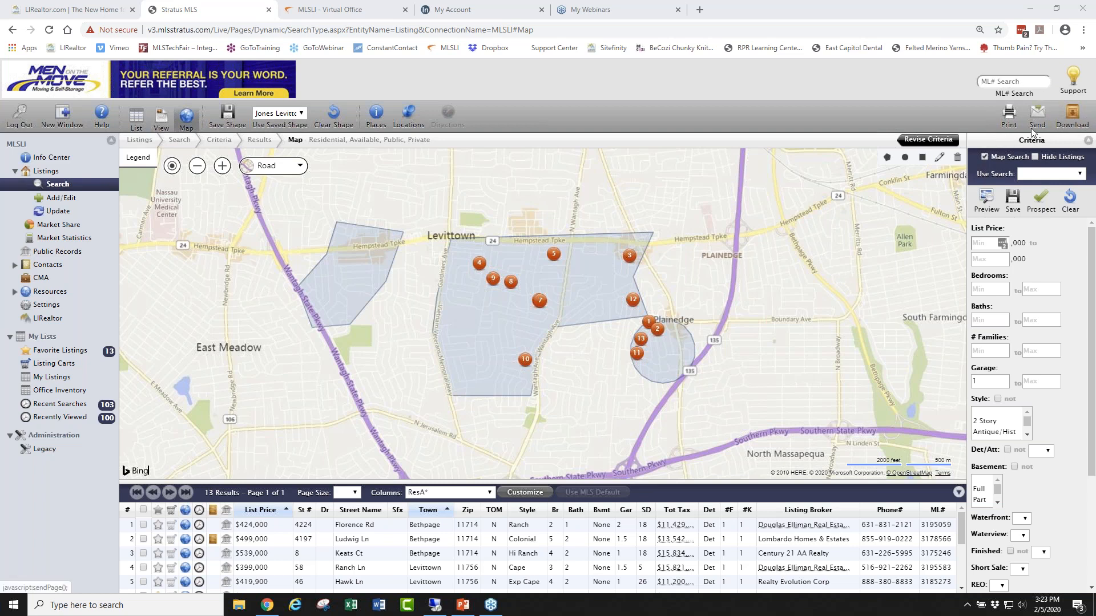
# Resize the browser window and start an email addressed to the recipient's e-mail address.
pyautogui.click(1056, 9)
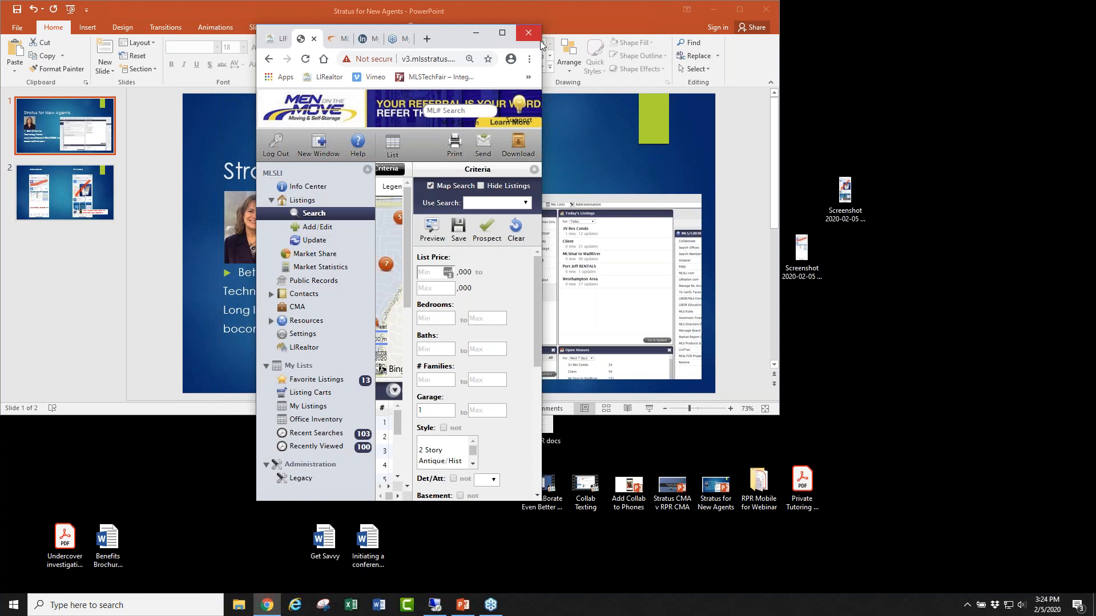
pyautogui.moveTo(544, 45); pyautogui.dragTo(893, 57)
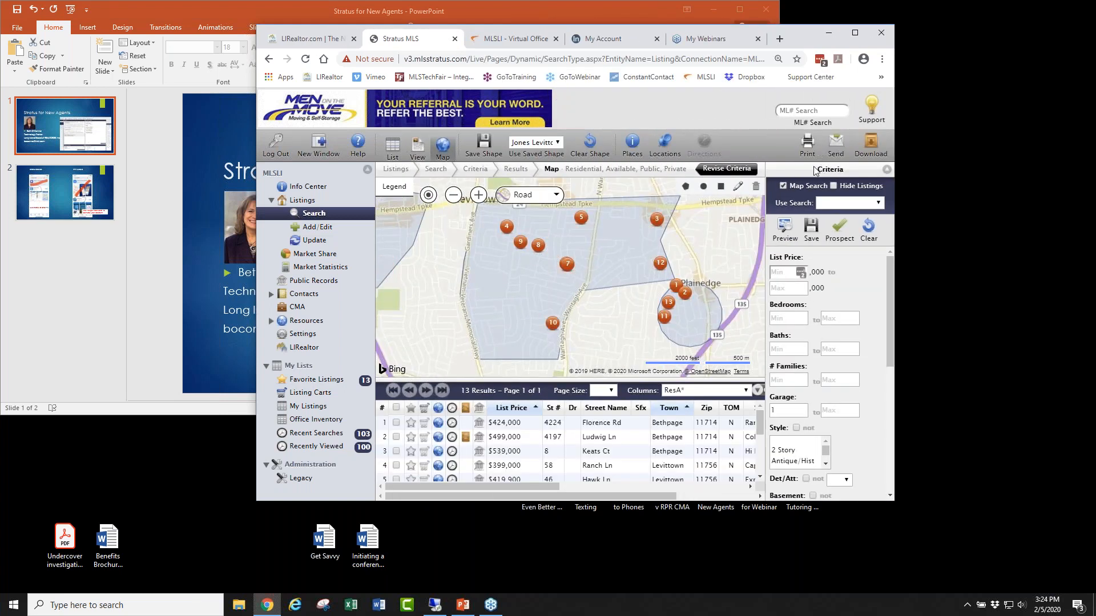
pyautogui.click(836, 145)
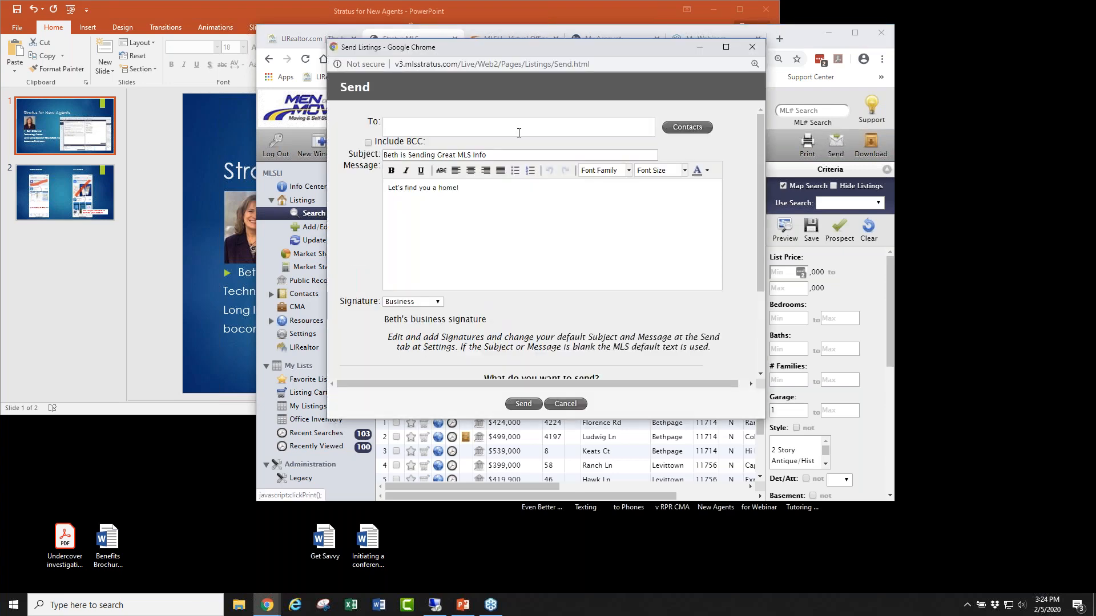
pyautogui.click(449, 126)
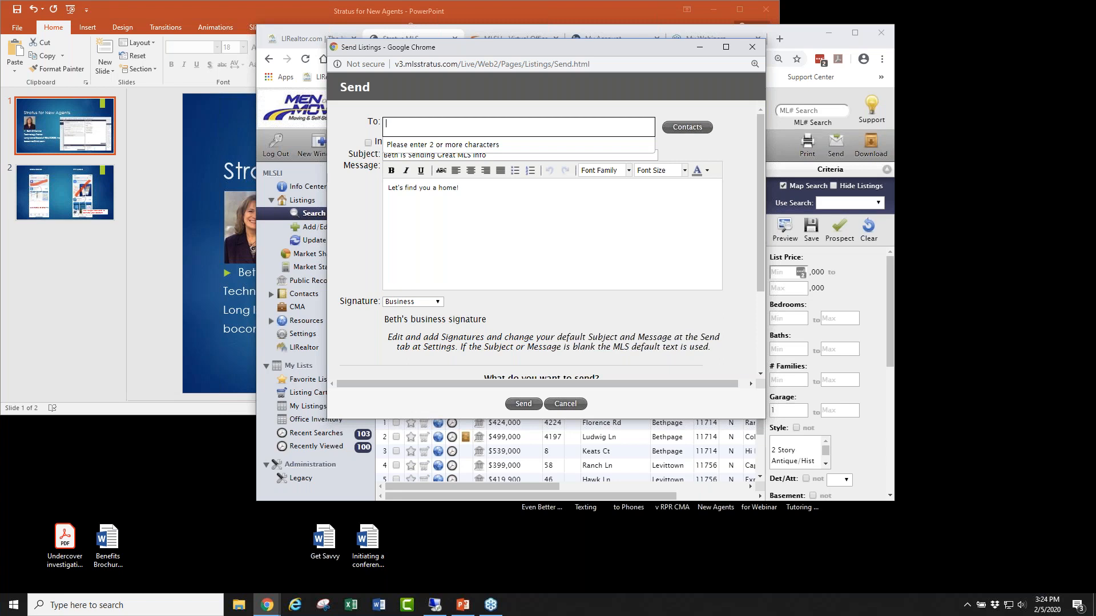
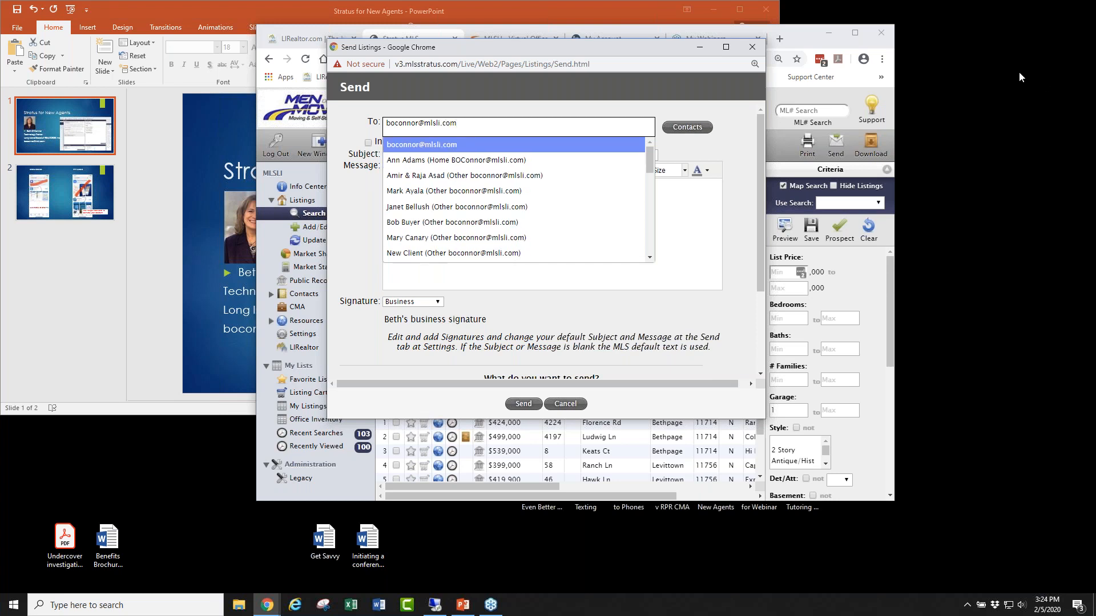
pyautogui.click(485, 145)
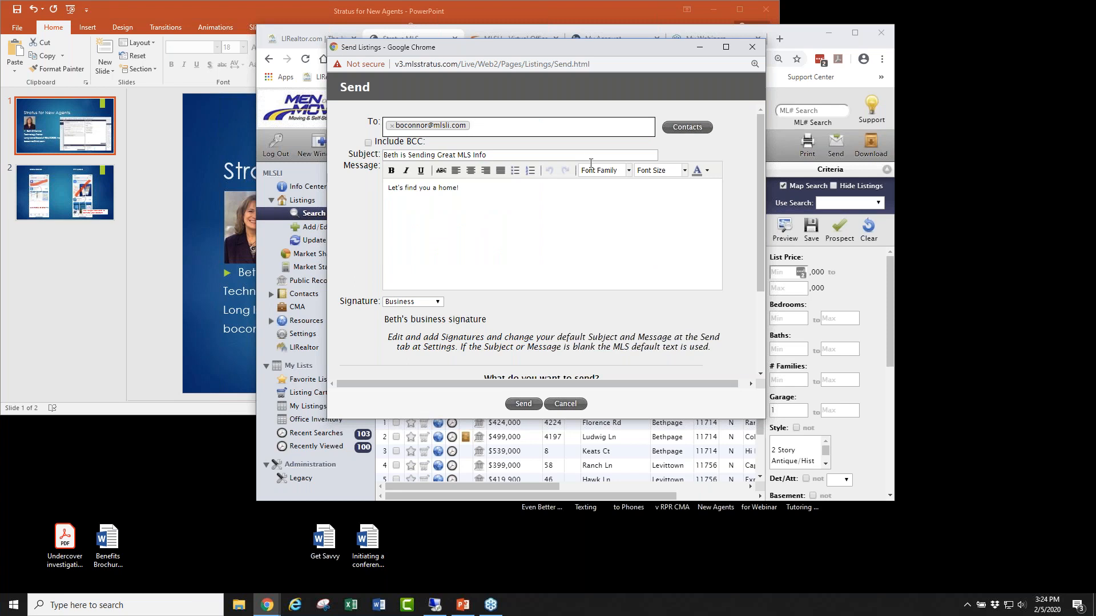
# Send all 13 listings in the Client Full With Photos format.
pyautogui.scroll(-2, 582, 228)
pyautogui.click(572, 301)
pyautogui.click(534, 307)
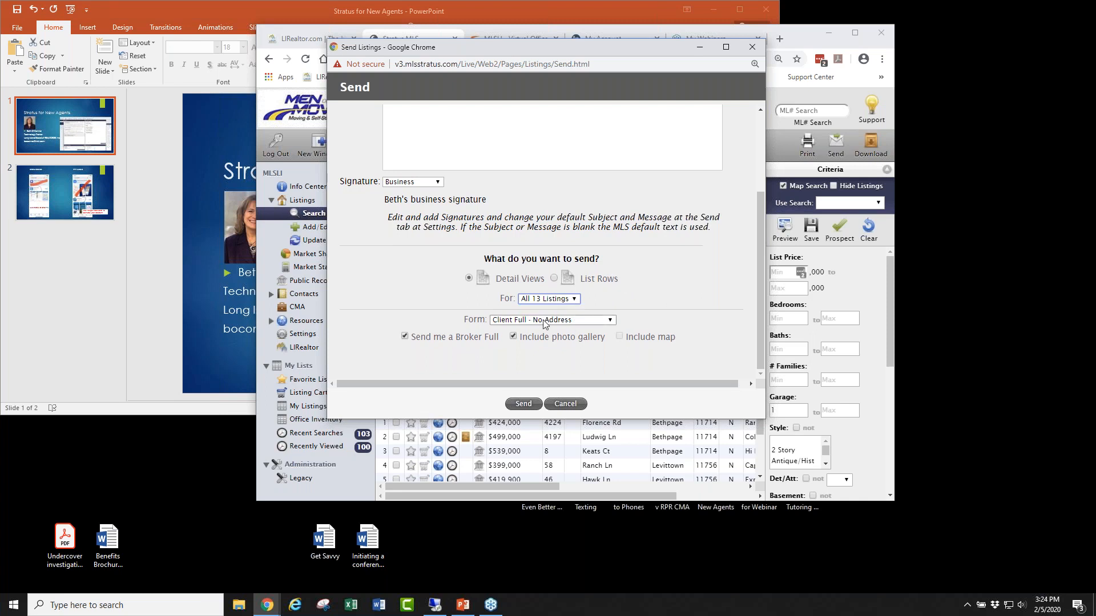
pyautogui.click(611, 322)
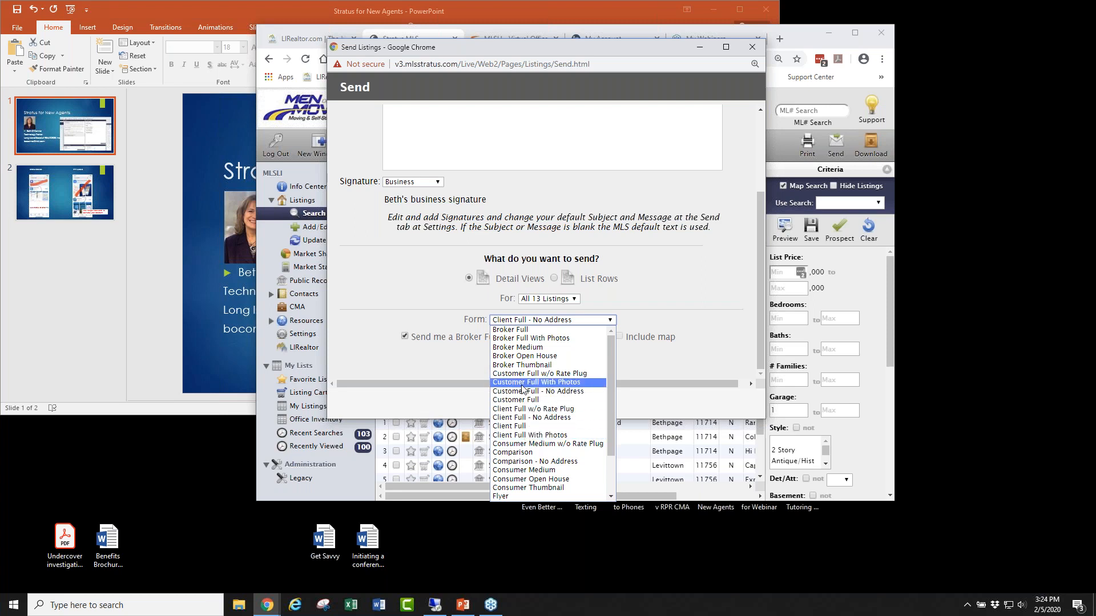
pyautogui.click(523, 435)
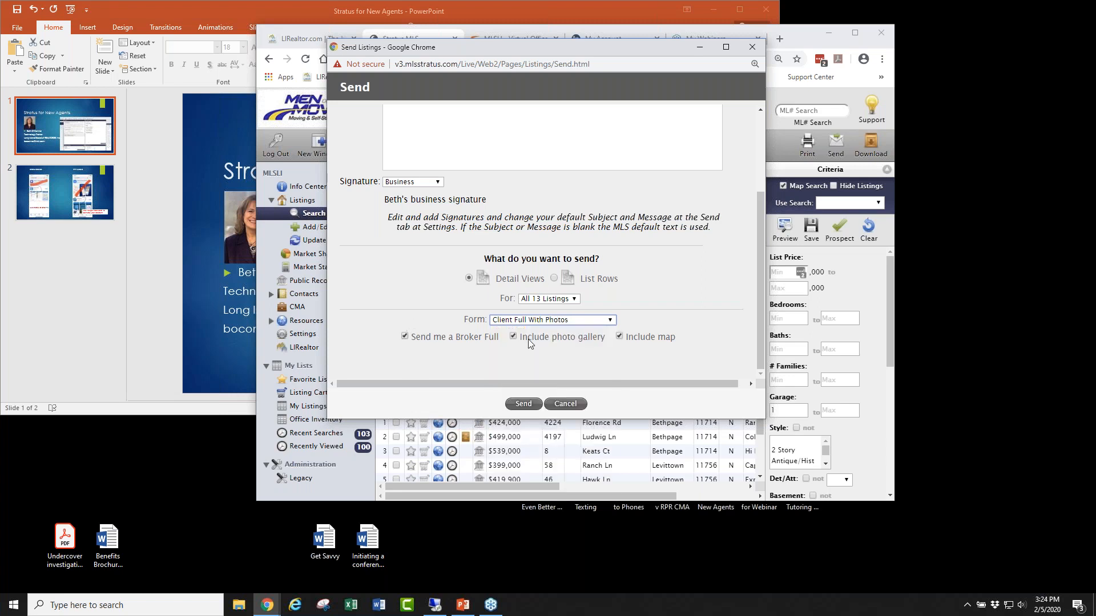
pyautogui.moveTo(489, 339); pyautogui.dragTo(462, 340)
pyautogui.click(503, 341)
pyautogui.click(524, 403)
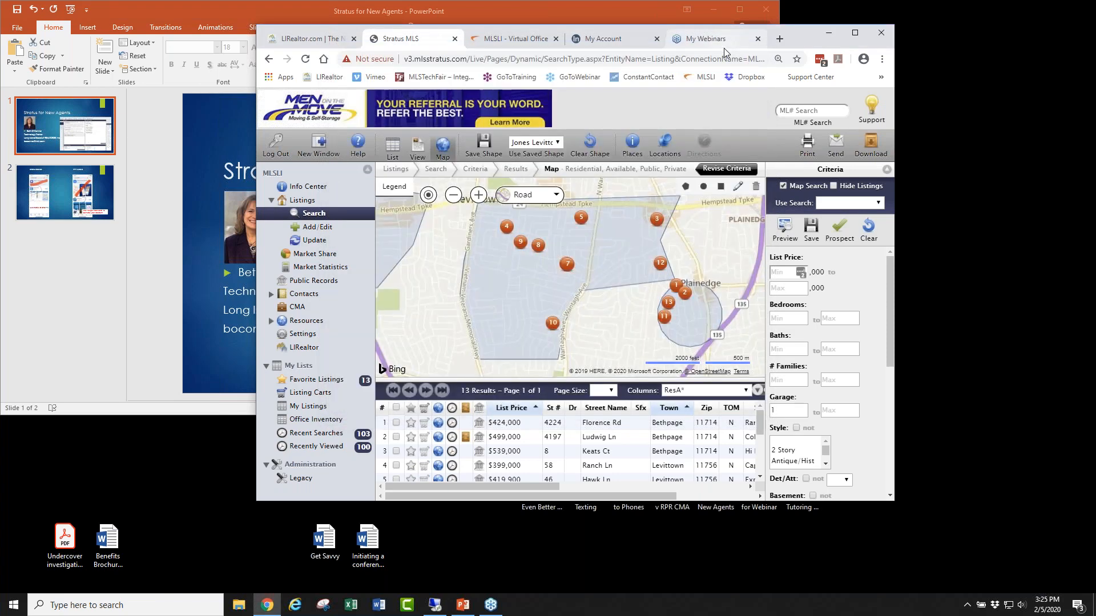
# Restore the browser to full screen on the 13-result map and cancel printing it.
pyautogui.click(856, 35)
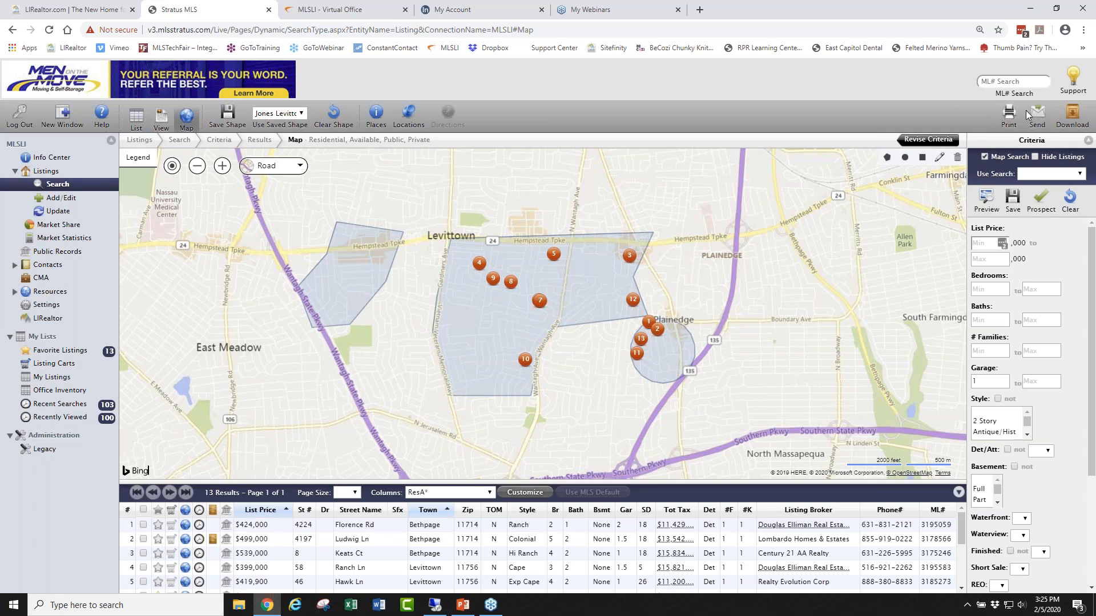
pyautogui.click(1083, 30)
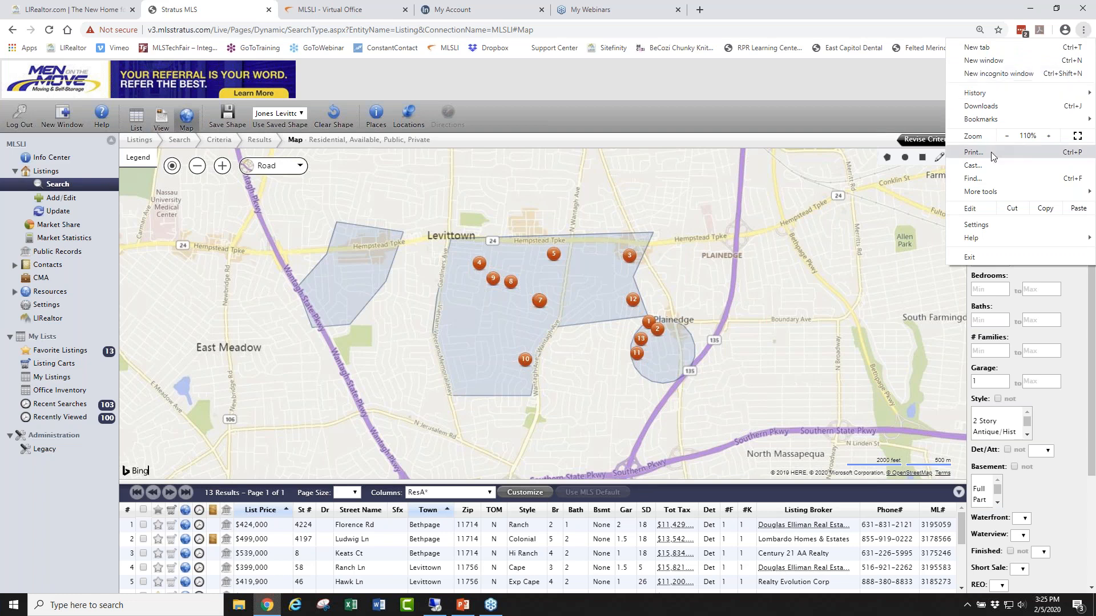
pyautogui.click(911, 118)
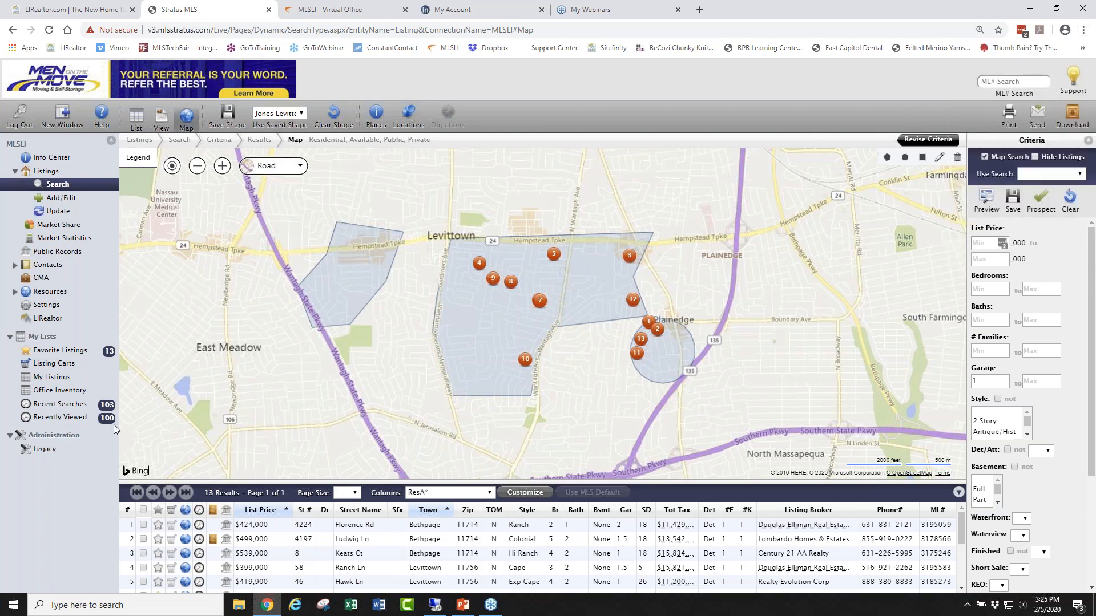
pyautogui.click(1009, 113)
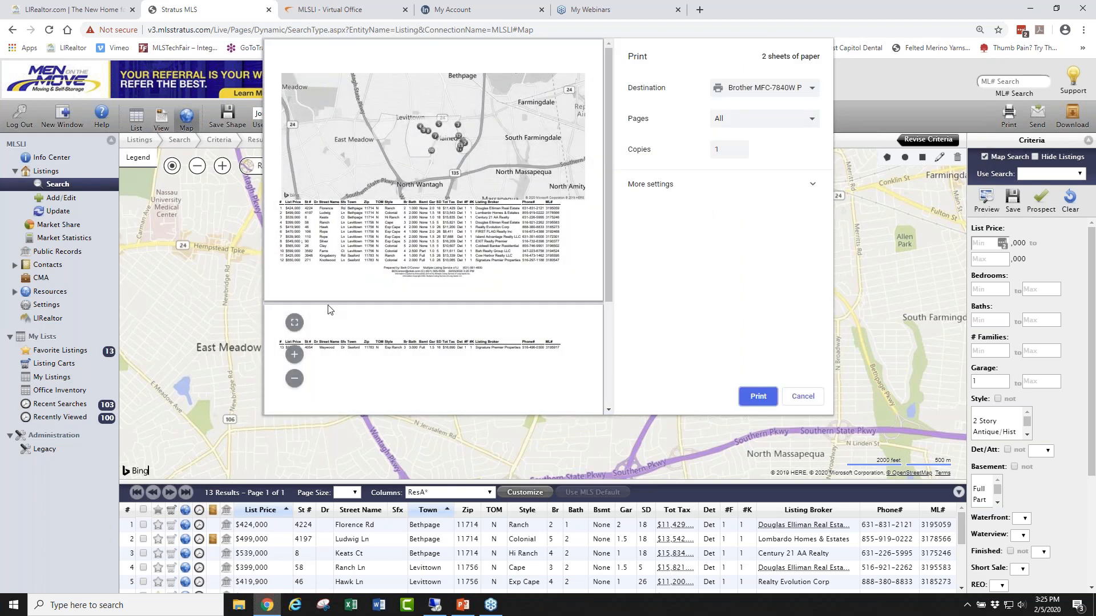
pyautogui.click(805, 397)
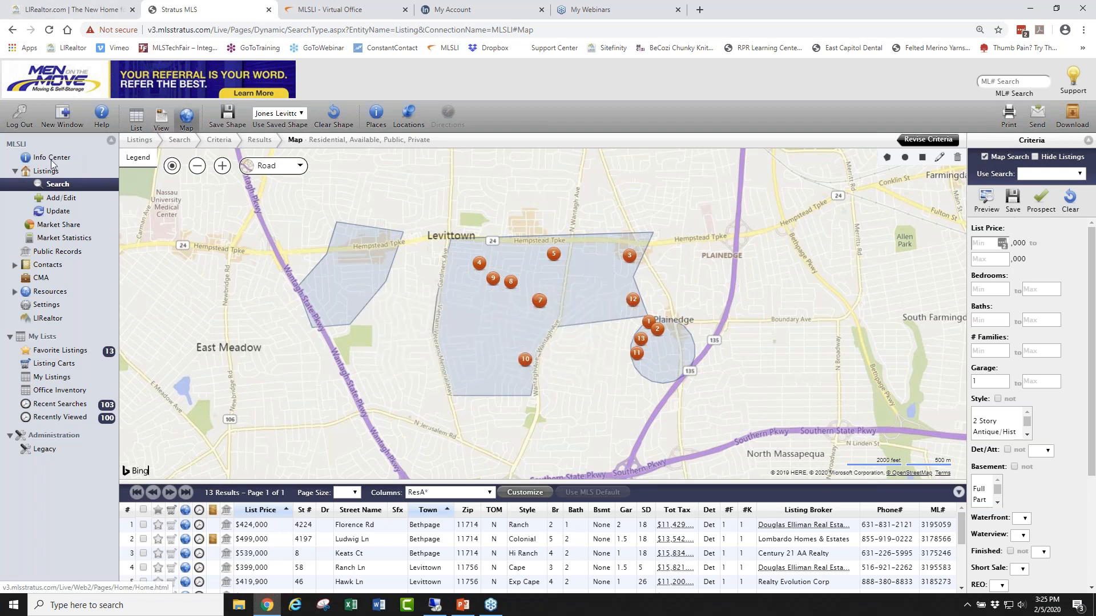
# Start a new Map Search from Info Center's Listings Search, keeping the default Port Jefferson view.
pyautogui.click(52, 159)
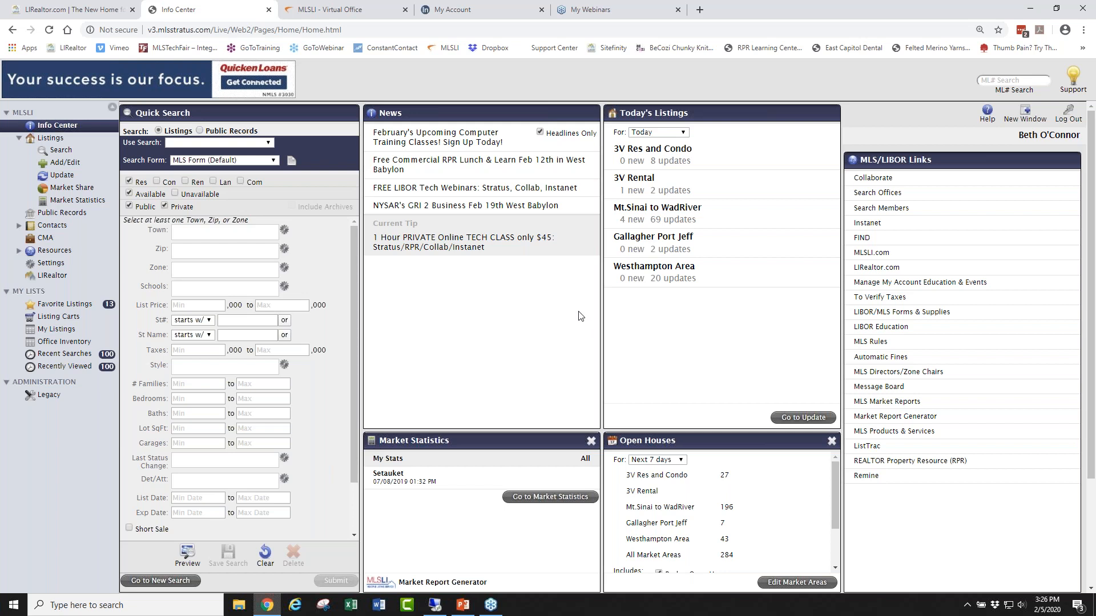
pyautogui.click(59, 152)
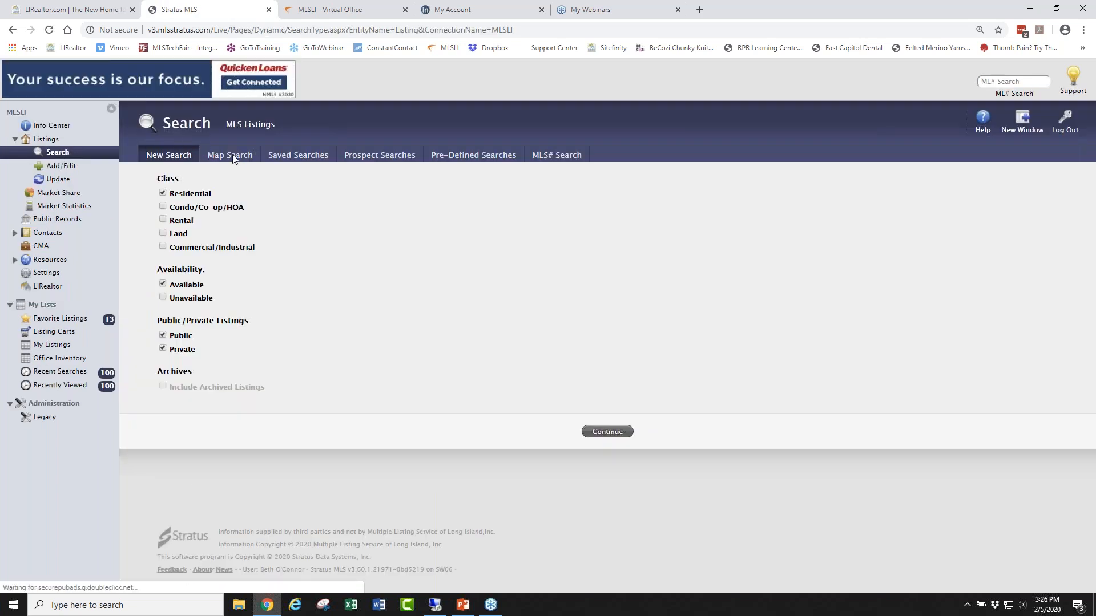
pyautogui.click(230, 156)
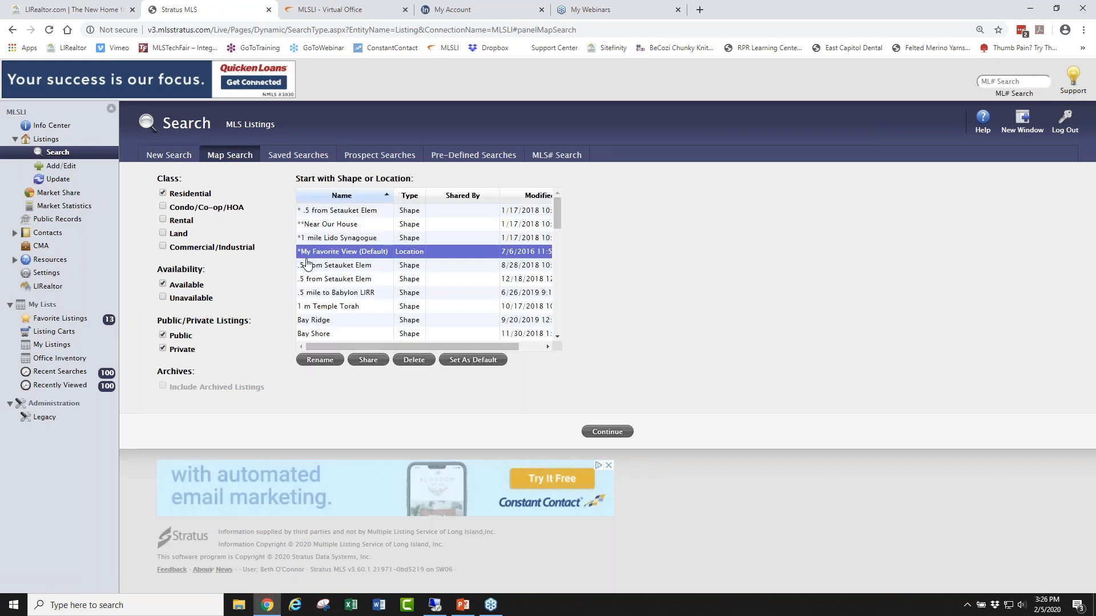
pyautogui.click(607, 433)
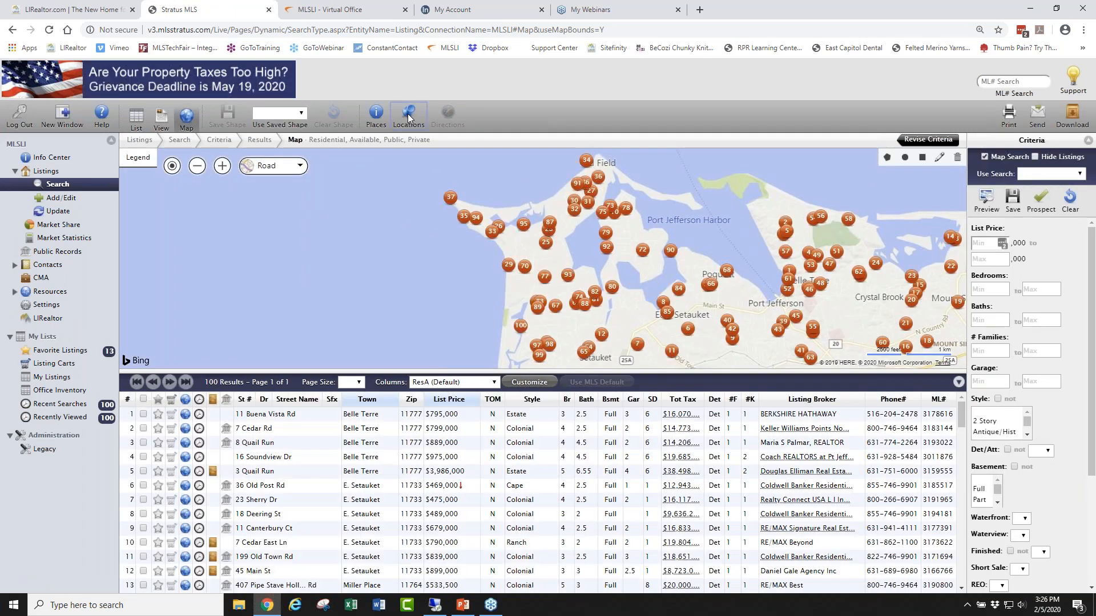
pyautogui.click(407, 114)
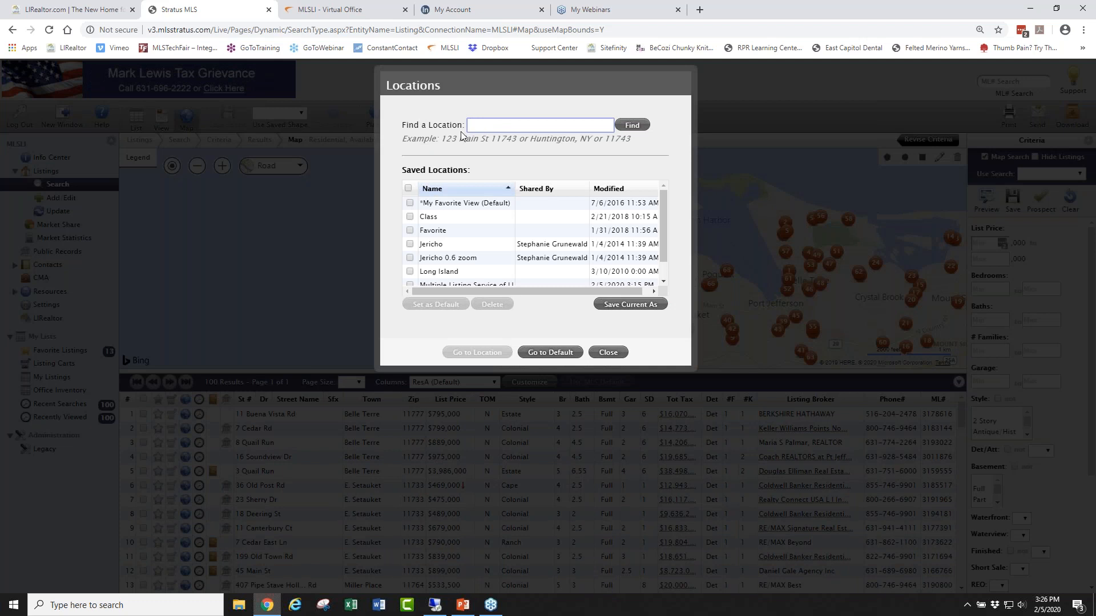
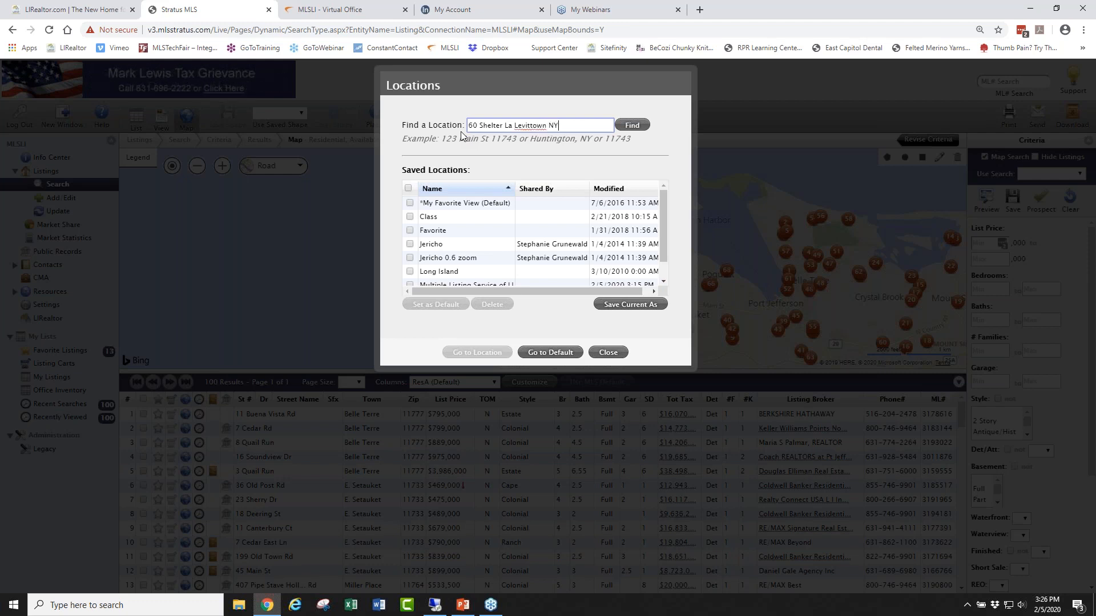
pyautogui.click(633, 125)
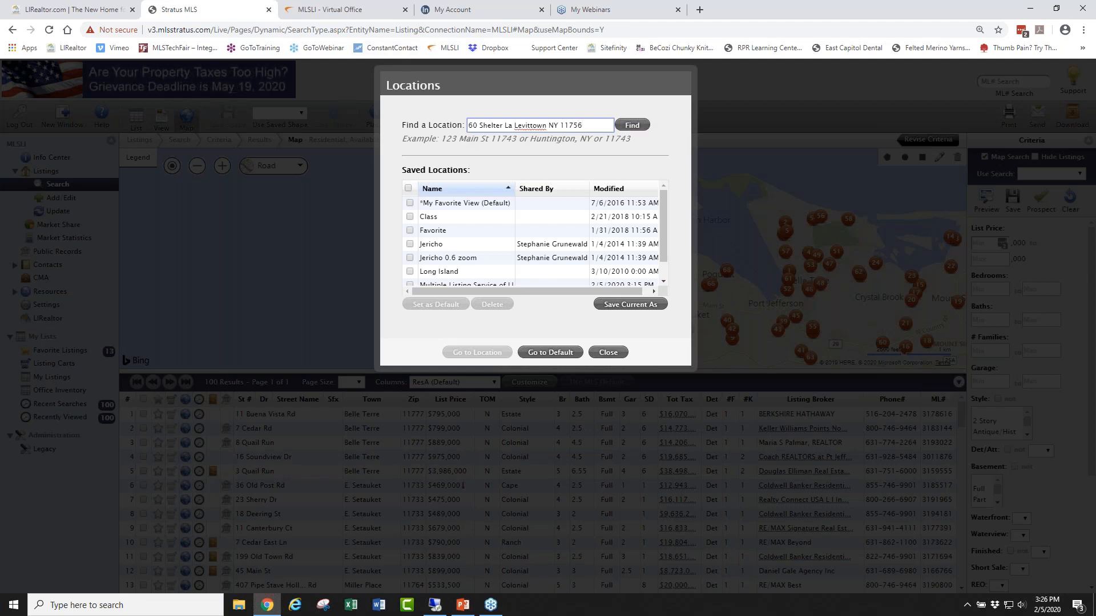
pyautogui.click(634, 125)
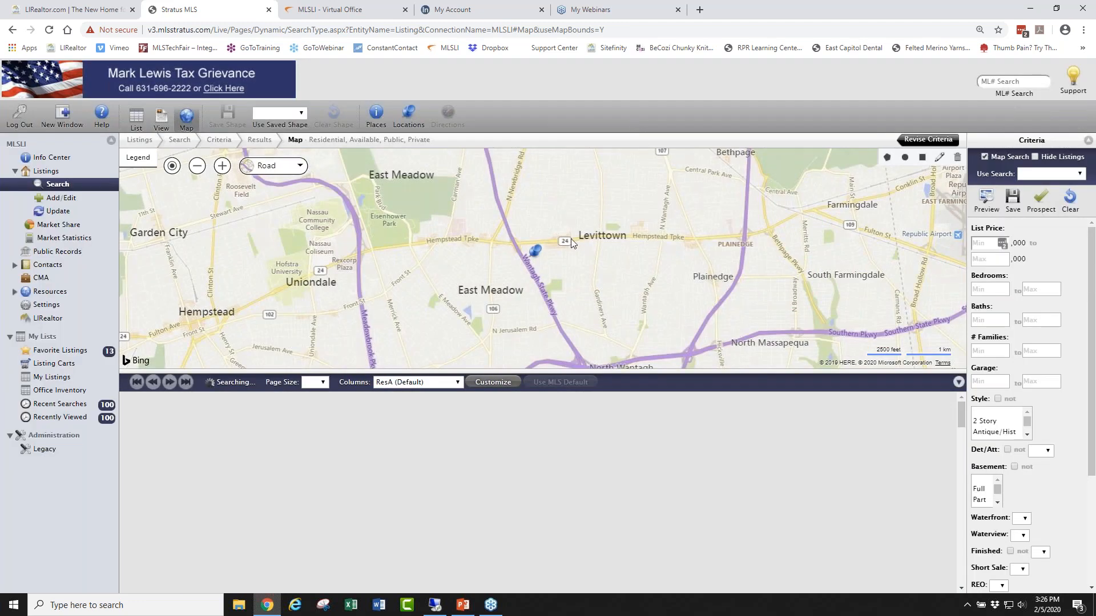
pyautogui.click(222, 167)
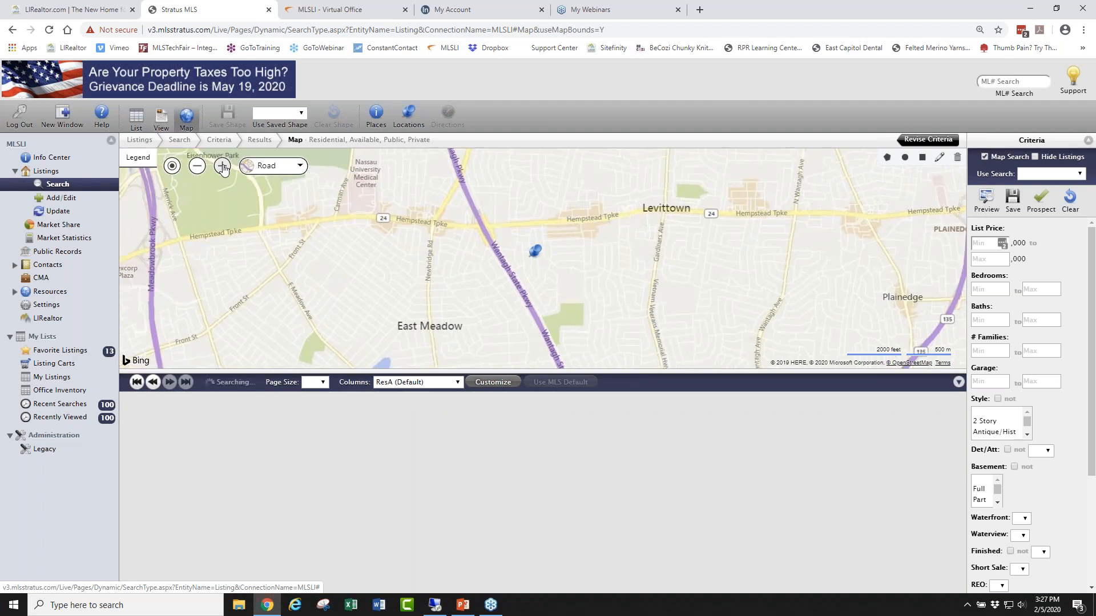
pyautogui.click(223, 166)
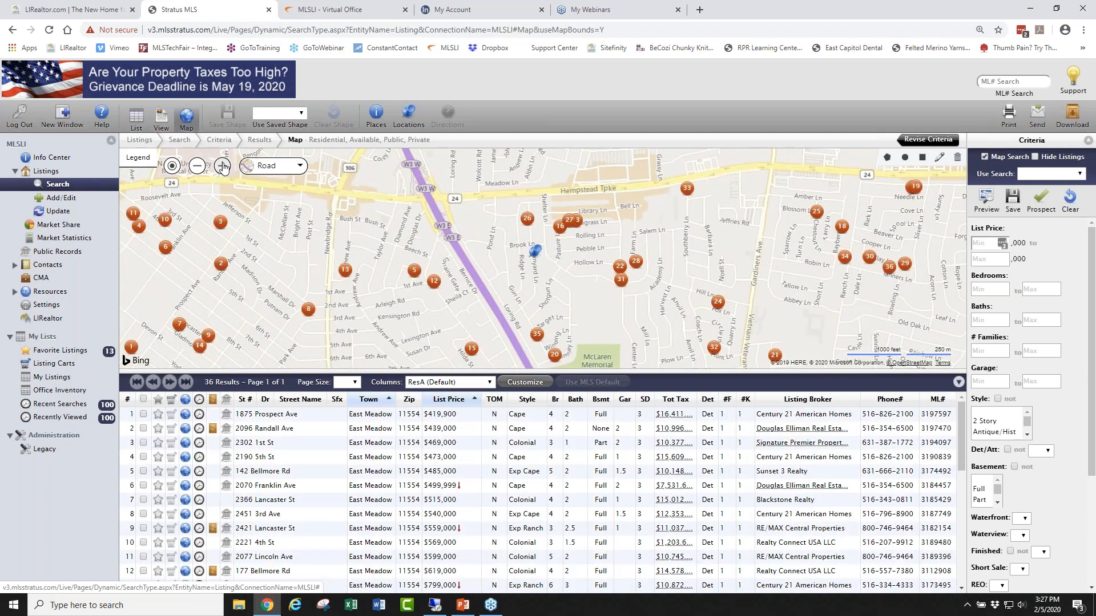
pyautogui.click(222, 167)
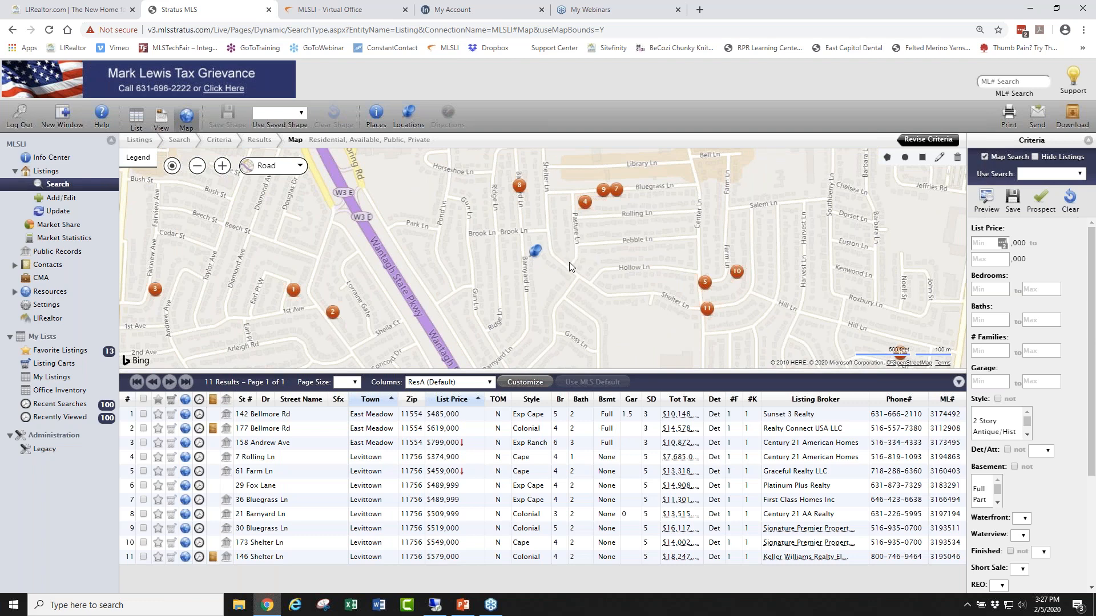
pyautogui.click(519, 186)
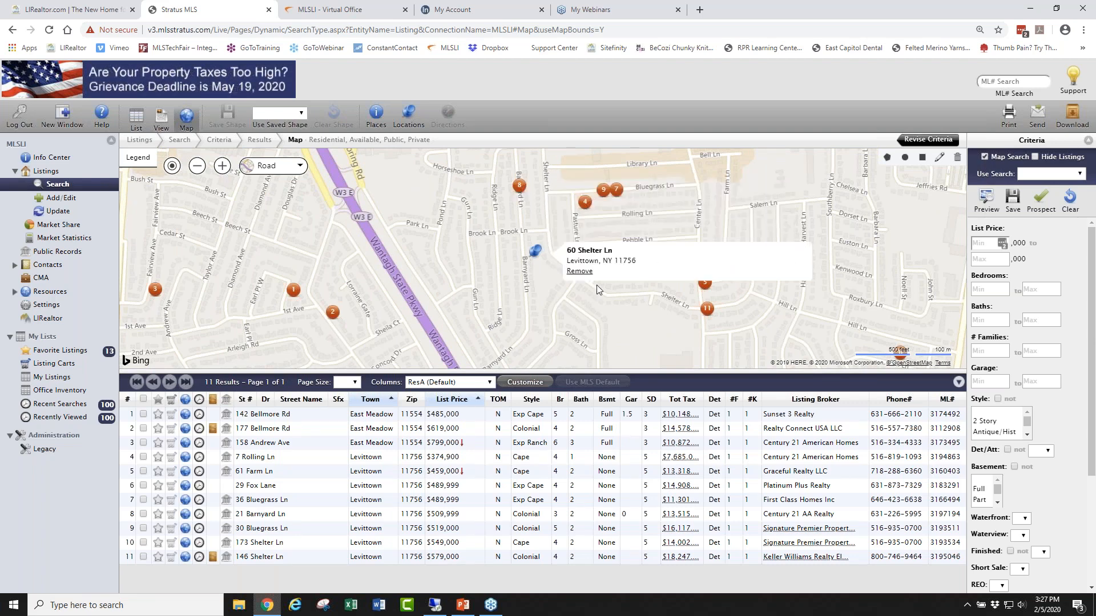
pyautogui.click(705, 282)
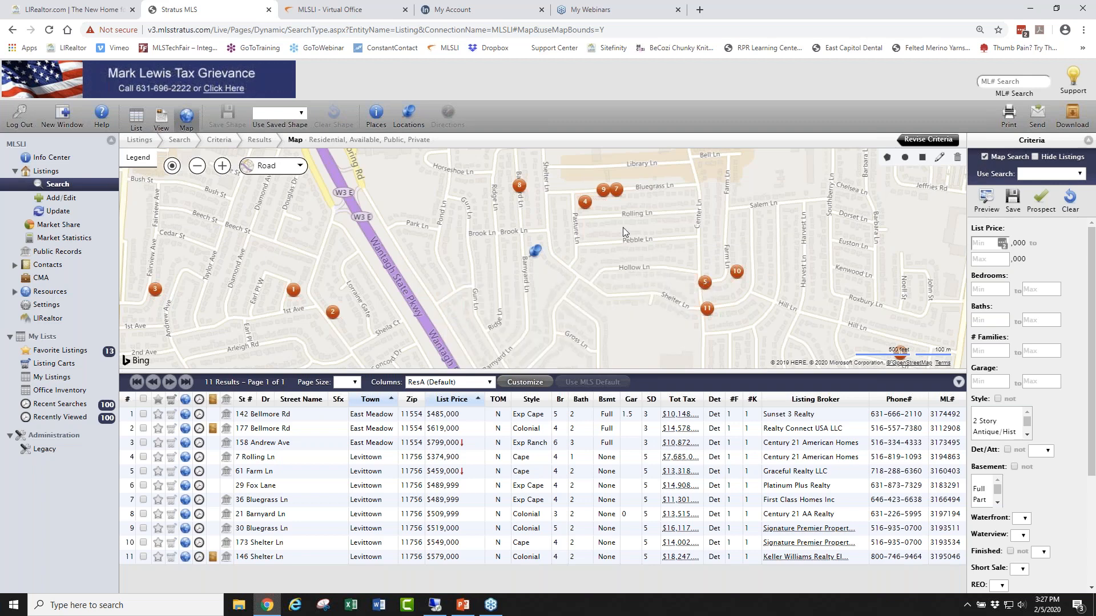
pyautogui.moveTo(628, 256); pyautogui.dragTo(632, 289)
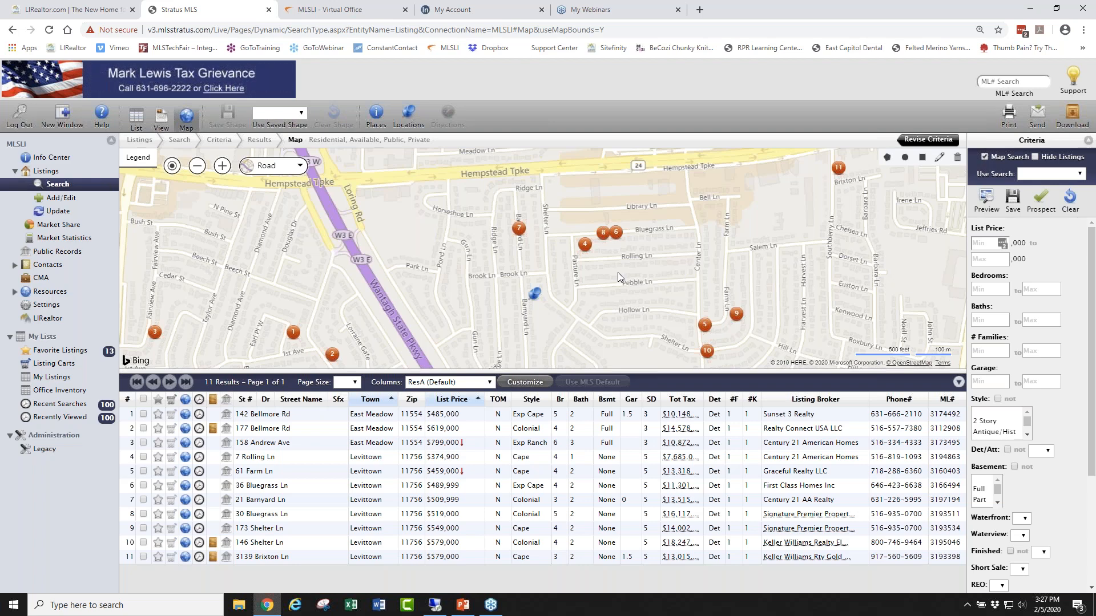
pyautogui.click(586, 248)
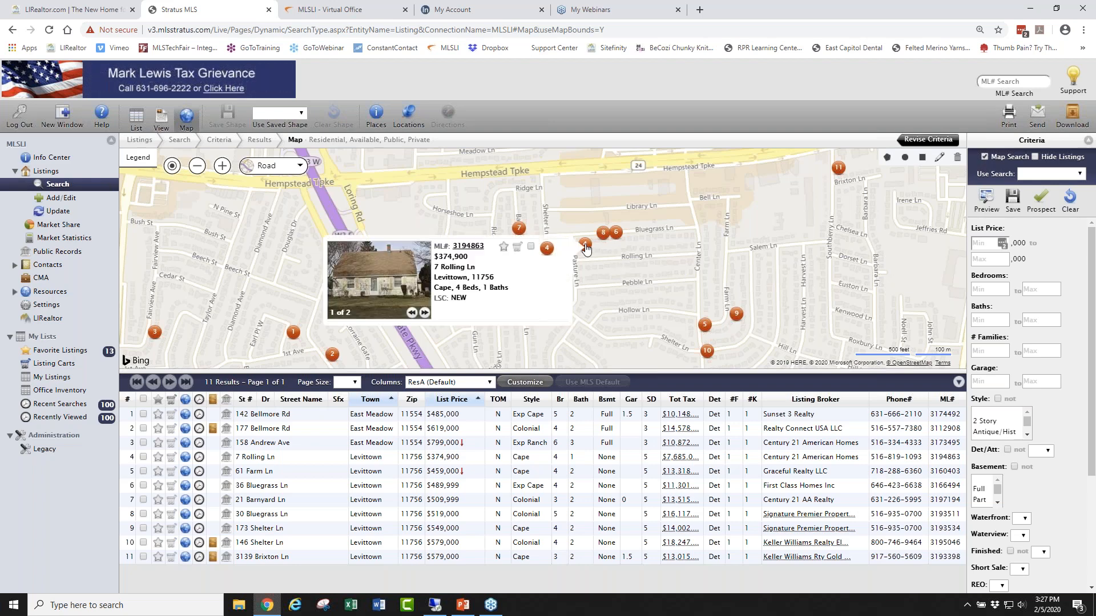
pyautogui.click(603, 232)
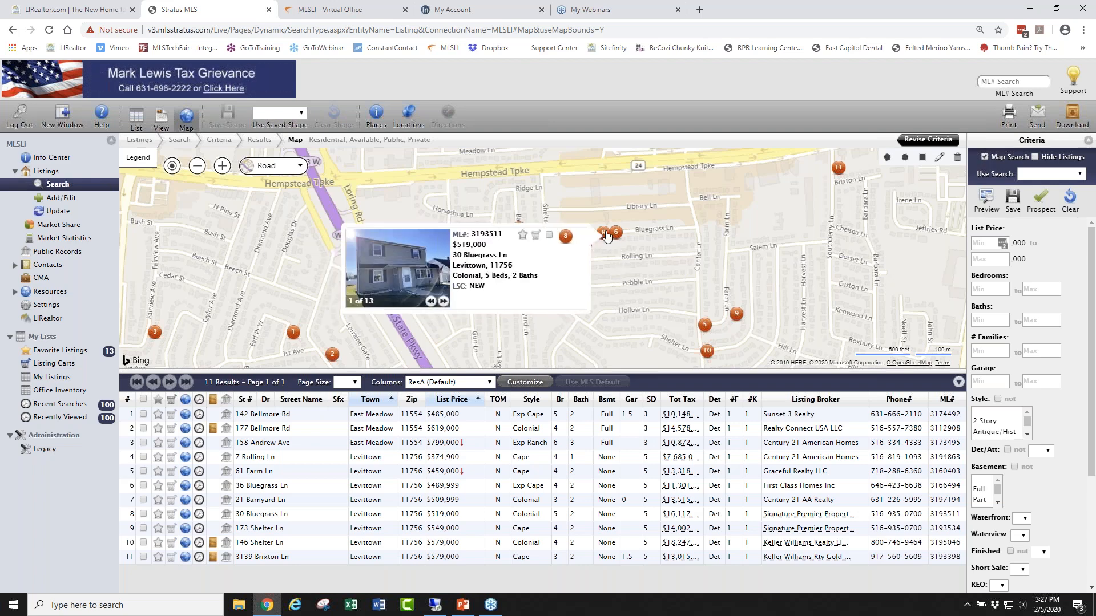
pyautogui.click(616, 233)
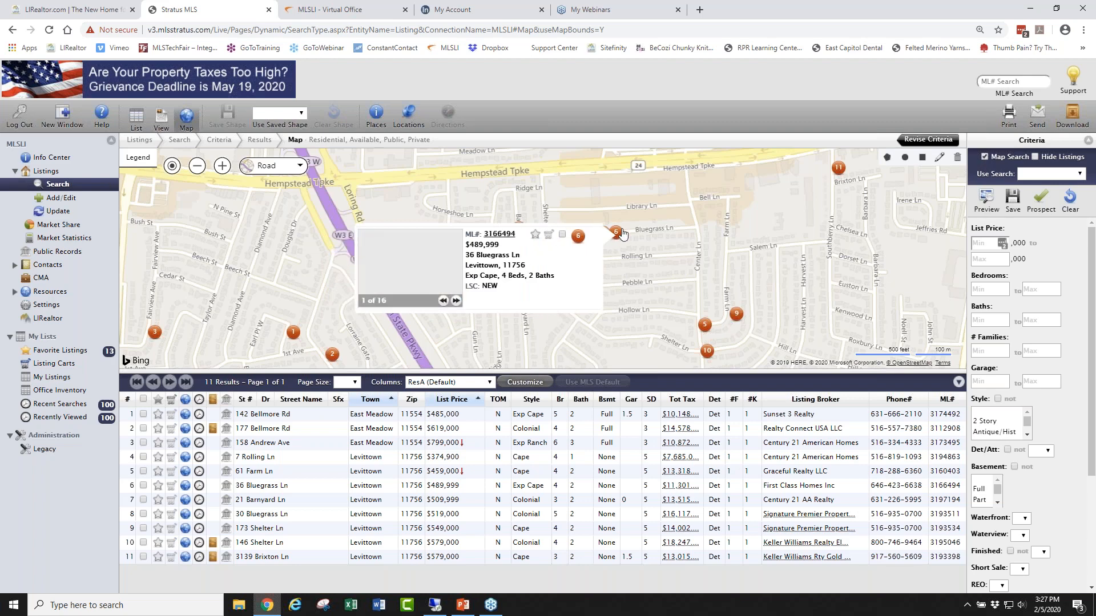
pyautogui.click(736, 315)
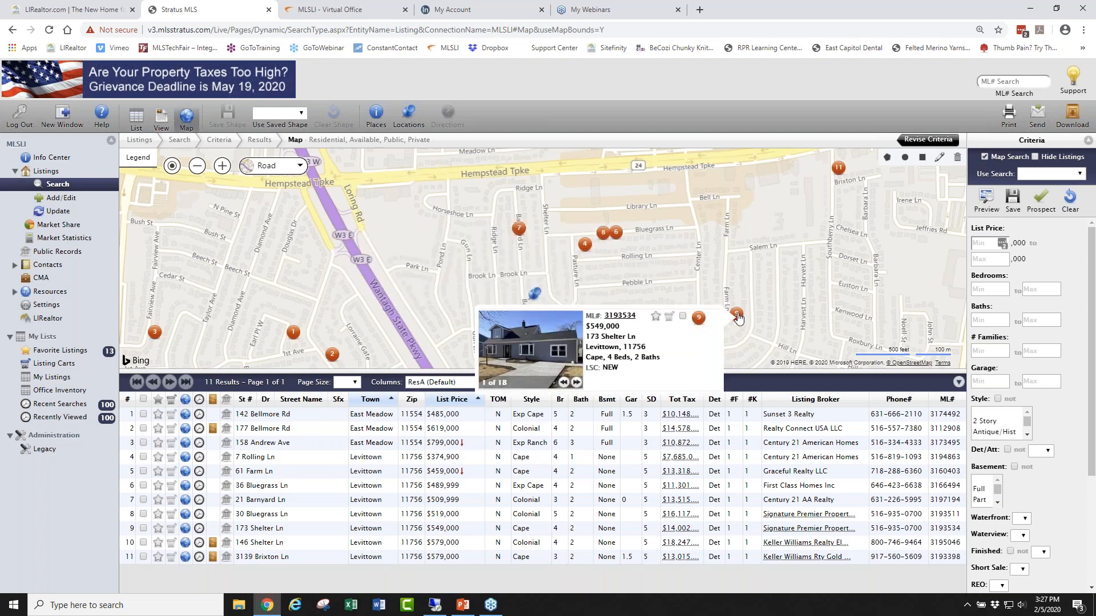
pyautogui.click(517, 229)
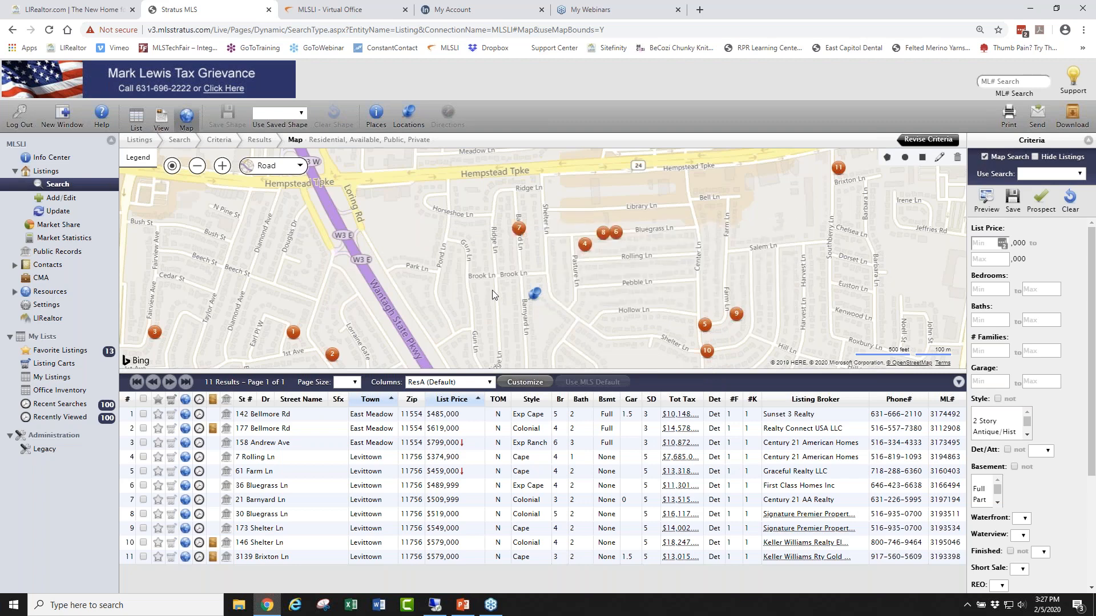
pyautogui.click(838, 169)
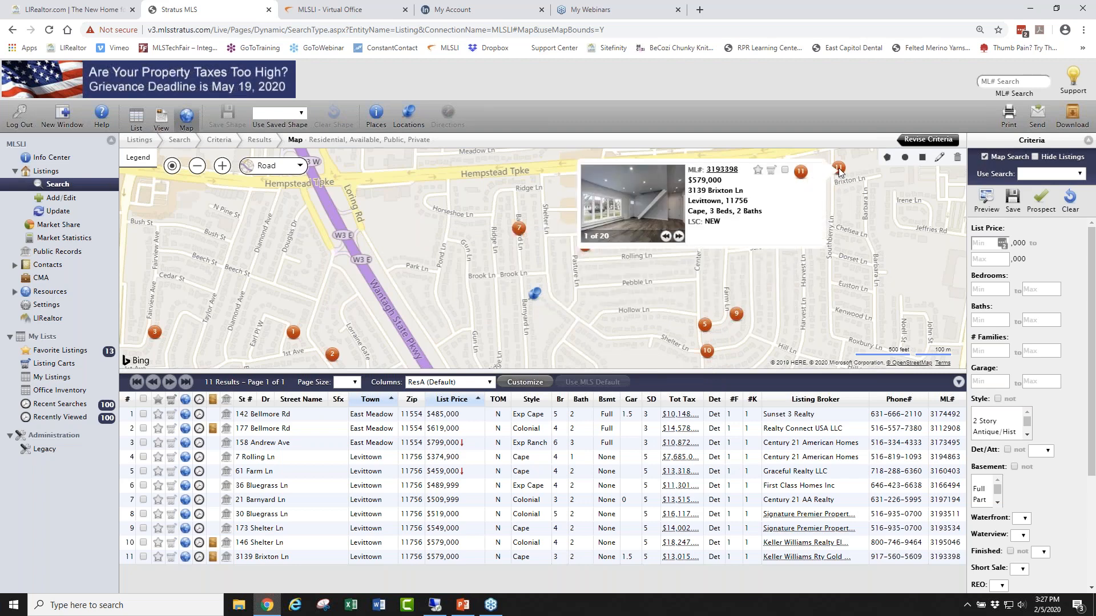
pyautogui.click(517, 228)
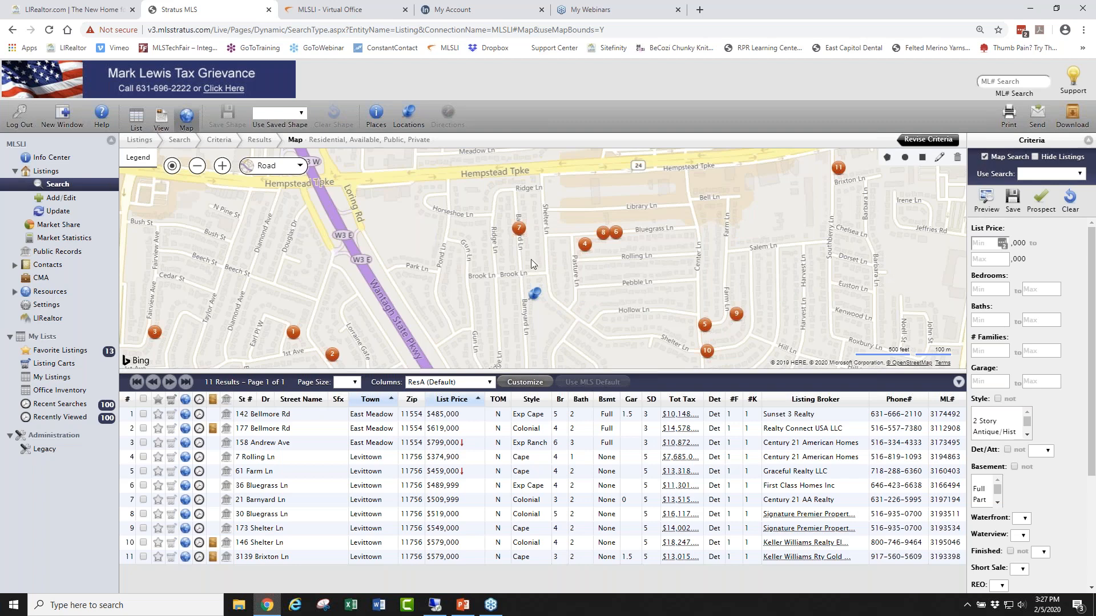
# Run a new residential Map Search with Unavailable ticked and Available unticked.
pyautogui.moveTo(535, 295)
pyautogui.click(52, 186)
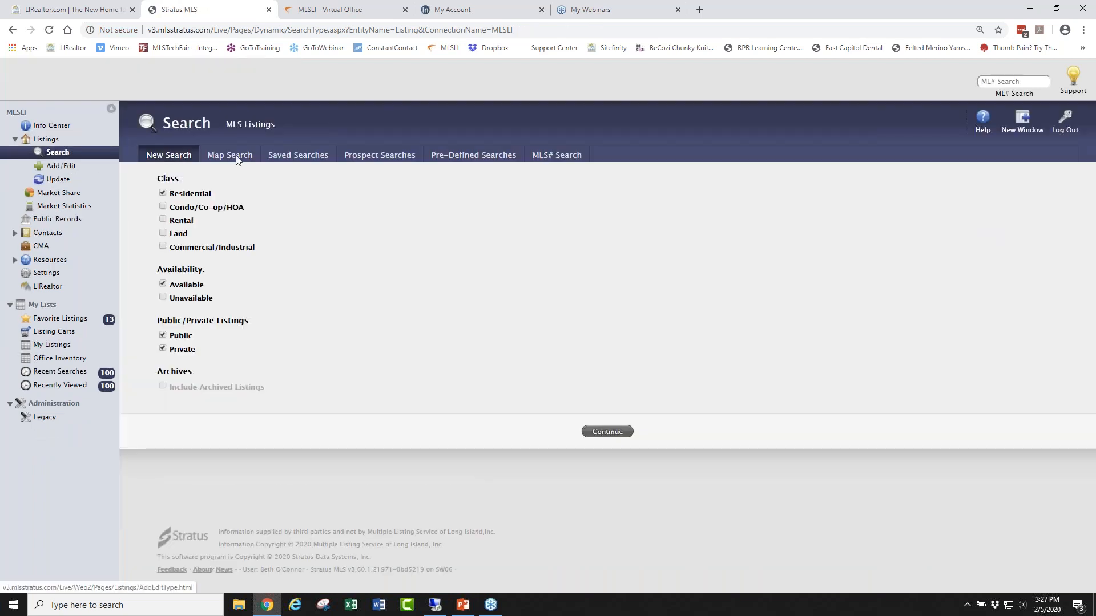
pyautogui.click(236, 158)
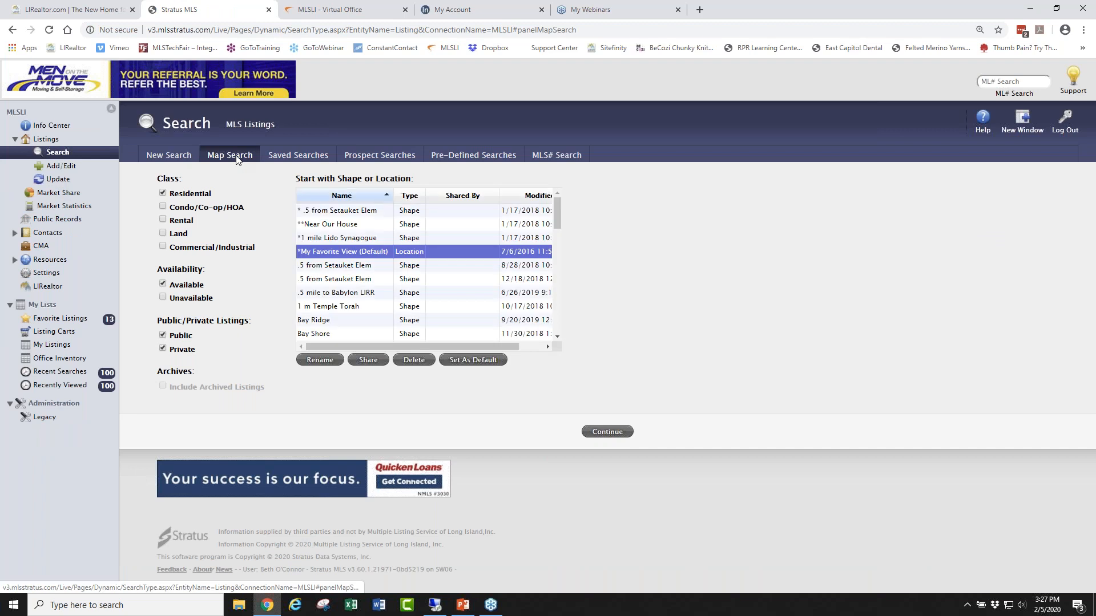
pyautogui.click(162, 297)
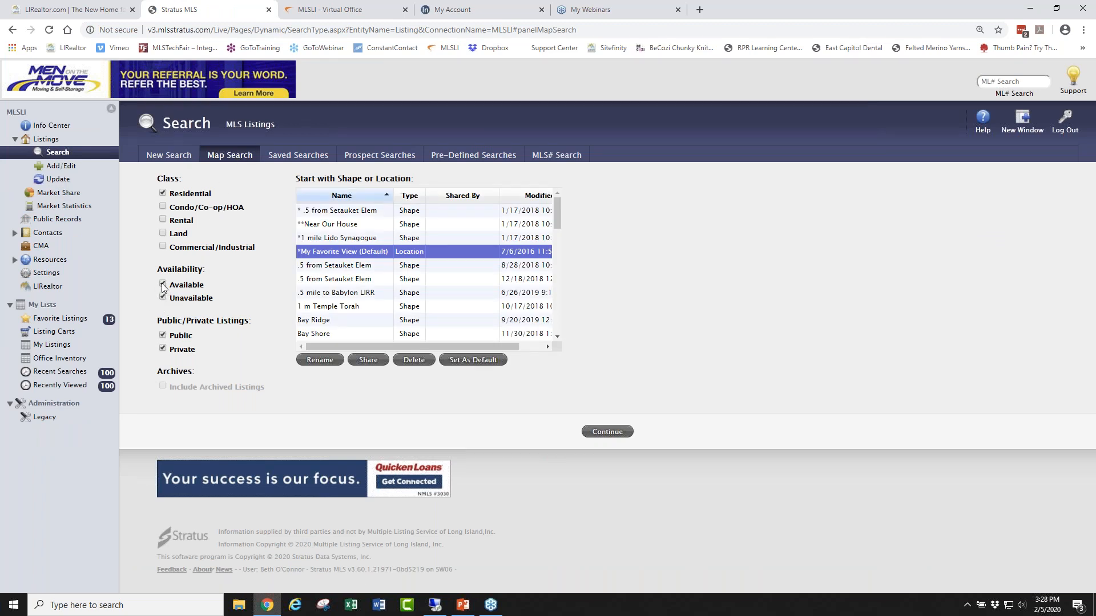
pyautogui.click(162, 285)
pyautogui.click(607, 432)
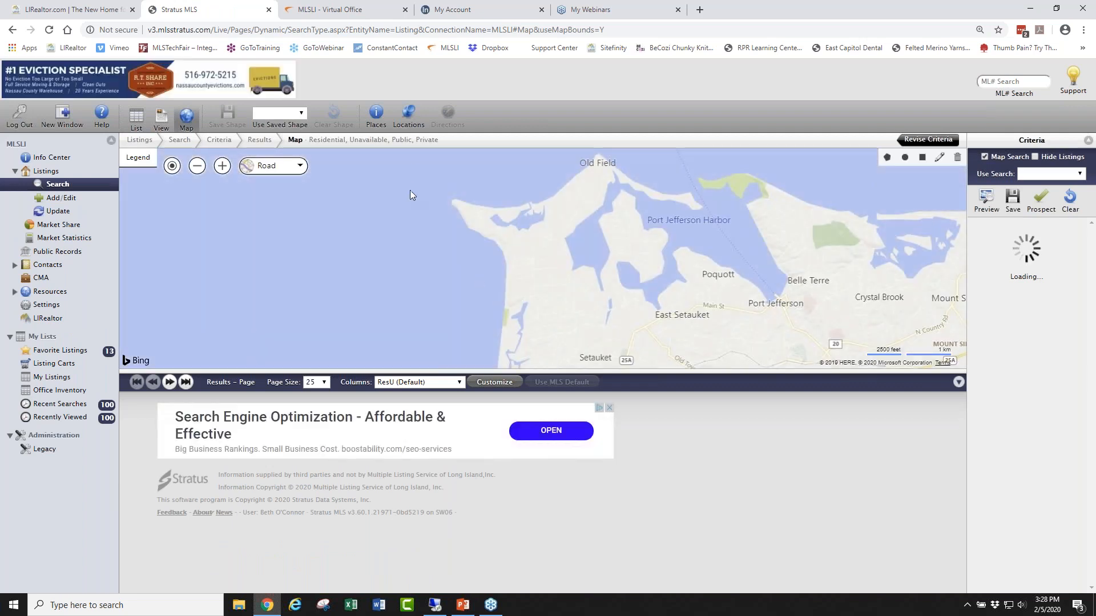
pyautogui.click(409, 114)
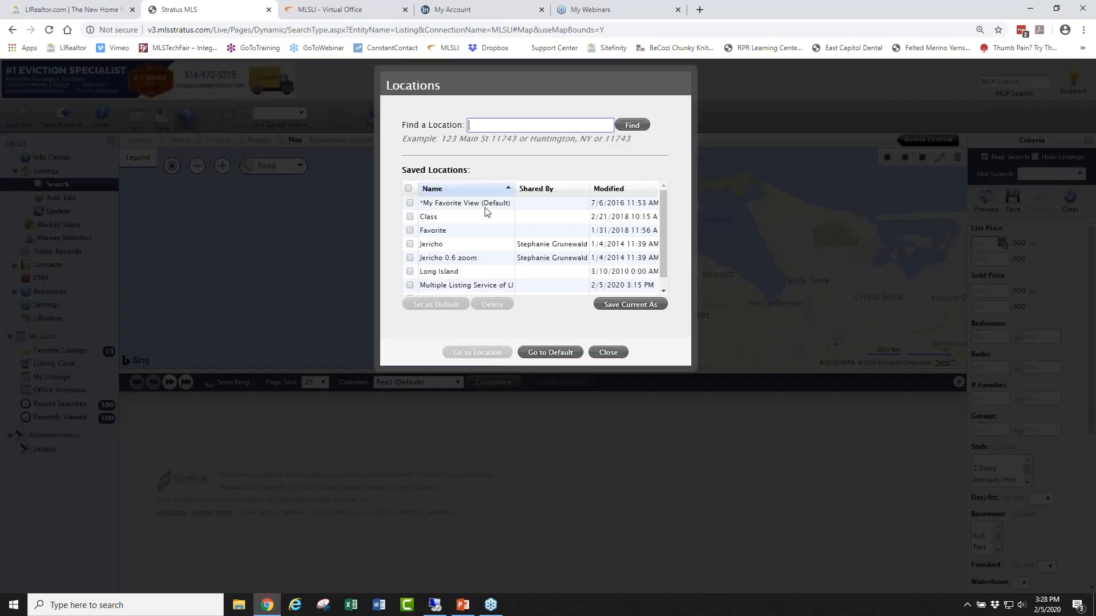
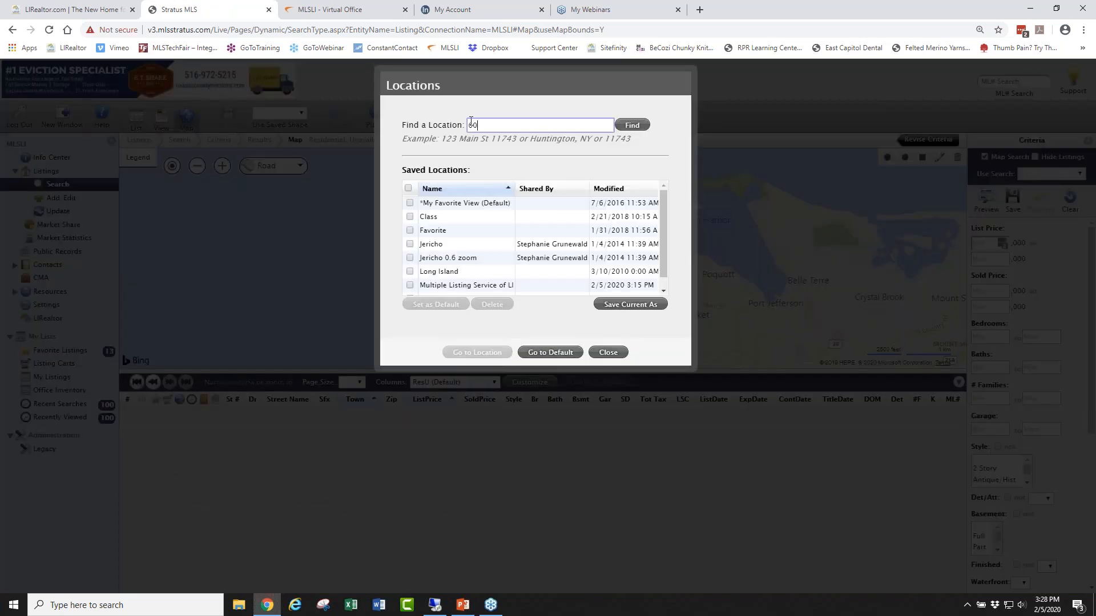
pyautogui.click(632, 125)
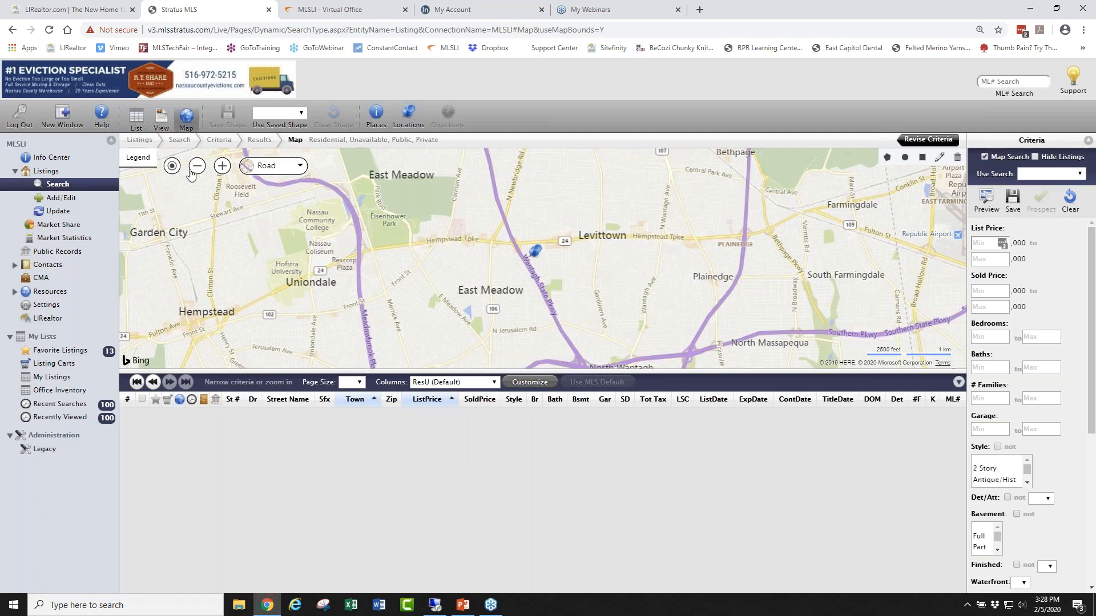
# Zoom in three levels on the pin and drag the splitter down for a taller map.
pyautogui.click(223, 166)
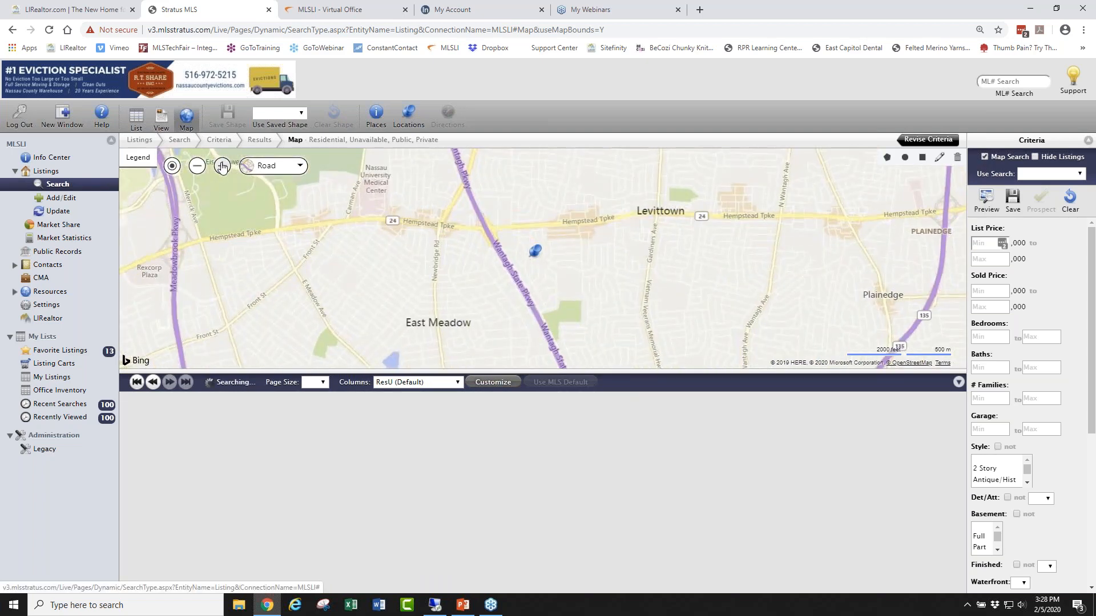
pyautogui.click(223, 166)
pyautogui.click(222, 166)
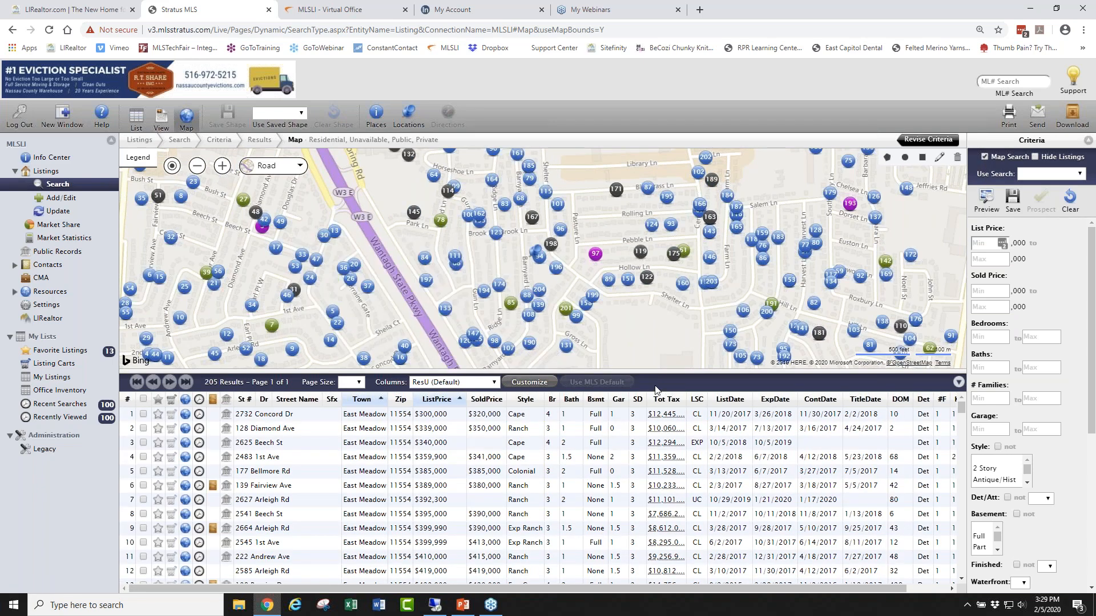
pyautogui.moveTo(655, 372); pyautogui.dragTo(655, 429)
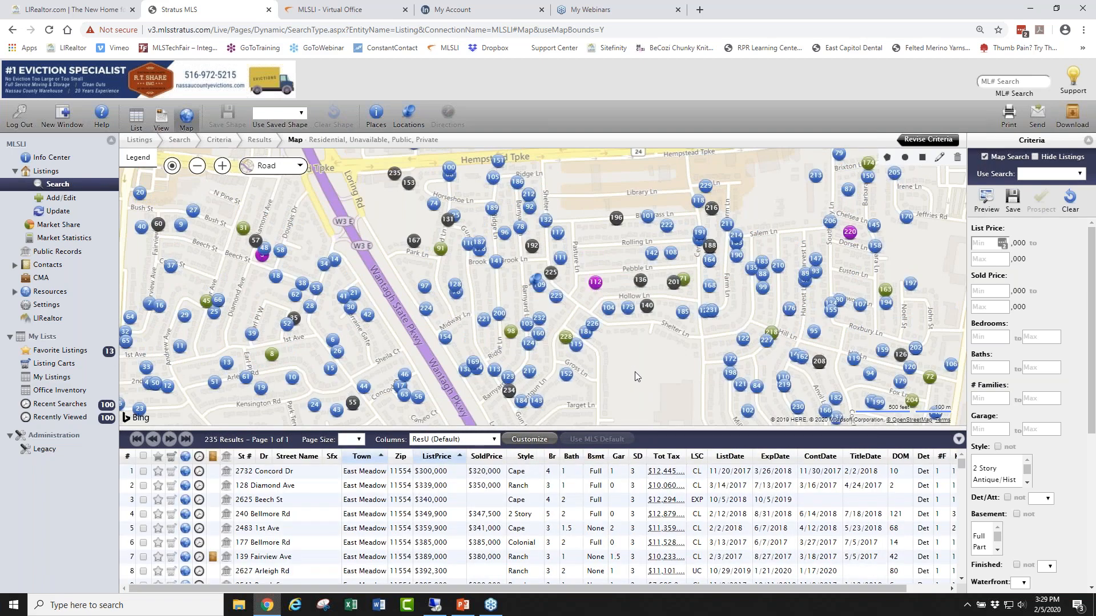
pyautogui.moveTo(508, 377)
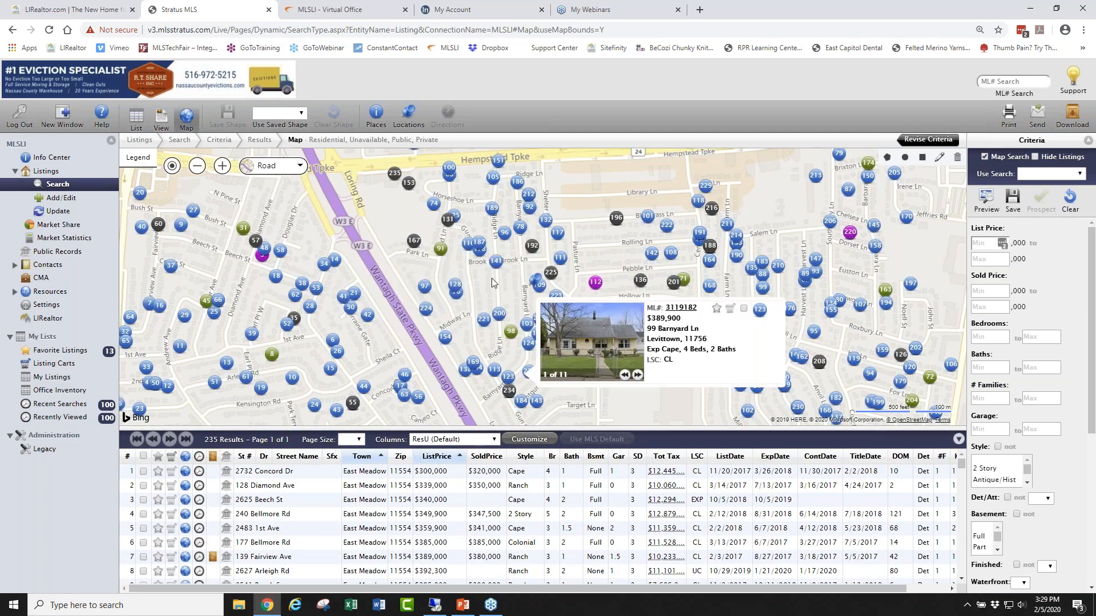
pyautogui.click(140, 158)
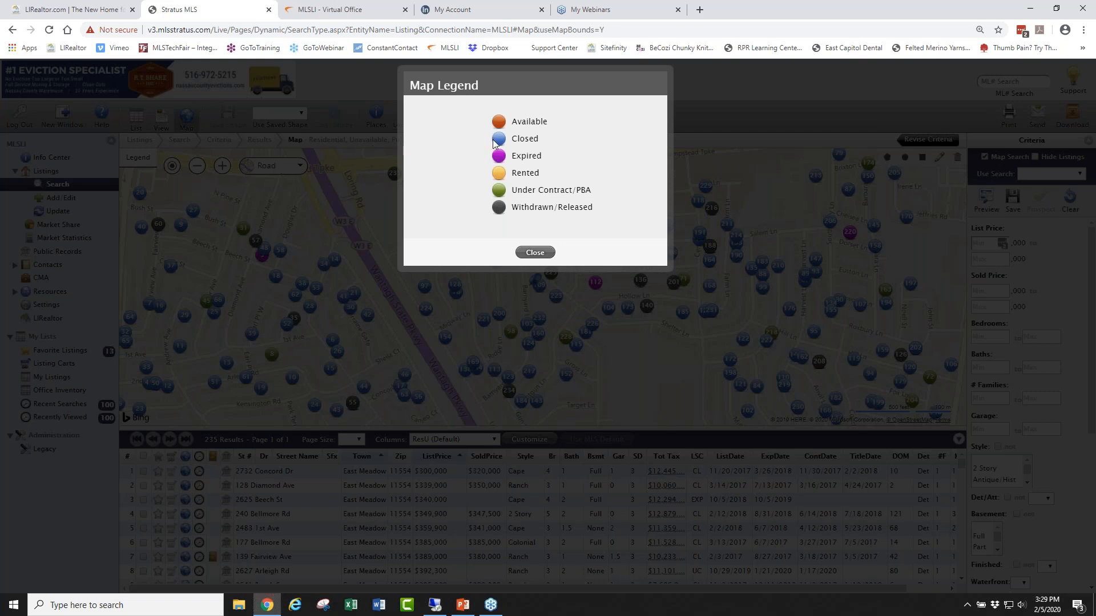
pyautogui.click(534, 253)
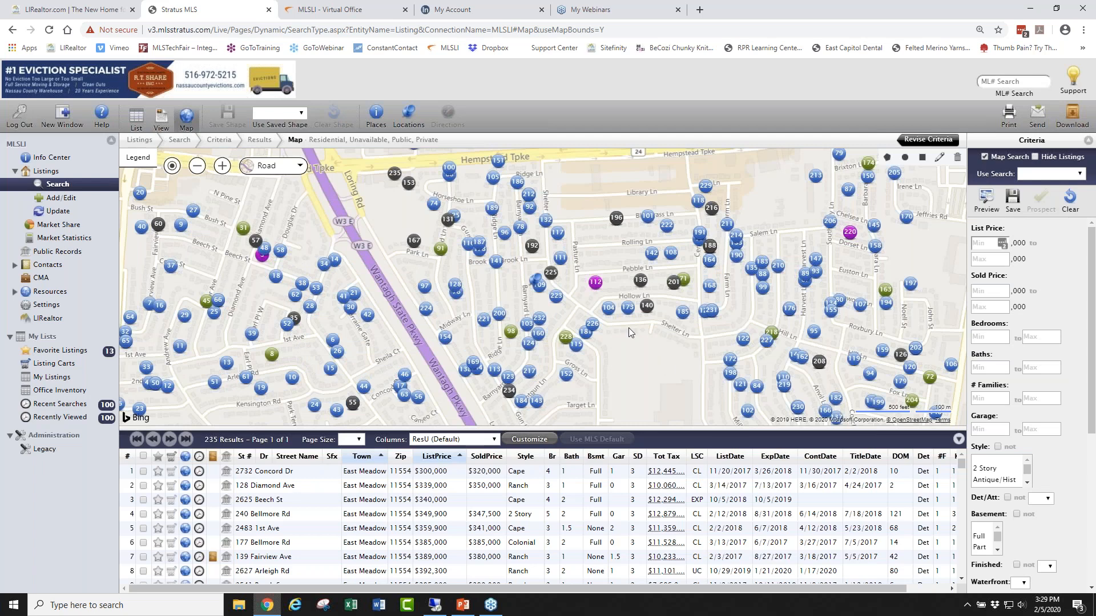
pyautogui.moveTo(594, 283)
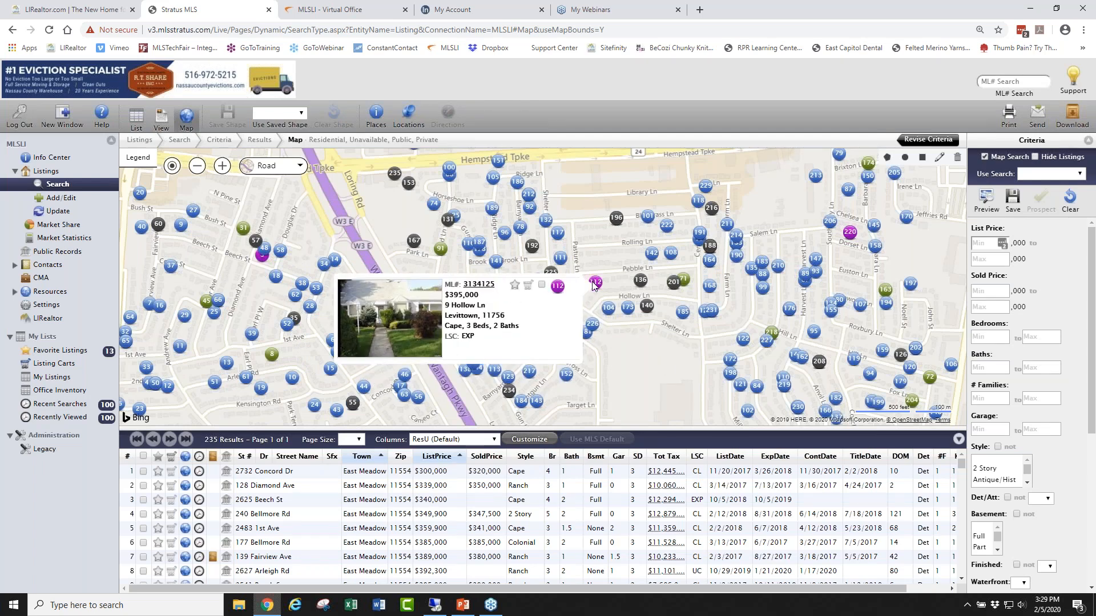
pyautogui.moveTo(850, 235)
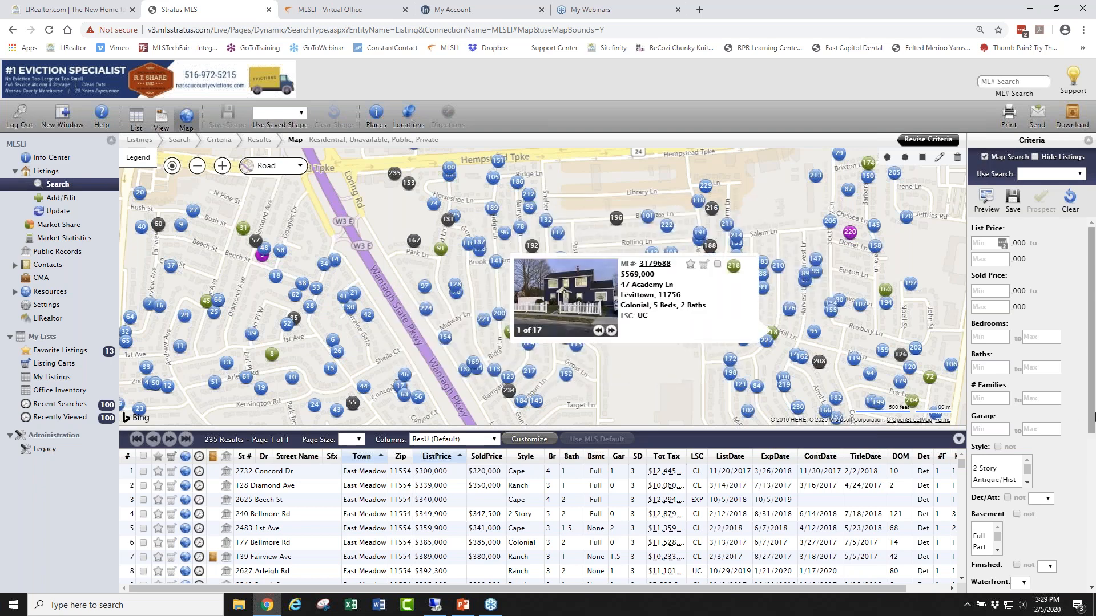
pyautogui.moveTo(1092, 328); pyautogui.dragTo(1092, 522)
pyautogui.moveTo(1010, 468); pyautogui.dragTo(975, 470)
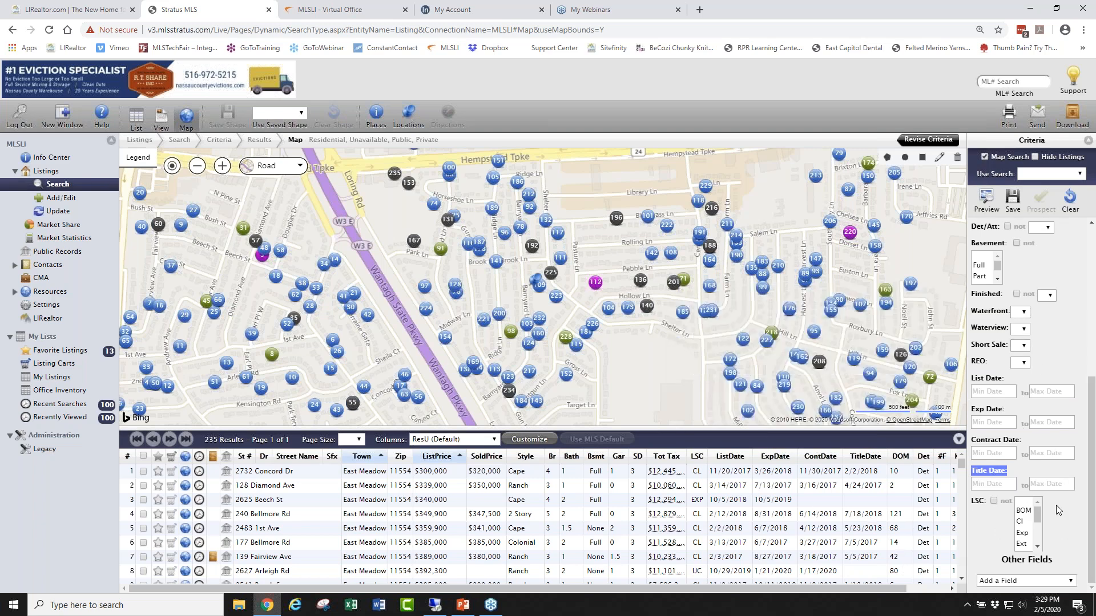
# Set the earliest Title Date to 8/1/2019.
pyautogui.click(994, 484)
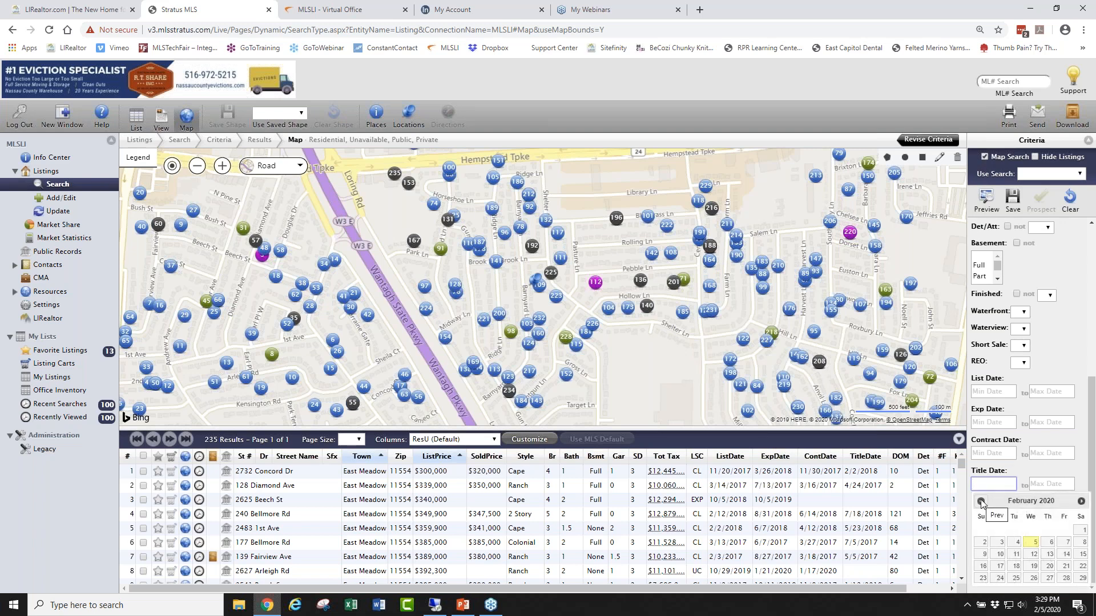
pyautogui.click(982, 501)
pyautogui.click(981, 502)
pyautogui.click(982, 502)
pyautogui.click(981, 502)
pyautogui.click(982, 502)
pyautogui.click(982, 502)
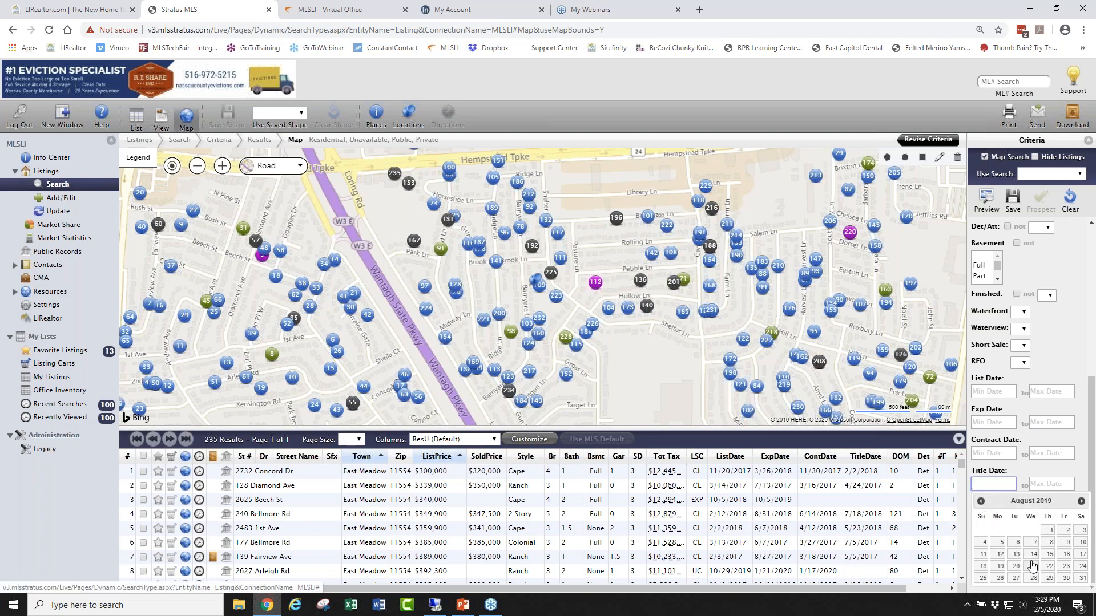
pyautogui.click(1049, 531)
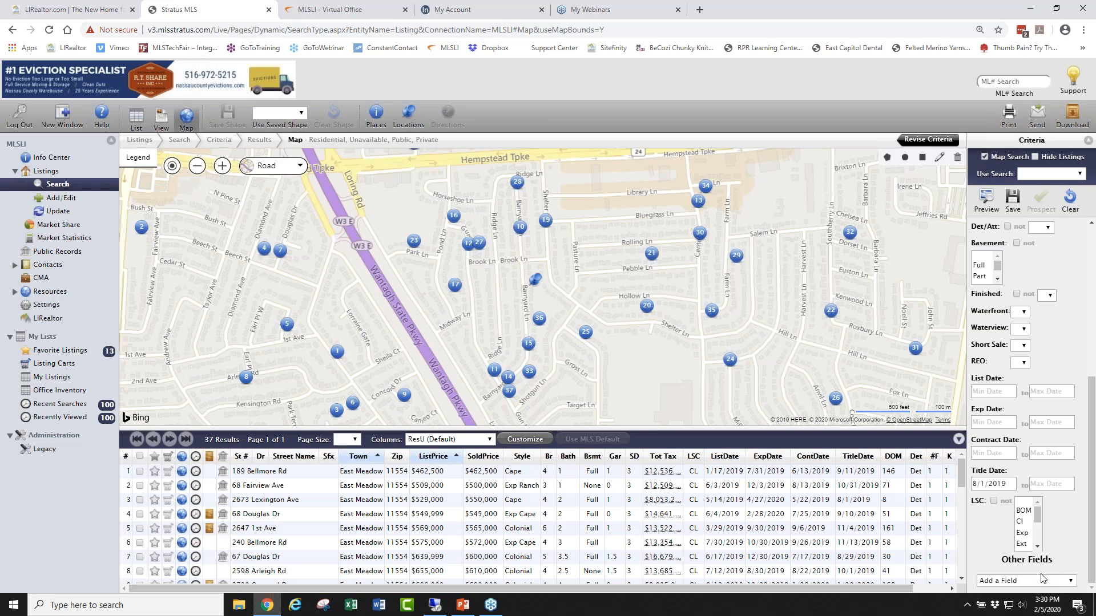
# Select Cape in the Style list.
pyautogui.moveTo(1094, 505); pyautogui.dragTo(1093, 349)
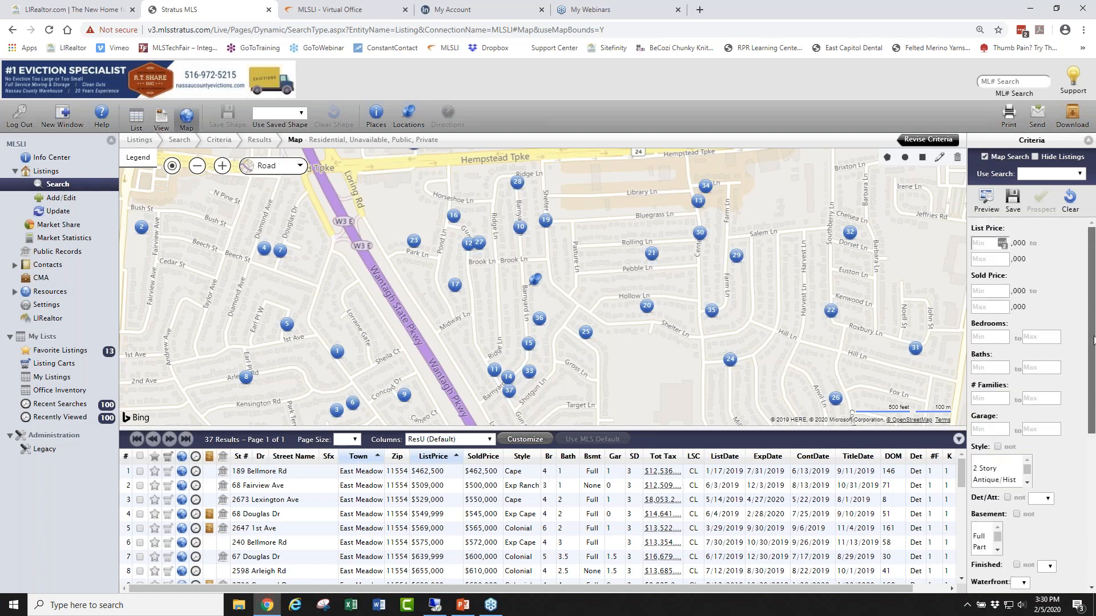
pyautogui.moveTo(1094, 402); pyautogui.dragTo(1094, 556)
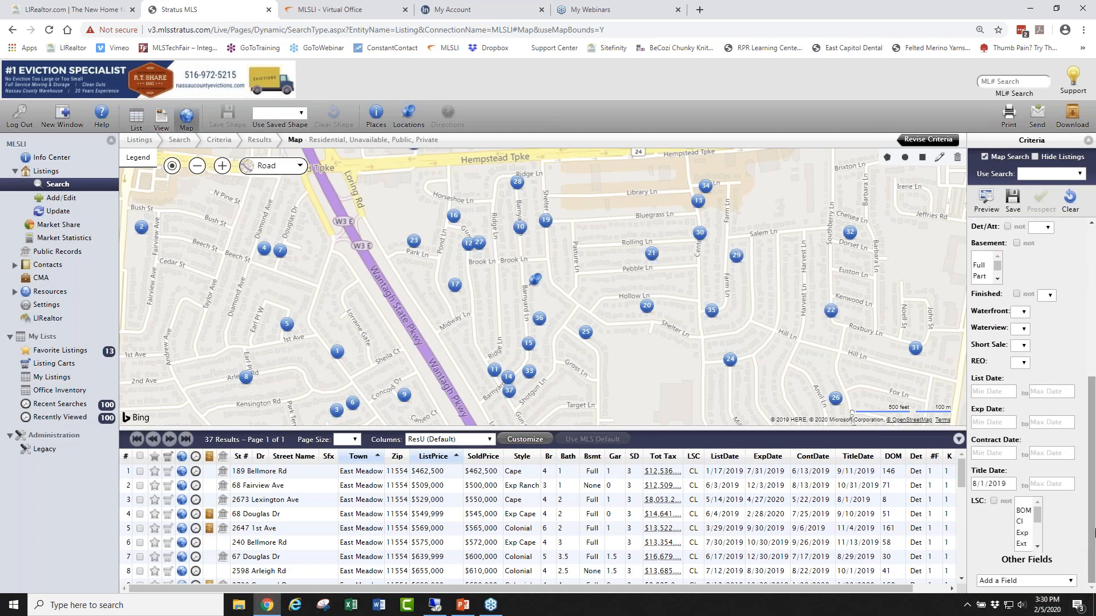
pyautogui.moveTo(1094, 533); pyautogui.dragTo(1090, 465)
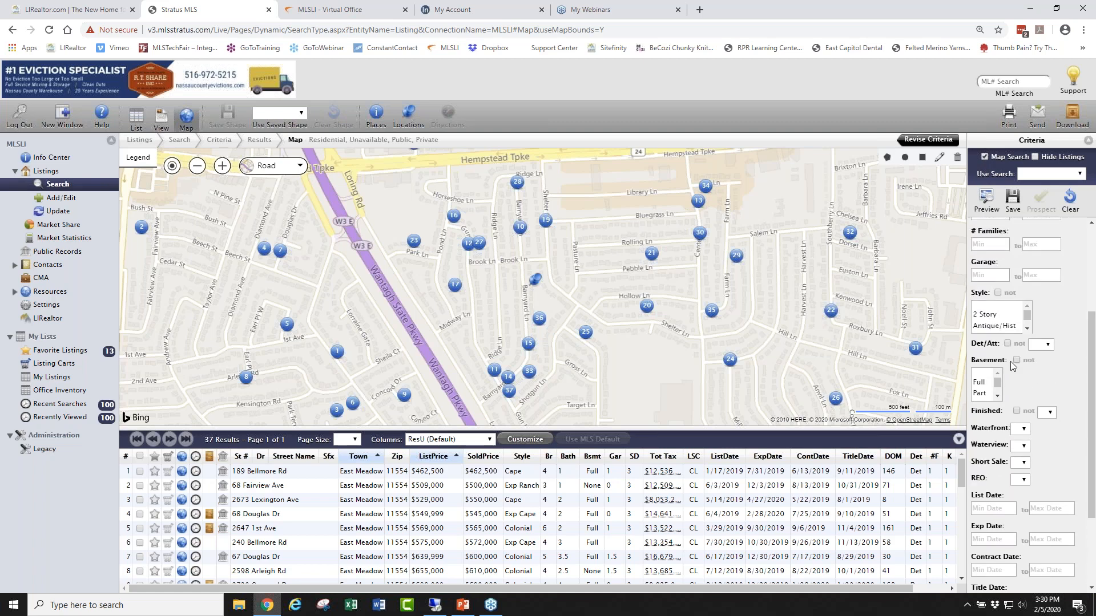
pyautogui.click(1027, 329)
pyautogui.click(1027, 328)
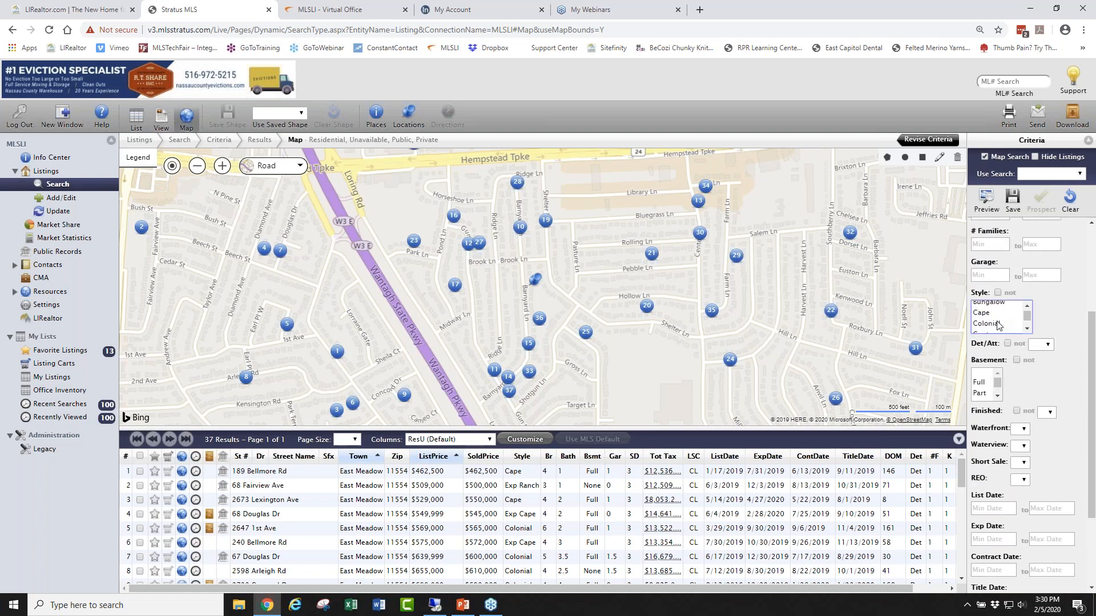
pyautogui.click(989, 317)
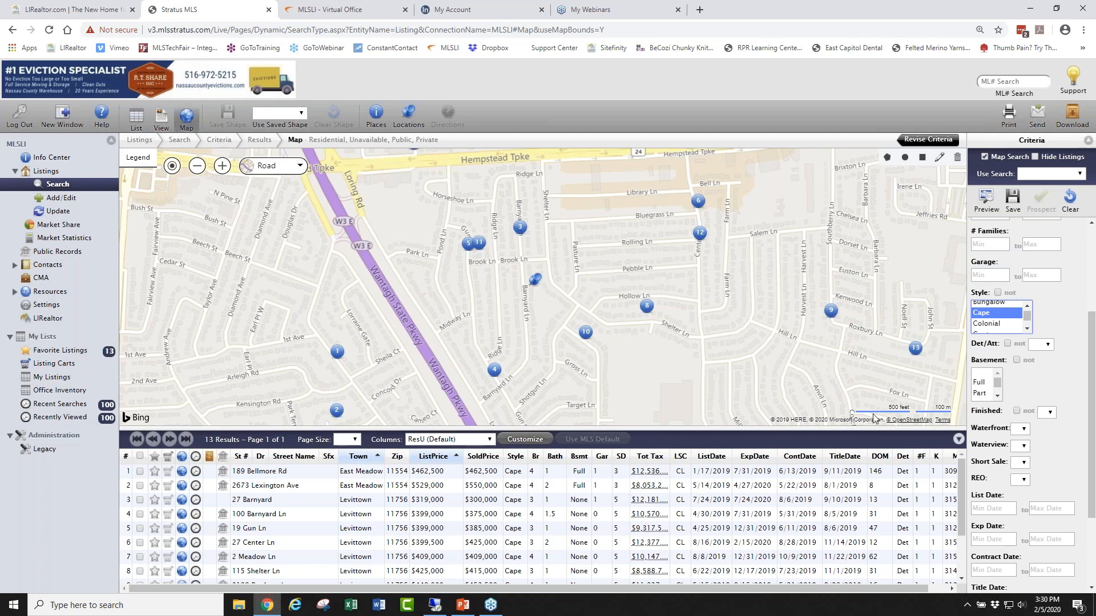
pyautogui.scroll(3, 1094, 346)
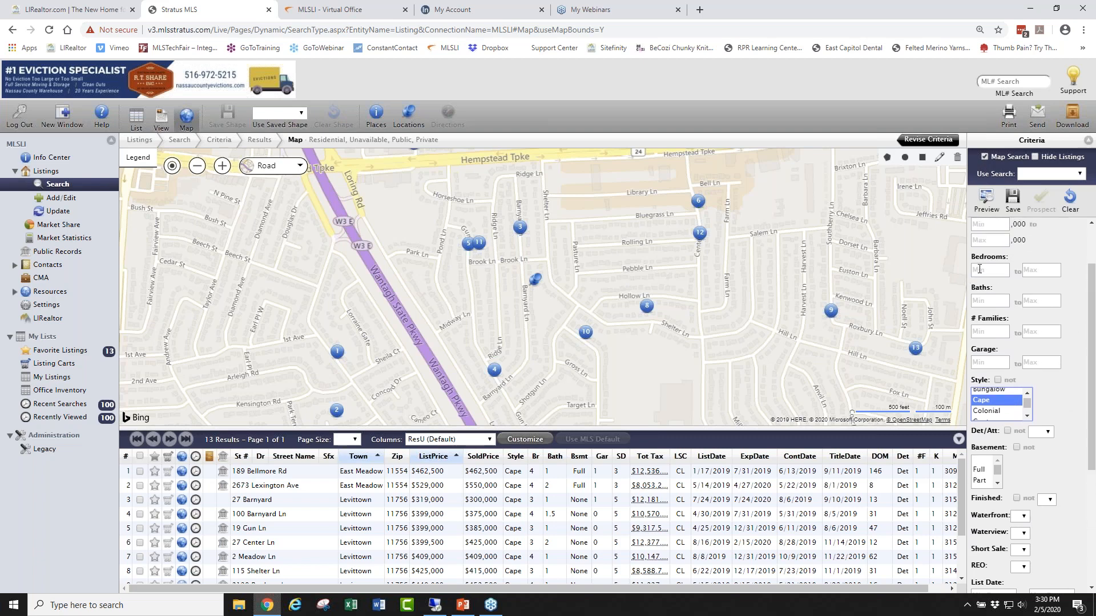
pyautogui.click(977, 270)
pyautogui.write('3')
pyautogui.press('Tab')
pyautogui.write('3')
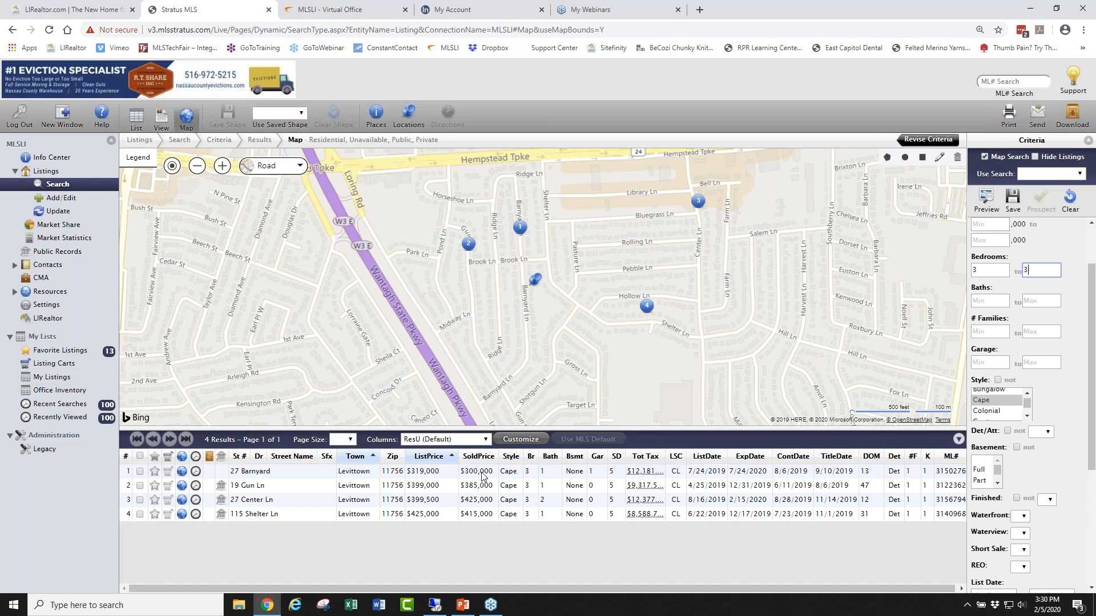
pyautogui.click(468, 244)
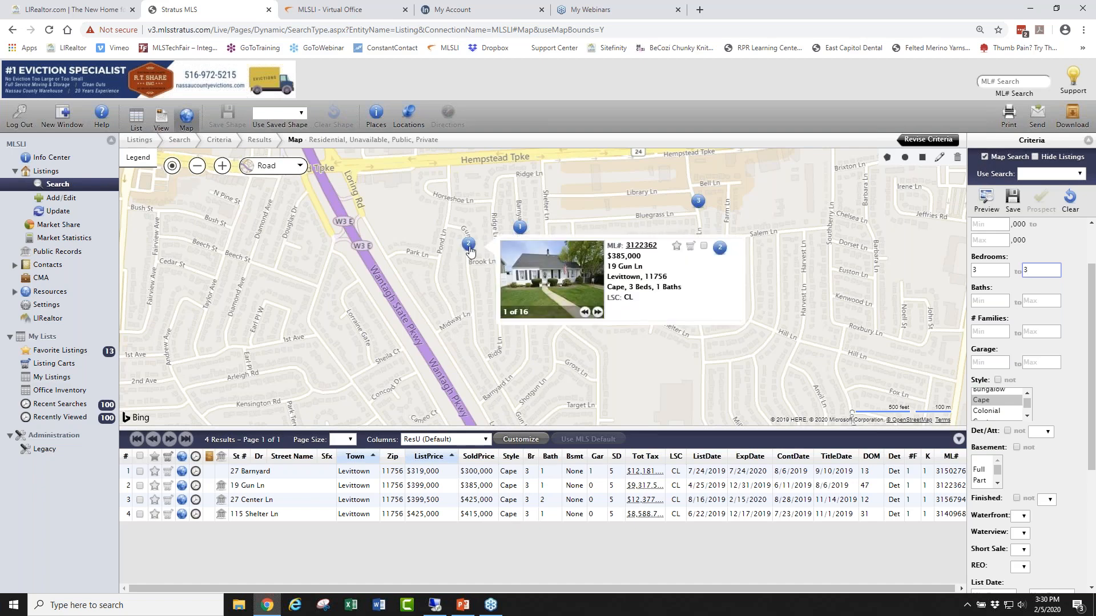
pyautogui.click(641, 247)
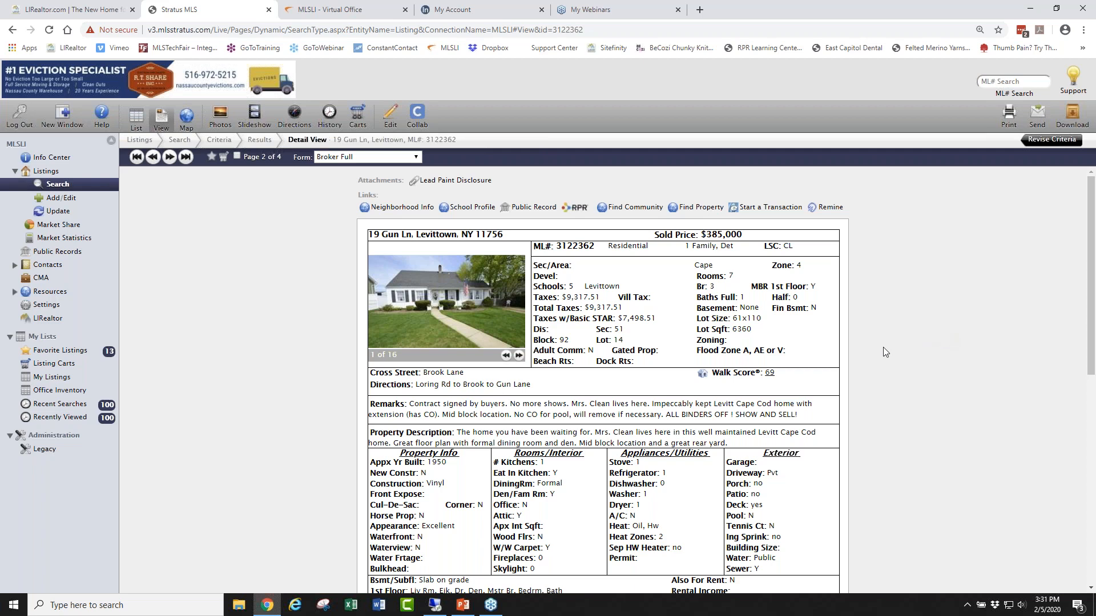
pyautogui.scroll(-6, 883, 343)
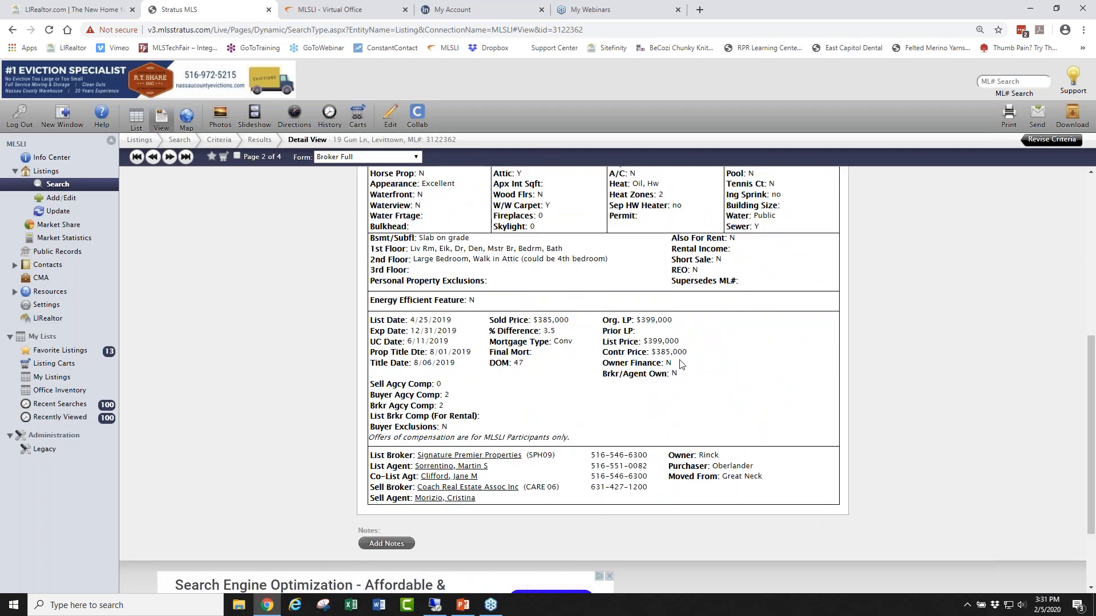
pyautogui.moveTo(679, 324); pyautogui.dragTo(636, 321)
pyautogui.moveTo(571, 321); pyautogui.dragTo(531, 324)
pyautogui.click(584, 361)
pyautogui.moveTo(537, 364); pyautogui.dragTo(492, 365)
pyautogui.scroll(5, 774, 371)
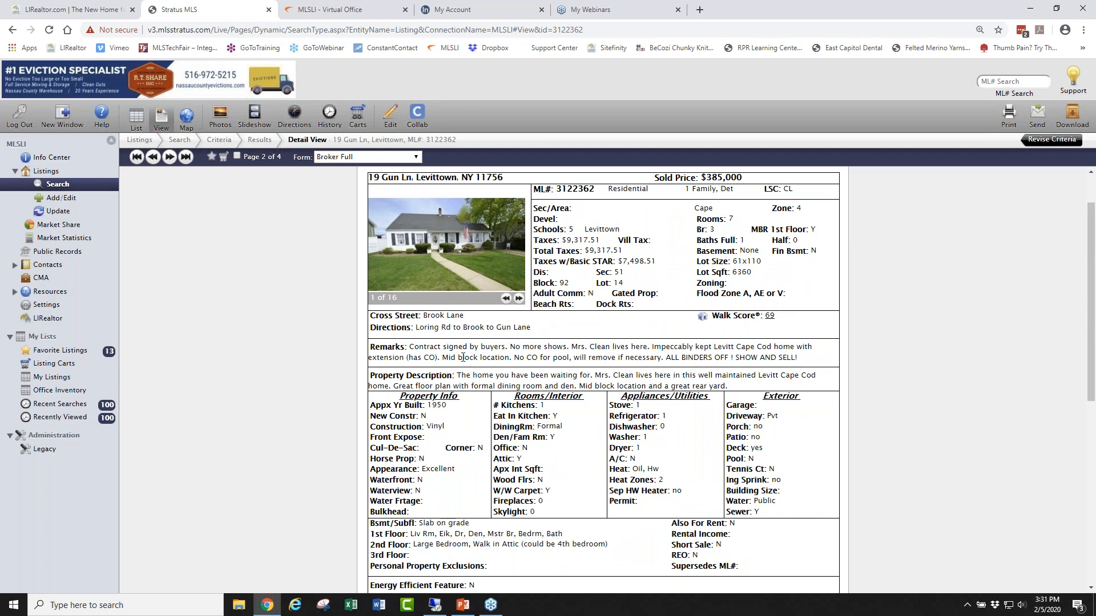
pyautogui.moveTo(462, 372); pyautogui.dragTo(808, 392)
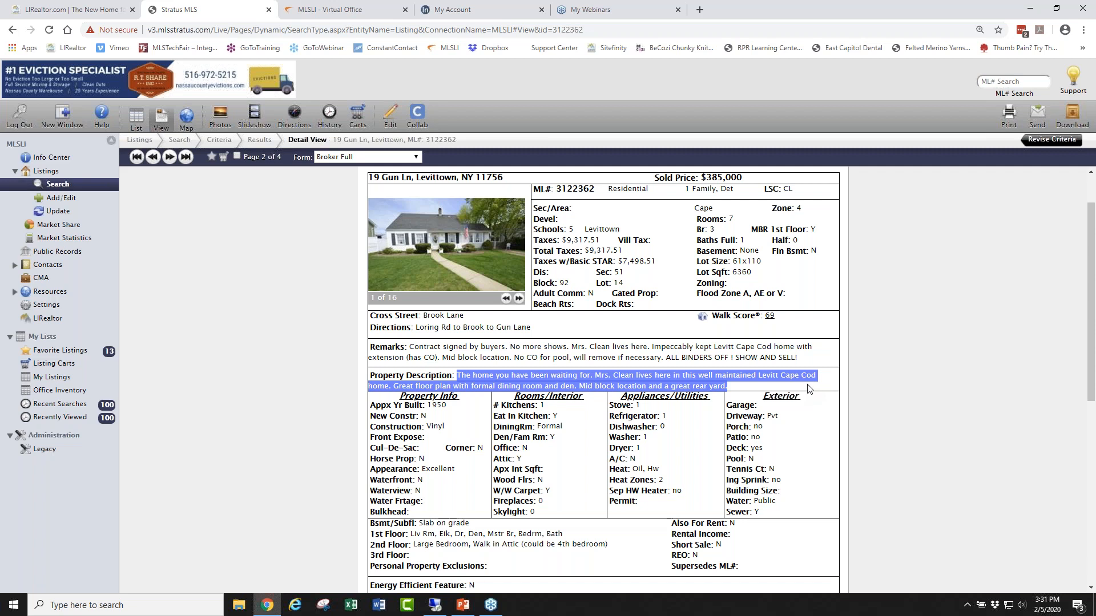
pyautogui.click(808, 389)
pyautogui.scroll(1, 894, 321)
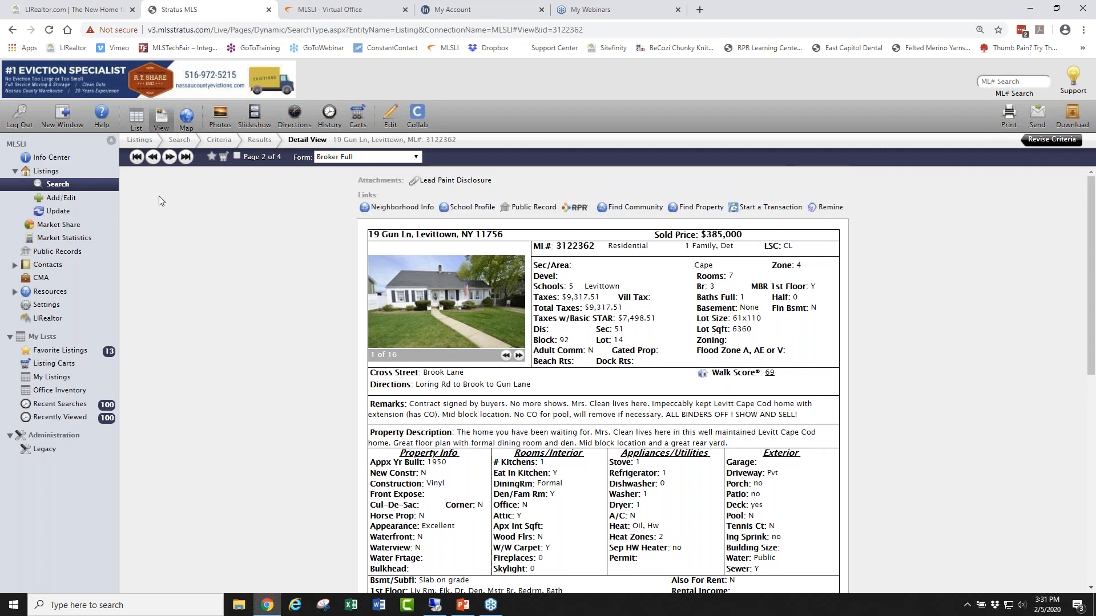
pyautogui.click(170, 159)
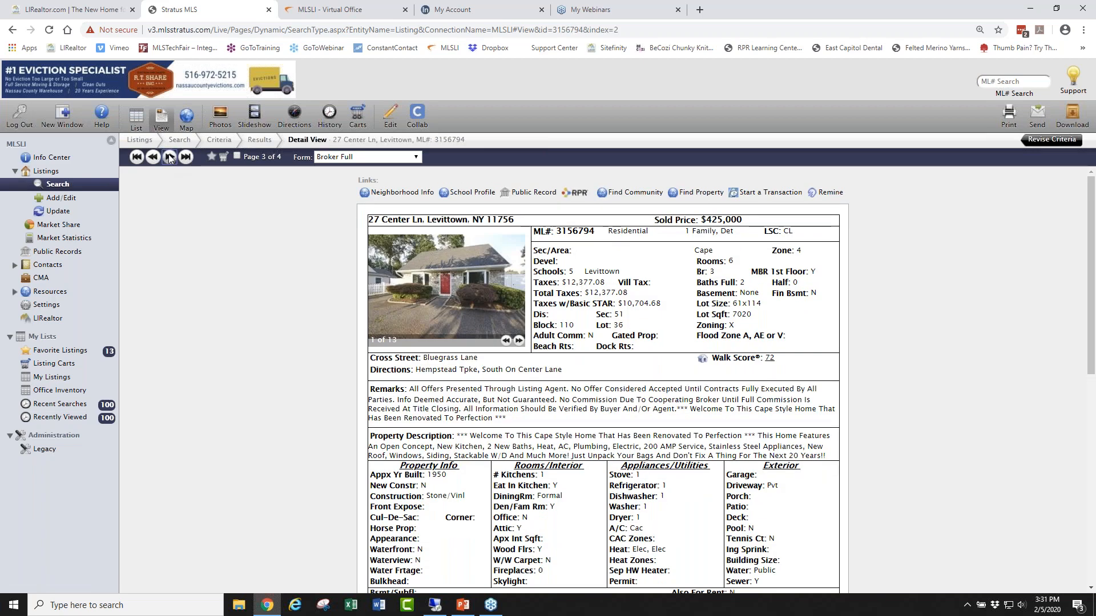
pyautogui.moveTo(625, 437); pyautogui.dragTo(742, 431)
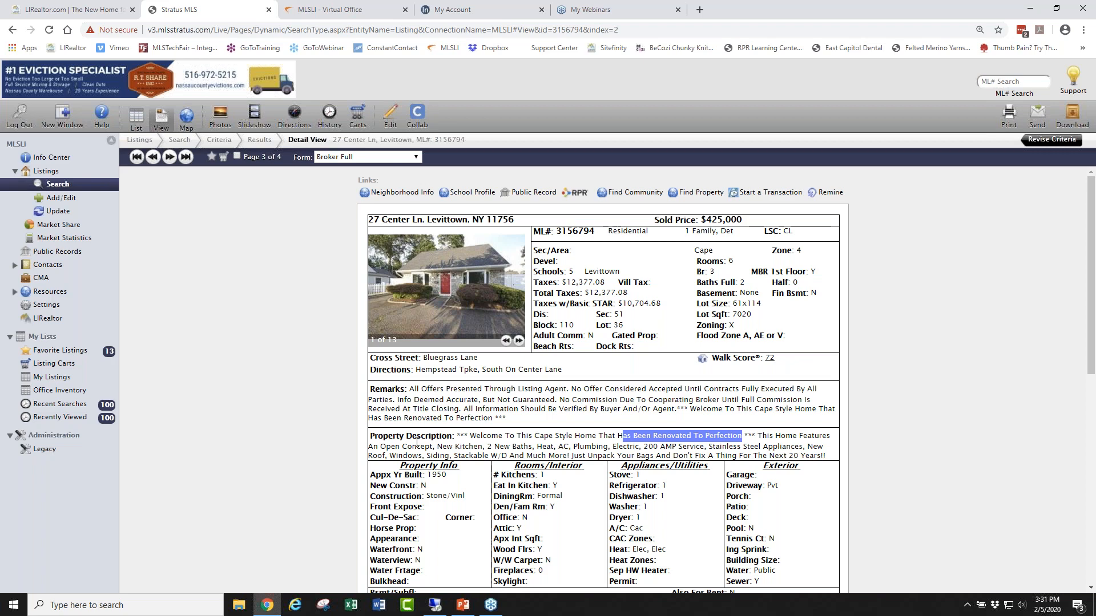
pyautogui.click(451, 292)
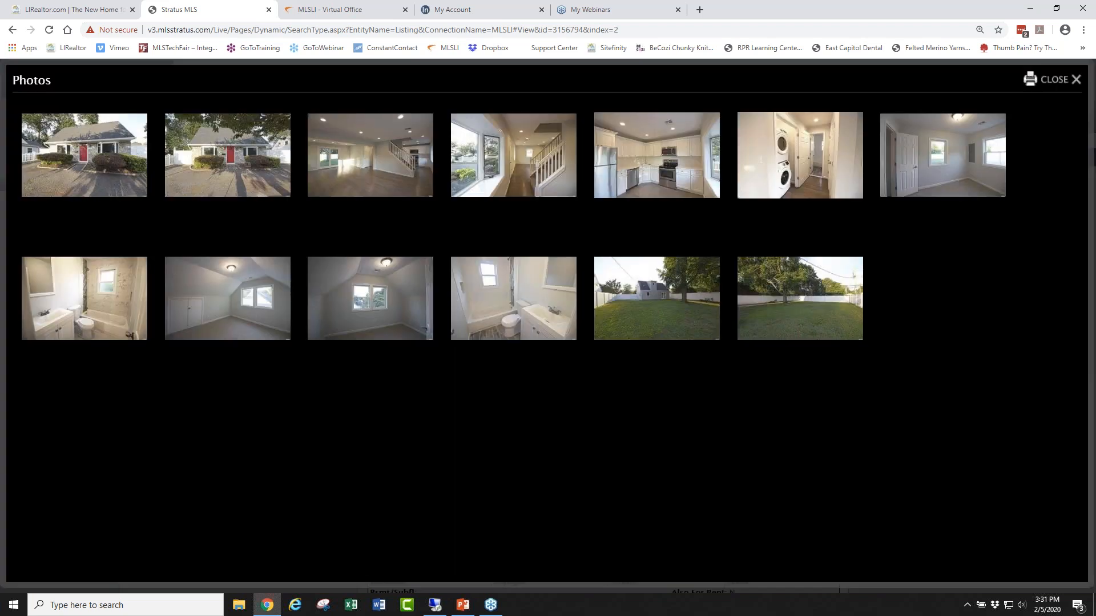
pyautogui.click(657, 155)
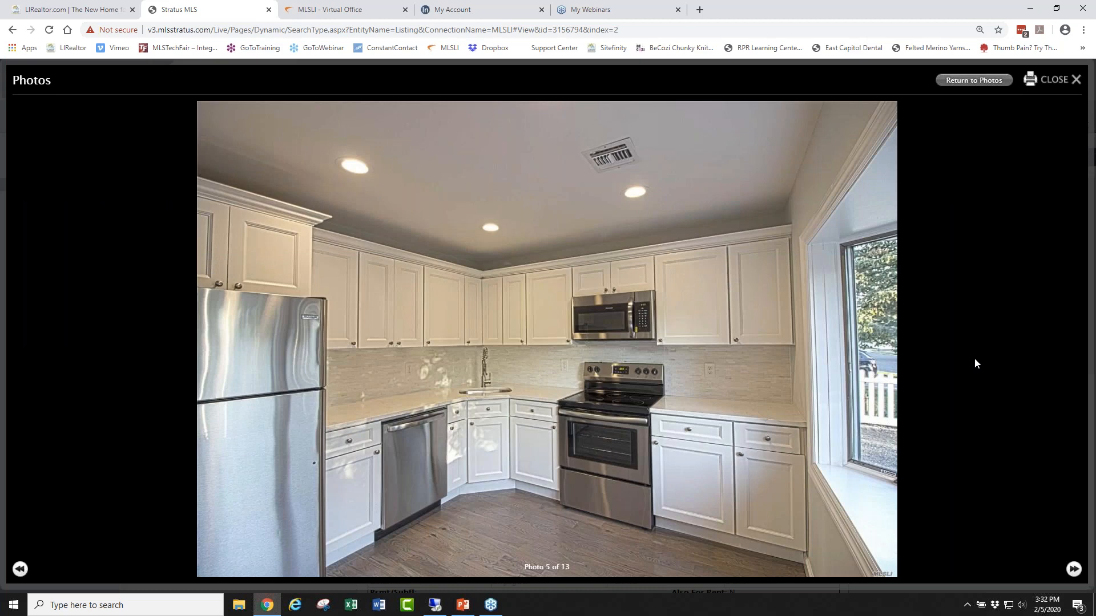
pyautogui.click(1074, 569)
pyautogui.click(1075, 569)
pyautogui.click(1076, 569)
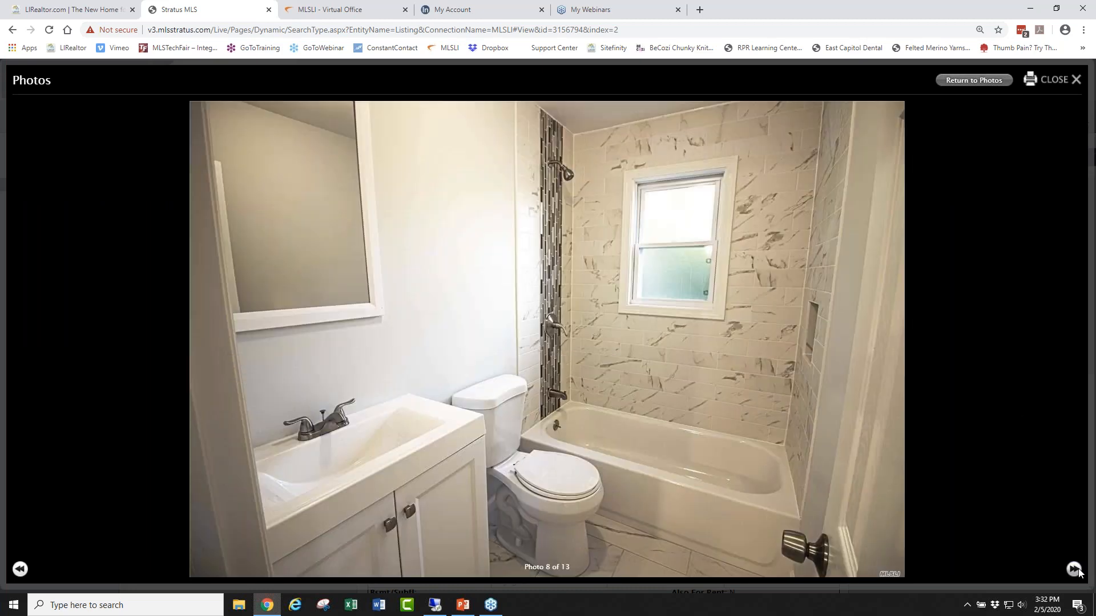
pyautogui.click(1074, 568)
pyautogui.click(1074, 569)
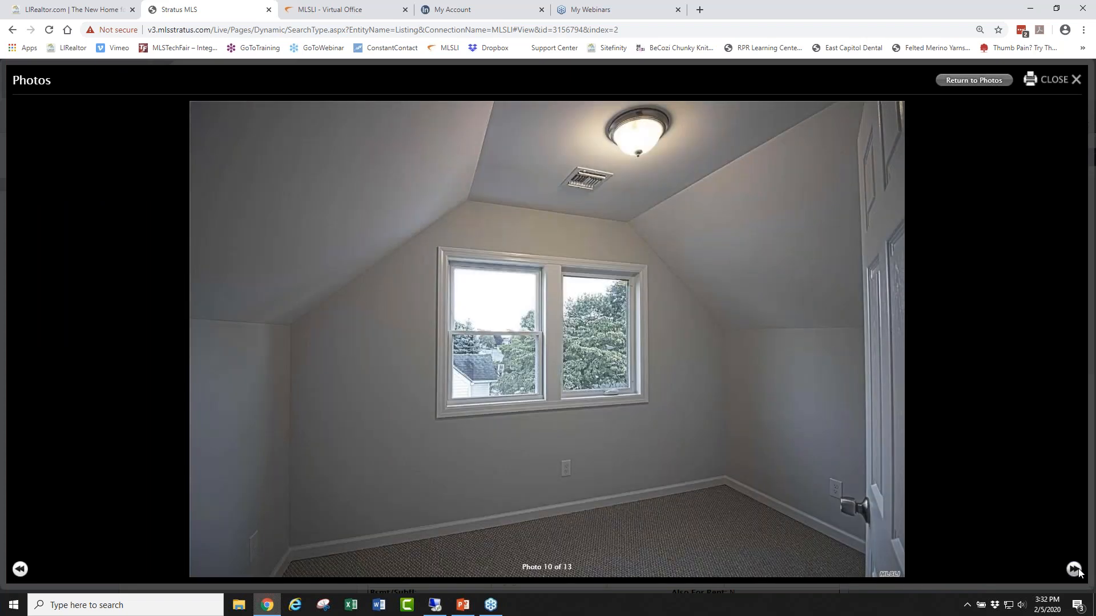
pyautogui.click(1074, 568)
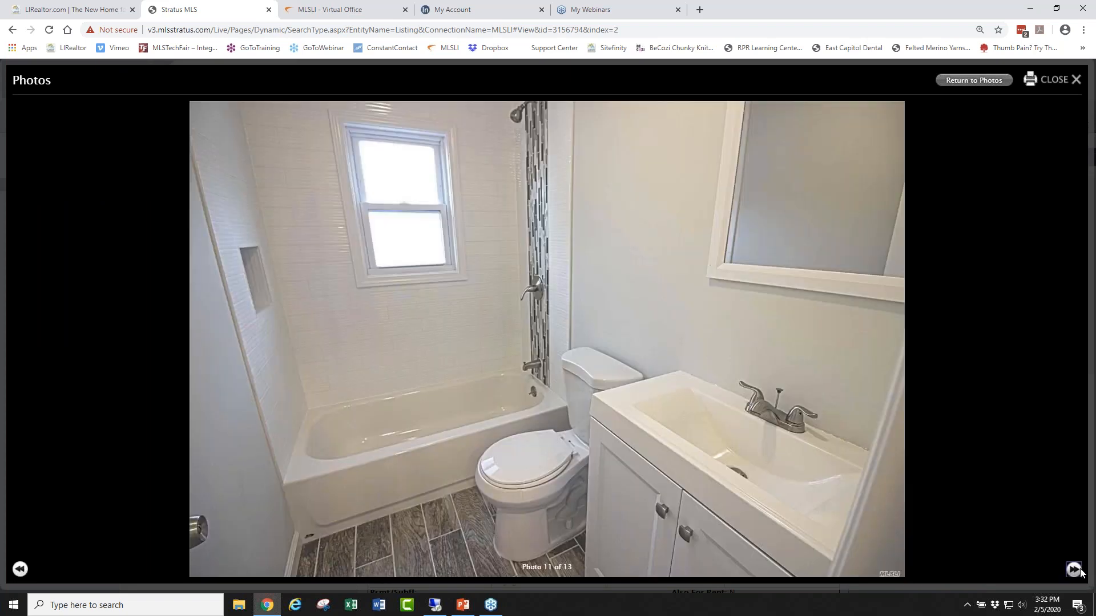
pyautogui.click(1078, 570)
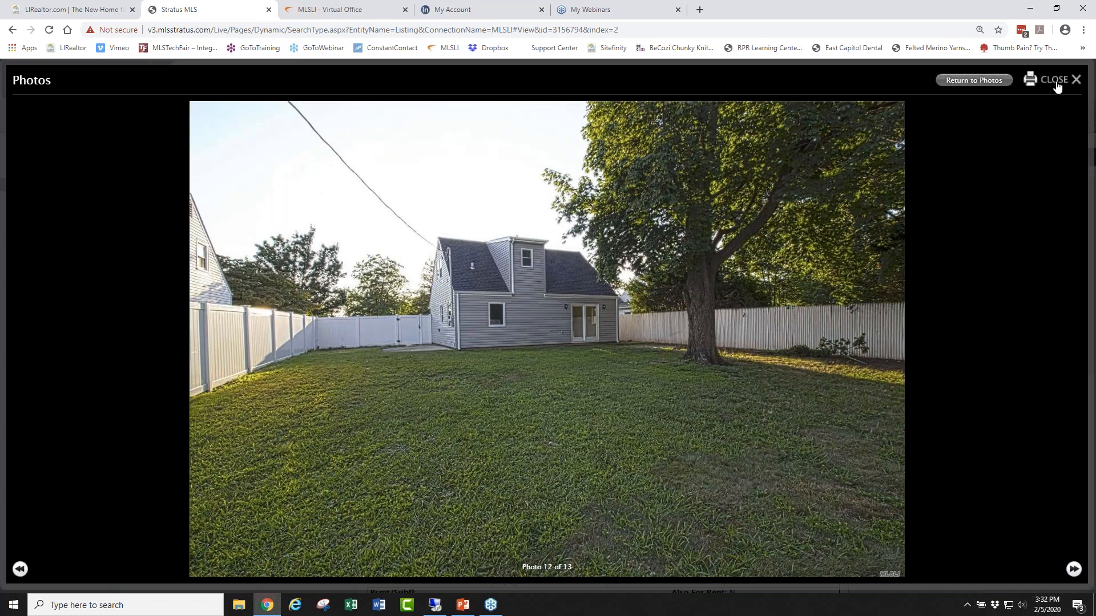
pyautogui.click(1055, 83)
pyautogui.click(953, 358)
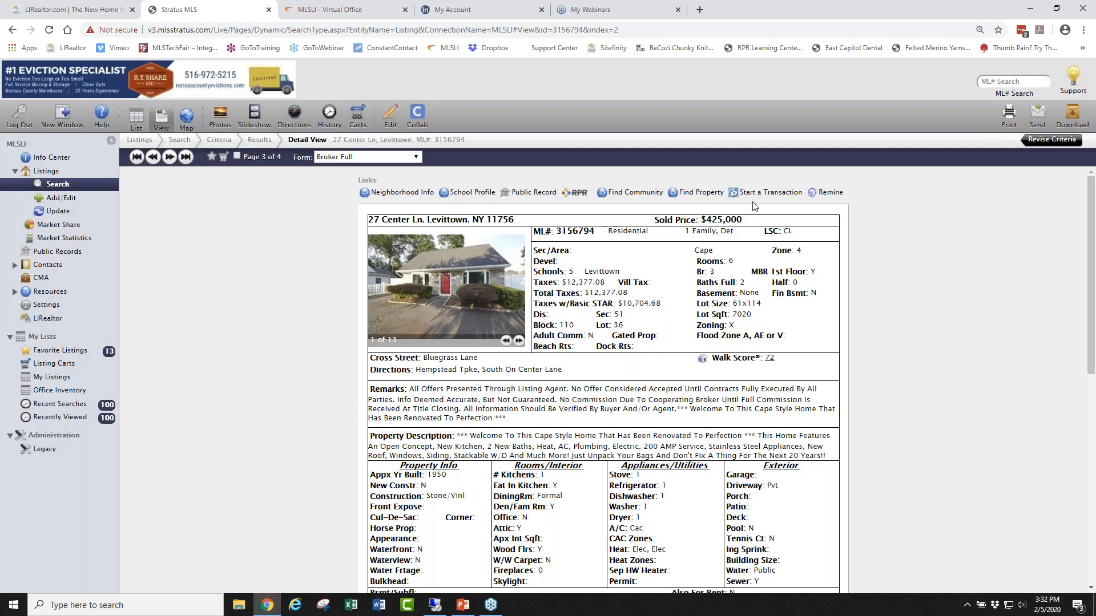
pyautogui.scroll(-6, 875, 306)
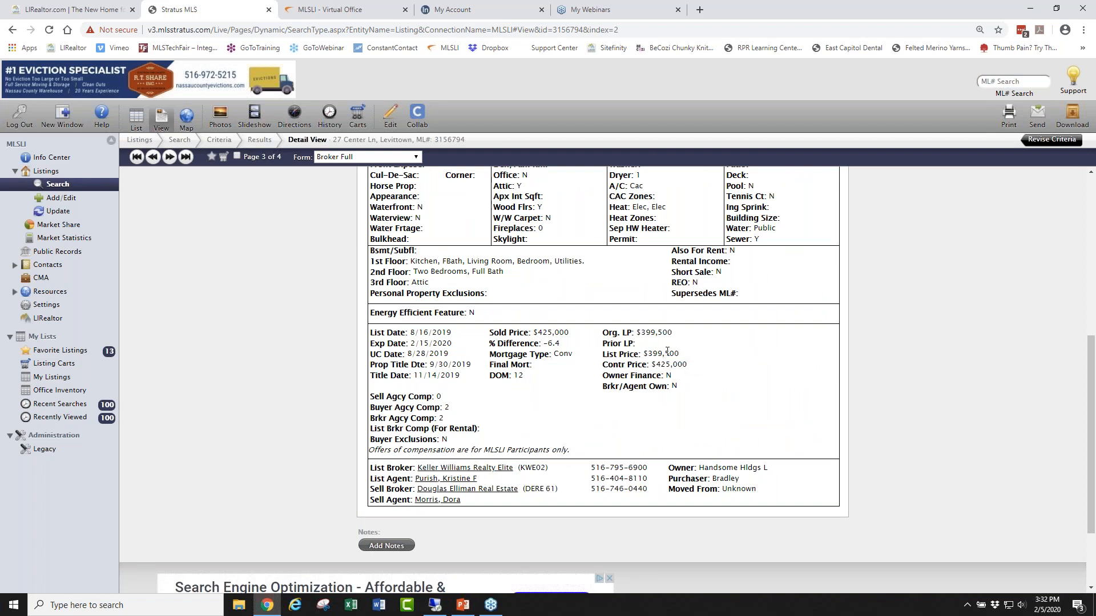
pyautogui.moveTo(679, 355); pyautogui.dragTo(643, 355)
pyautogui.scroll(5, 876, 374)
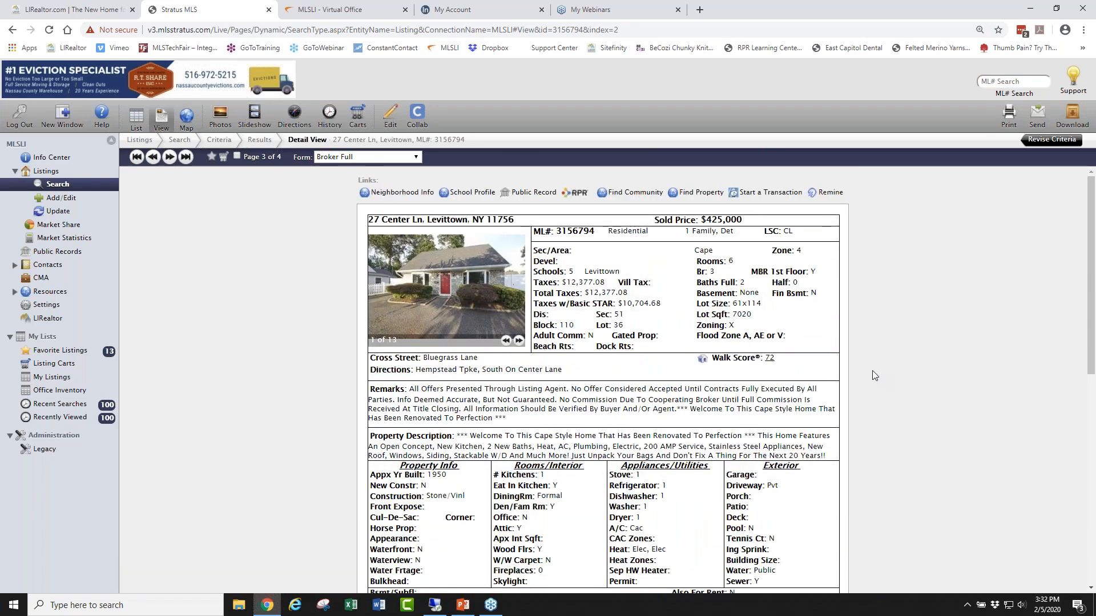
pyautogui.scroll(-5, 872, 375)
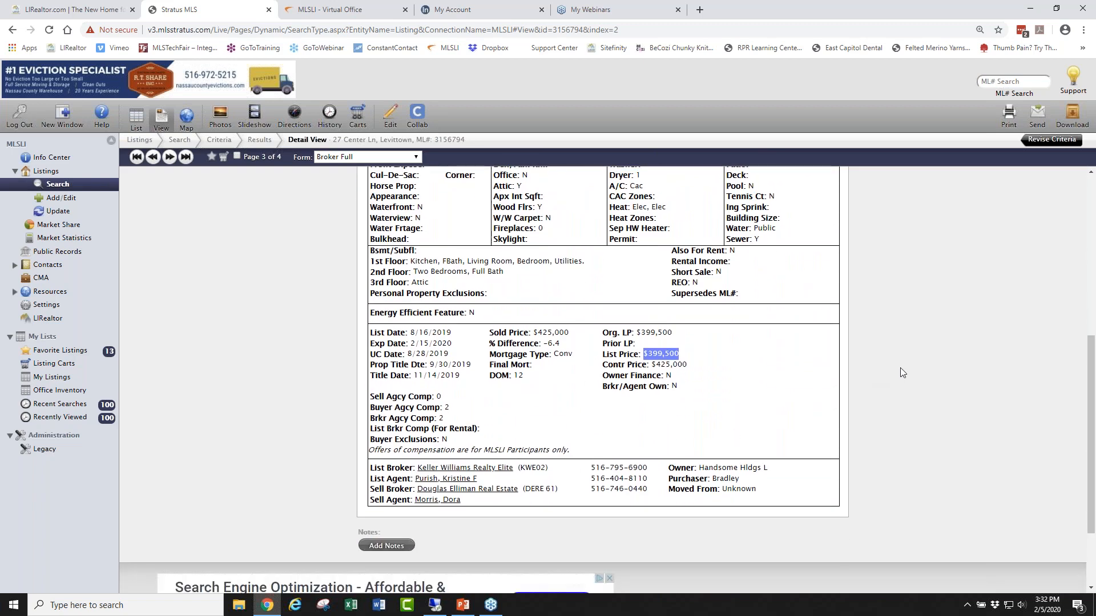
pyautogui.moveTo(529, 381); pyautogui.dragTo(489, 380)
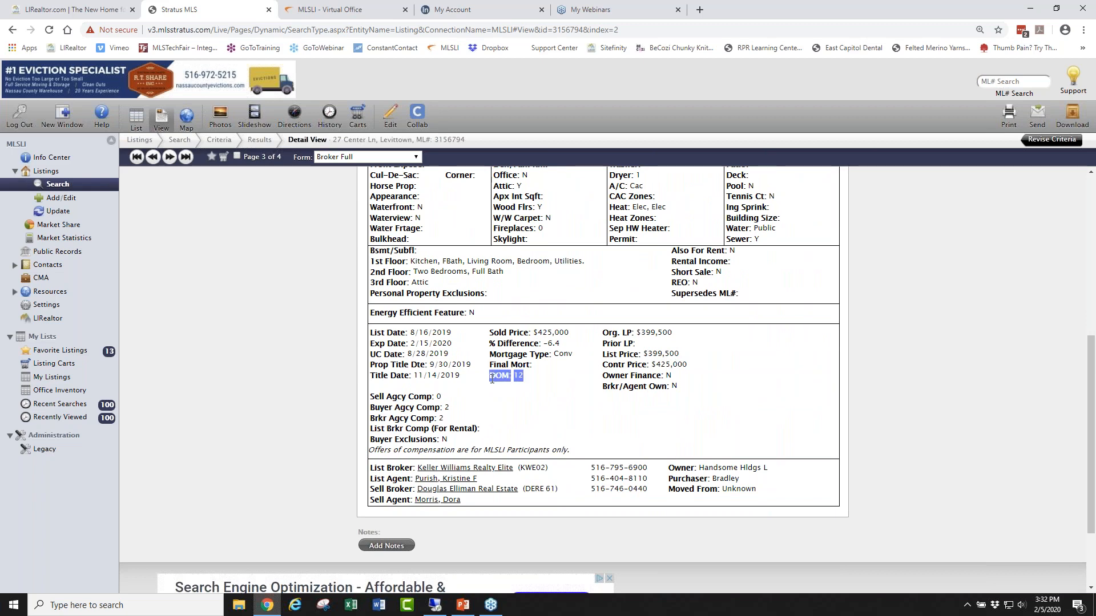
pyautogui.click(549, 384)
pyautogui.scroll(6, 934, 368)
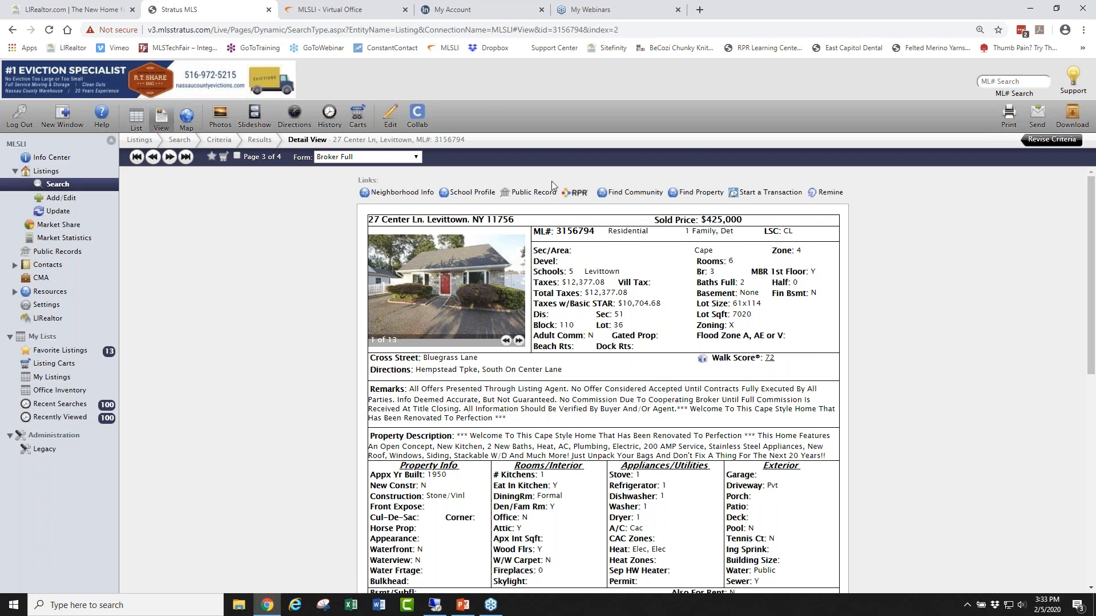
pyautogui.click(575, 194)
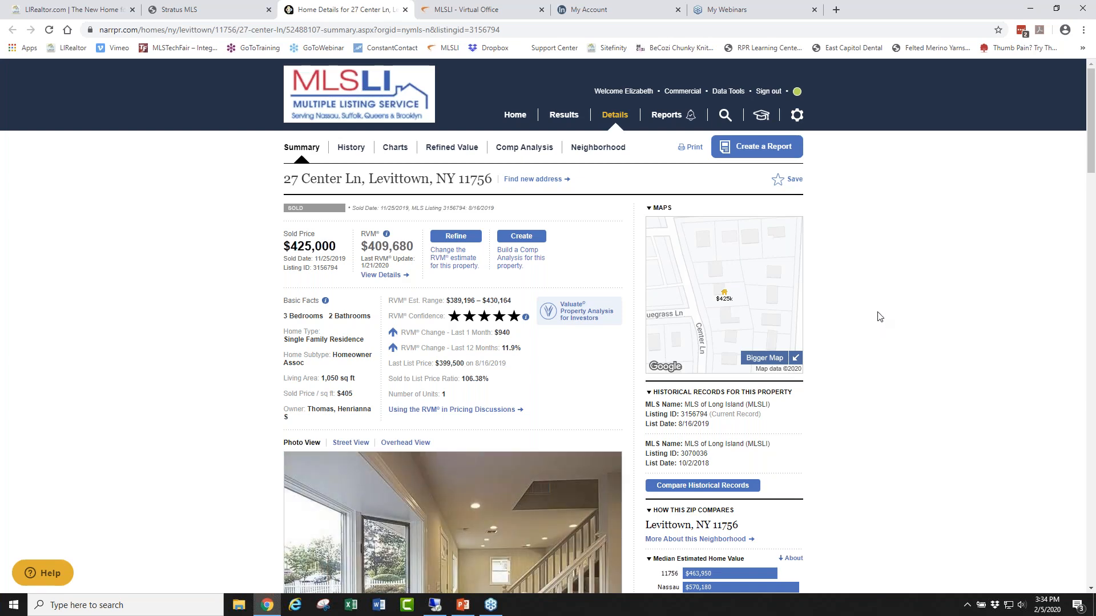
pyautogui.scroll(-4, 849, 299)
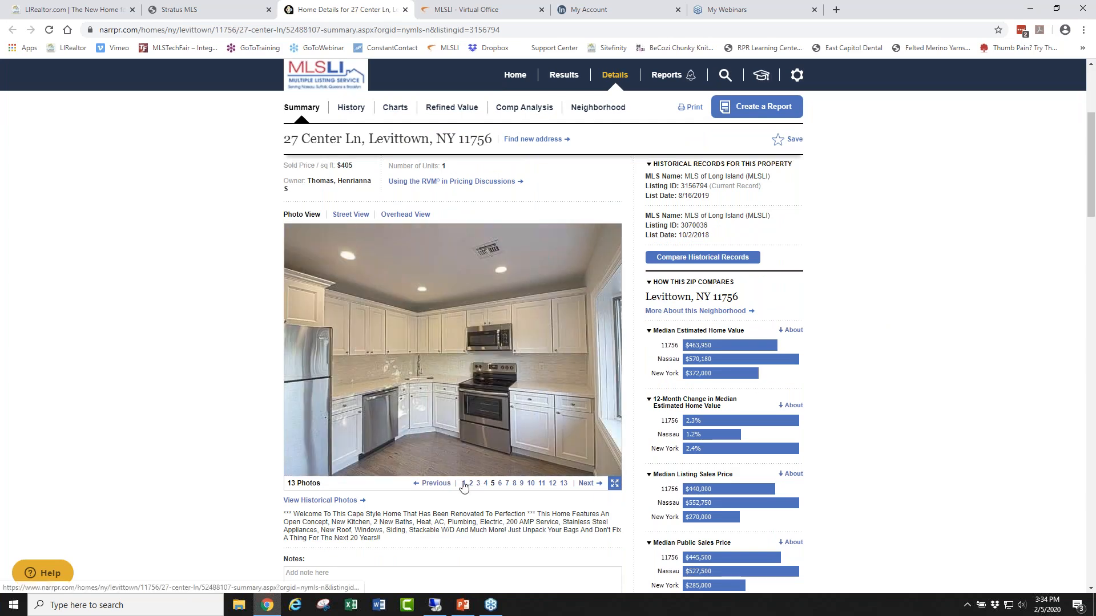
pyautogui.click(464, 485)
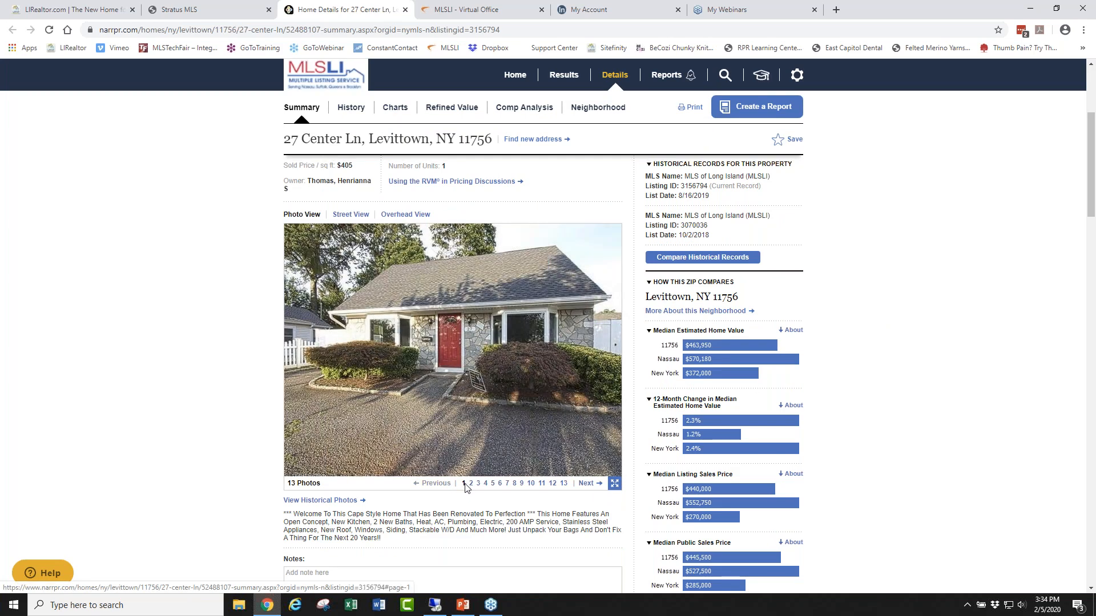
pyautogui.click(200, 10)
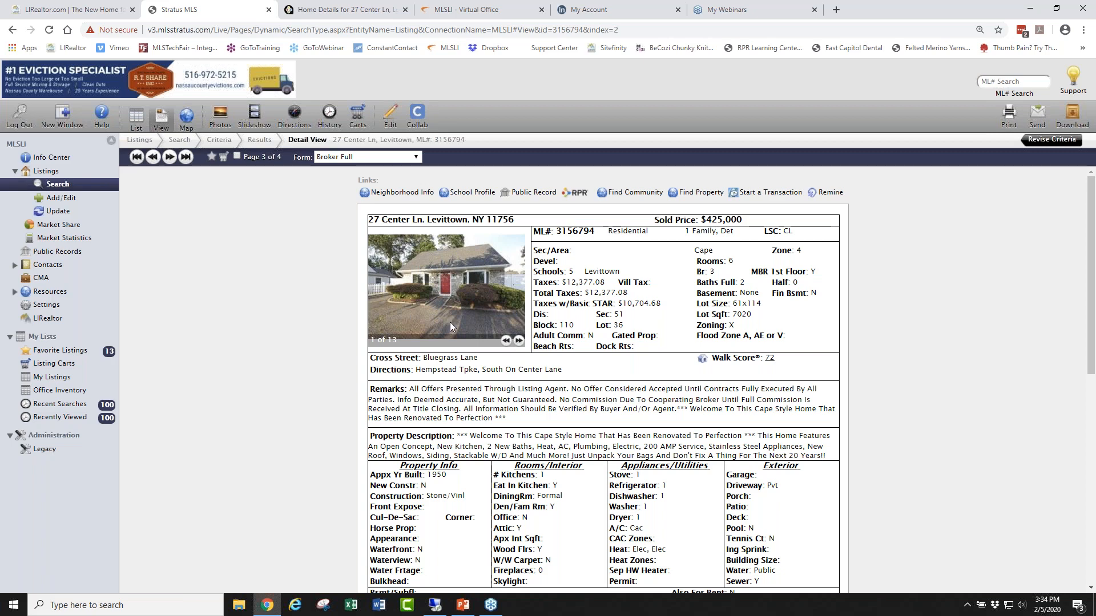
pyautogui.click(347, 10)
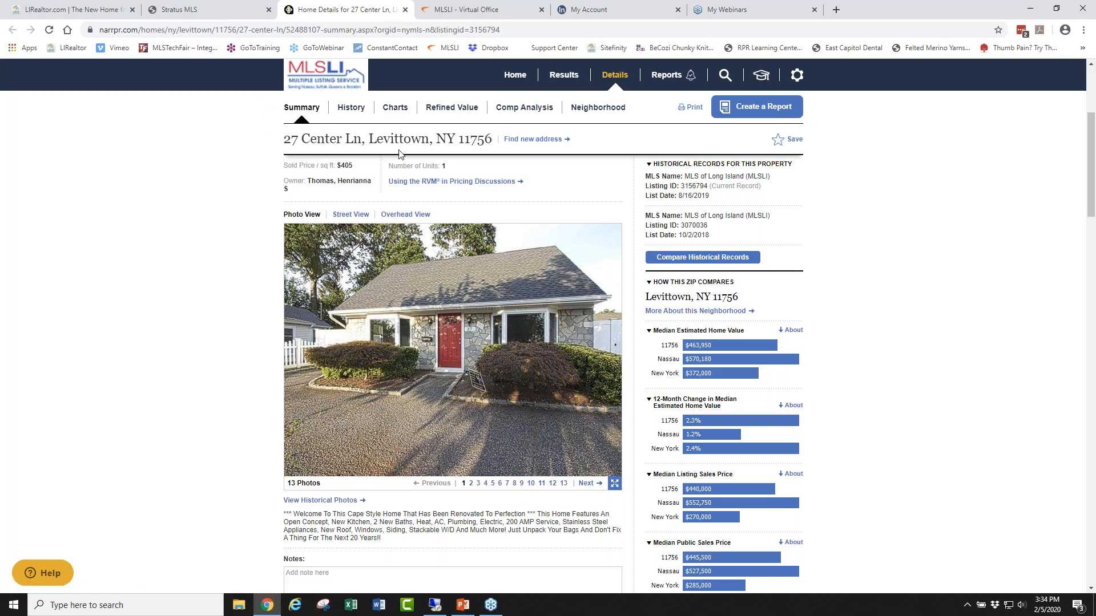
pyautogui.scroll(-6, 822, 440)
pyautogui.scroll(-6, 822, 439)
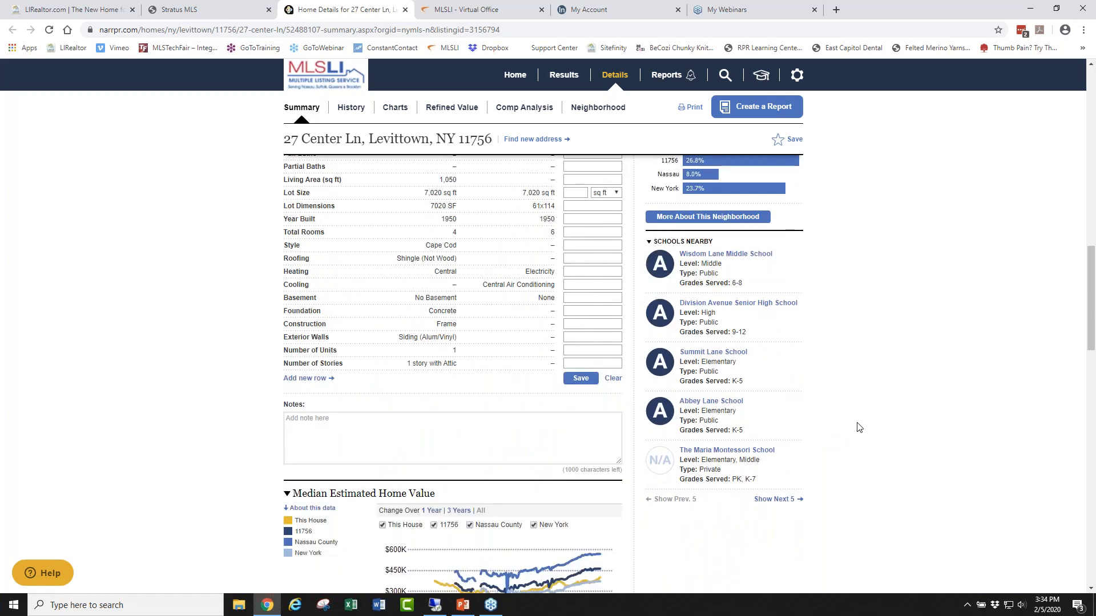
pyautogui.scroll(-3, 858, 426)
pyautogui.scroll(11, 856, 419)
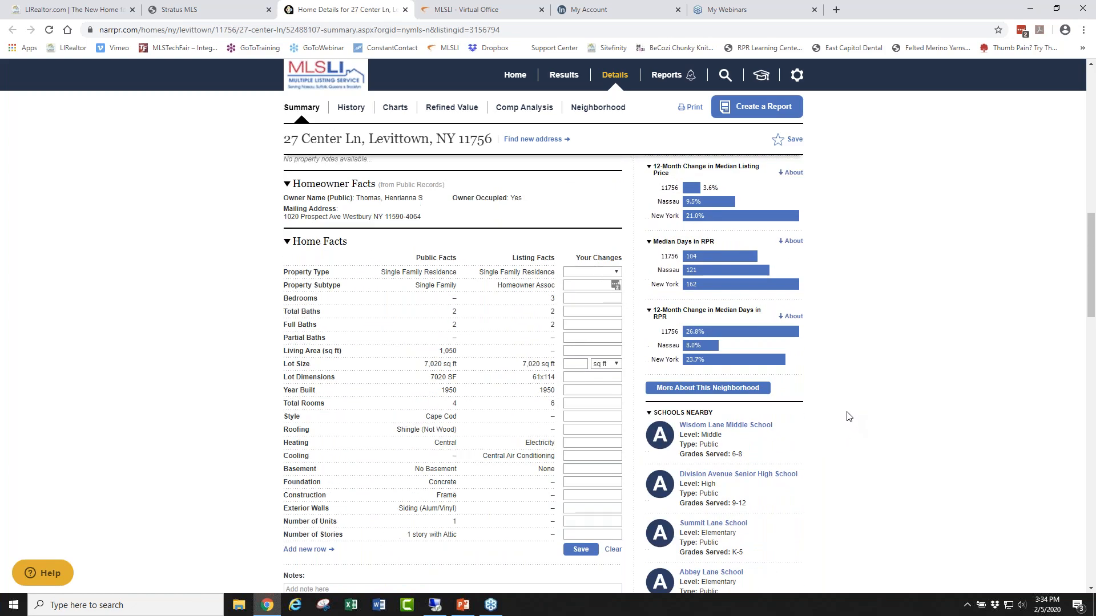
pyautogui.scroll(8, 867, 393)
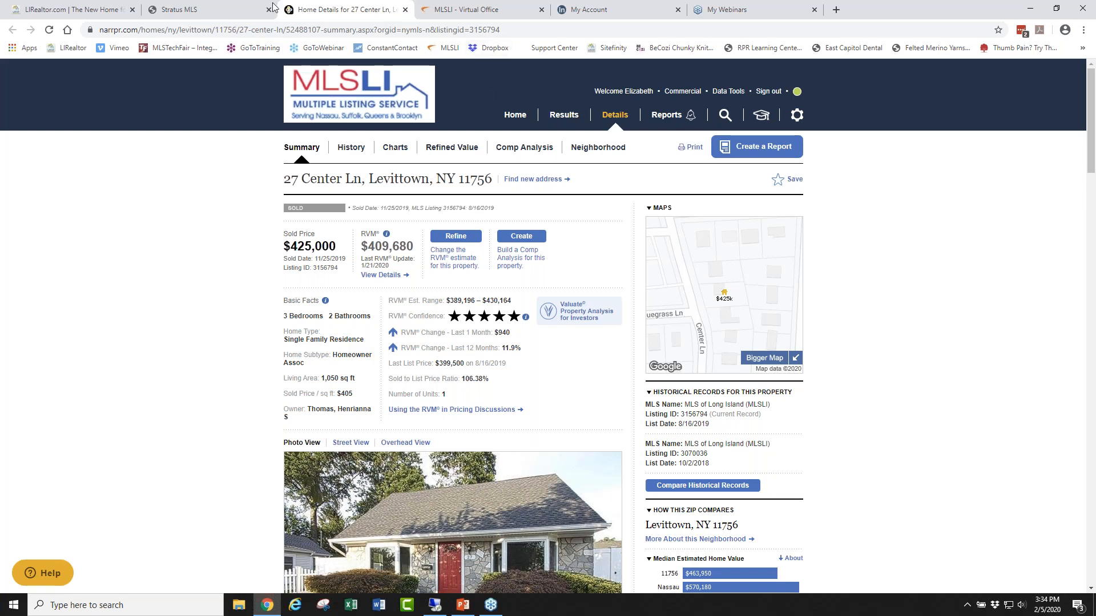
pyautogui.click(191, 8)
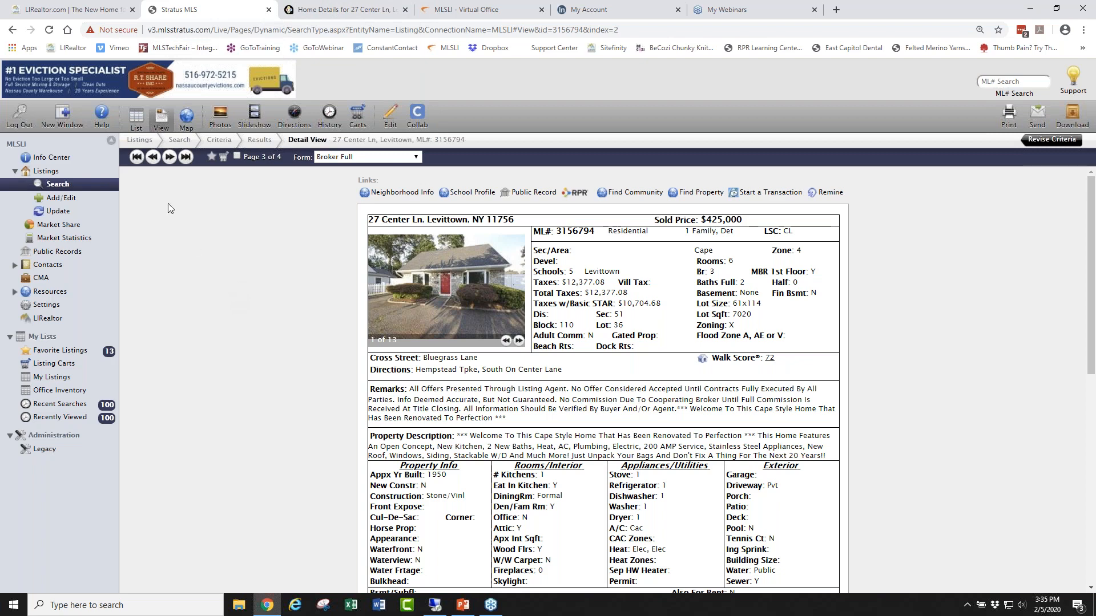
pyautogui.click(187, 120)
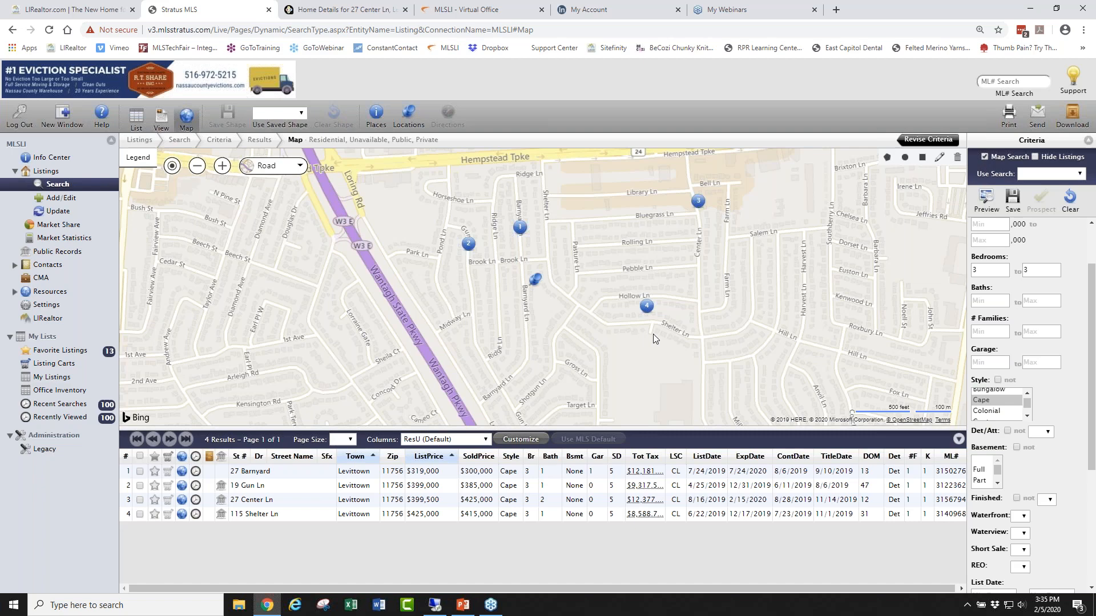
pyautogui.moveTo(468, 244)
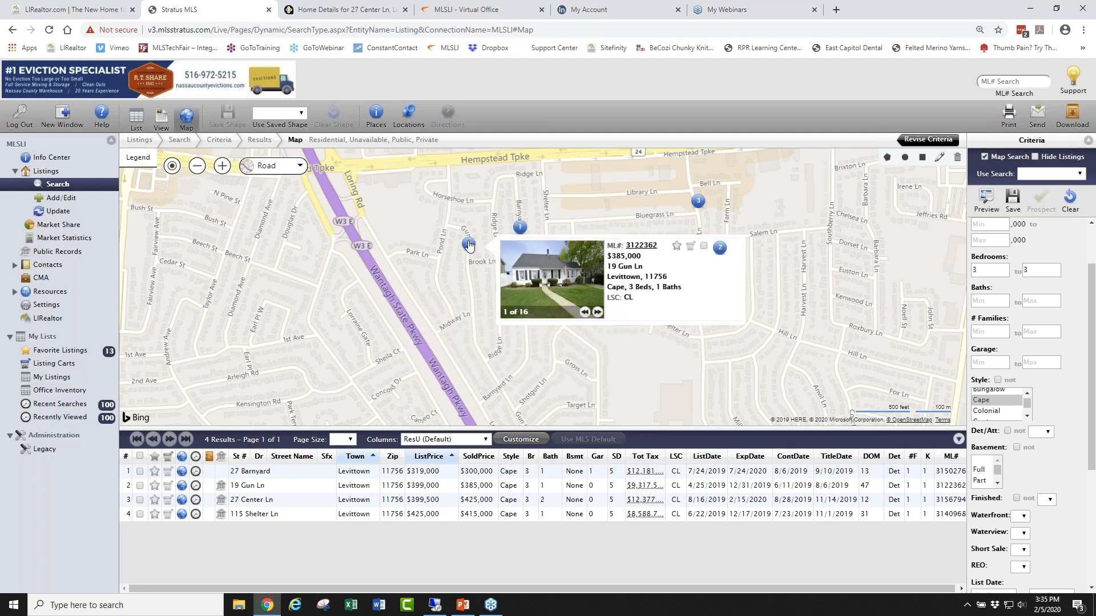
pyautogui.click(691, 247)
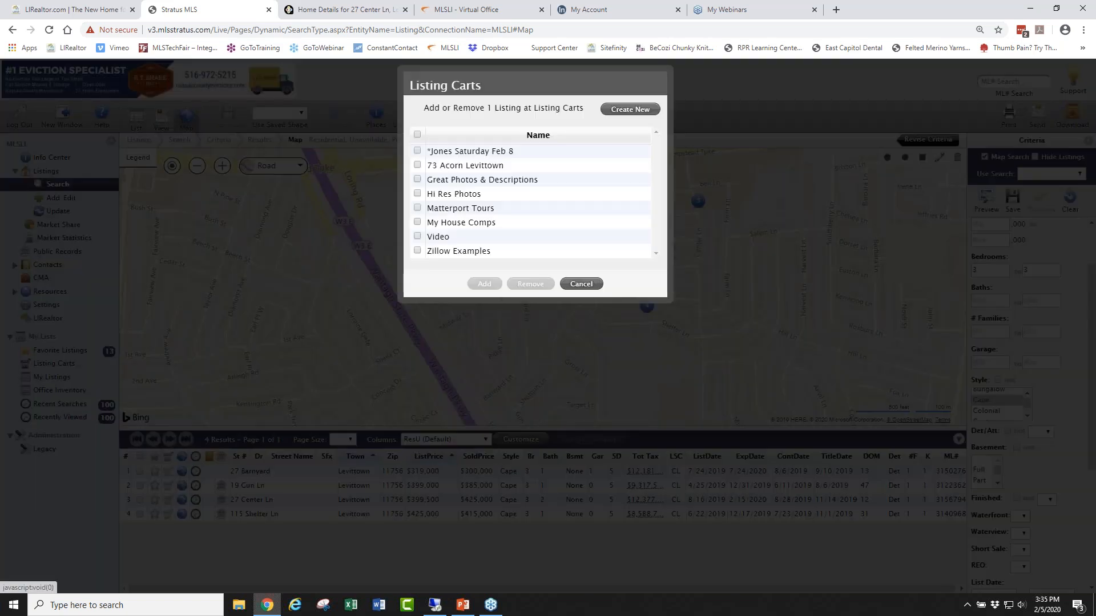
pyautogui.click(629, 111)
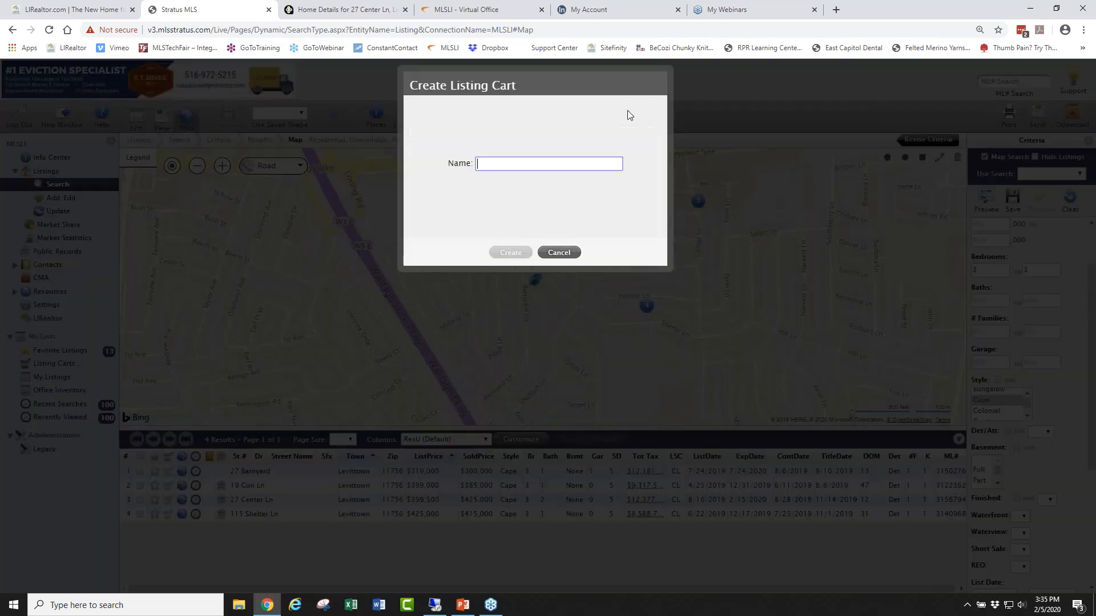
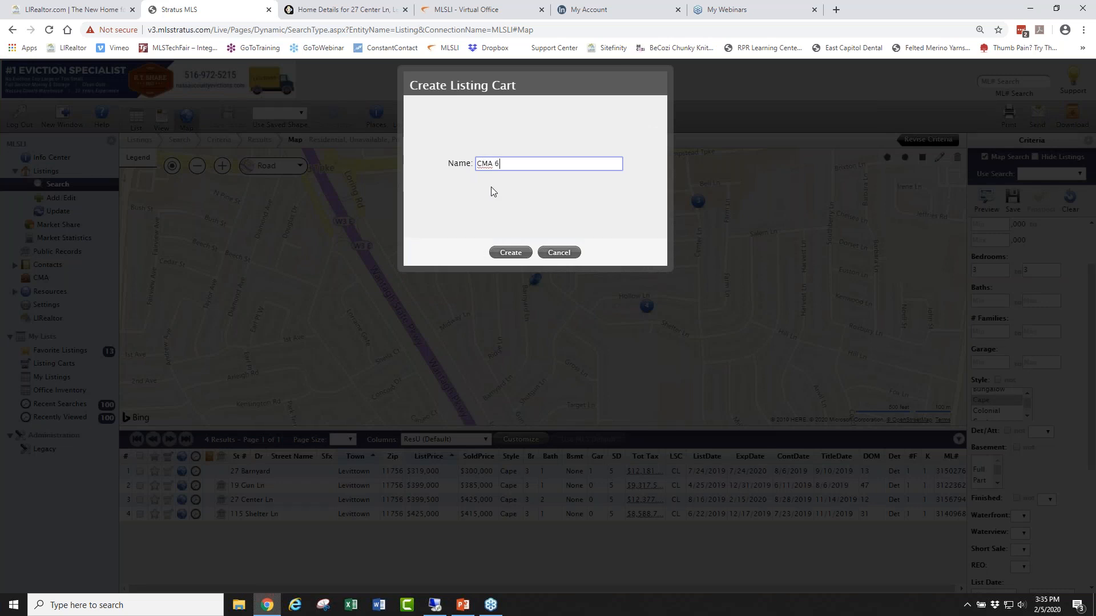
pyautogui.click(510, 253)
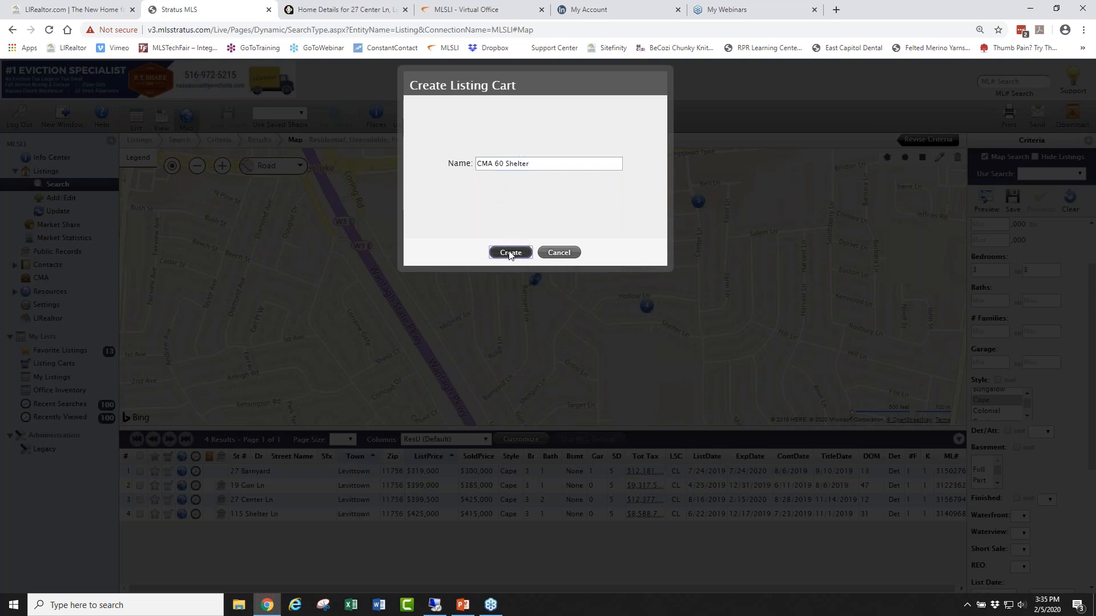
pyautogui.click(417, 179)
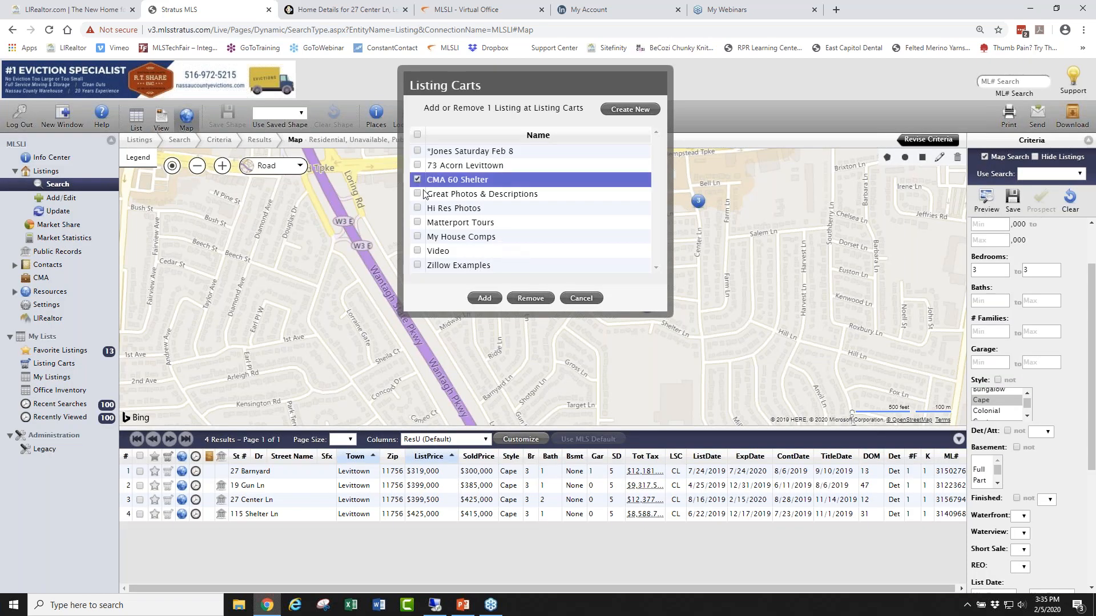
pyautogui.click(489, 298)
pyautogui.moveTo(516, 225)
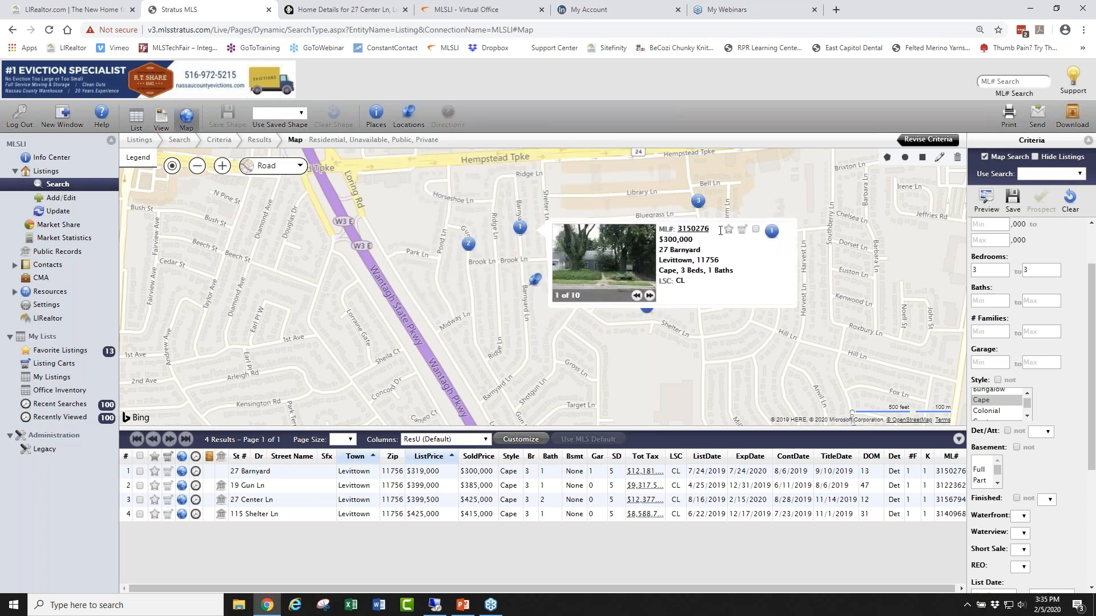
pyautogui.click(742, 229)
pyautogui.click(417, 179)
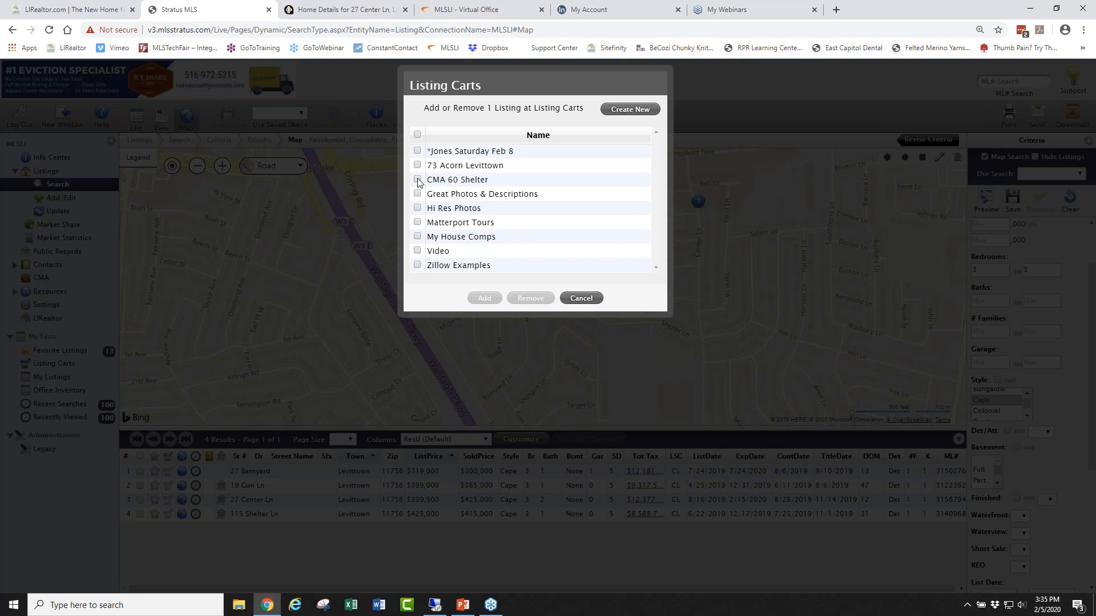
pyautogui.click(483, 298)
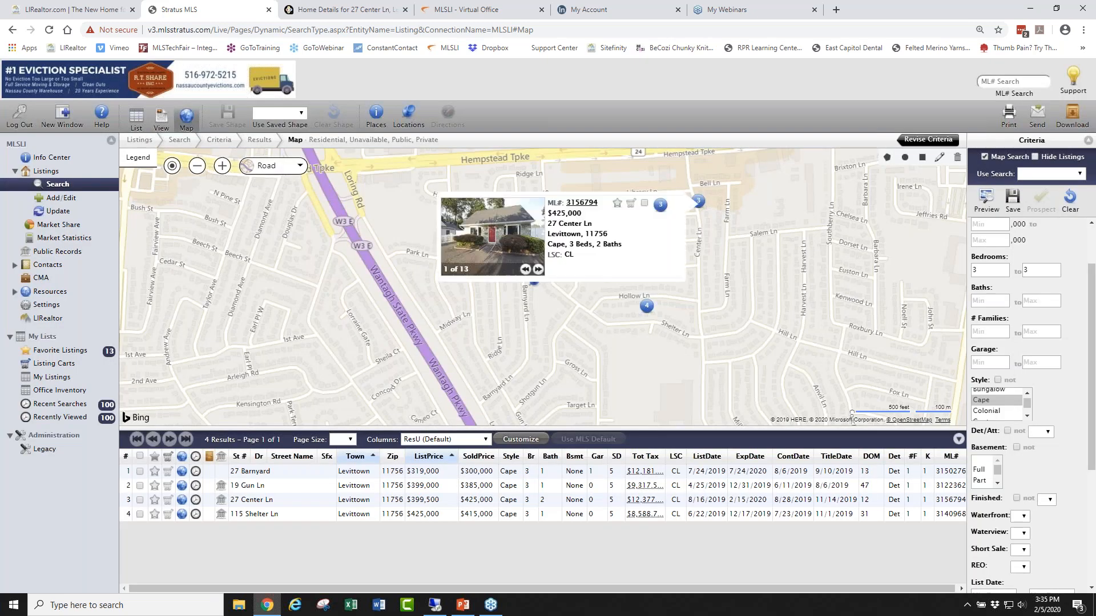
pyautogui.click(631, 204)
pyautogui.click(417, 179)
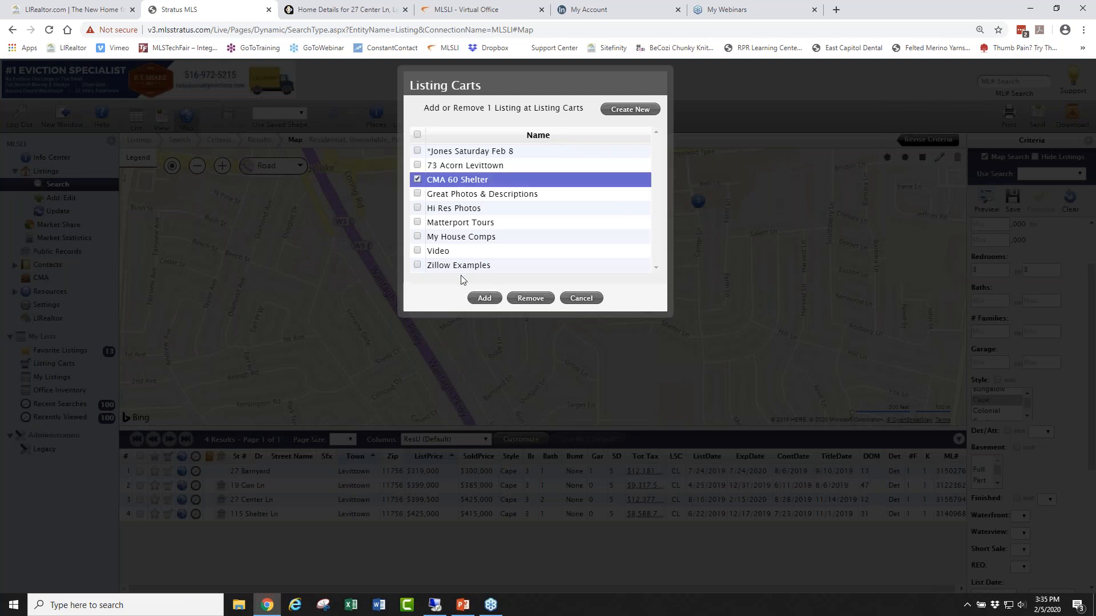
pyautogui.click(483, 297)
pyautogui.moveTo(646, 303)
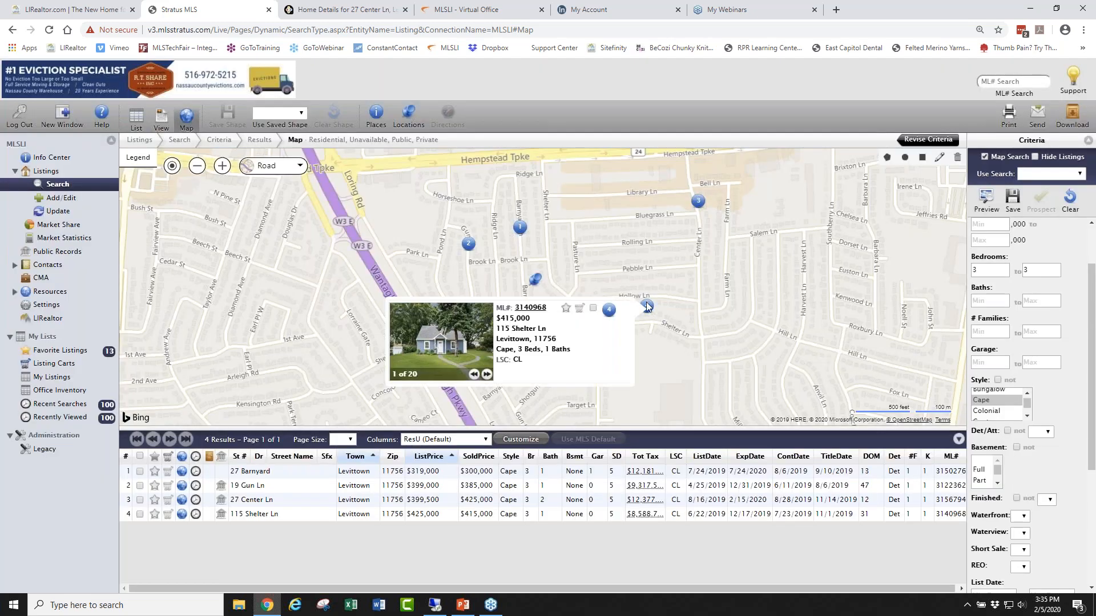
pyautogui.click(579, 308)
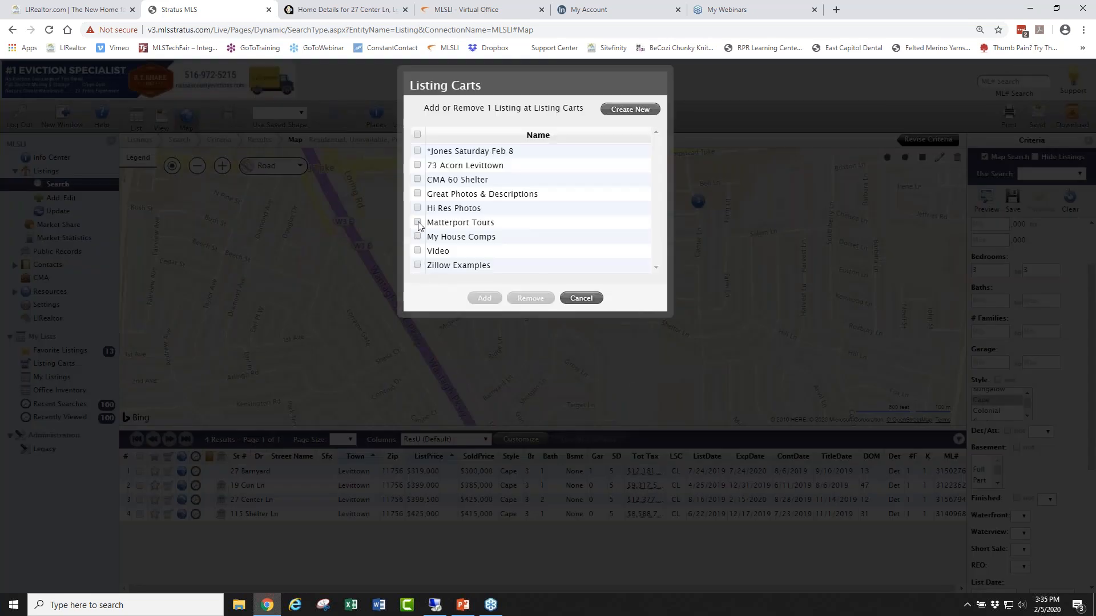
pyautogui.click(417, 179)
pyautogui.click(491, 299)
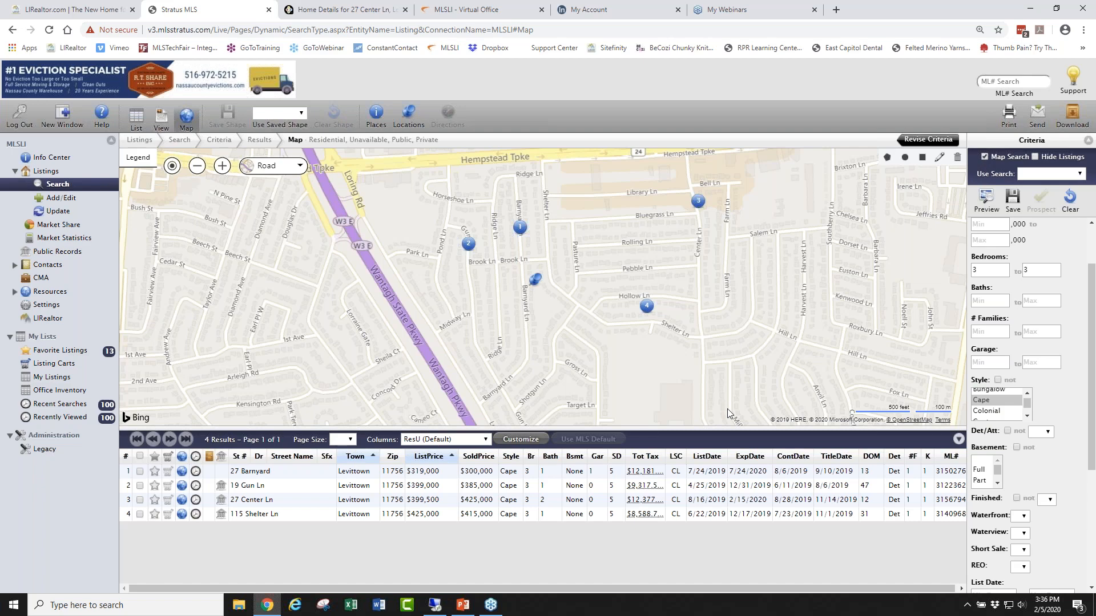
# Remove the 8/1/2019 minimum Title Date filter from the search criteria.
pyautogui.moveTo(1090, 368); pyautogui.dragTo(1090, 484)
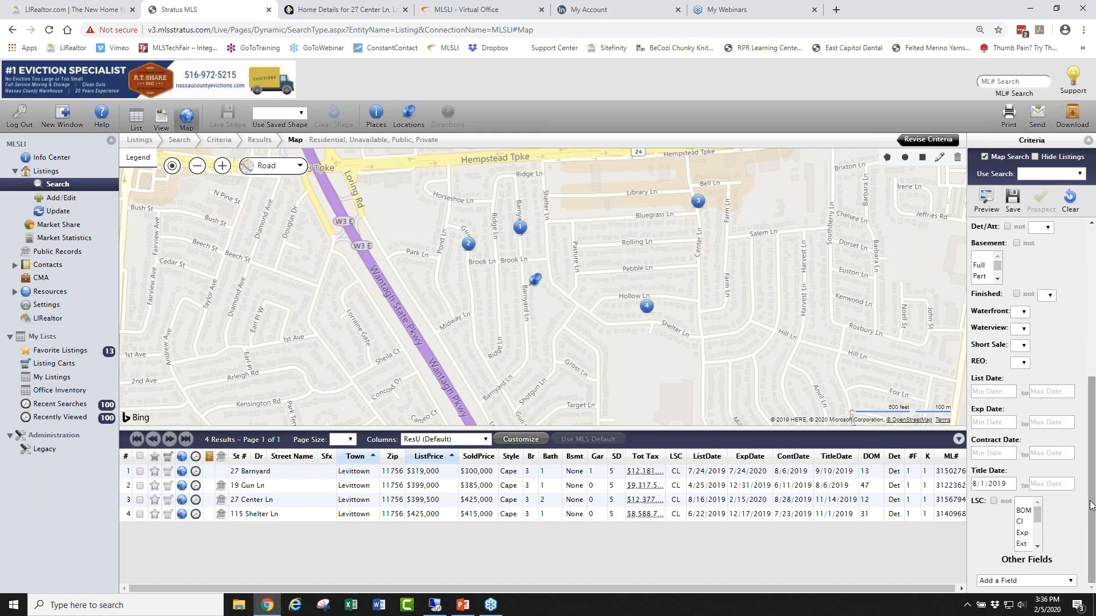
pyautogui.click(1011, 484)
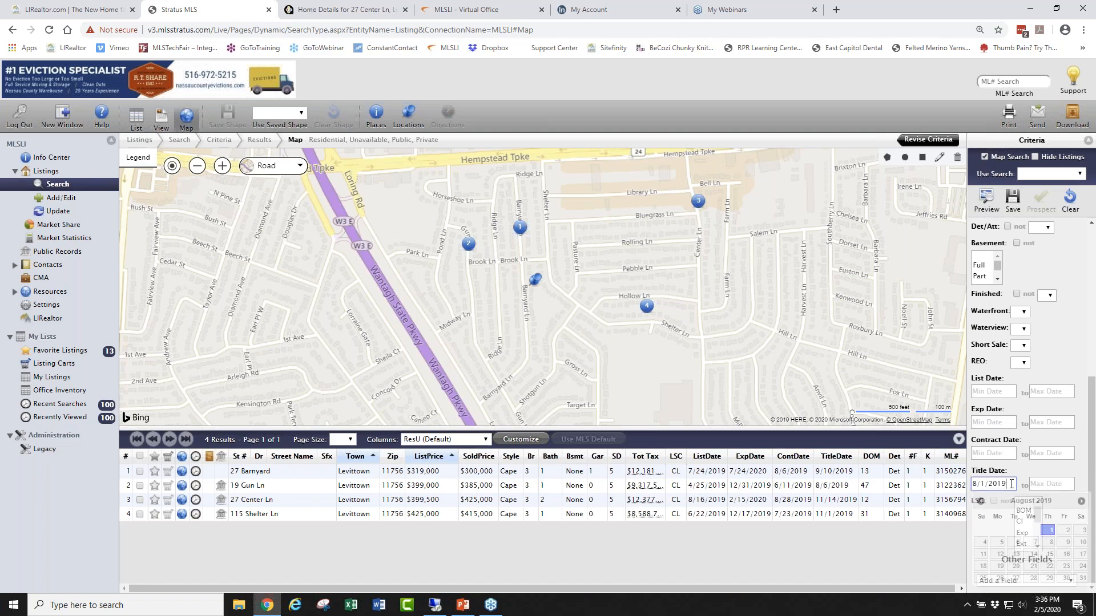
pyautogui.moveTo(1011, 482); pyautogui.dragTo(974, 485)
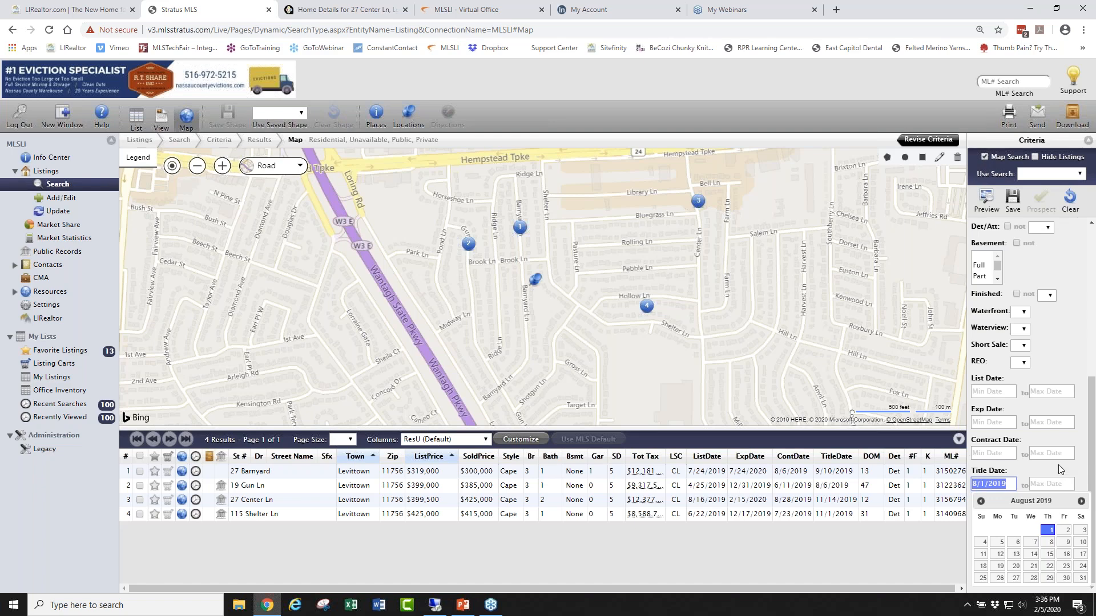
pyautogui.press('BackSpace')
pyautogui.click(984, 452)
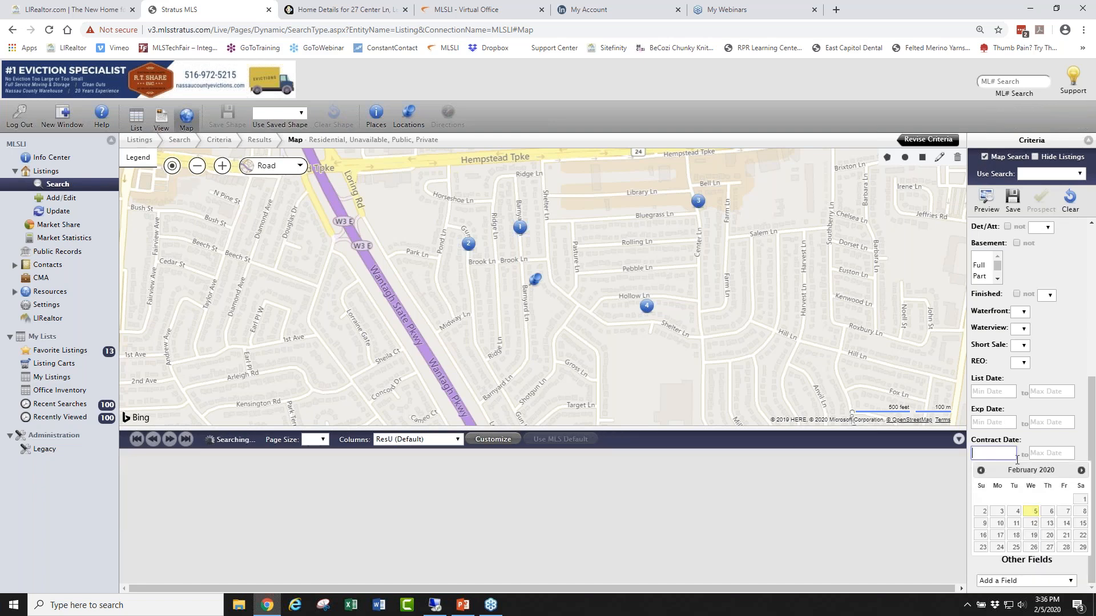
pyautogui.click(981, 471)
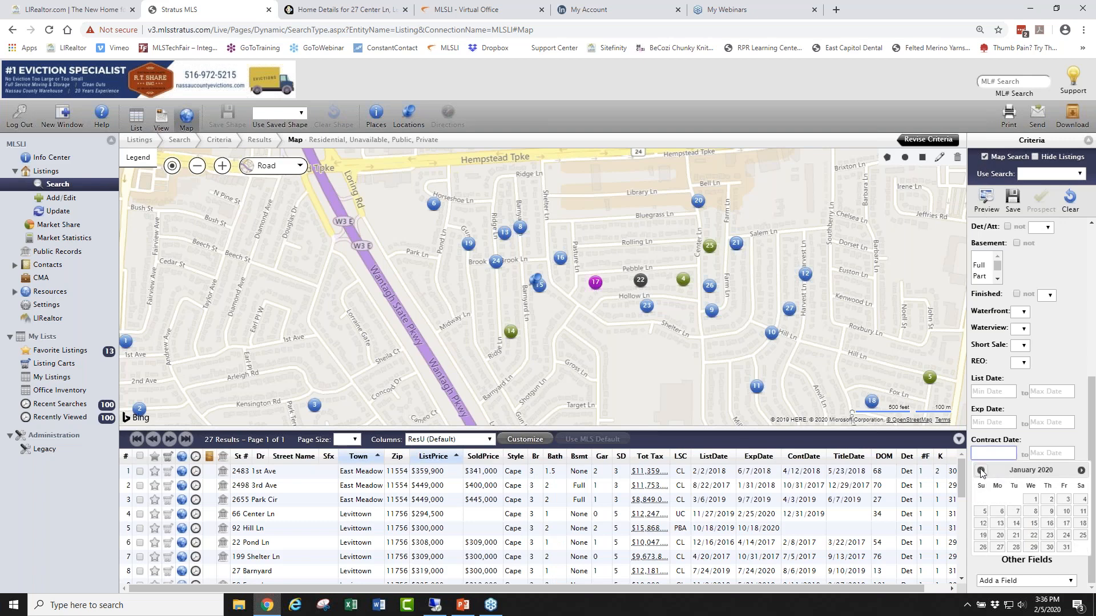
pyautogui.click(981, 471)
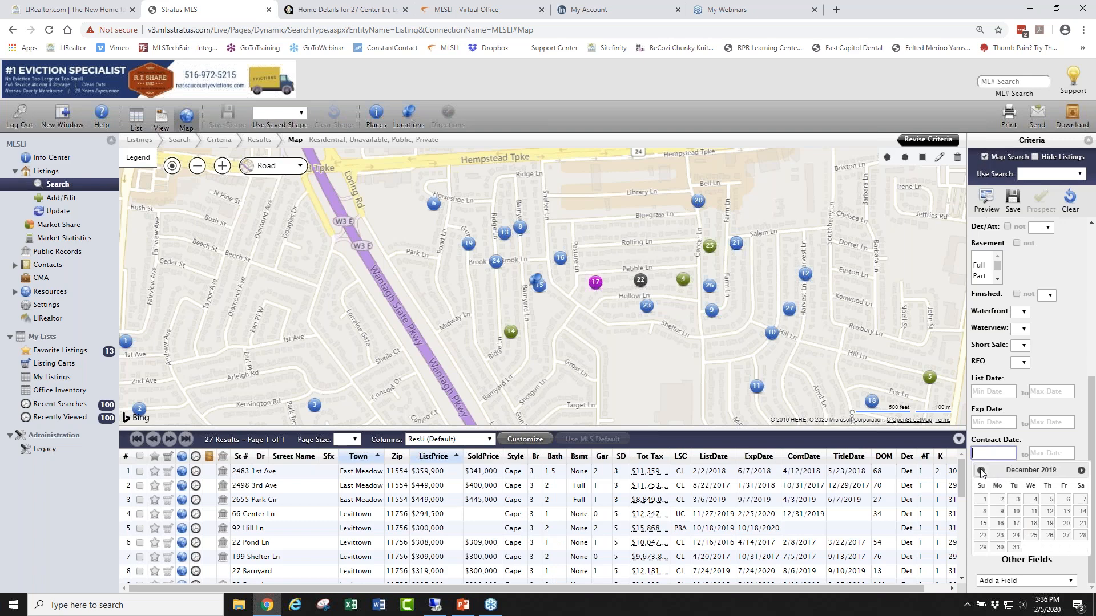
pyautogui.click(984, 499)
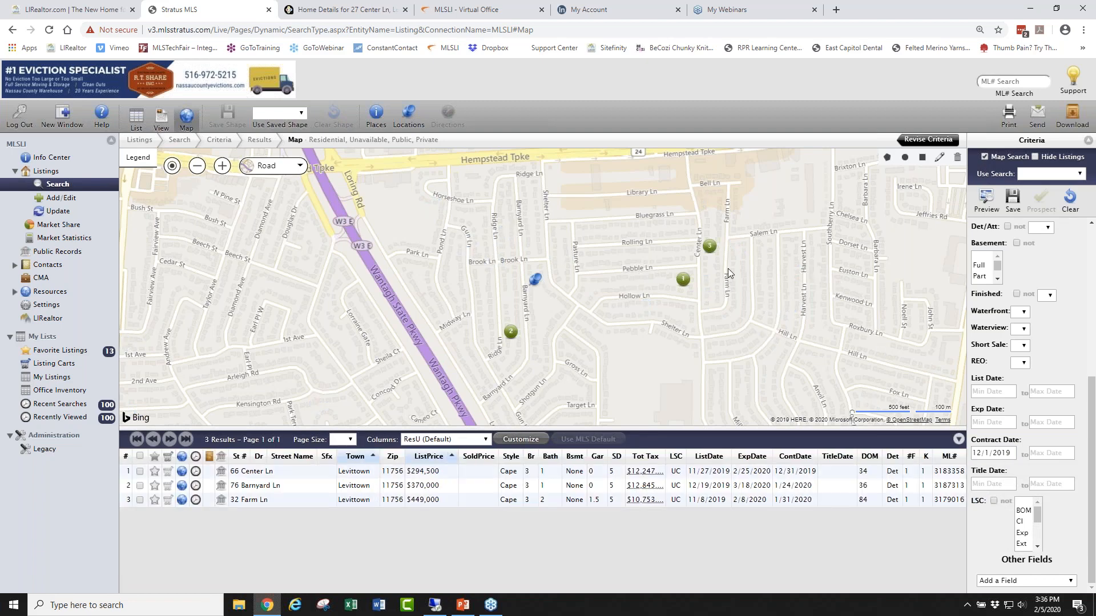
pyautogui.click(709, 247)
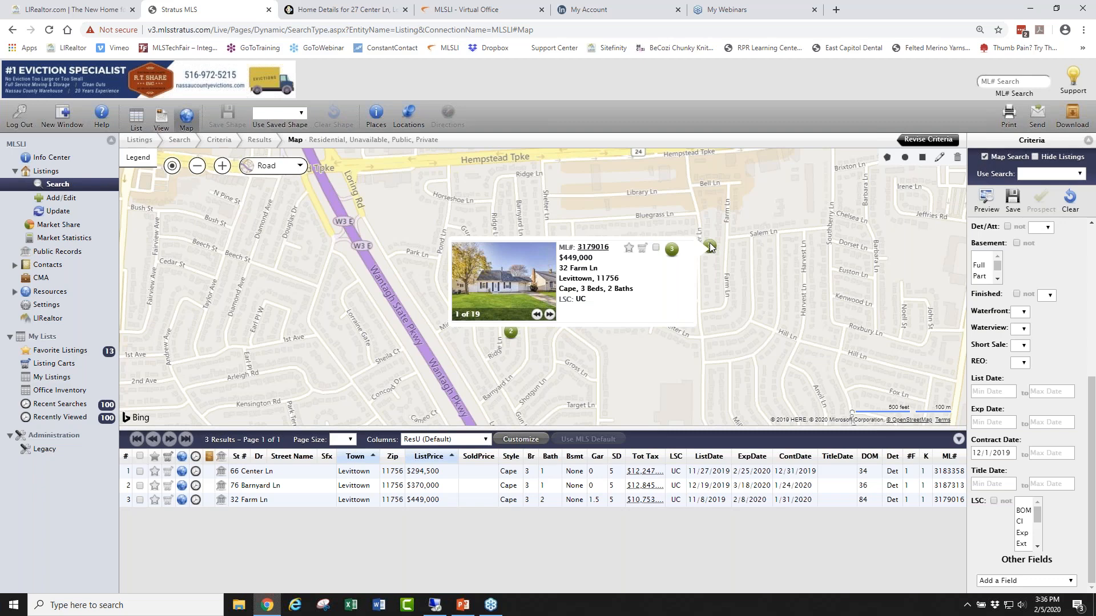
pyautogui.click(641, 247)
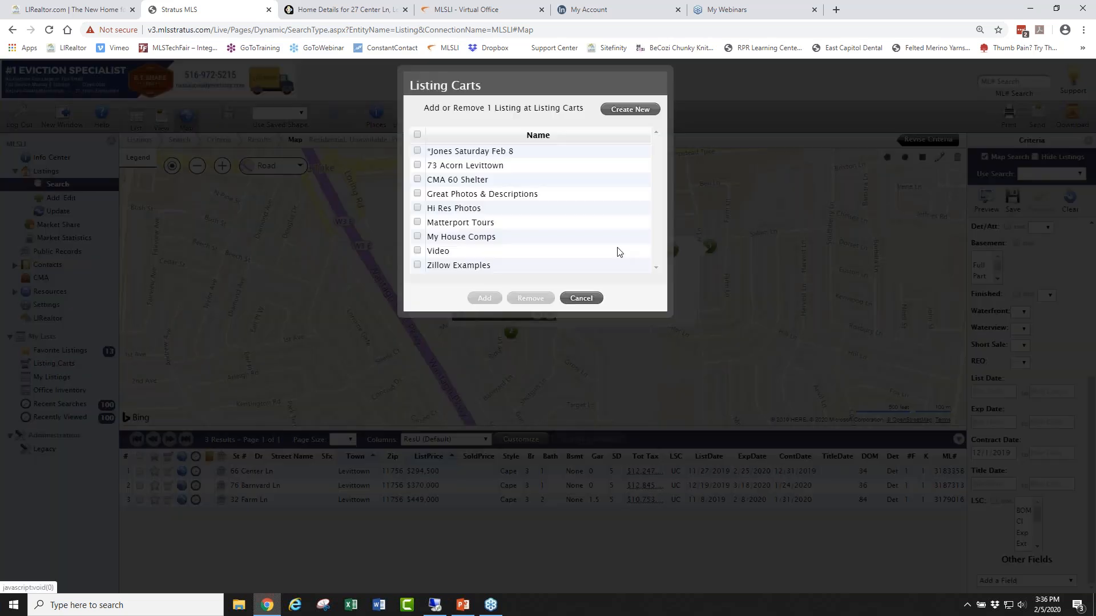
pyautogui.click(417, 180)
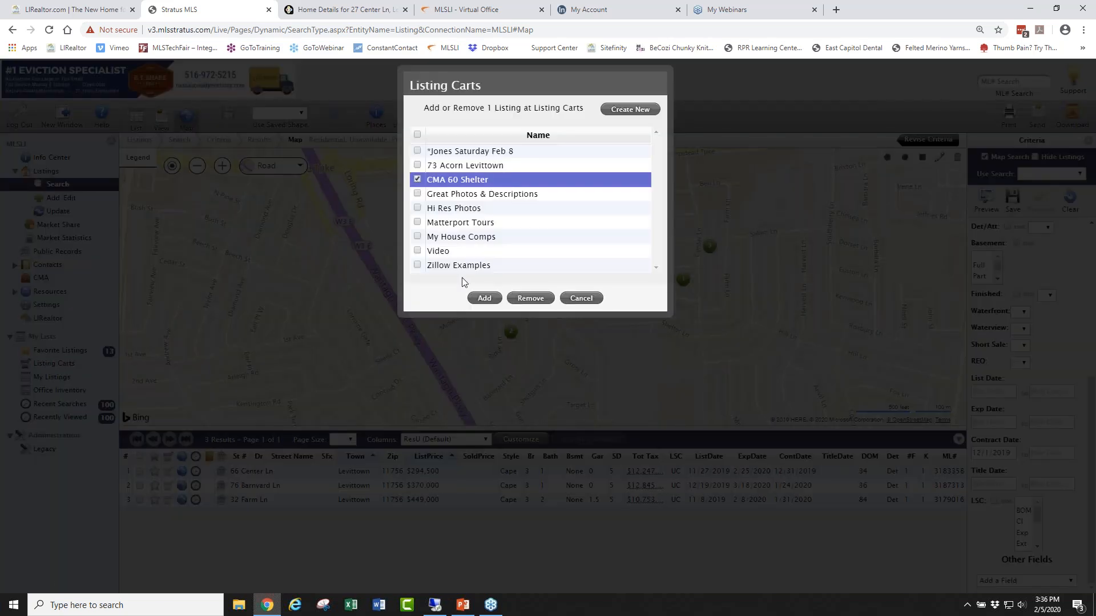
pyautogui.click(484, 298)
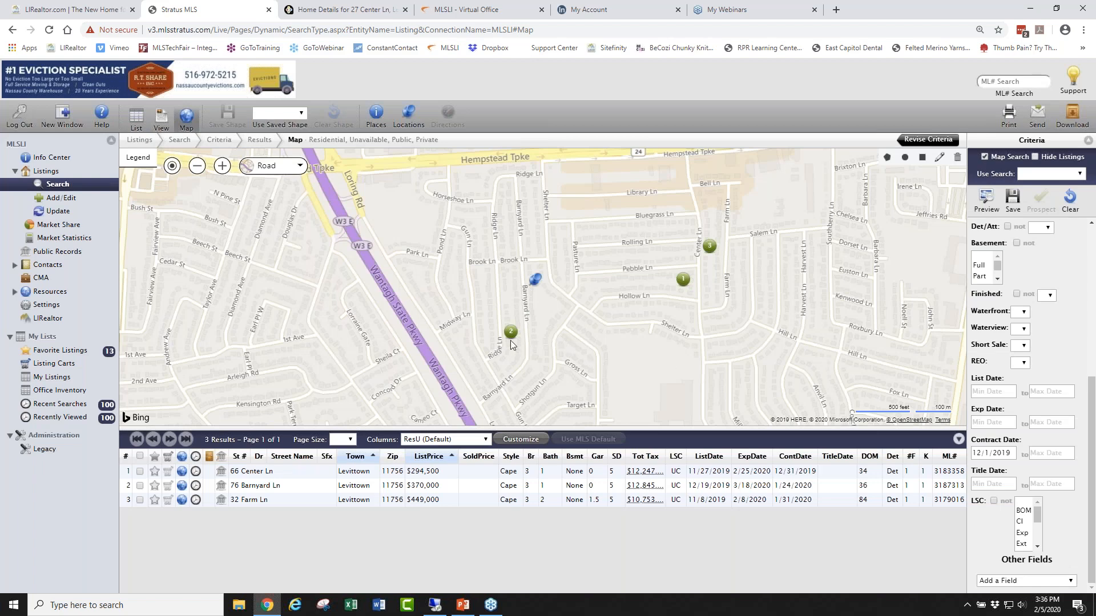
pyautogui.click(510, 334)
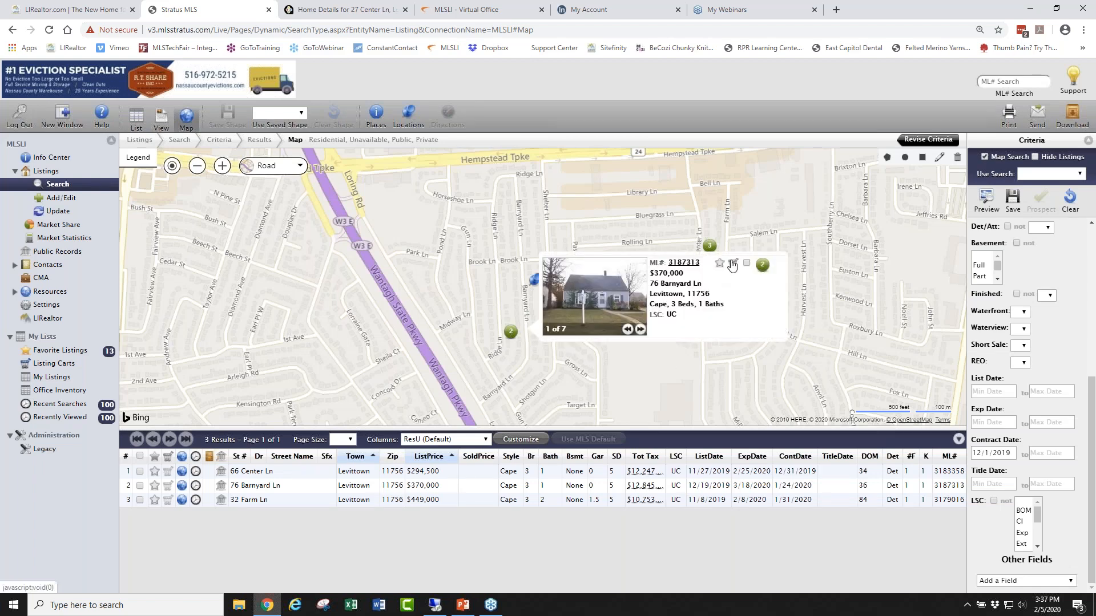
pyautogui.click(732, 263)
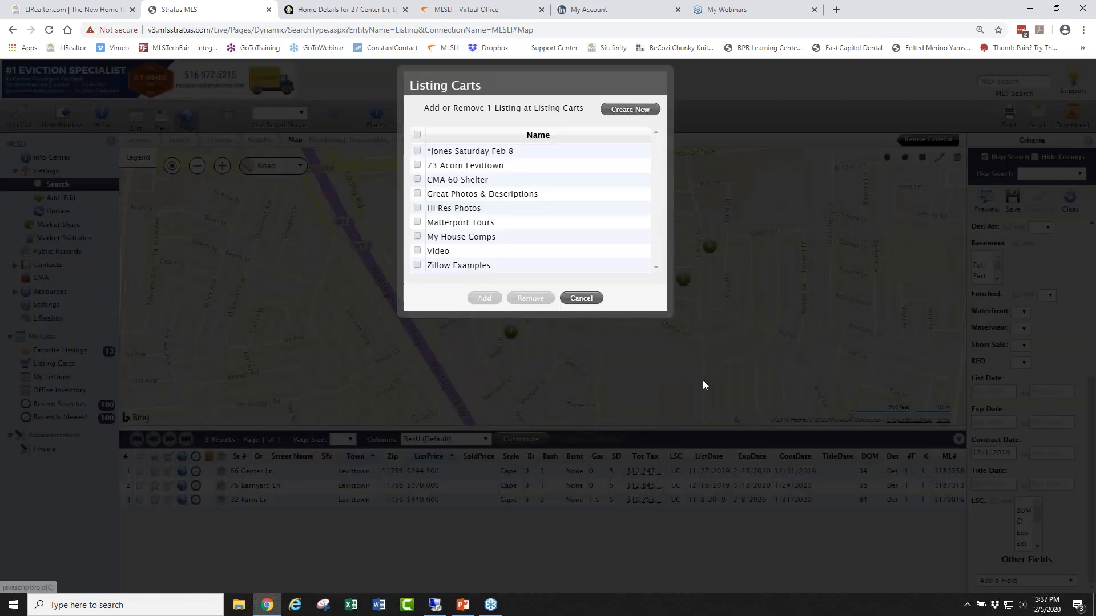
pyautogui.click(418, 179)
pyautogui.click(484, 298)
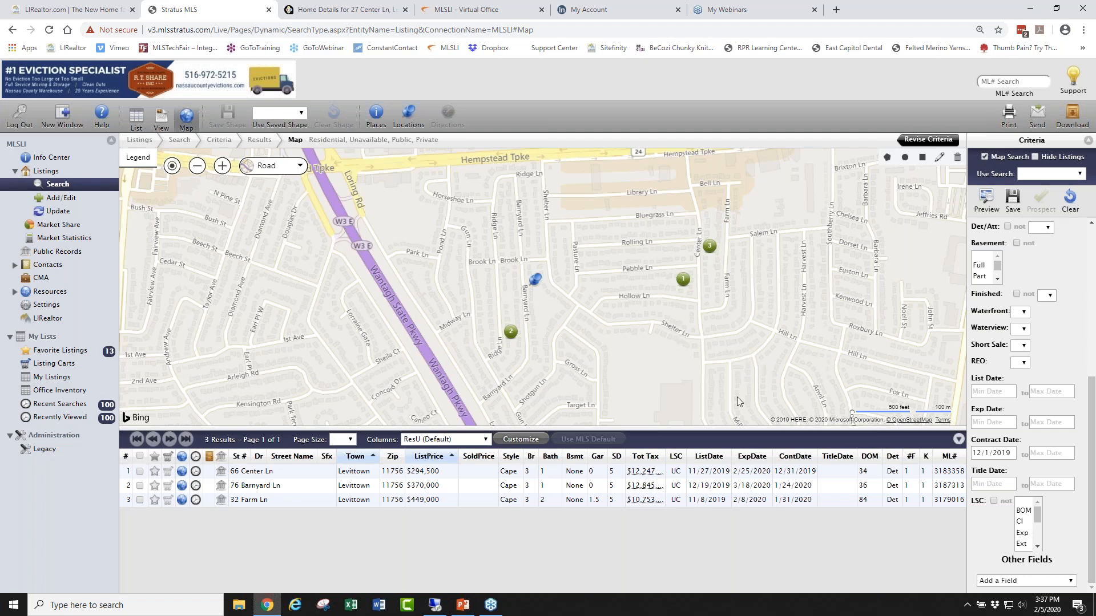
pyautogui.click(1003, 453)
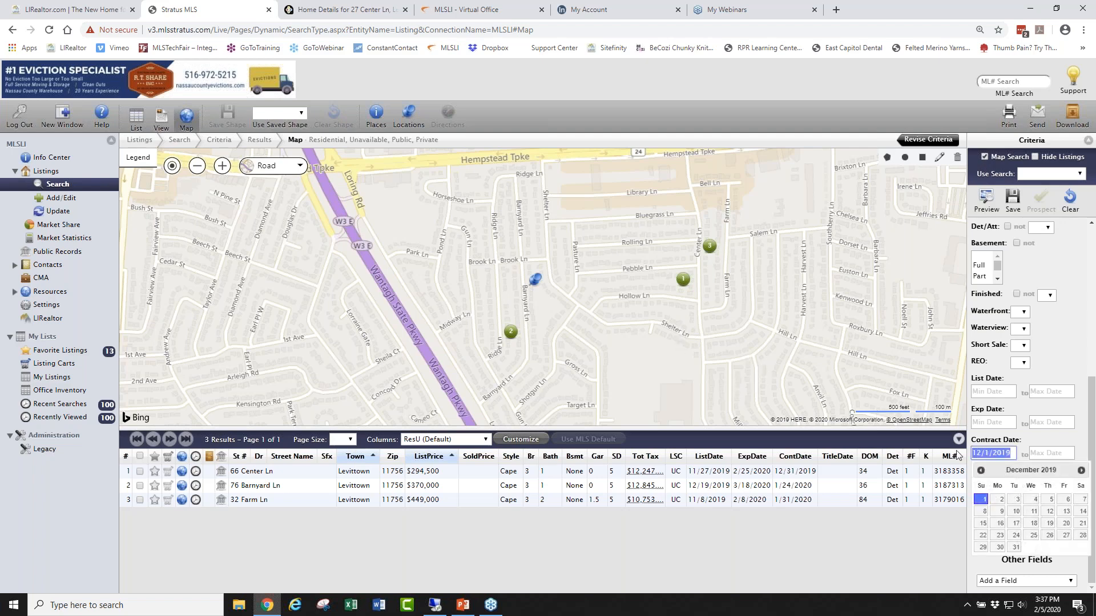
pyautogui.press('BackSpace')
pyautogui.click(1000, 421)
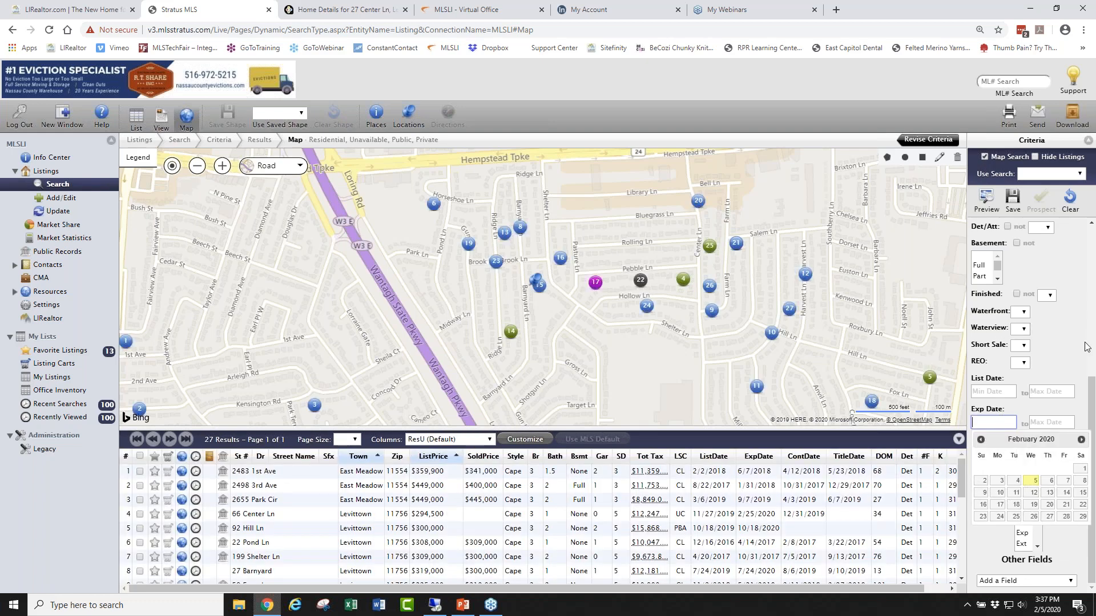
pyautogui.click(595, 283)
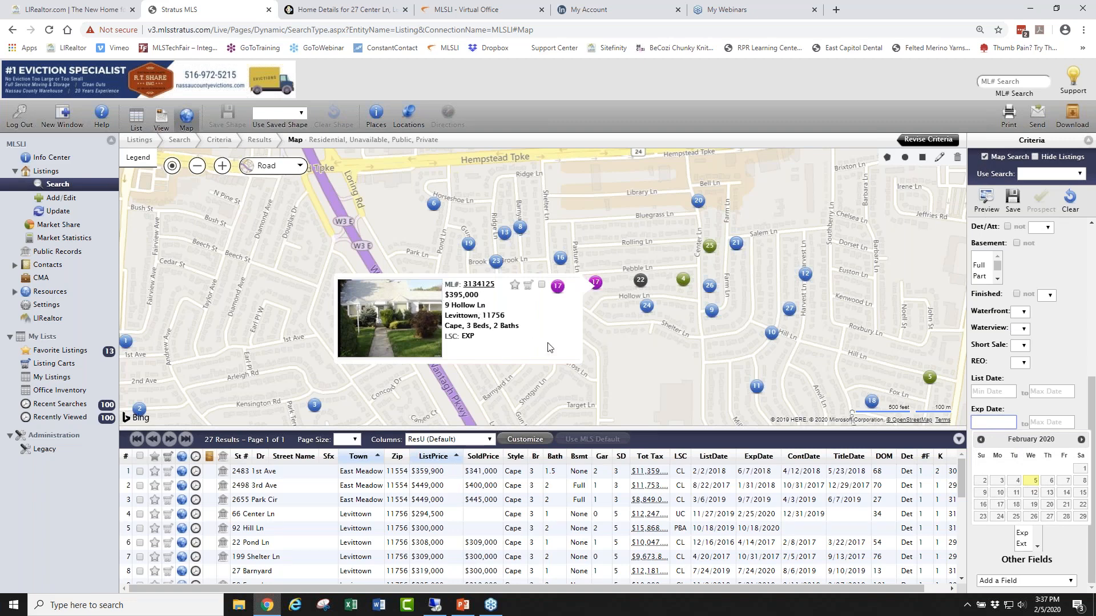
pyautogui.click(300, 358)
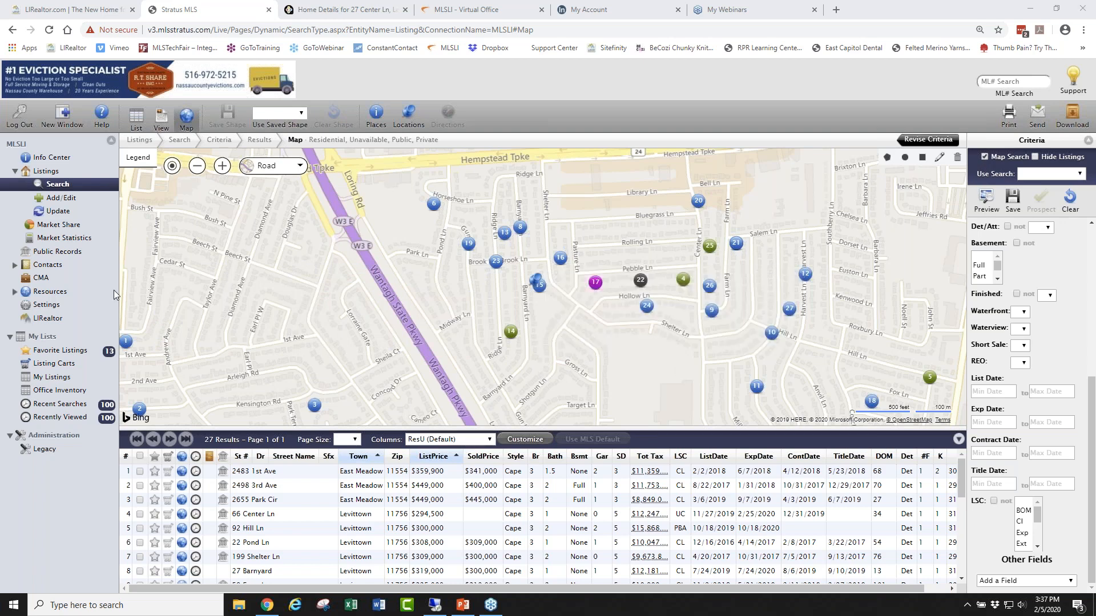
pyautogui.click(39, 279)
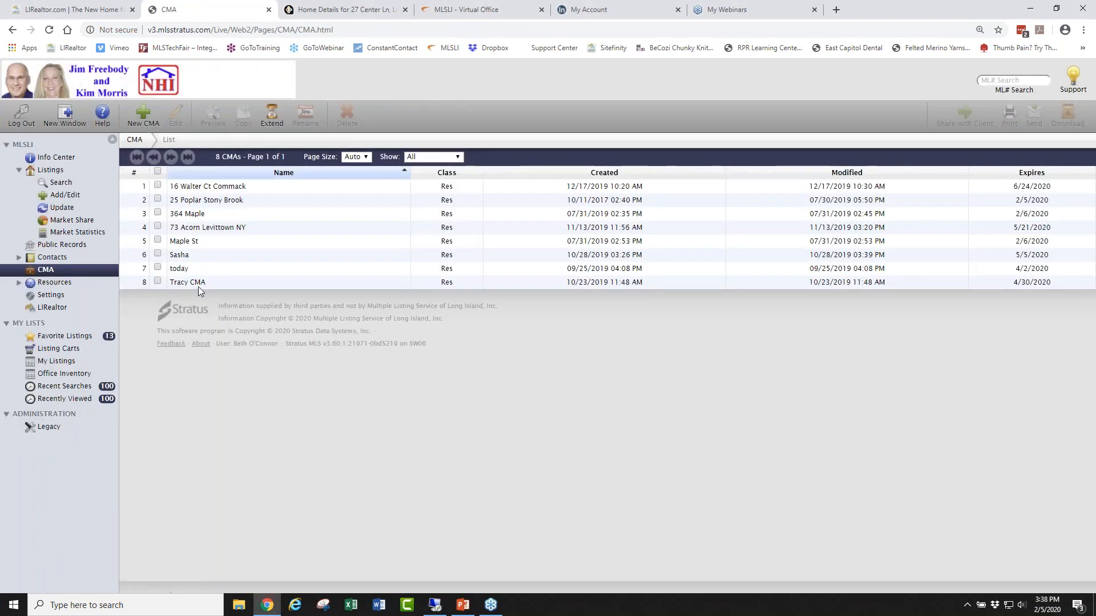
pyautogui.click(145, 117)
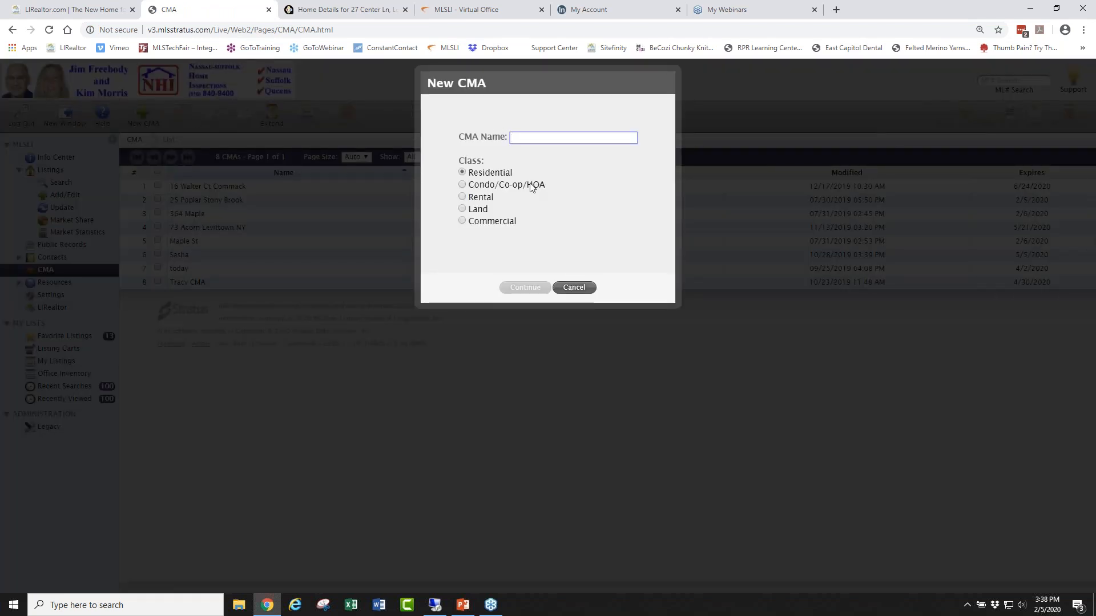
pyautogui.click(531, 287)
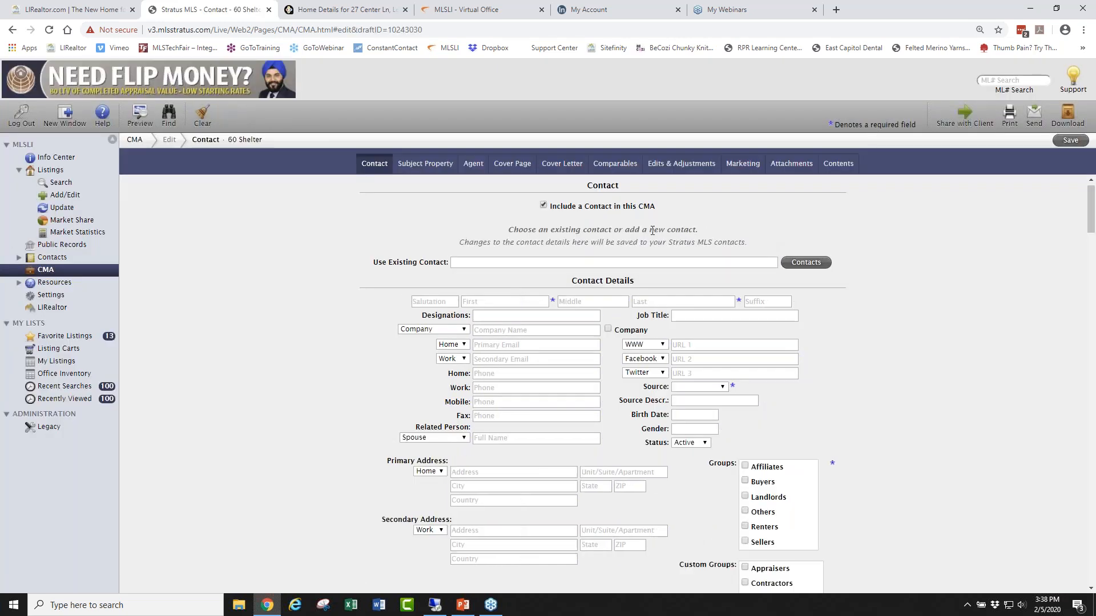
pyautogui.scroll(-8, 595, 211)
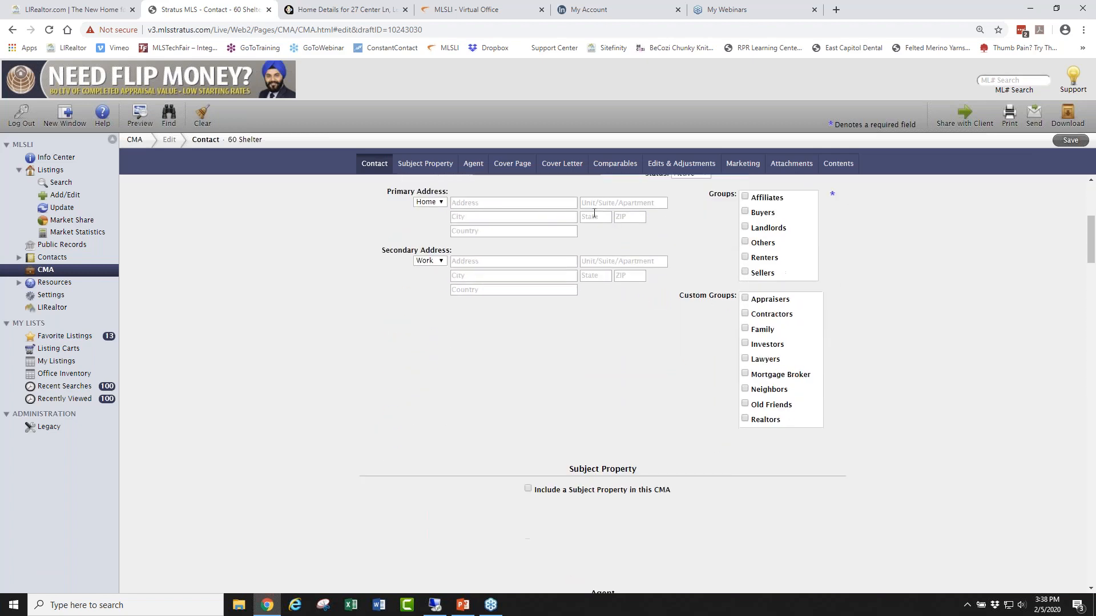
pyautogui.scroll(-6, 602, 382)
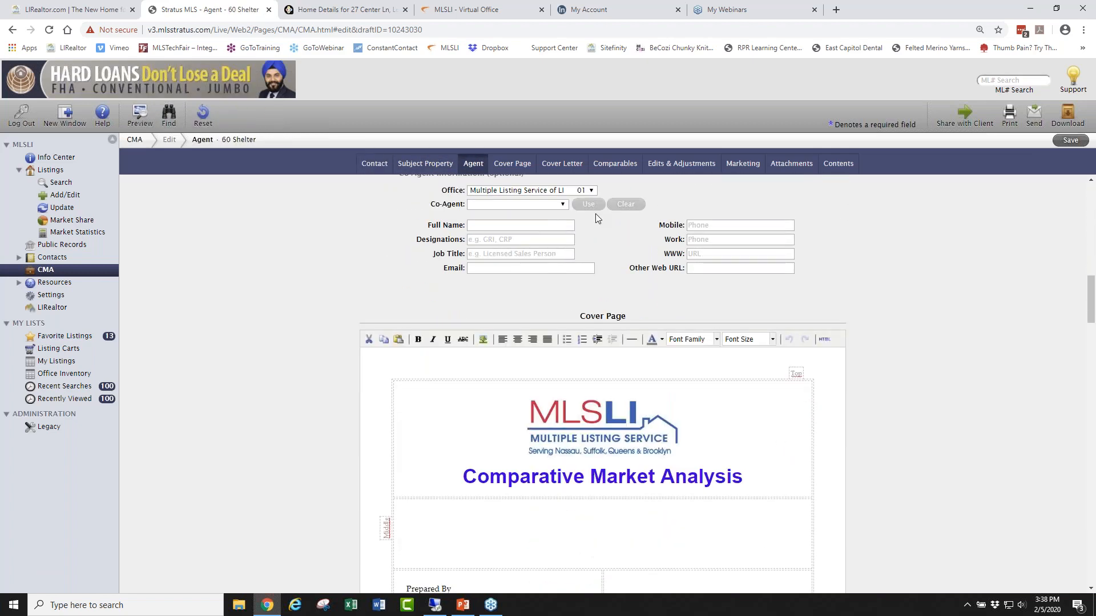
pyautogui.scroll(11, 594, 214)
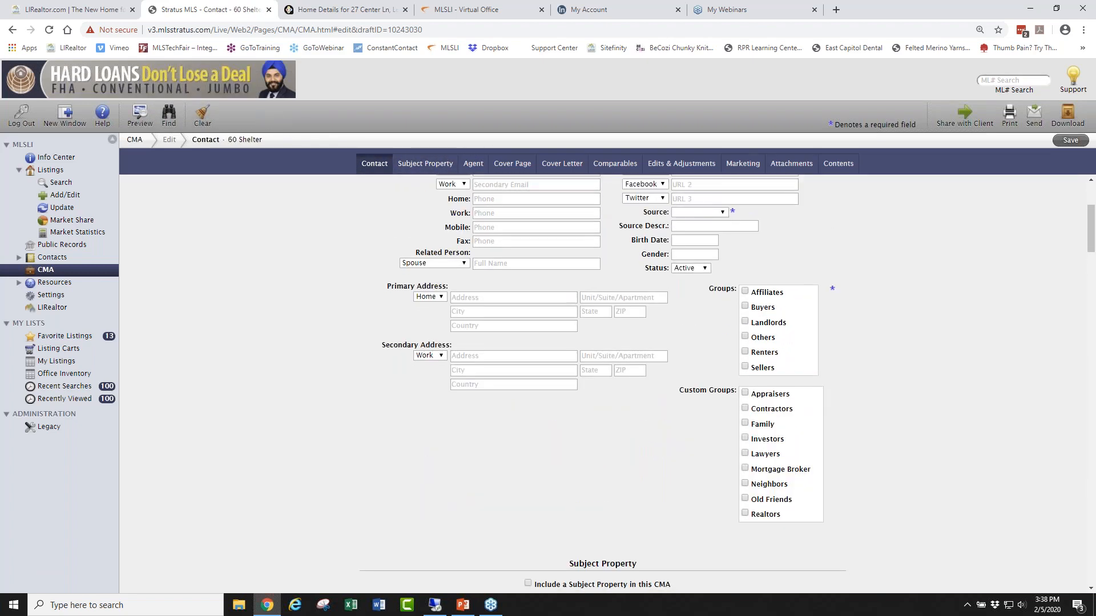
pyautogui.scroll(-11, 748, 212)
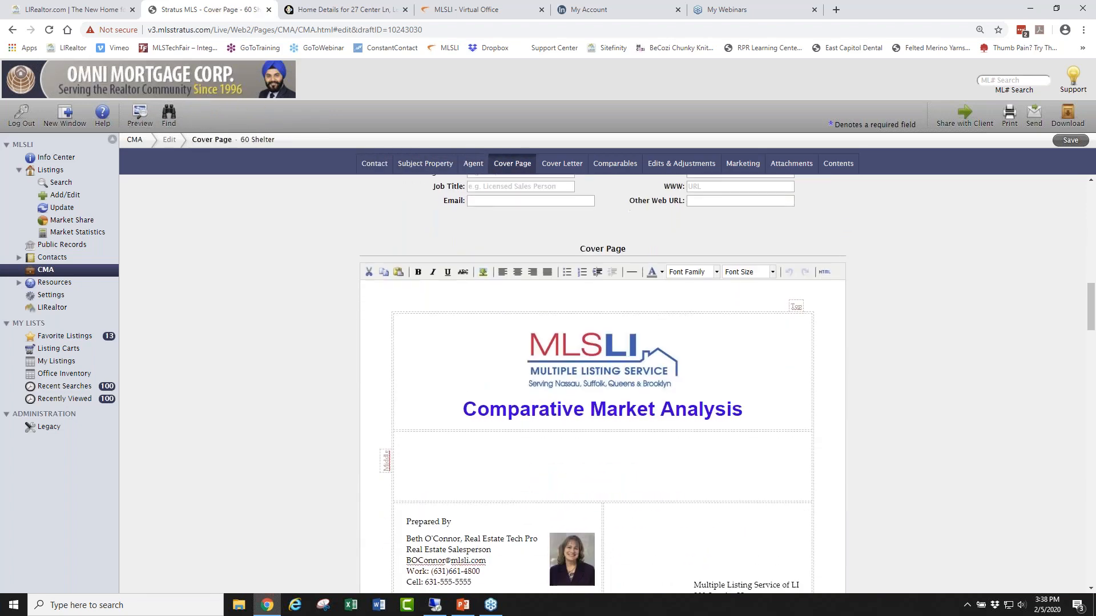
pyautogui.scroll(-3, 790, 293)
pyautogui.scroll(4, 802, 327)
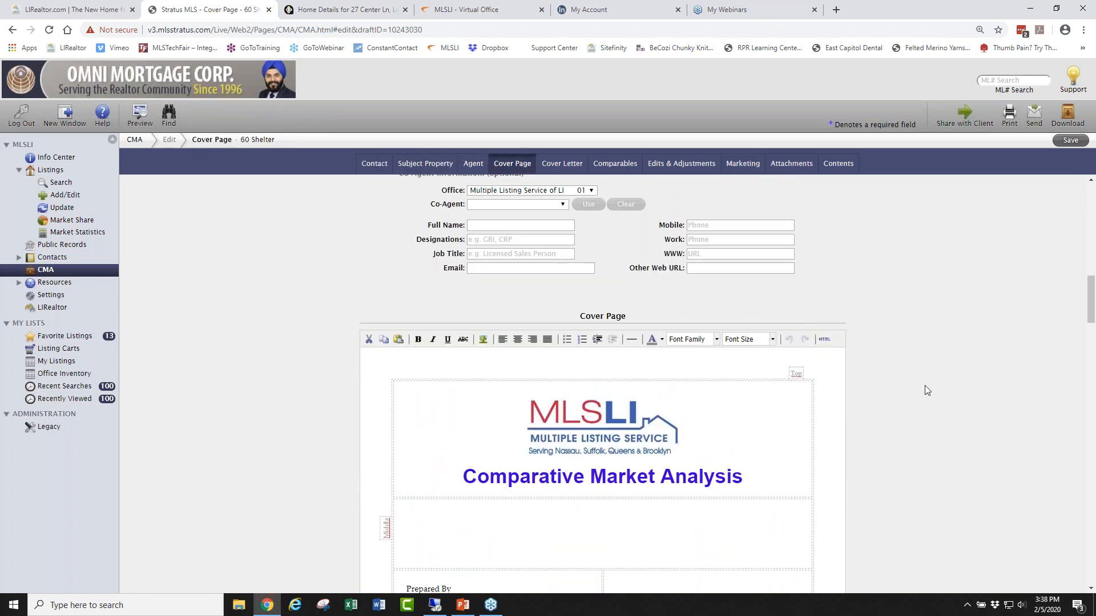
pyautogui.scroll(-3, 925, 386)
pyautogui.scroll(-10, 924, 379)
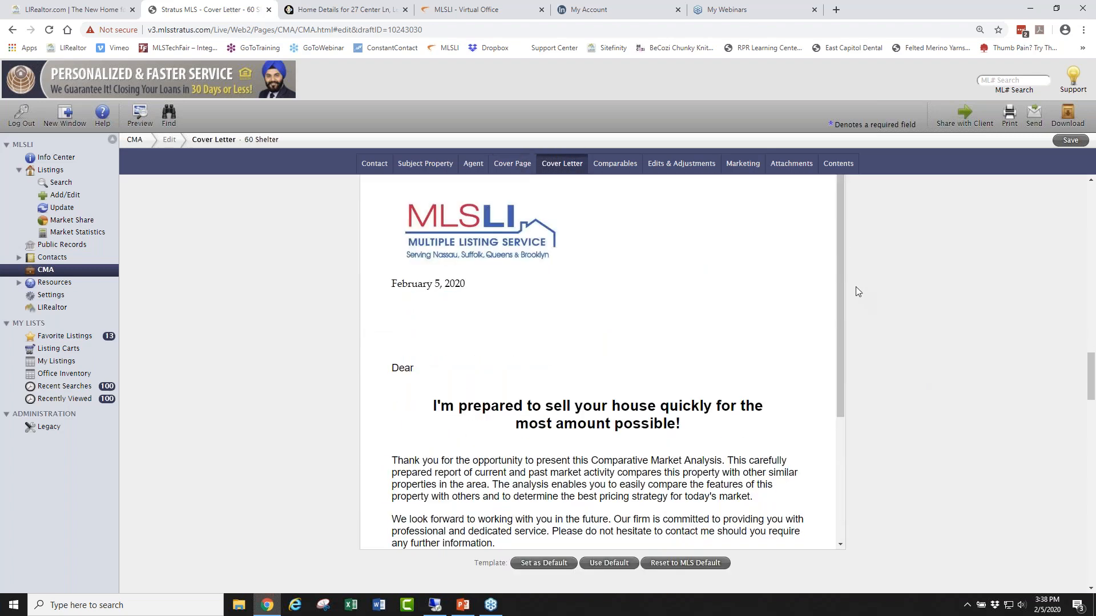
pyautogui.scroll(-4, 839, 308)
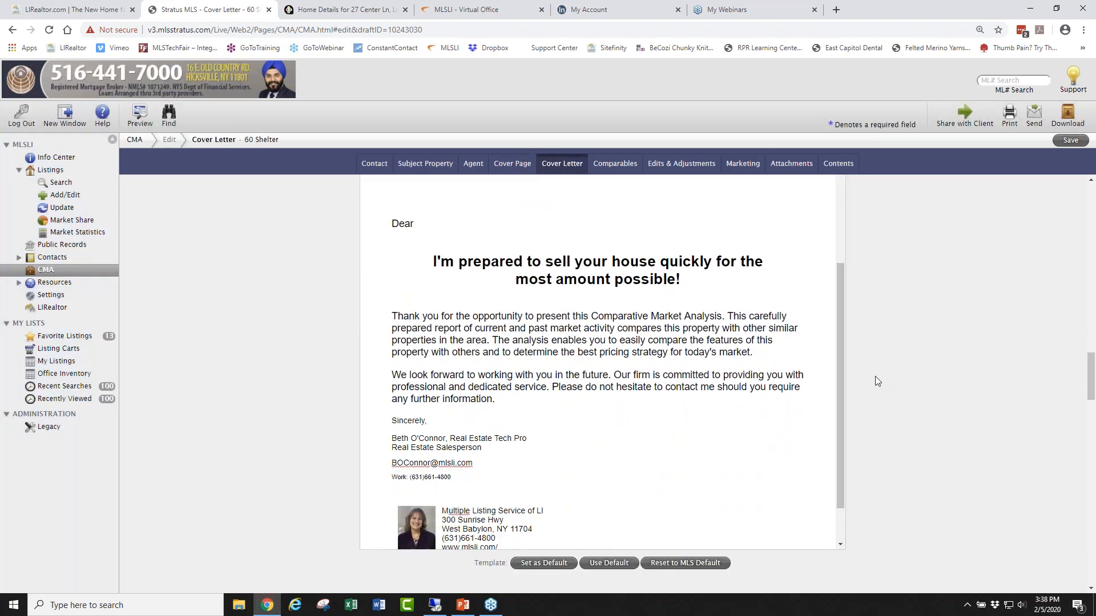
pyautogui.scroll(-4, 906, 364)
pyautogui.scroll(-2, 908, 368)
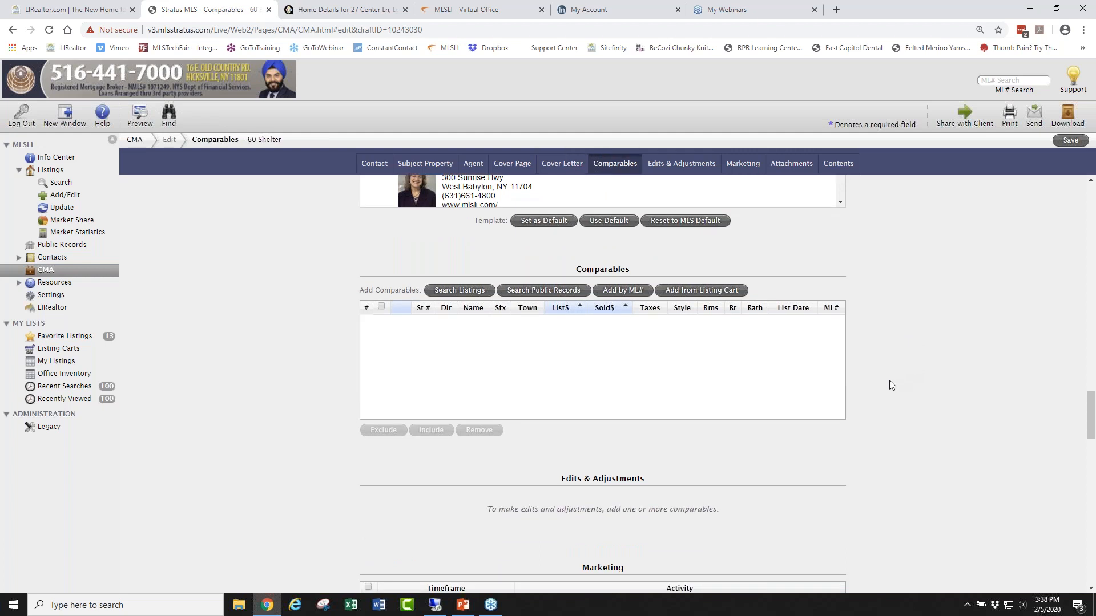
pyautogui.click(688, 289)
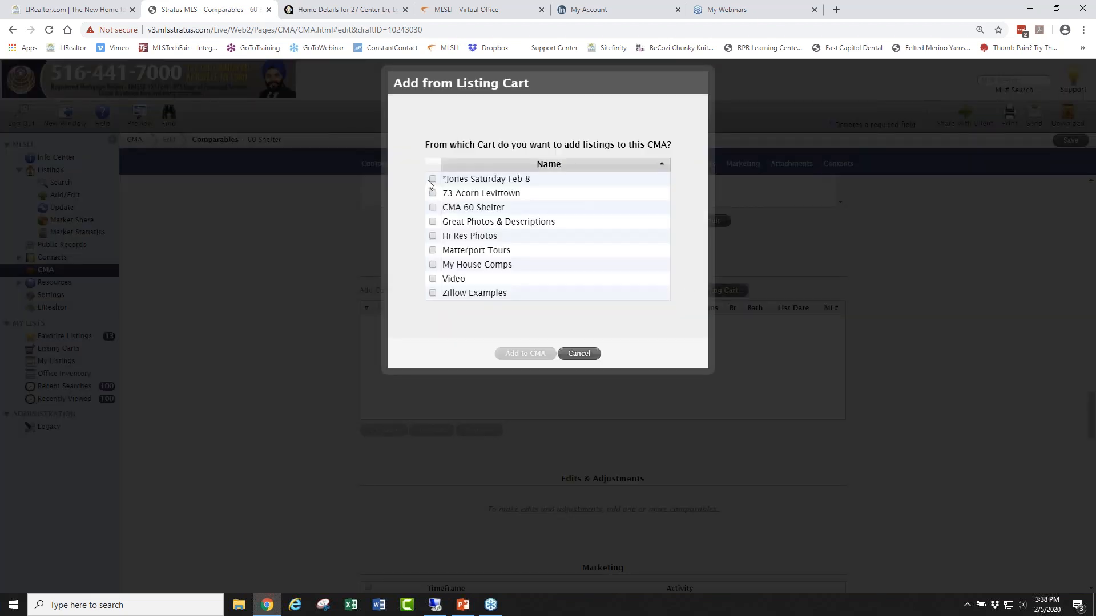
pyautogui.click(432, 207)
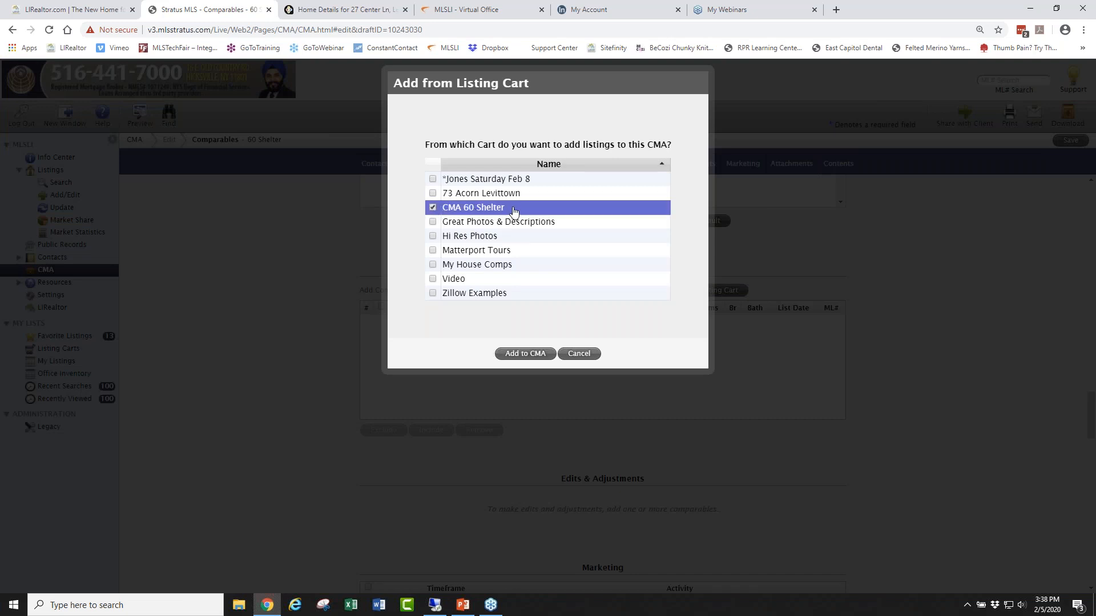
pyautogui.click(526, 355)
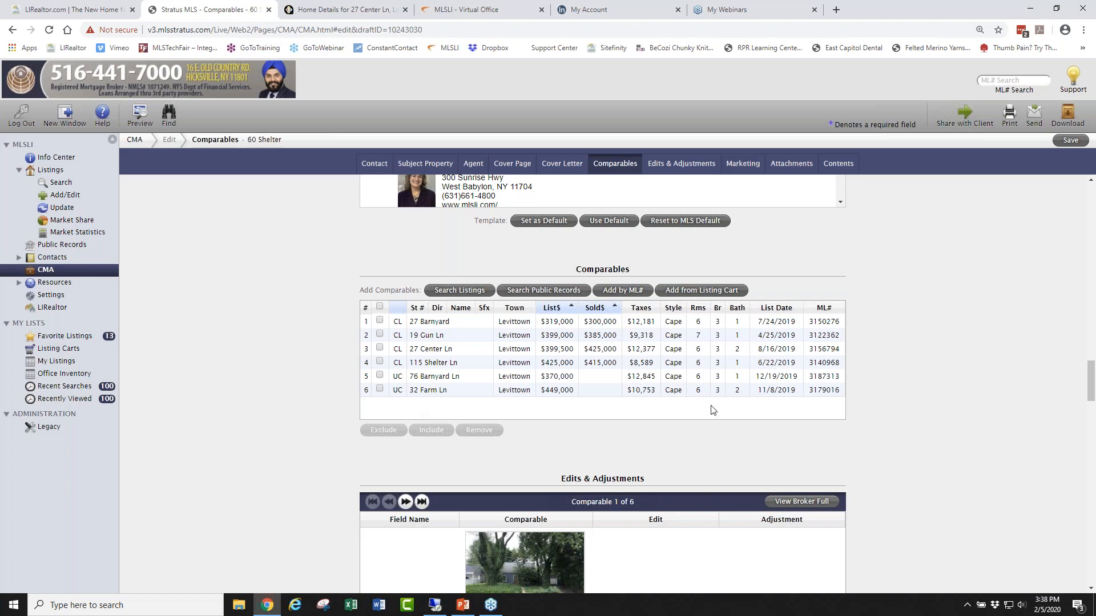
pyautogui.scroll(-15, 946, 324)
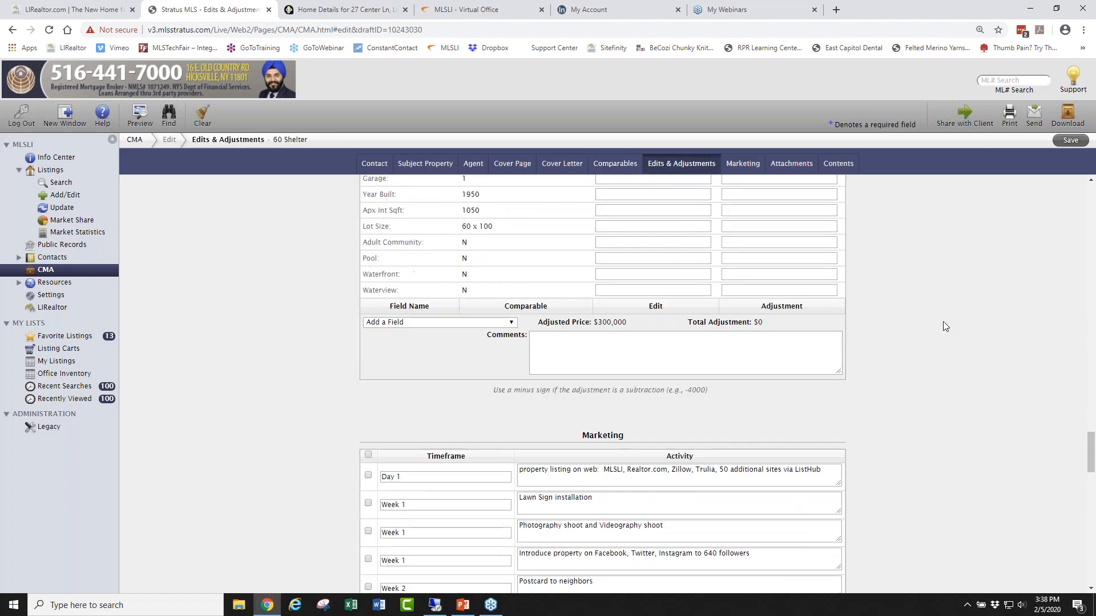
pyautogui.scroll(-10, 942, 321)
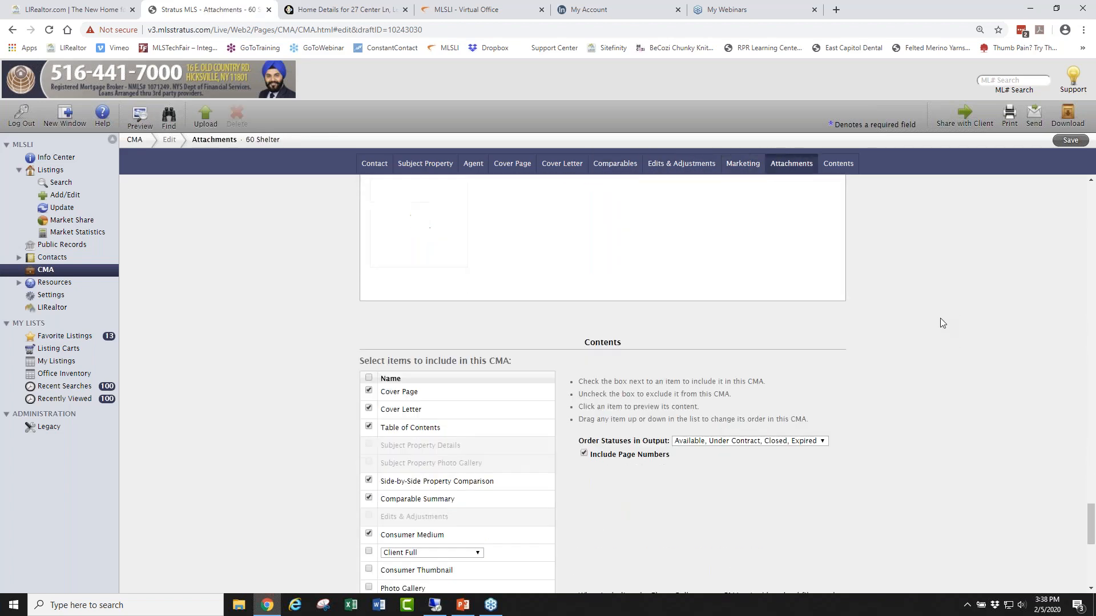
pyautogui.scroll(-5, 941, 316)
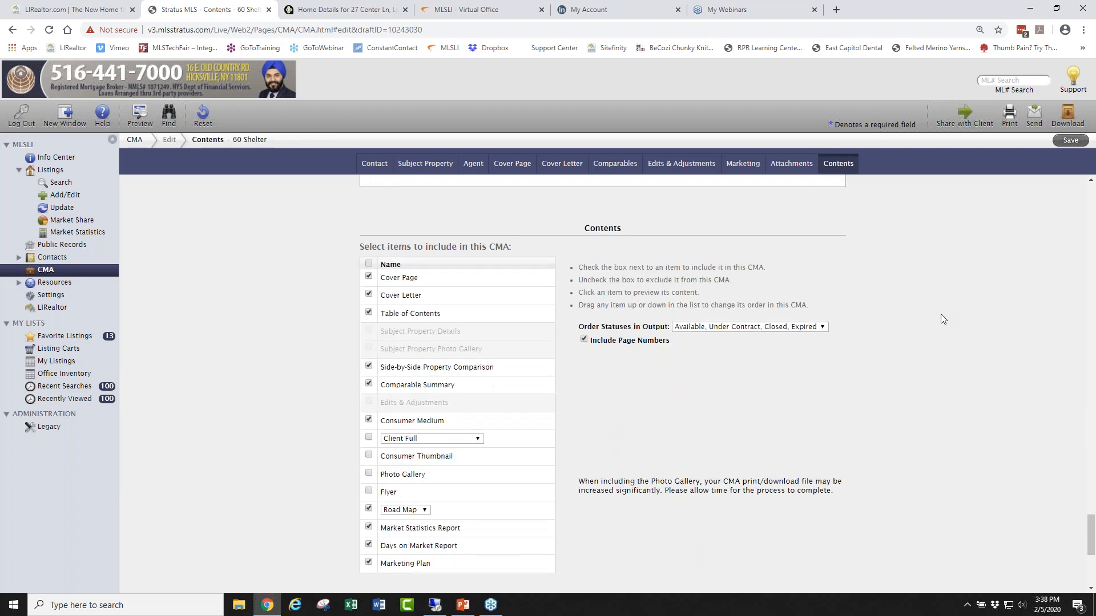
pyautogui.click(440, 369)
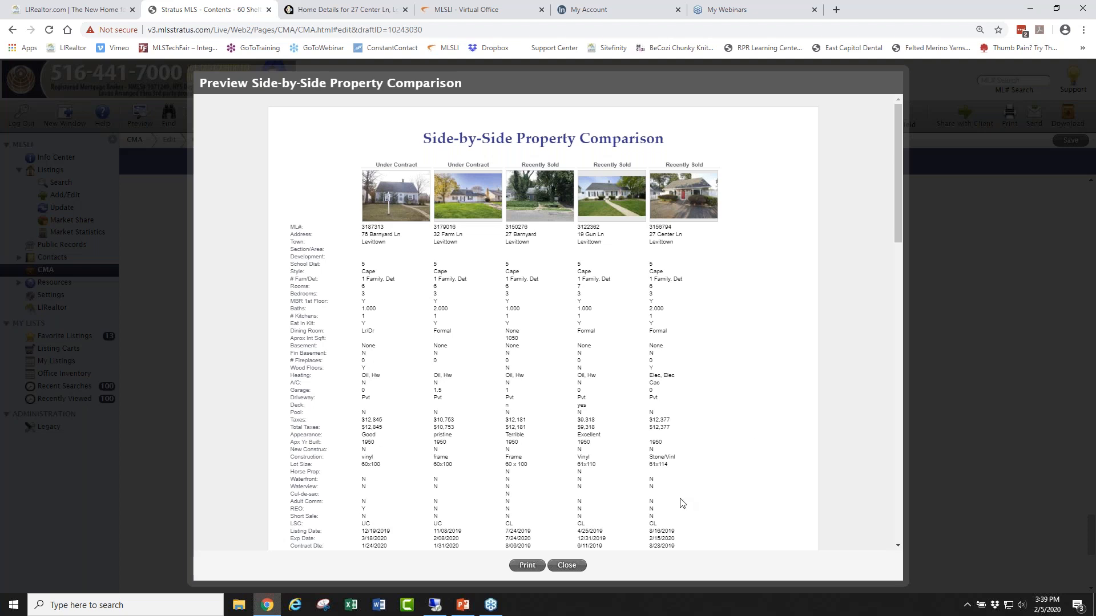
pyautogui.click(566, 565)
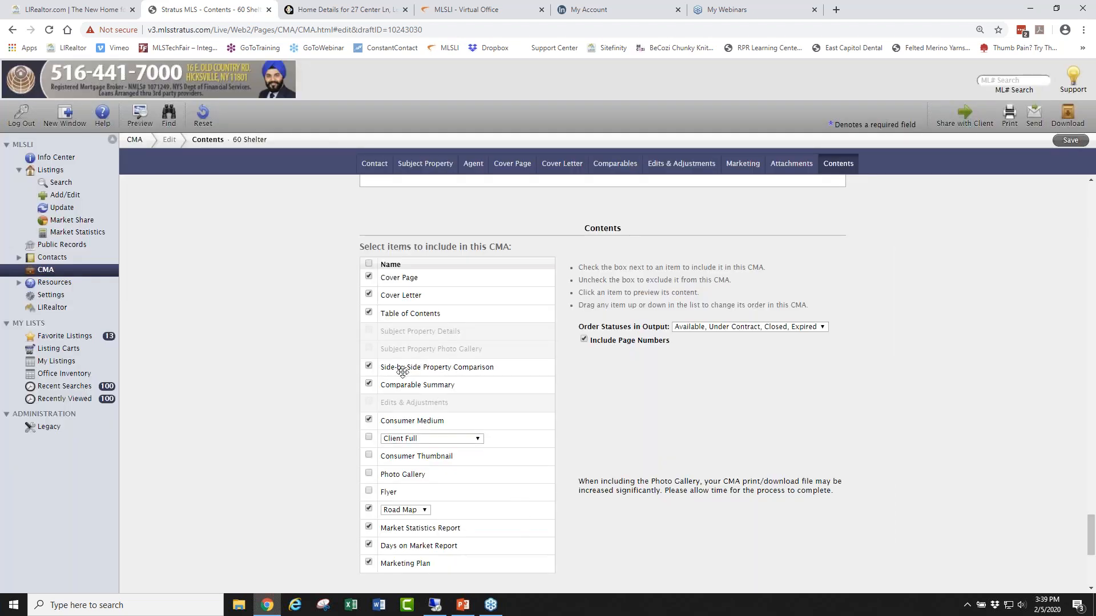
pyautogui.scroll(2, 774, 451)
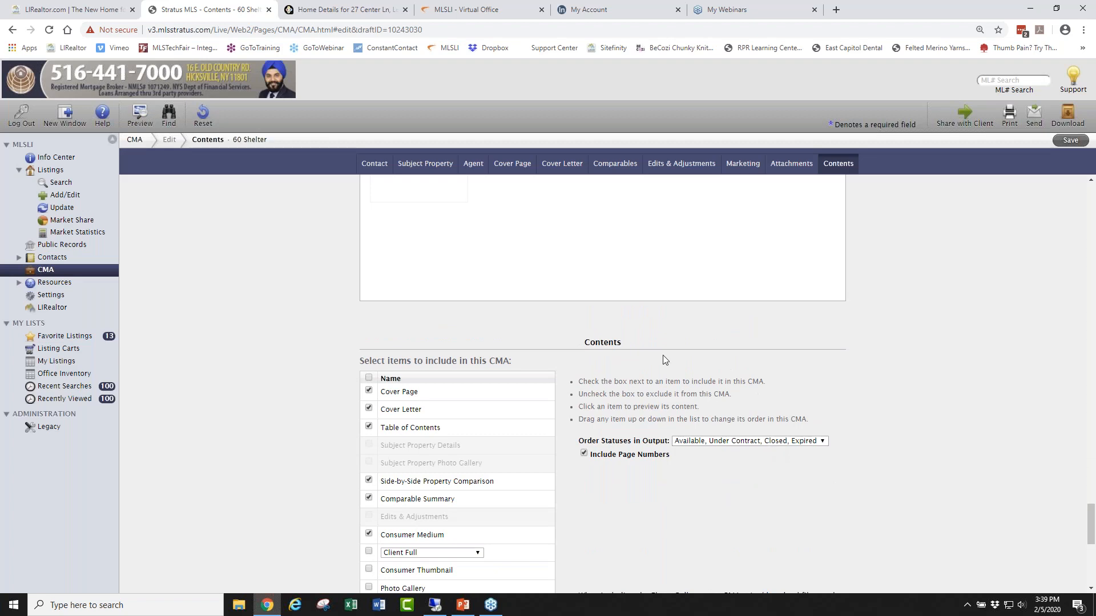
pyautogui.scroll(12, 920, 352)
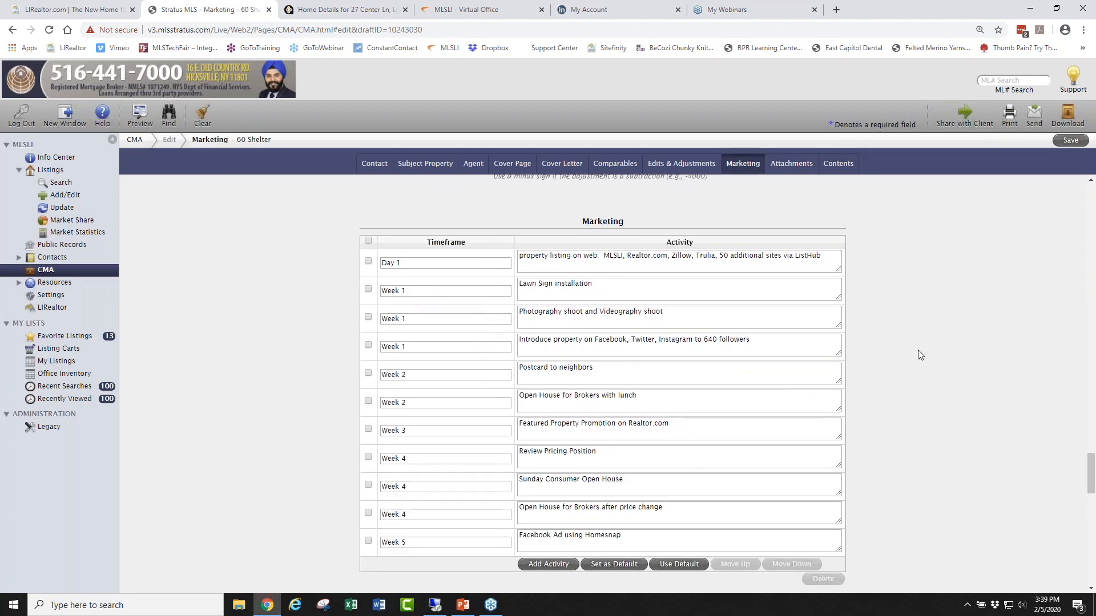
pyautogui.scroll(15, 915, 350)
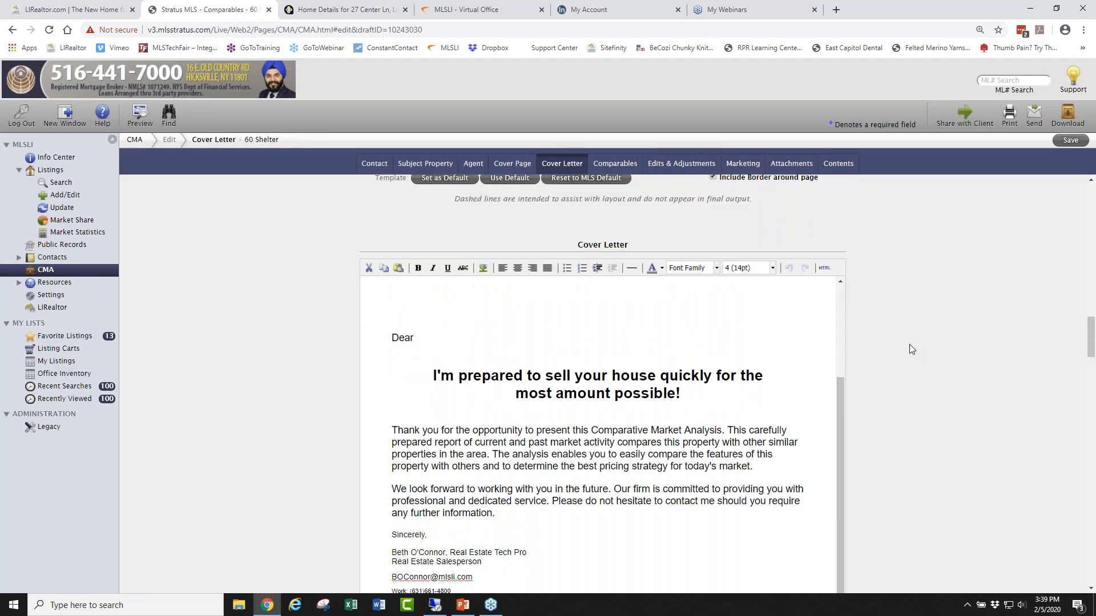
pyautogui.scroll(15, 909, 345)
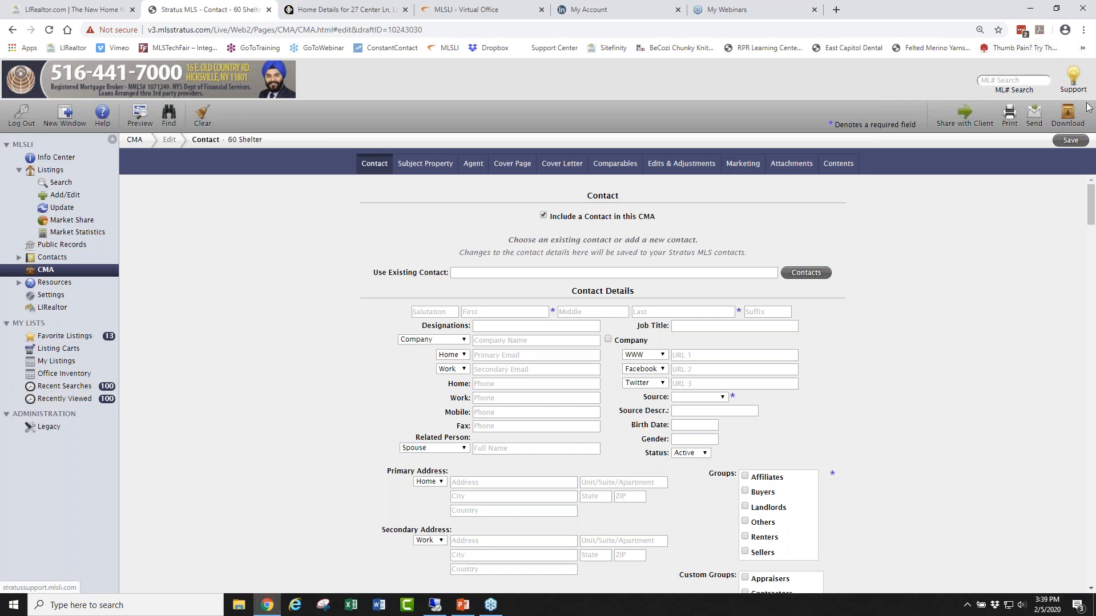
# Open the MLSLI support site's Training Guides & Videos category and scroll through the guides.
pyautogui.click(1074, 73)
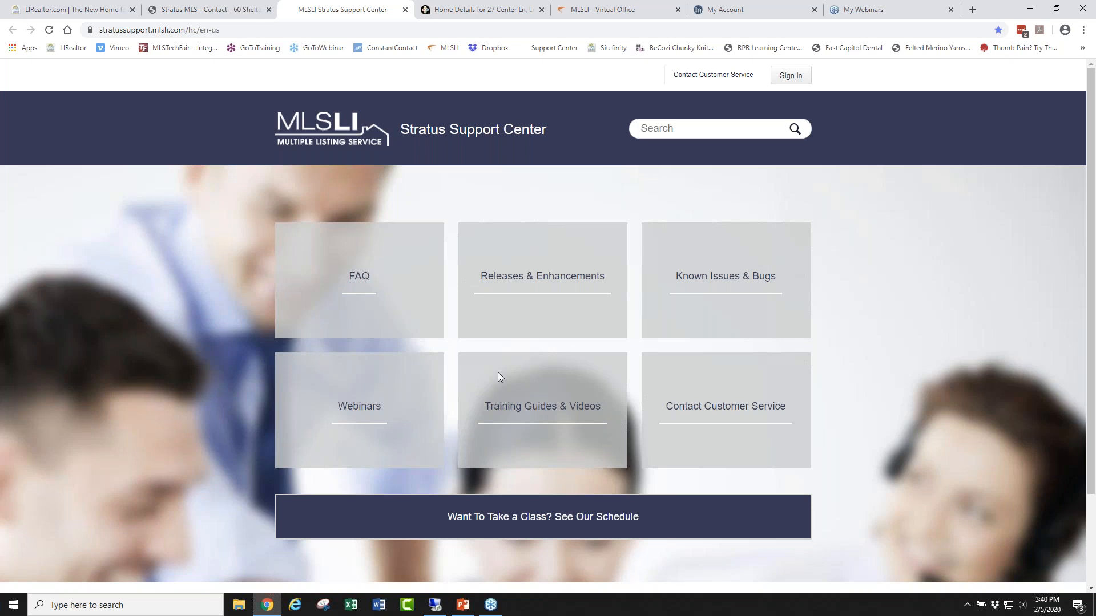
pyautogui.click(543, 410)
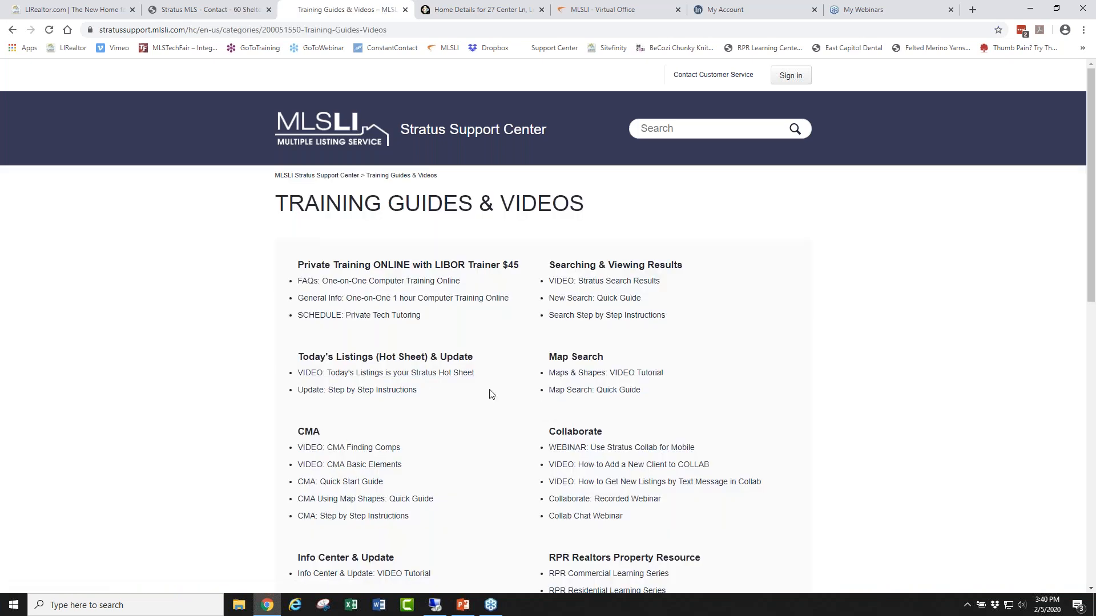
pyautogui.scroll(-1, 489, 392)
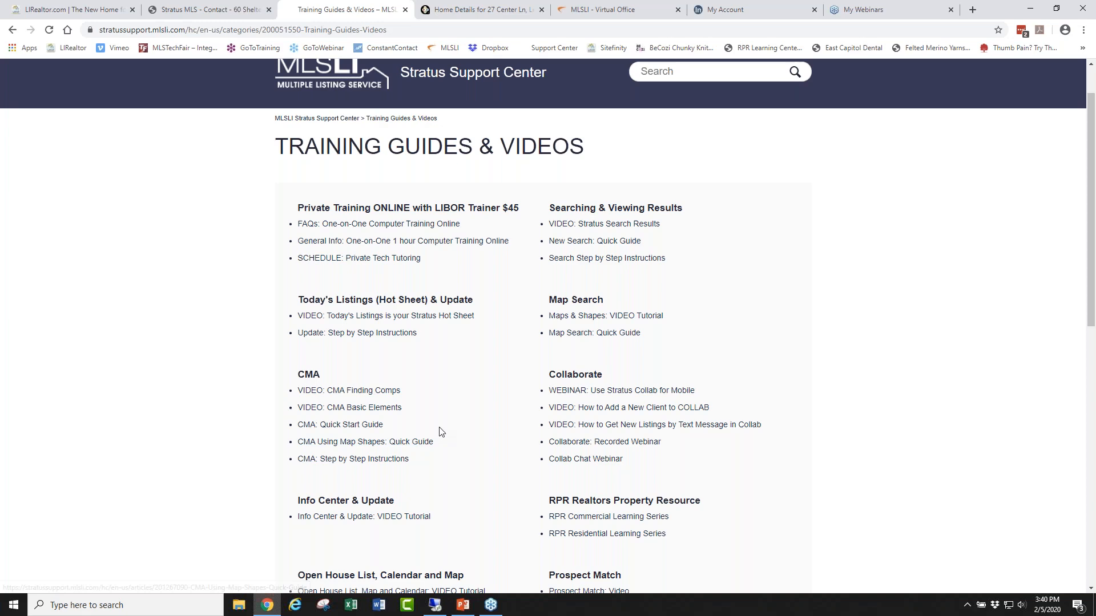
pyautogui.scroll(-7, 467, 398)
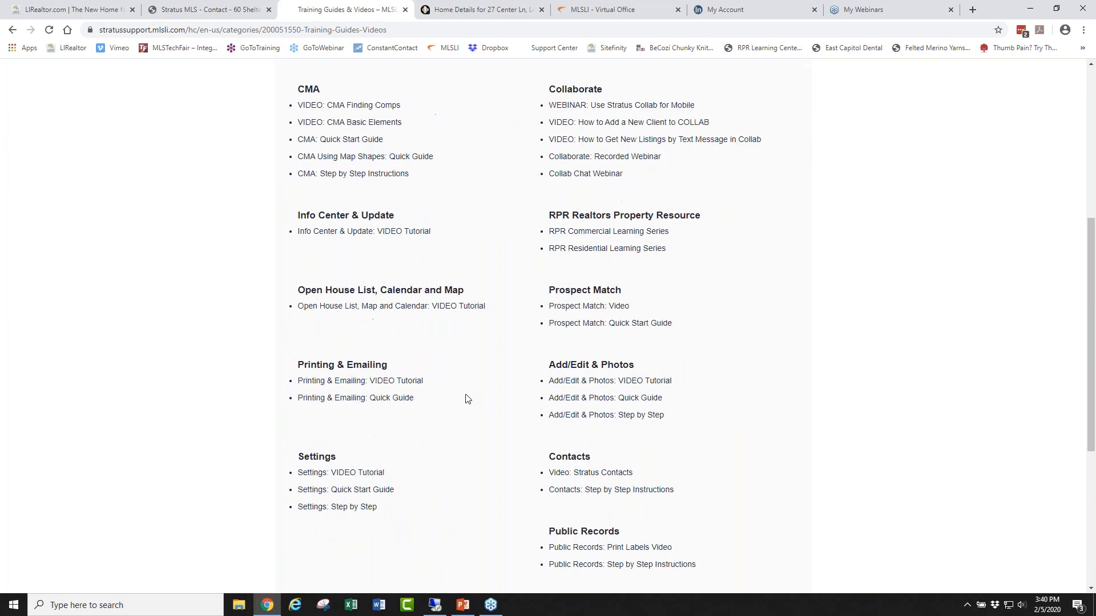
pyautogui.scroll(-3, 463, 394)
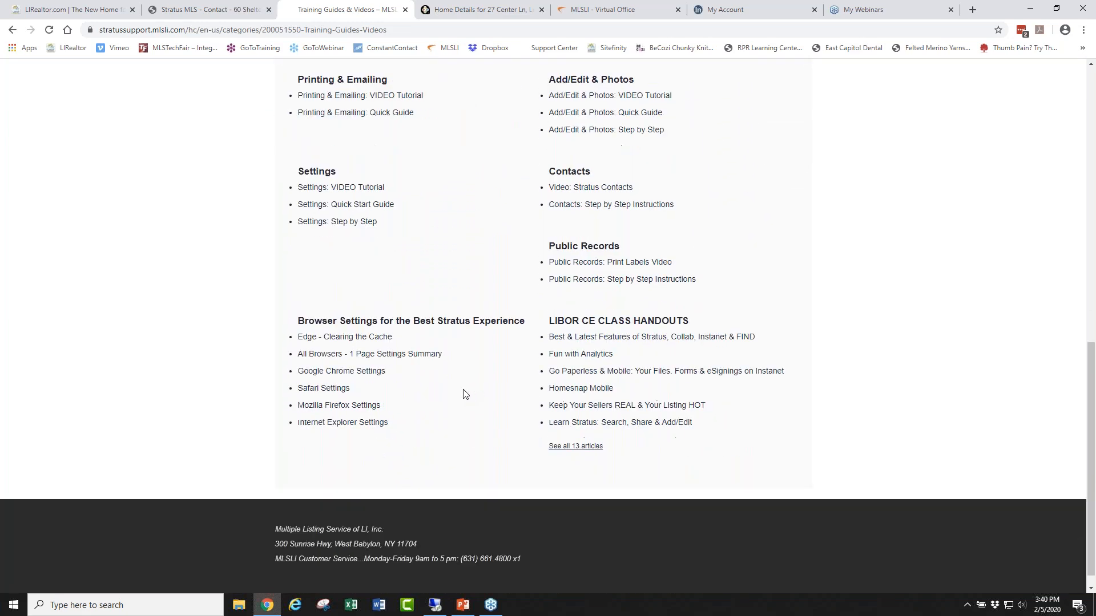
pyautogui.scroll(11, 463, 393)
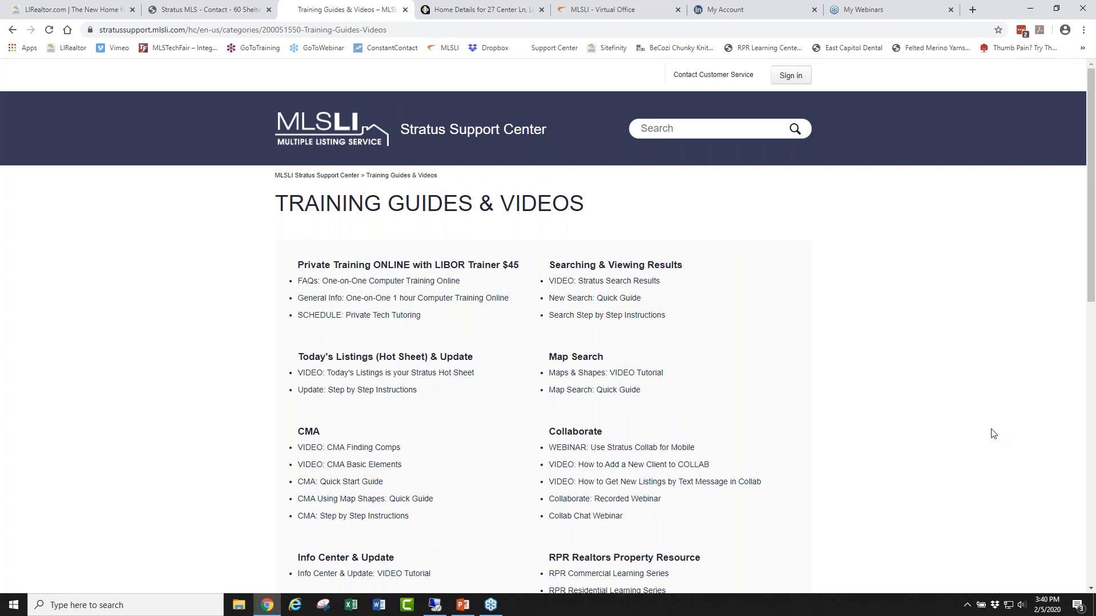
# From the Support Center home, list all 13 webinar articles, then return to the Stratus MLS tab.
pyautogui.click(352, 177)
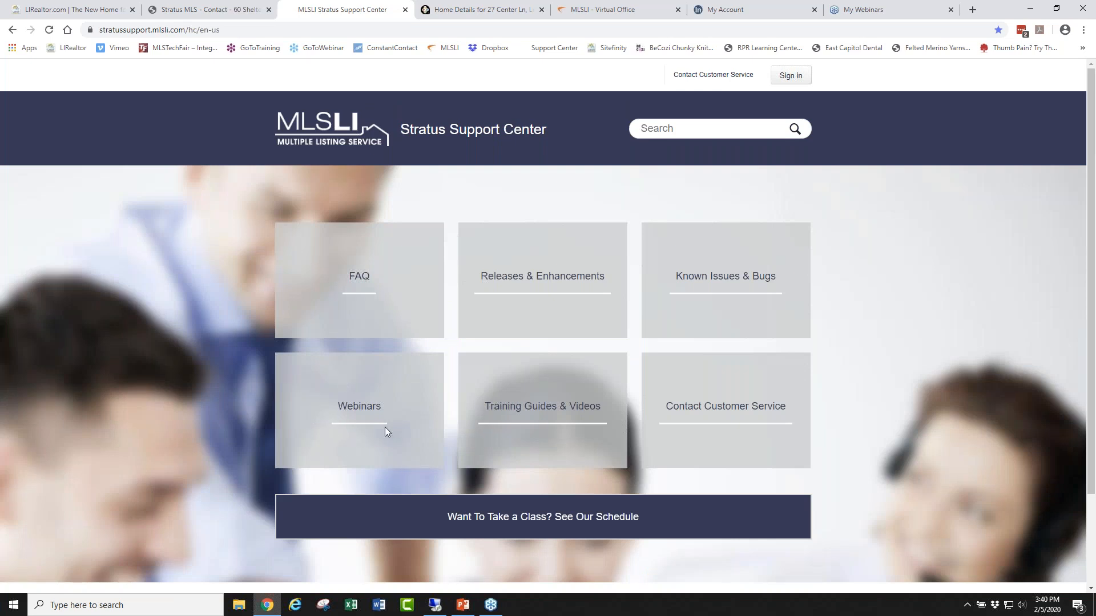
pyautogui.click(352, 410)
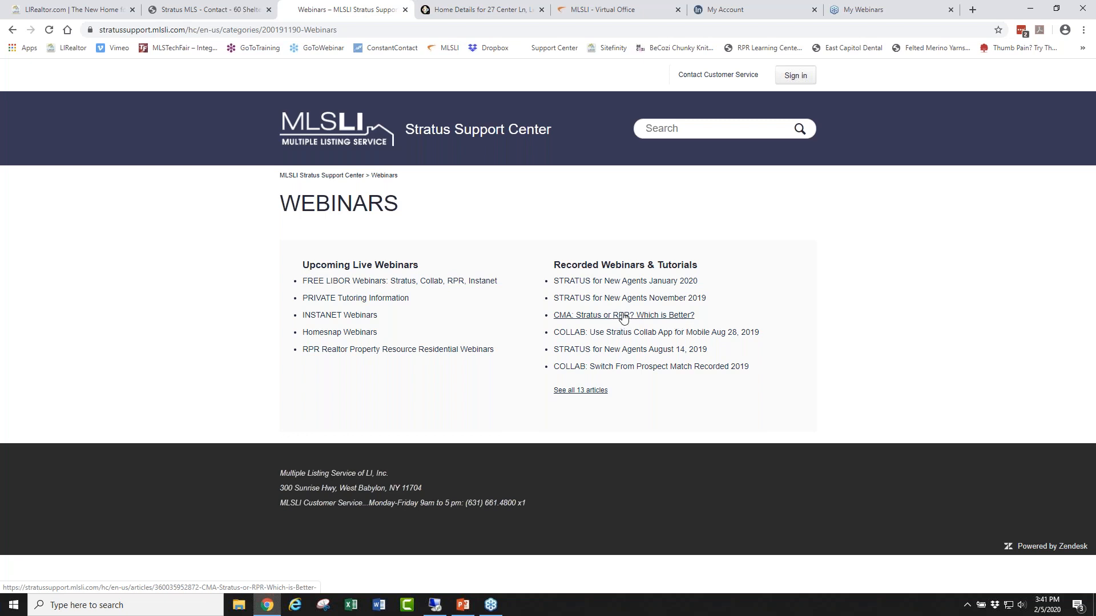
pyautogui.click(580, 392)
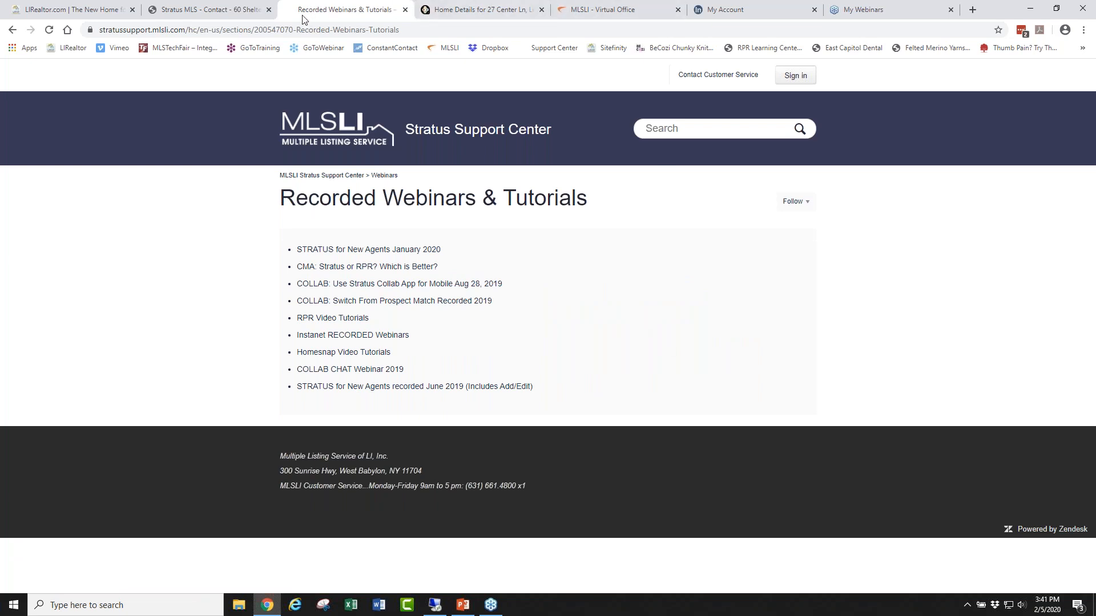
pyautogui.click(245, 11)
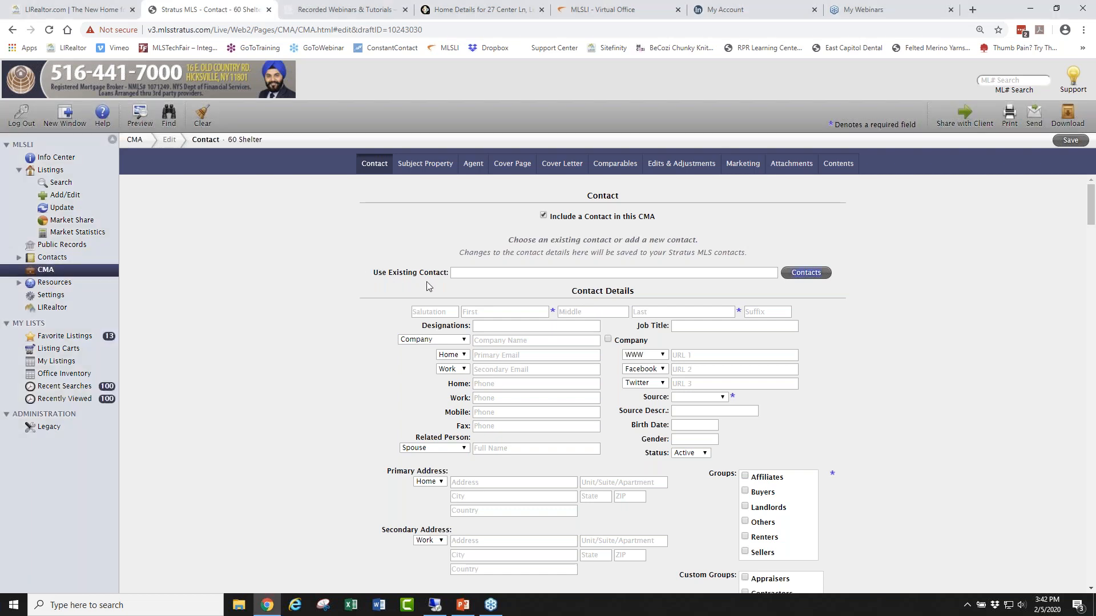
# Fill the CMA contact's details from an existing contact found by a name search.
pyautogui.tripleClick(447, 272)
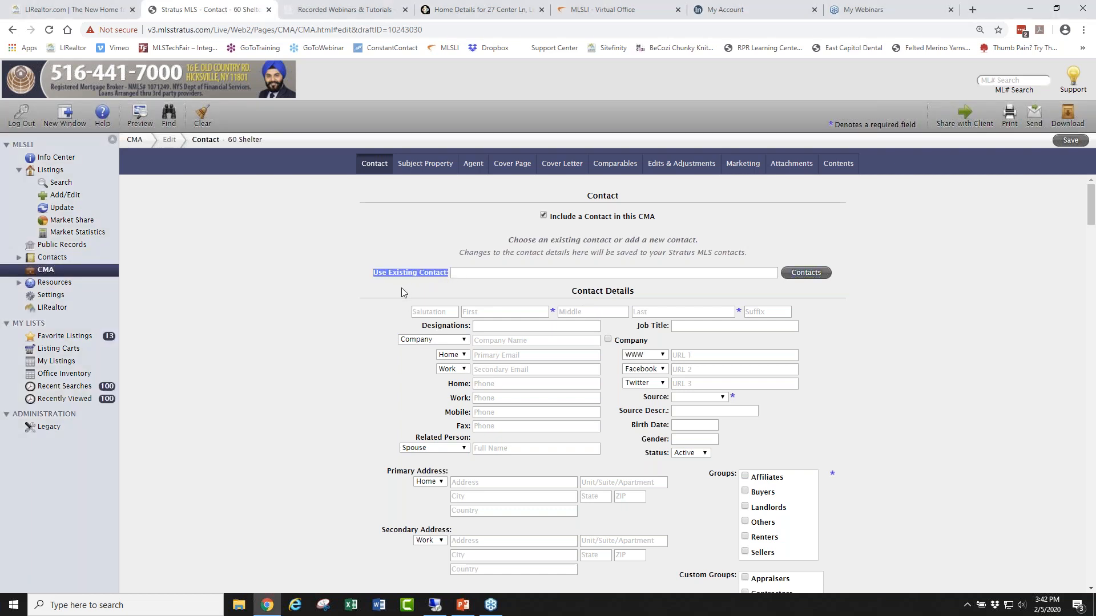
pyautogui.click(461, 272)
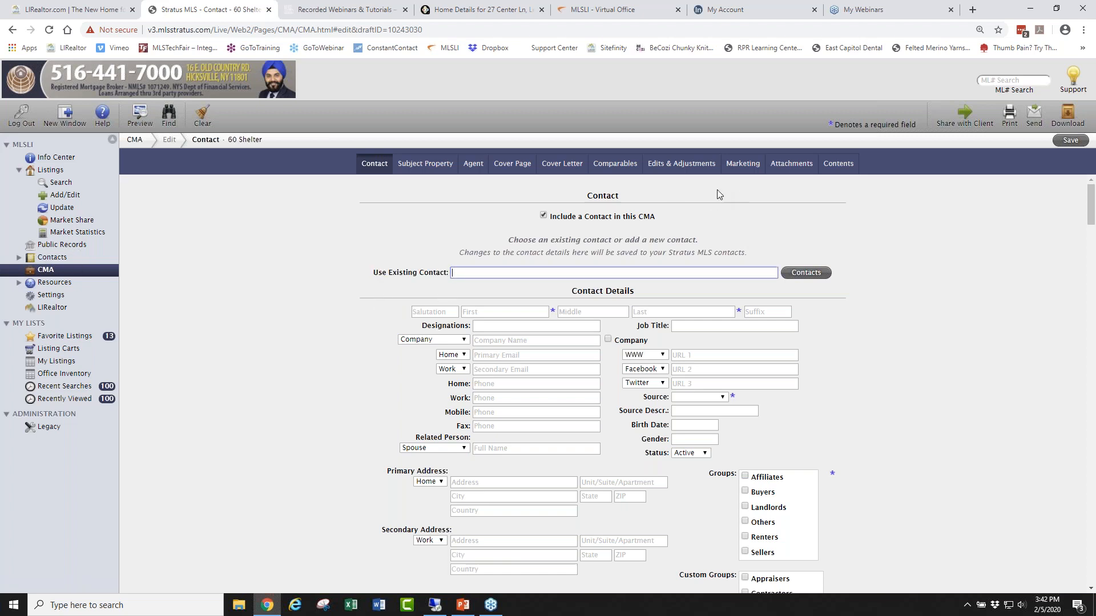
pyautogui.write('ann')
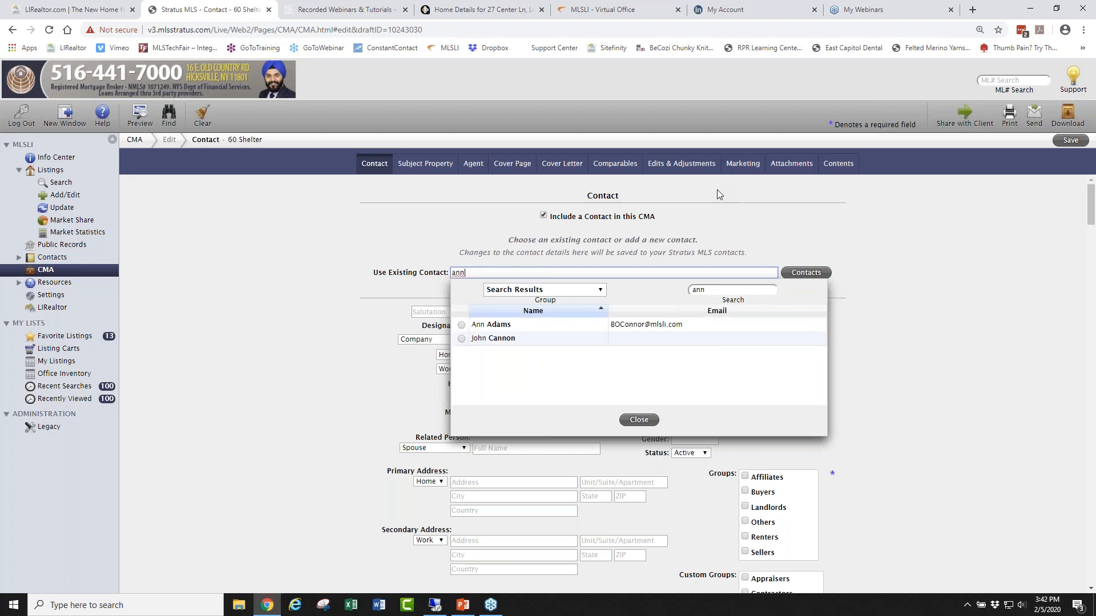
pyautogui.click(462, 326)
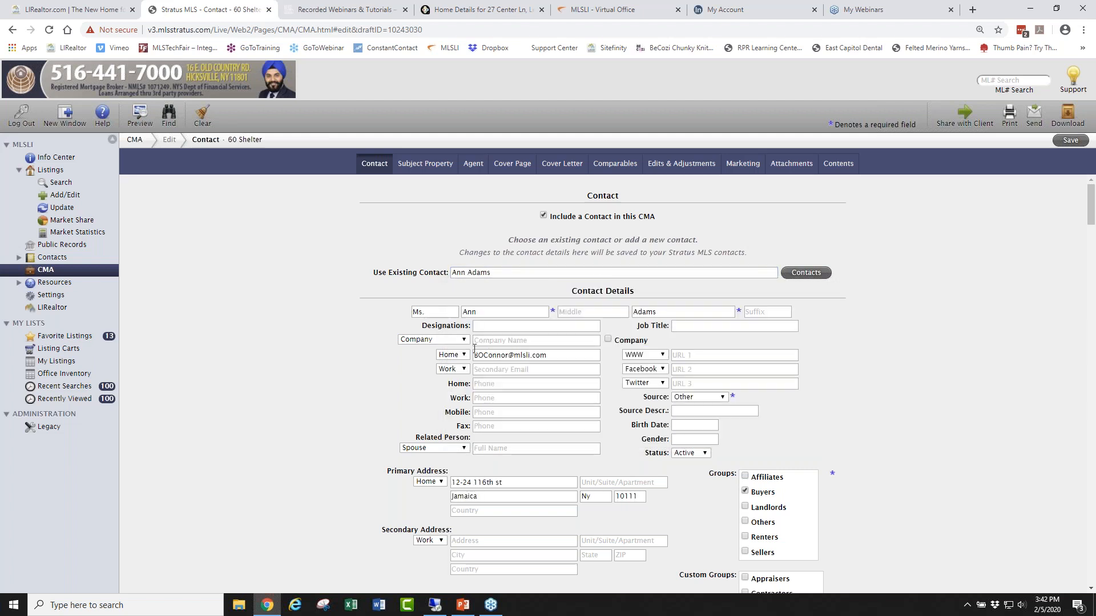
pyautogui.click(495, 271)
pyautogui.moveTo(495, 272); pyautogui.dragTo(390, 259)
pyautogui.press('BackSpace')
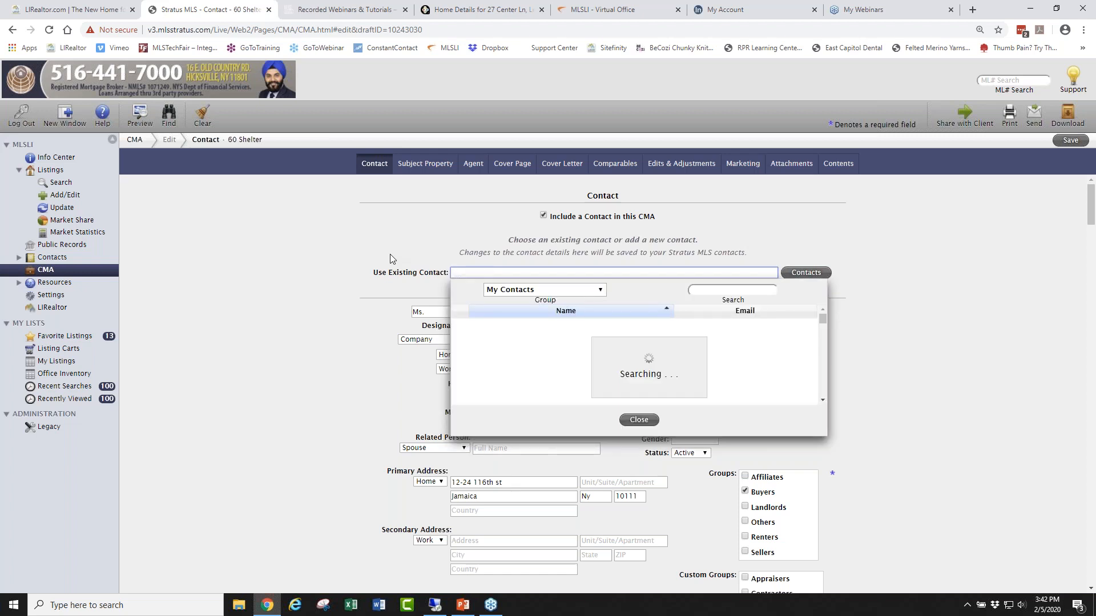
pyautogui.click(652, 419)
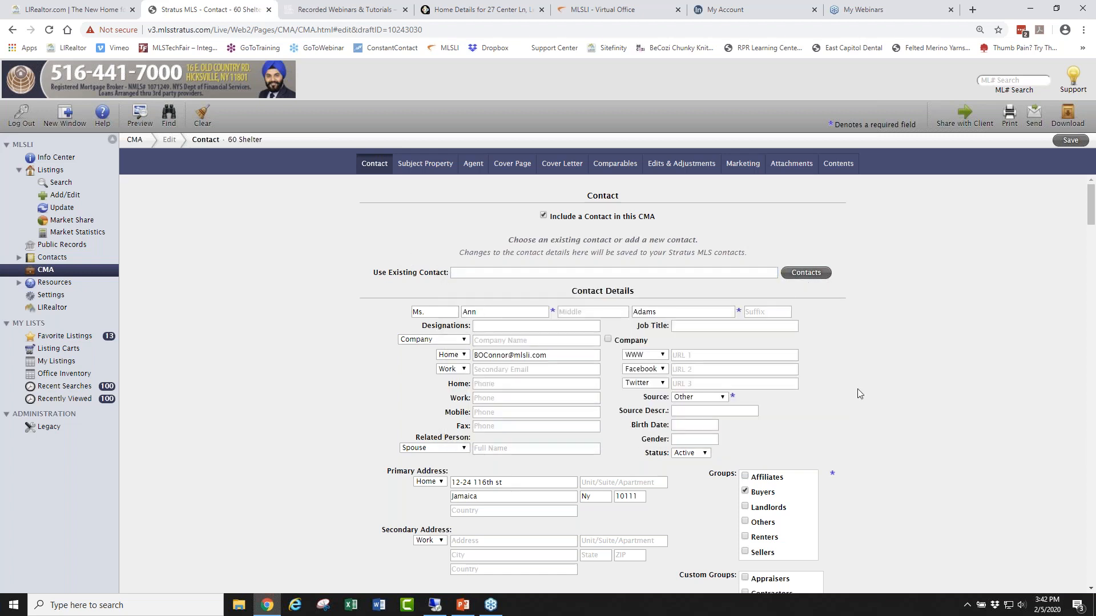
pyautogui.scroll(-3, 857, 389)
pyautogui.scroll(2, 531, 319)
pyautogui.click(495, 311)
pyautogui.press('Tab')
pyautogui.press('Tab')
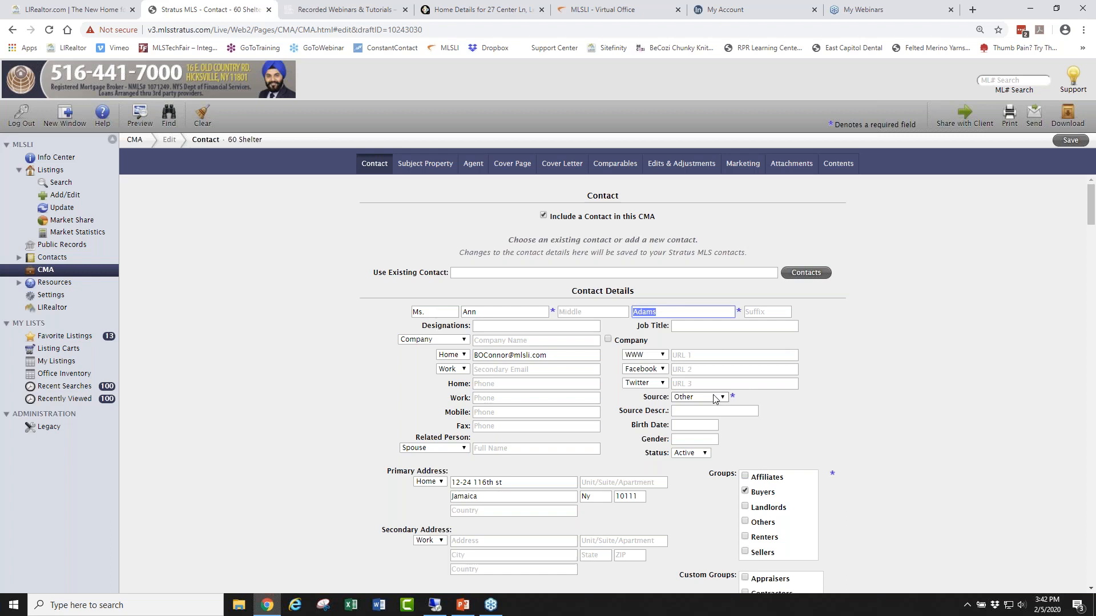
# Set the contact source to Referral and move the contact from the Buyers group to Sellers.
pyautogui.click(721, 398)
pyautogui.click(721, 399)
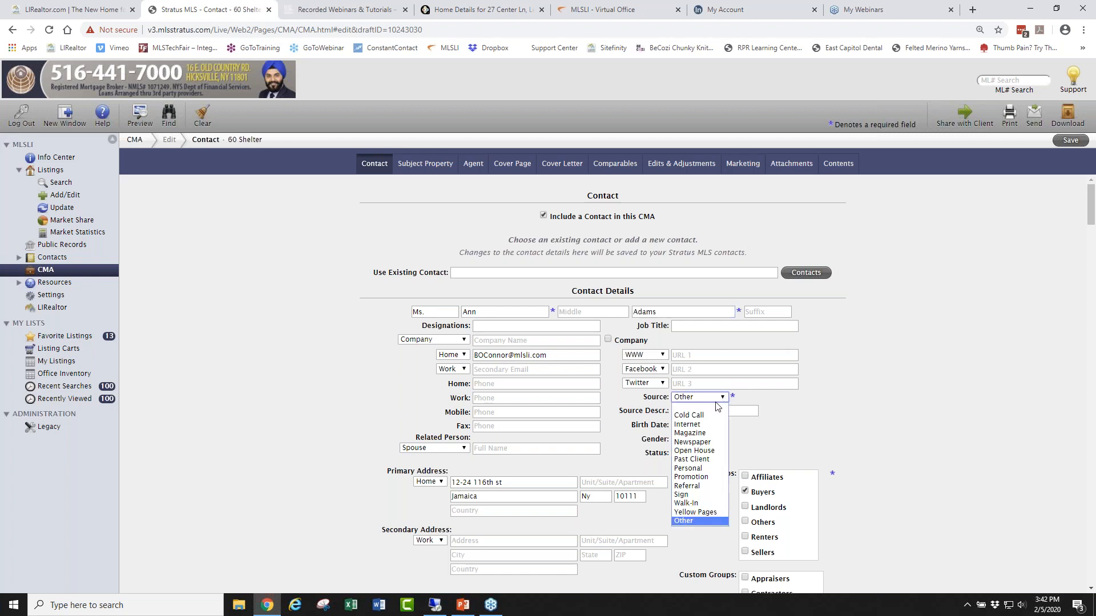
pyautogui.click(692, 485)
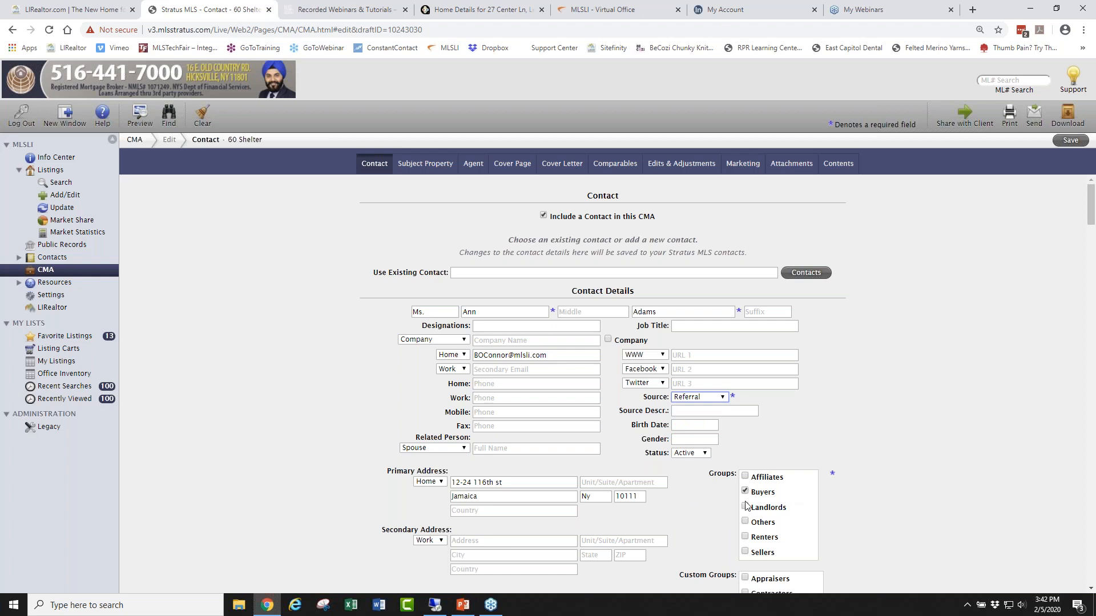
pyautogui.click(745, 551)
pyautogui.click(745, 491)
pyautogui.scroll(-2, 854, 422)
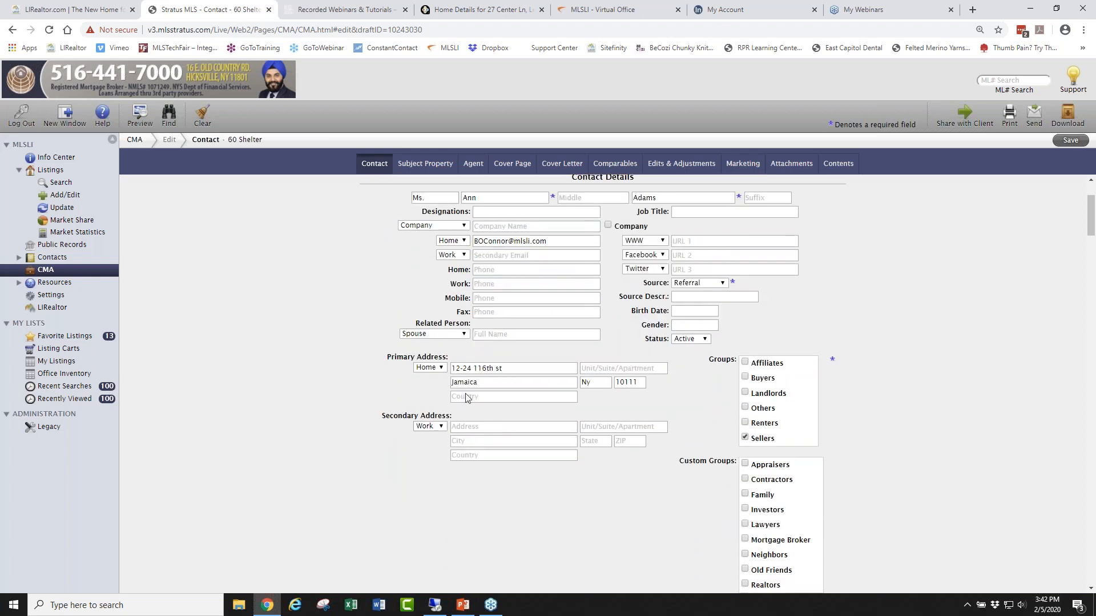
pyautogui.moveTo(552, 241); pyautogui.dragTo(446, 240)
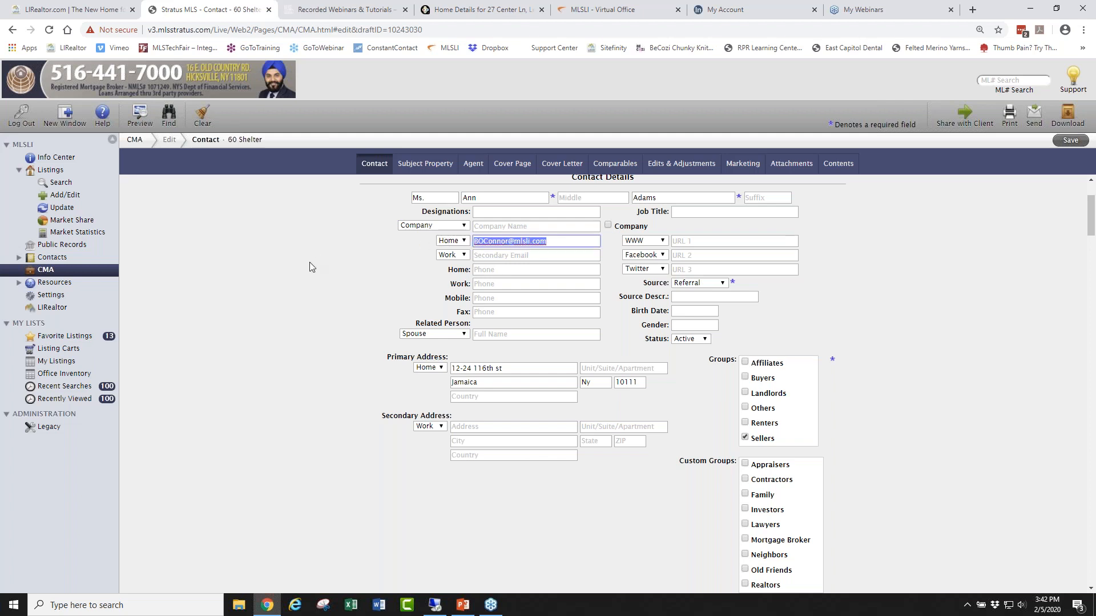
pyautogui.scroll(-3, 308, 265)
pyautogui.scroll(4, 303, 267)
pyautogui.scroll(2, 304, 269)
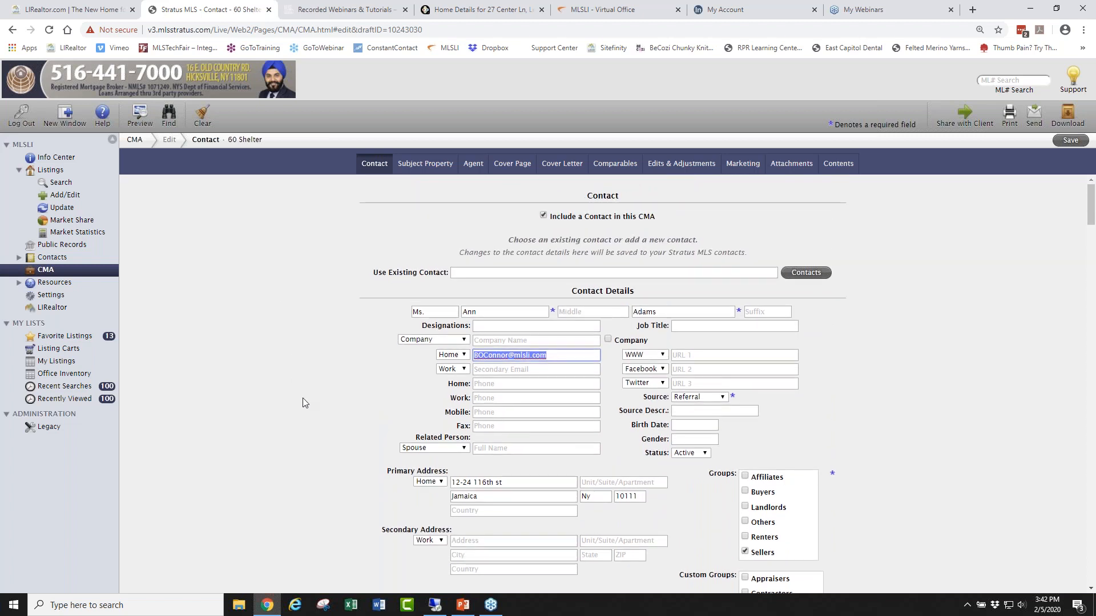
pyautogui.scroll(-4, 304, 399)
pyautogui.scroll(-1, 305, 406)
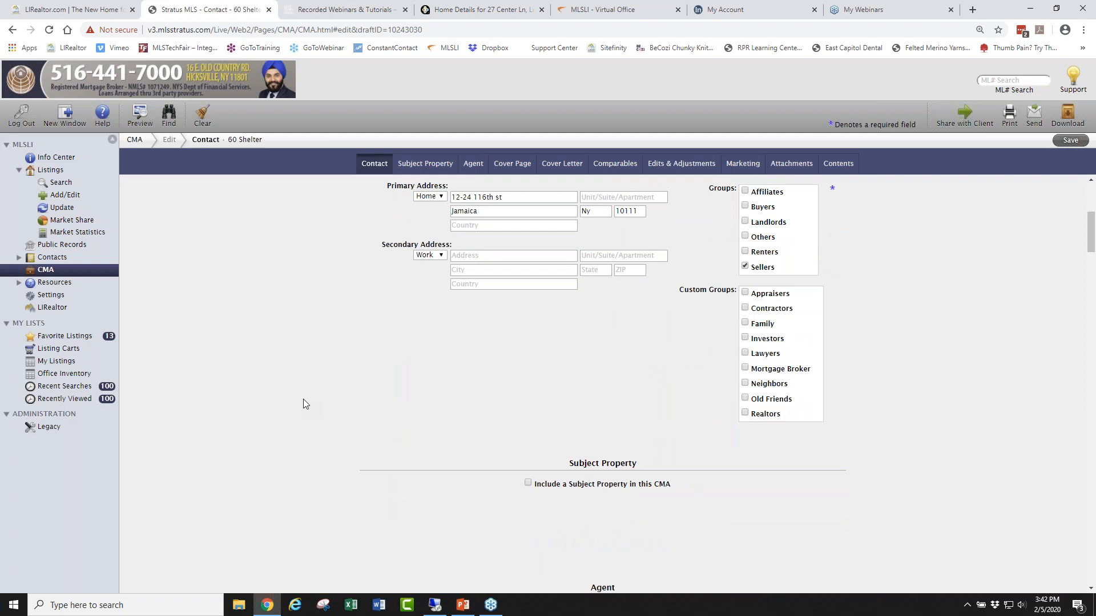
pyautogui.scroll(-3, 303, 403)
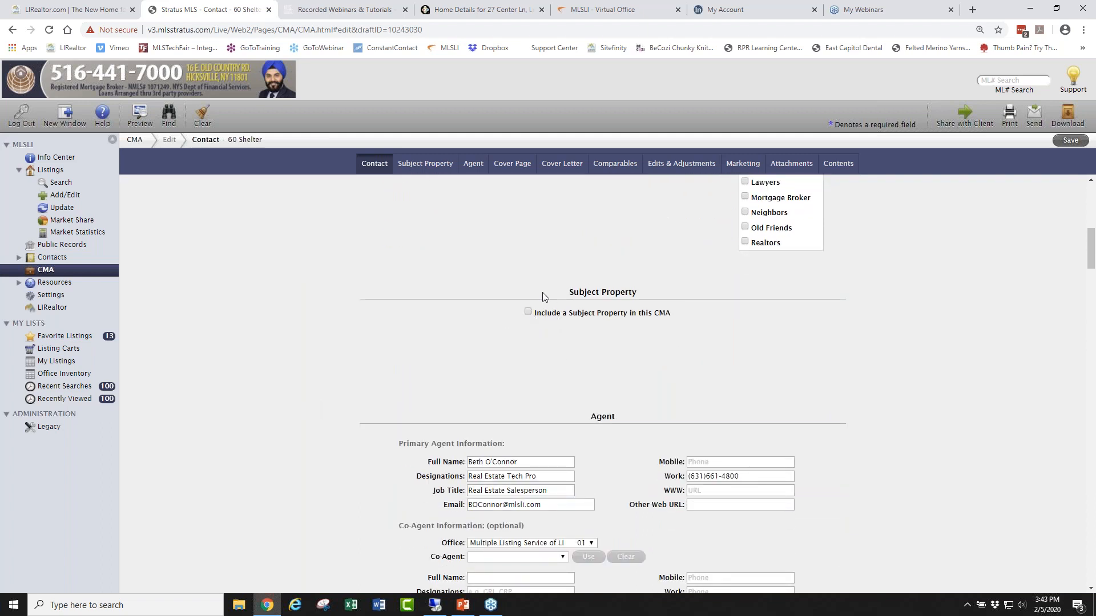
pyautogui.click(528, 312)
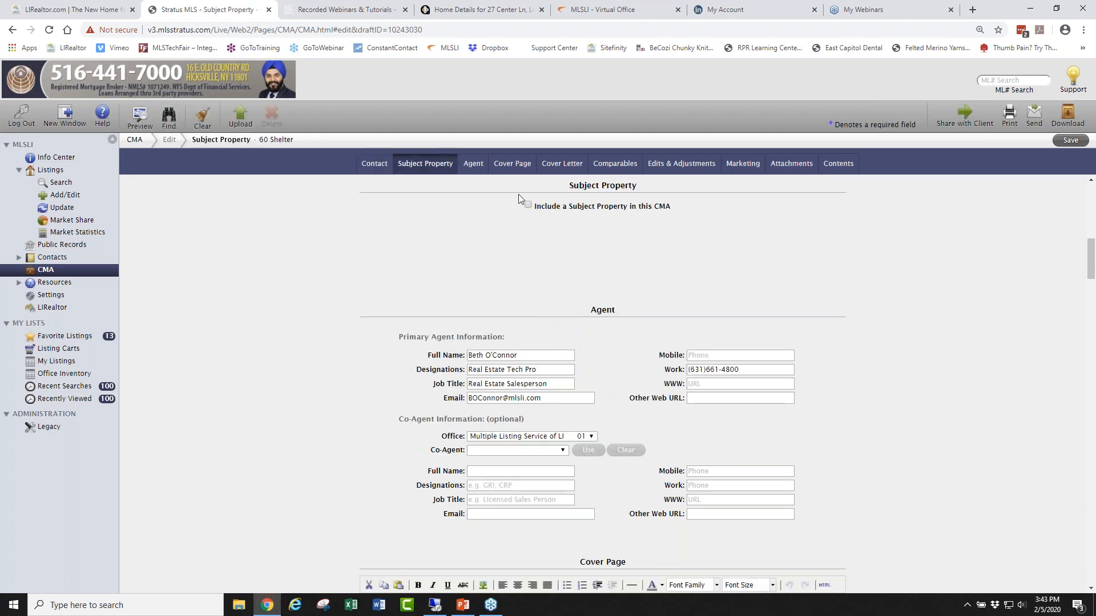
pyautogui.click(530, 206)
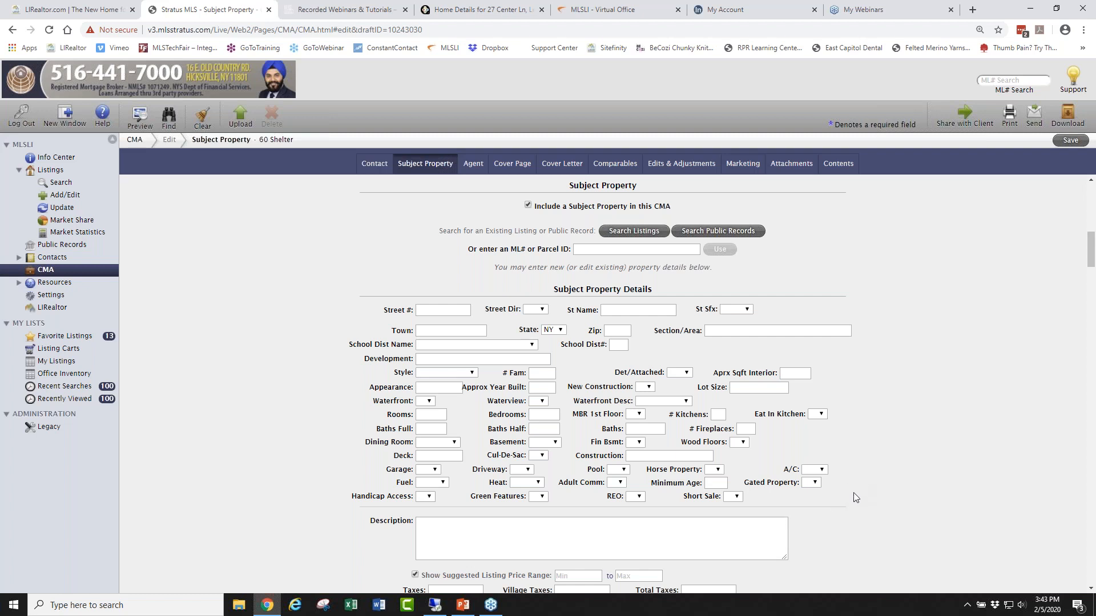
pyautogui.scroll(-3, 854, 492)
pyautogui.scroll(4, 850, 490)
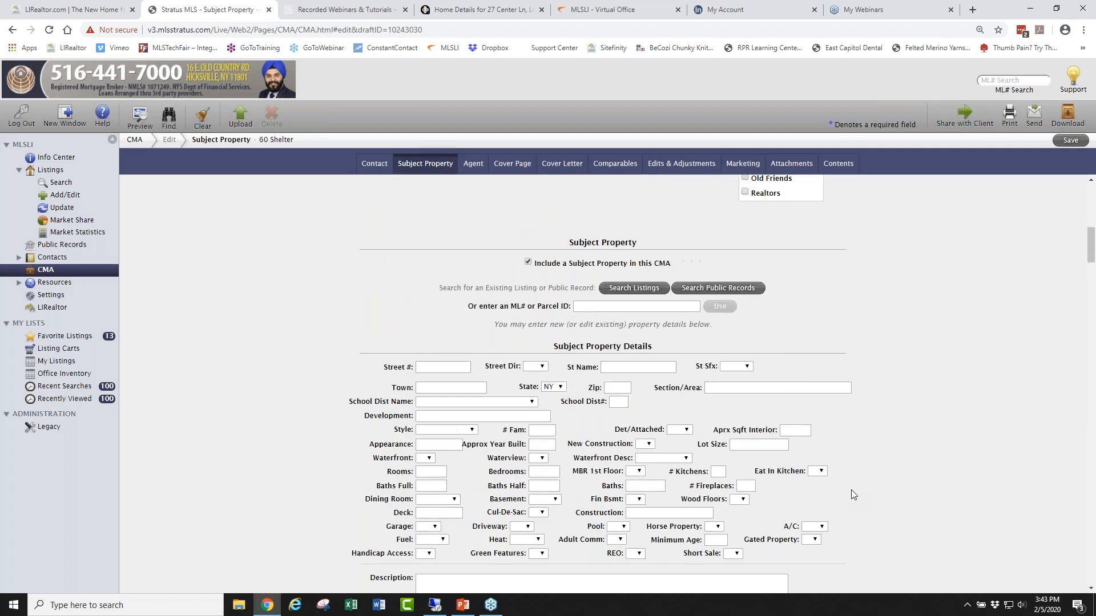
pyautogui.scroll(-1, 851, 490)
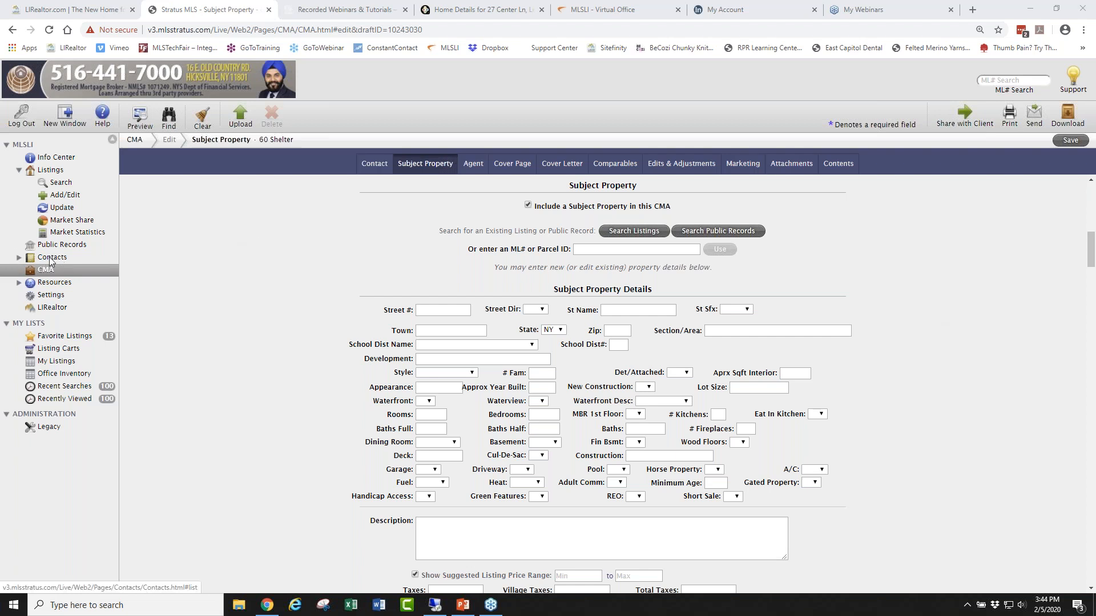
pyautogui.scroll(-20, 847, 337)
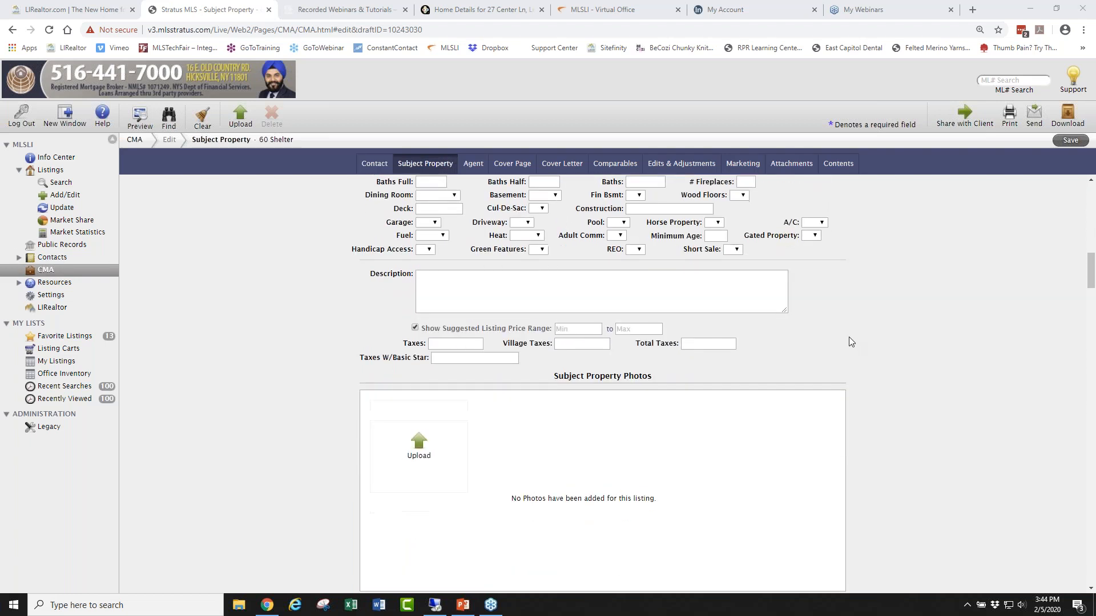
pyautogui.scroll(-5, 846, 337)
pyautogui.scroll(15, 841, 330)
pyautogui.scroll(15, 828, 306)
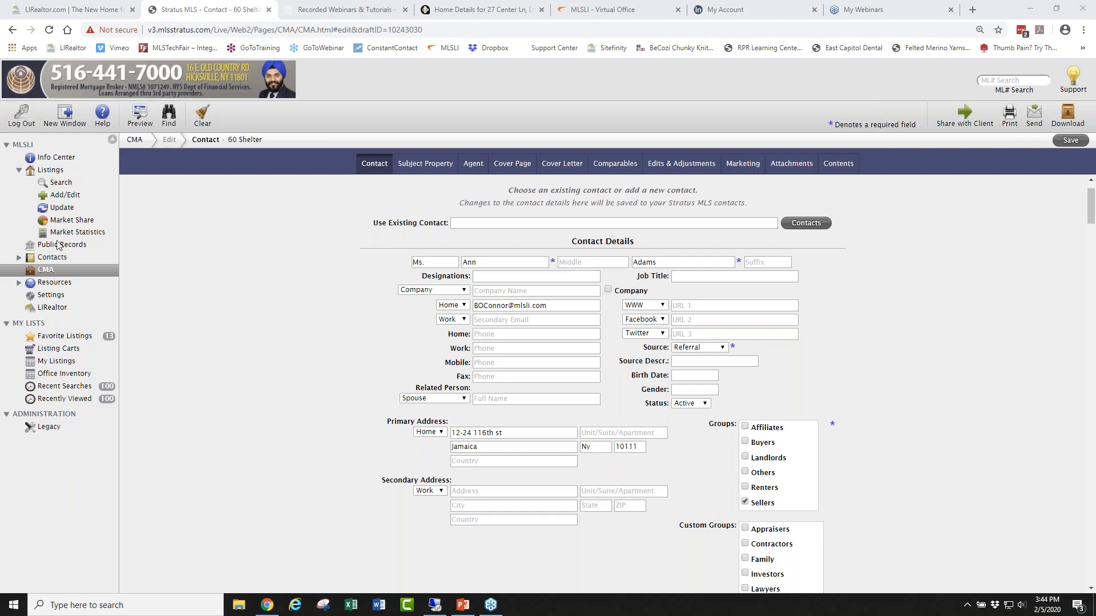
pyautogui.click(49, 270)
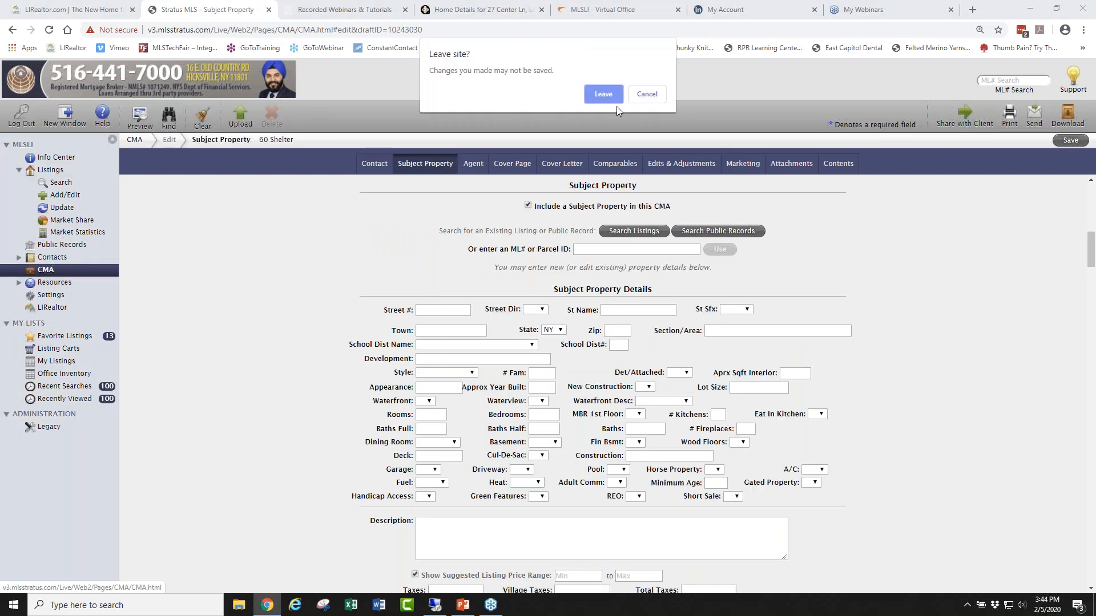
pyautogui.click(603, 95)
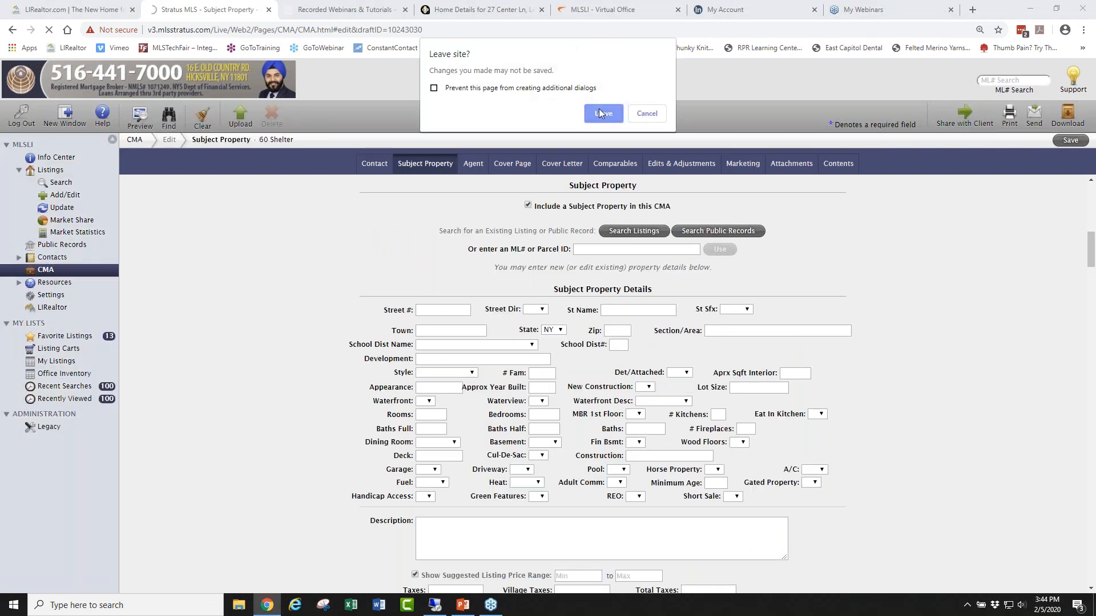
# Dismiss the leave-page warning and sign back in with the username and password.
pyautogui.click(598, 108)
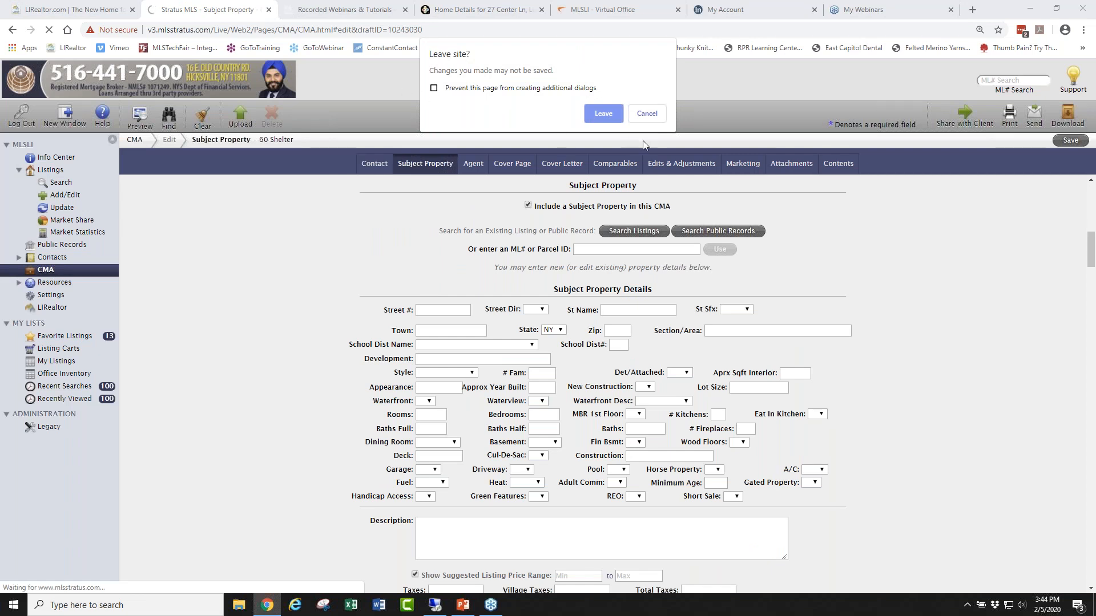
pyautogui.click(656, 114)
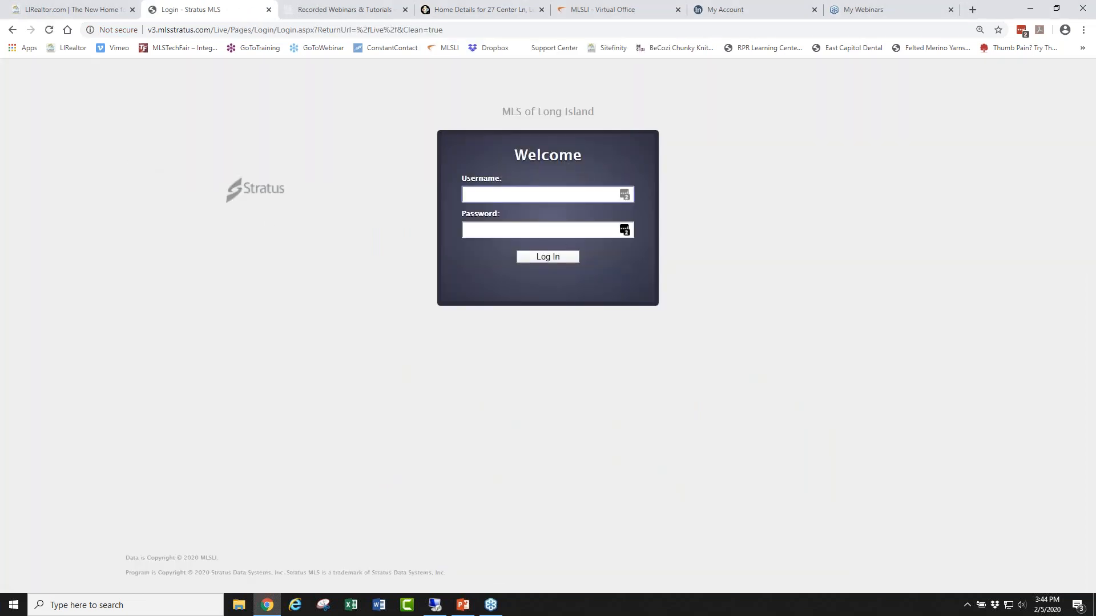
pyautogui.press('Tab')
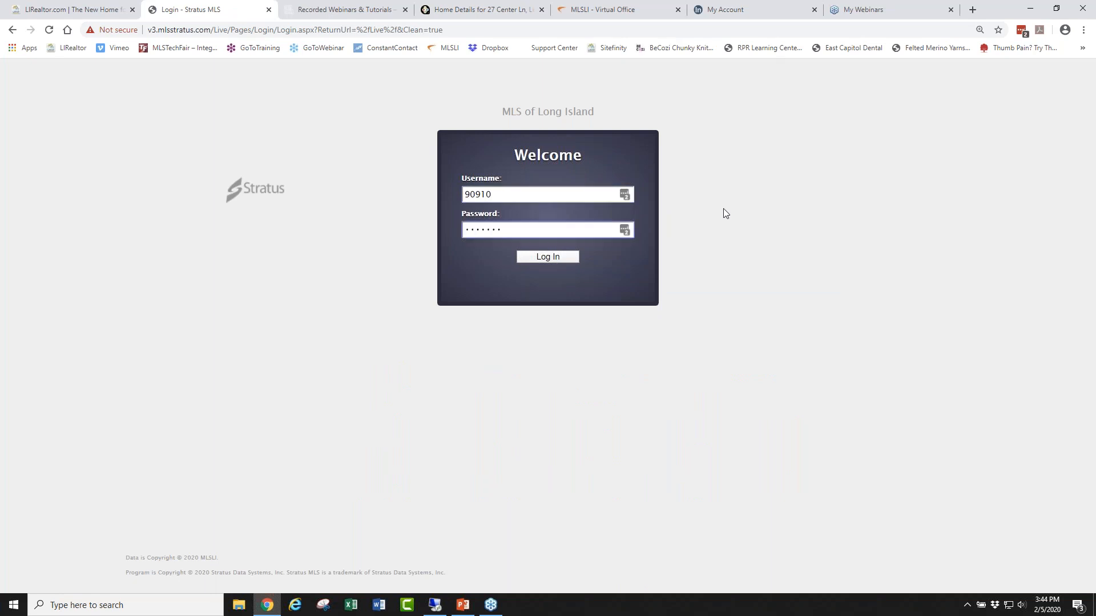
pyautogui.press('Return')
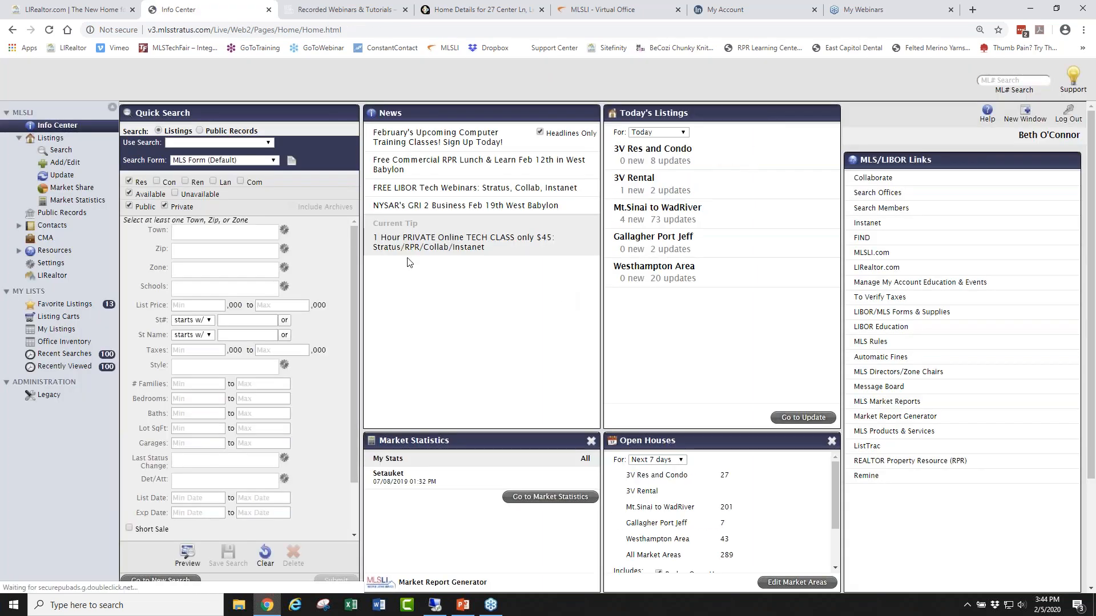
pyautogui.click(46, 238)
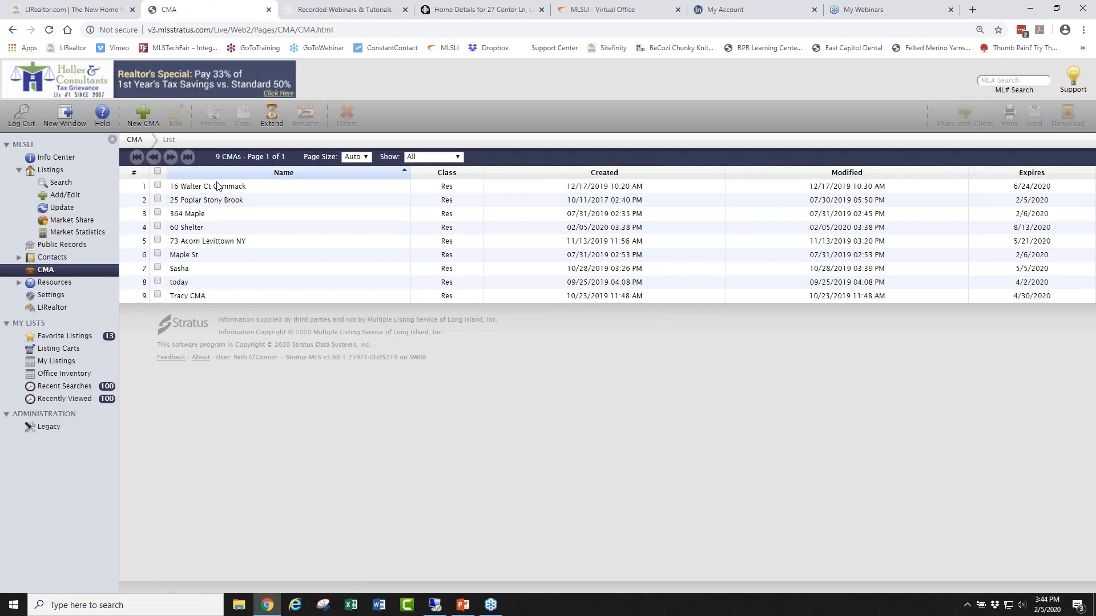
pyautogui.click(221, 200)
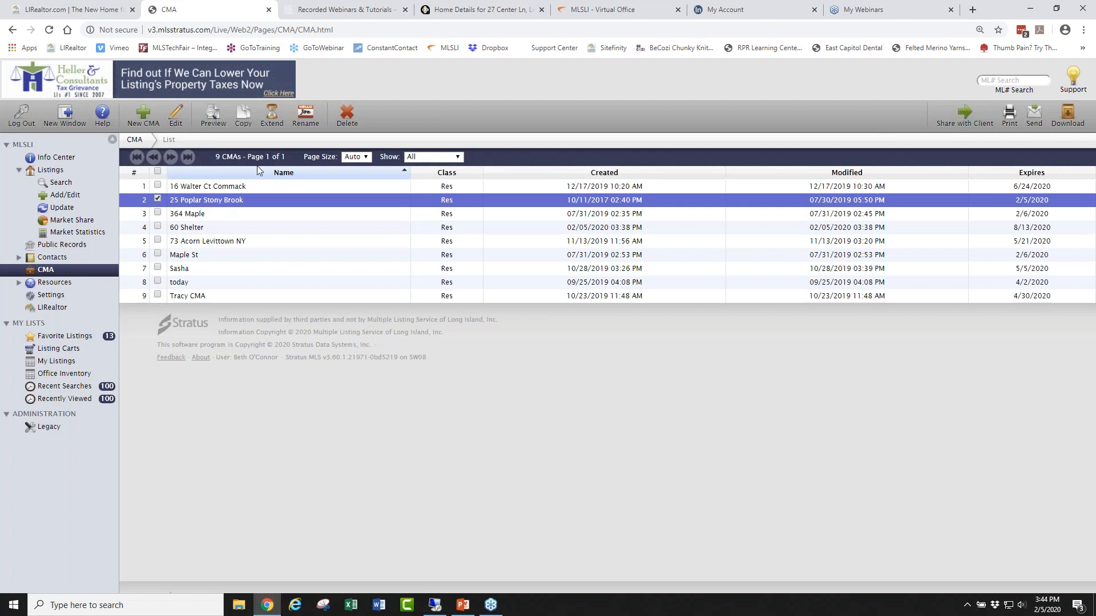
pyautogui.click(176, 112)
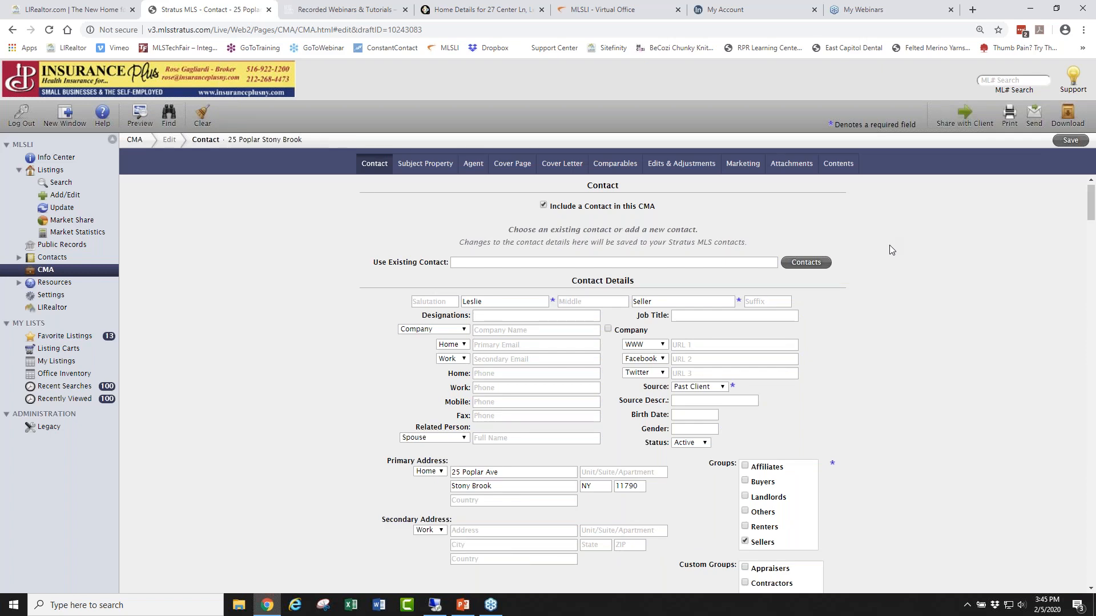
# Scroll through Contact, Subject Property, Agent, Cover Page, Contents and Attachments, then back to Marketing.
pyautogui.scroll(-15, 890, 251)
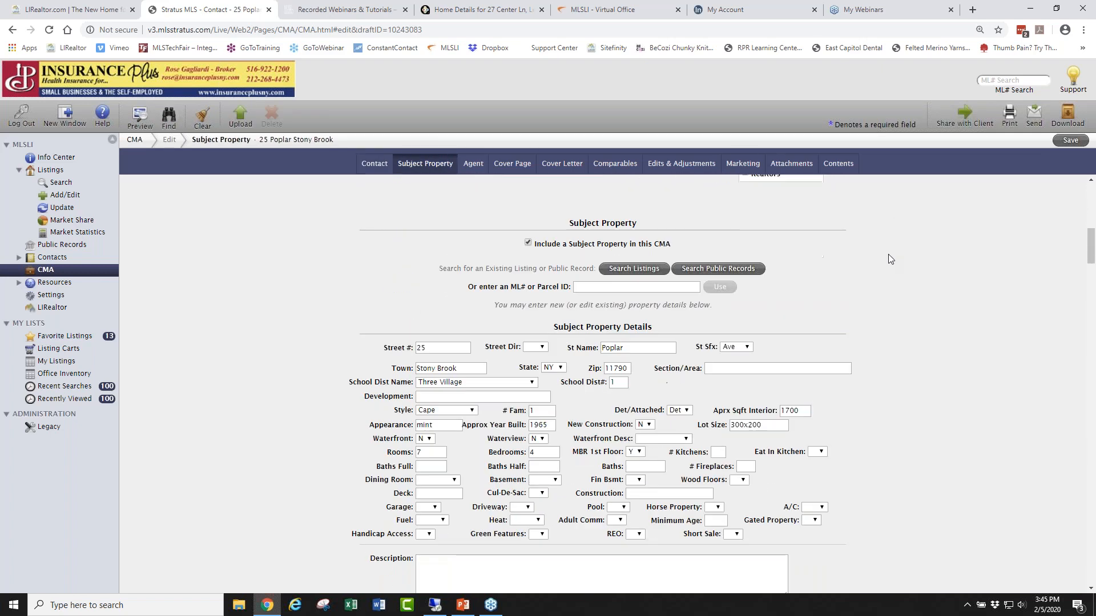
pyautogui.scroll(-8, 887, 258)
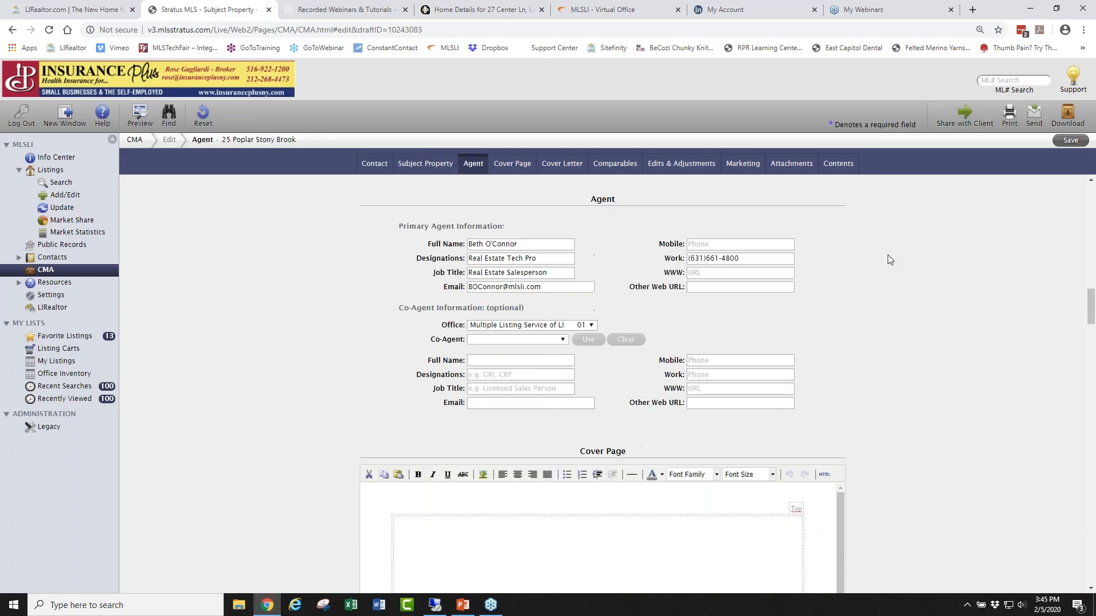
pyautogui.scroll(-7, 888, 255)
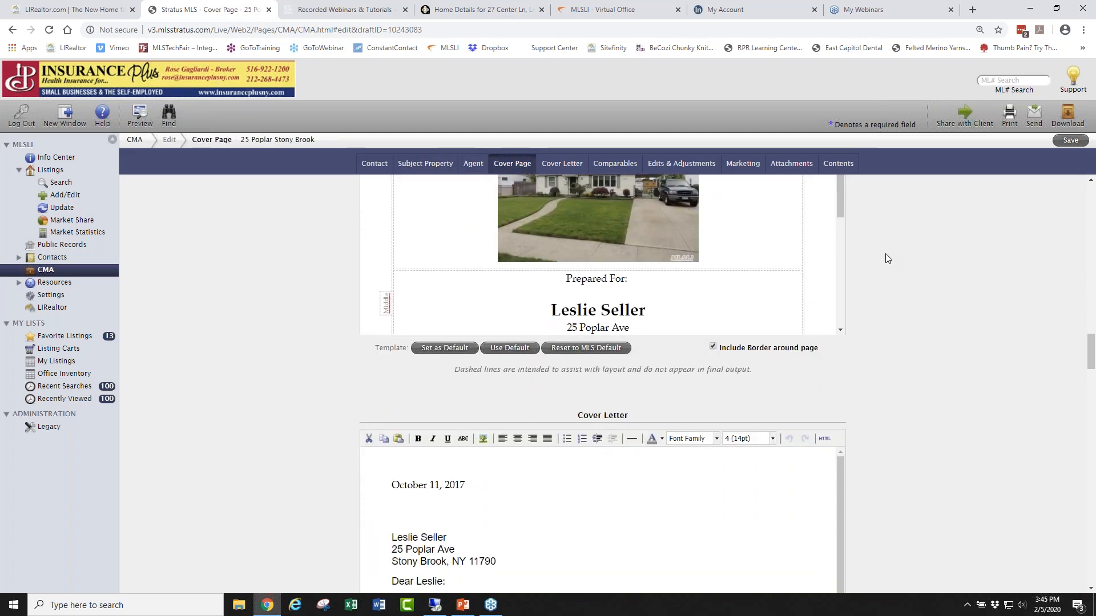
pyautogui.moveTo(1091, 344); pyautogui.dragTo(1084, 530)
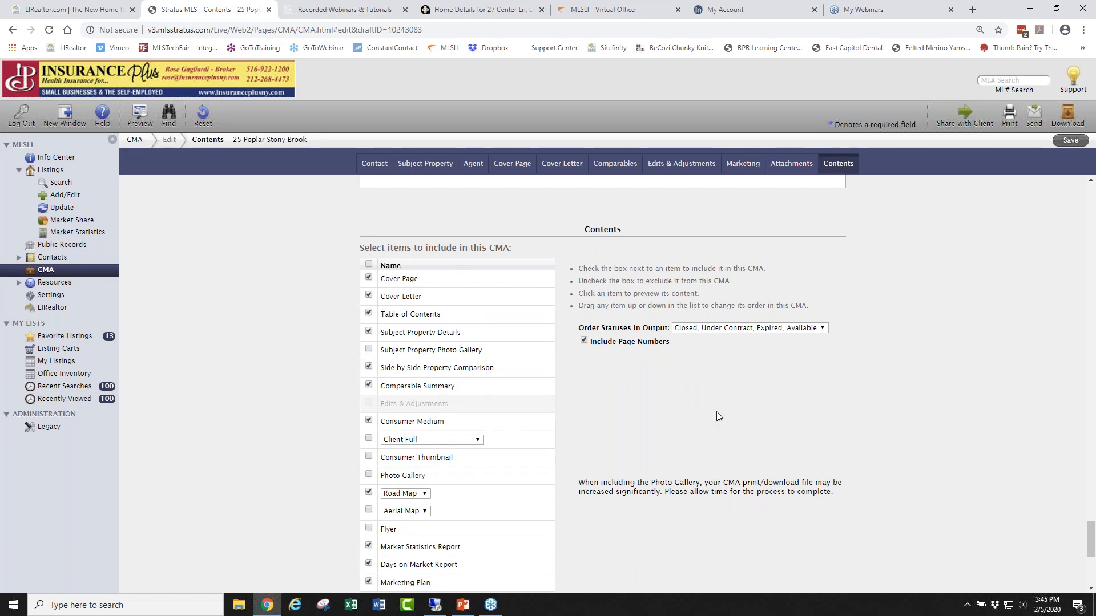
pyautogui.scroll(-2, 927, 361)
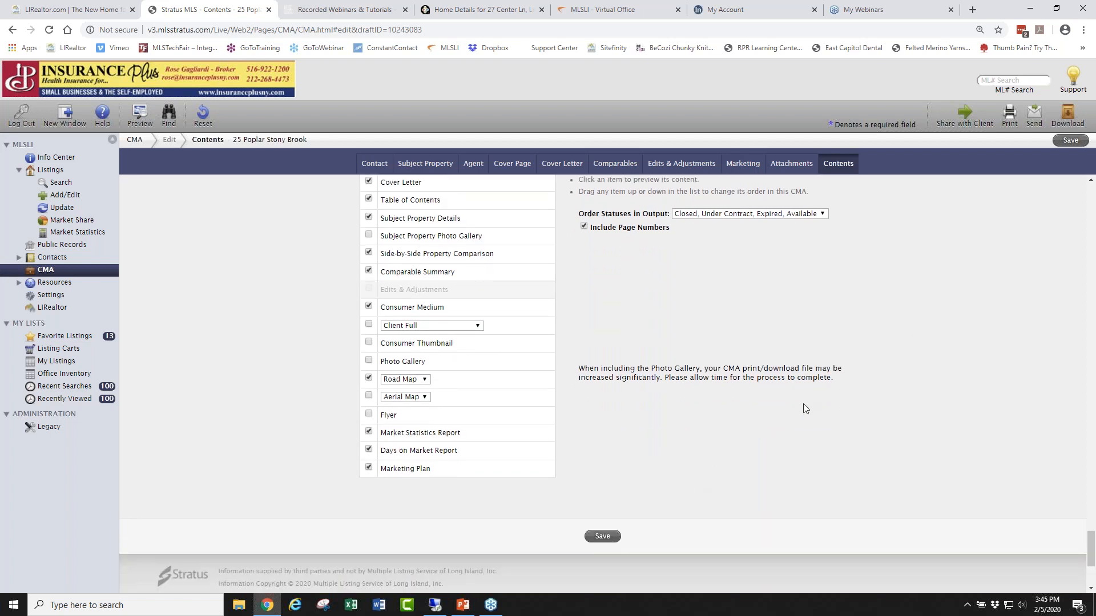
pyautogui.scroll(4, 807, 408)
pyautogui.scroll(9, 900, 399)
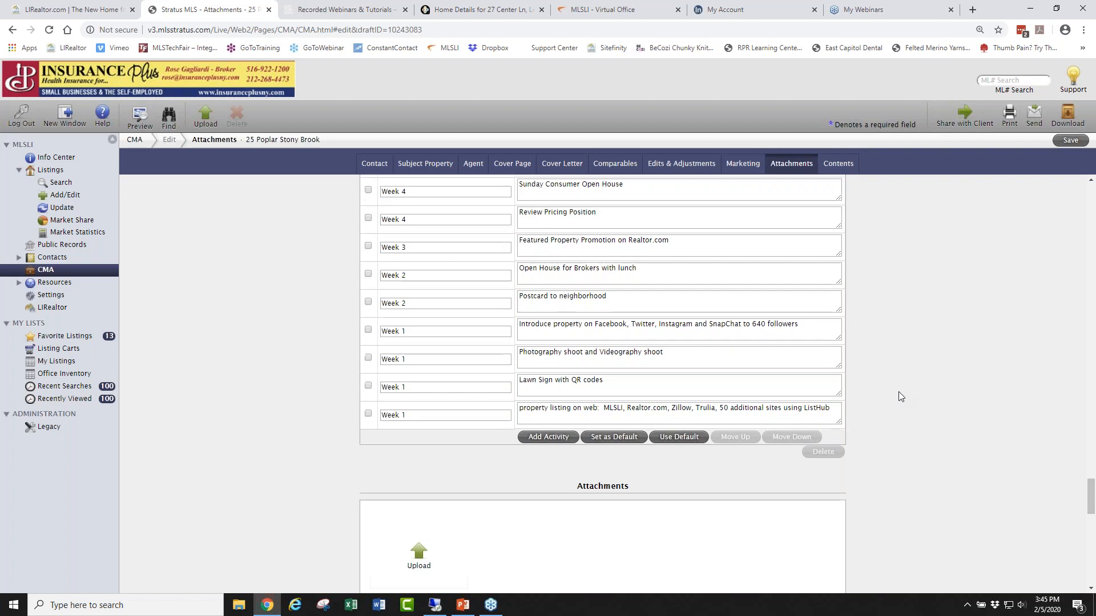
pyautogui.moveTo(627, 213); pyautogui.dragTo(580, 210)
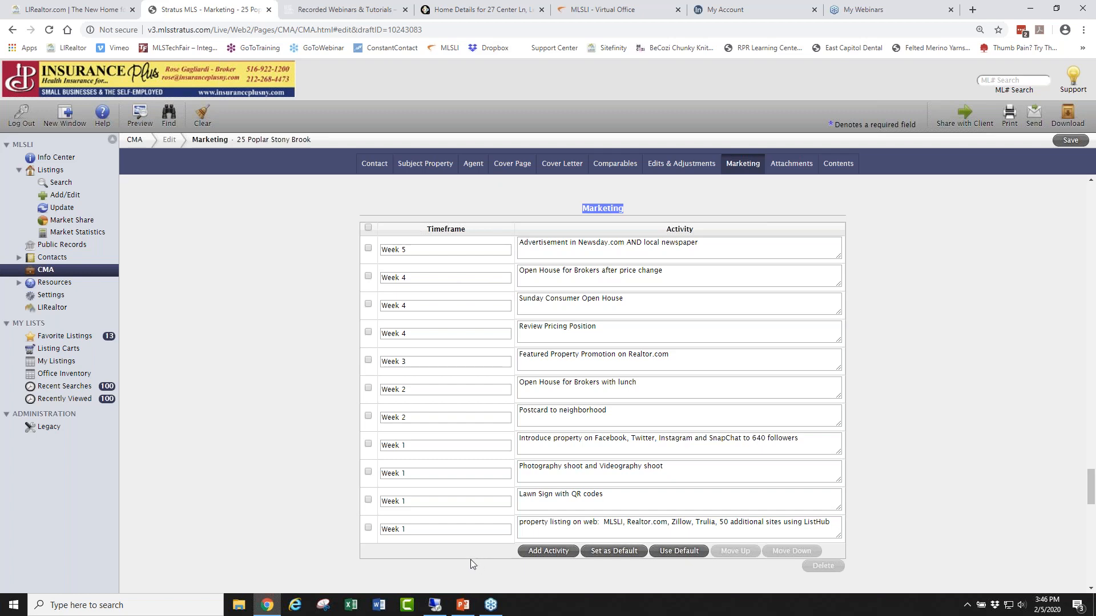
# Move the property listing on web activity to the top of the marketing plan.
pyautogui.scroll(-3, 923, 343)
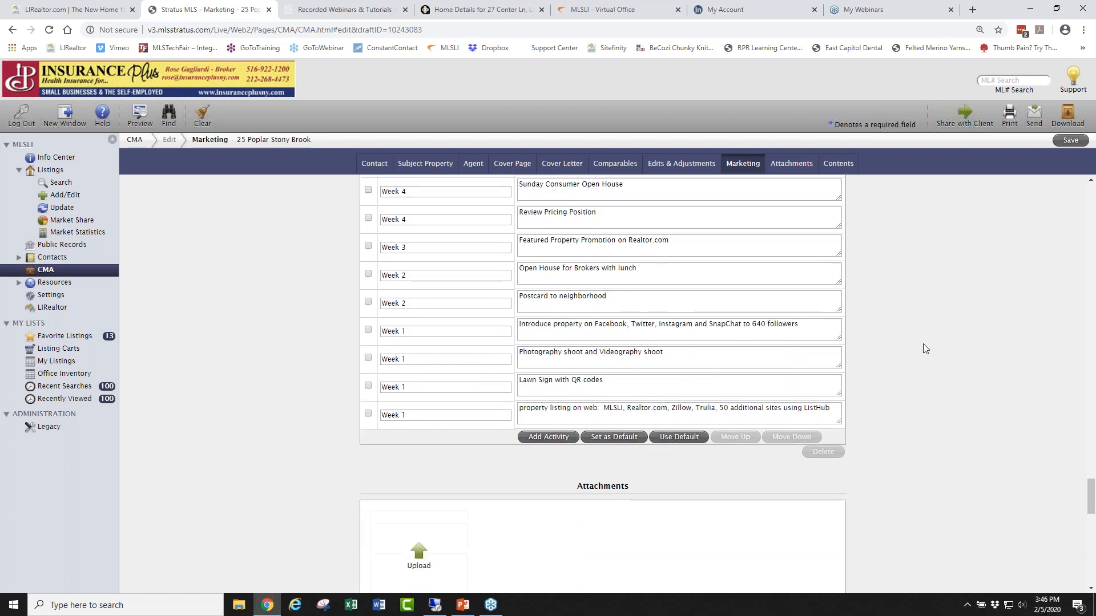
pyautogui.scroll(3, 922, 344)
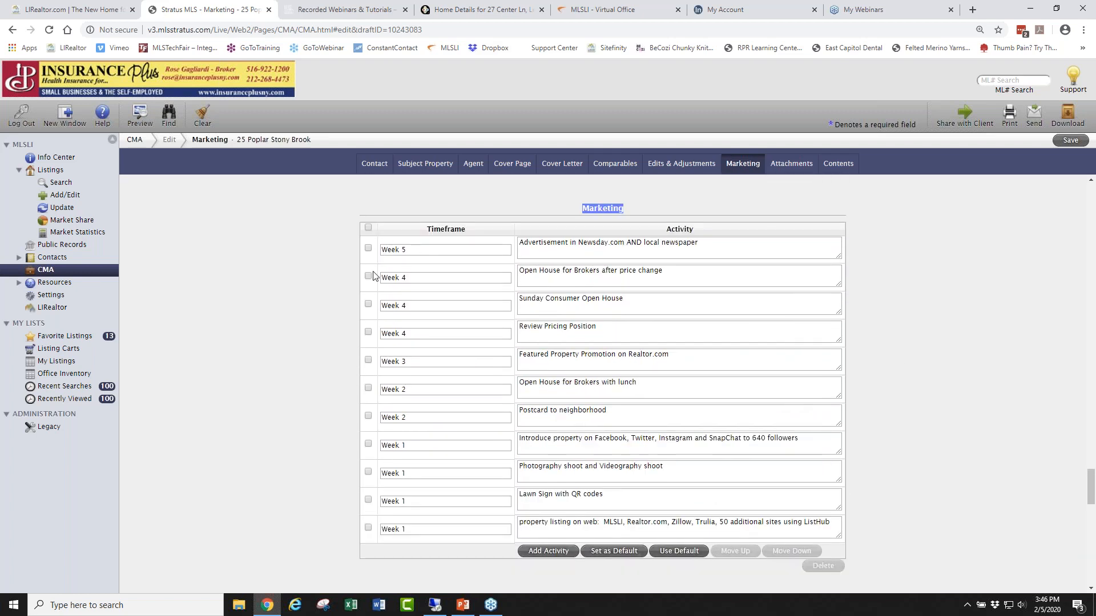
pyautogui.click(368, 528)
pyautogui.click(740, 553)
pyautogui.click(739, 553)
pyautogui.click(739, 553)
pyautogui.click(739, 552)
pyautogui.click(739, 552)
pyautogui.click(739, 552)
pyautogui.click(740, 553)
pyautogui.click(739, 552)
pyautogui.click(739, 553)
pyautogui.click(740, 552)
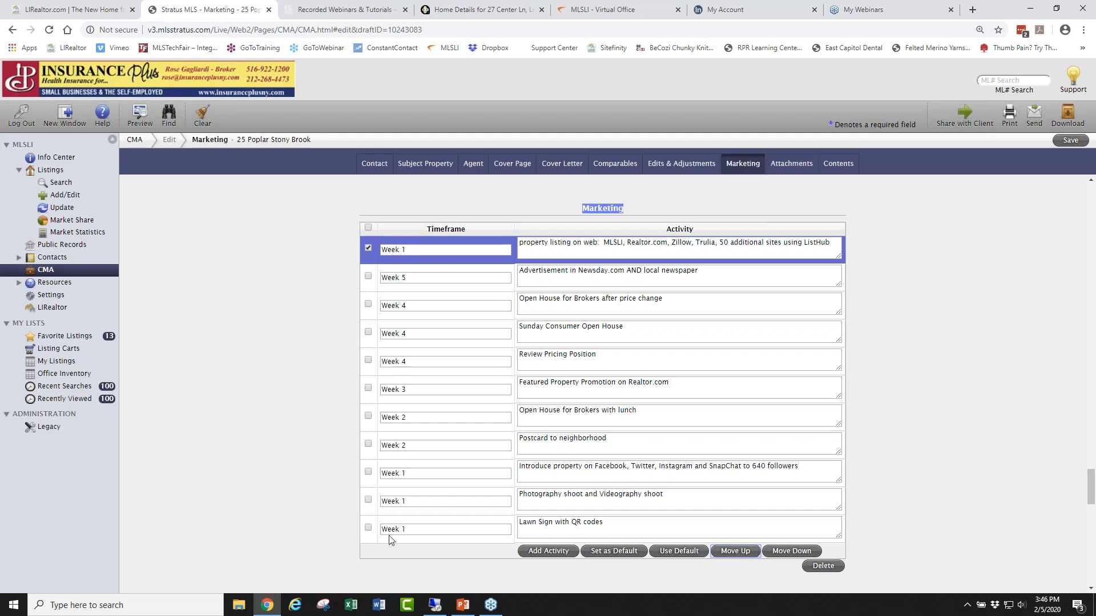
# Review the websites, newspaper ad, open house, postcard and social media activities.
pyautogui.click(914, 362)
pyautogui.moveTo(604, 243); pyautogui.dragTo(801, 254)
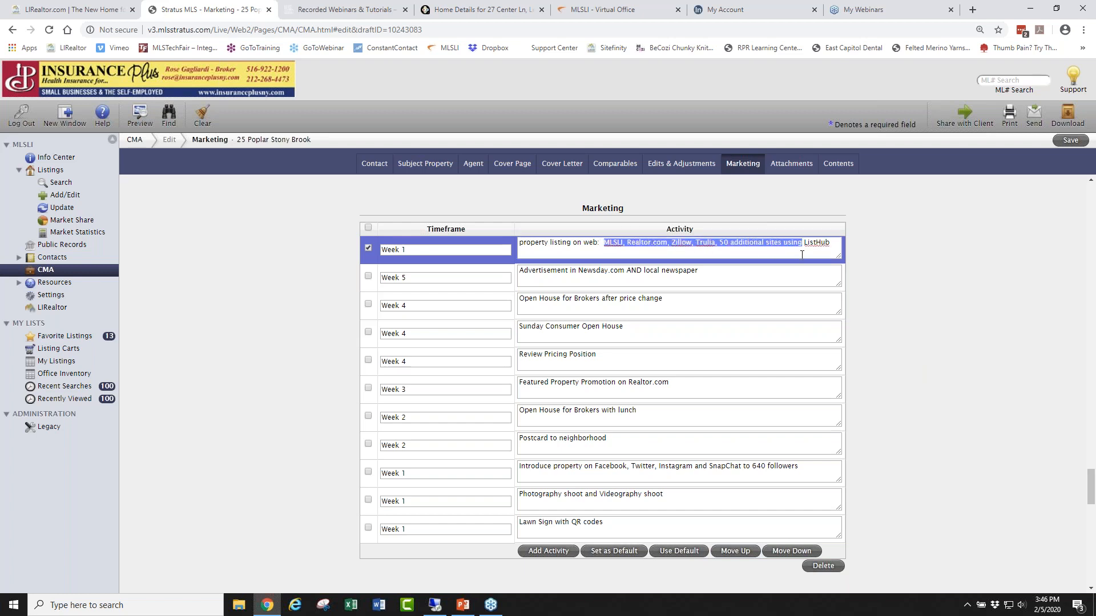
pyautogui.click(763, 276)
pyautogui.moveTo(693, 272); pyautogui.dragTo(548, 284)
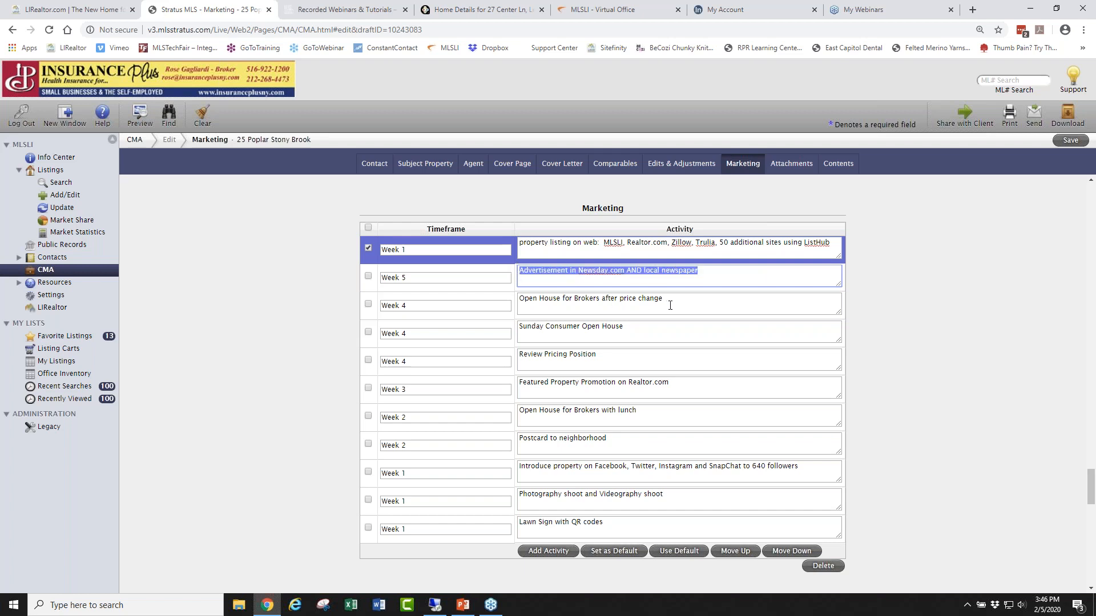
pyautogui.moveTo(665, 301); pyautogui.dragTo(509, 303)
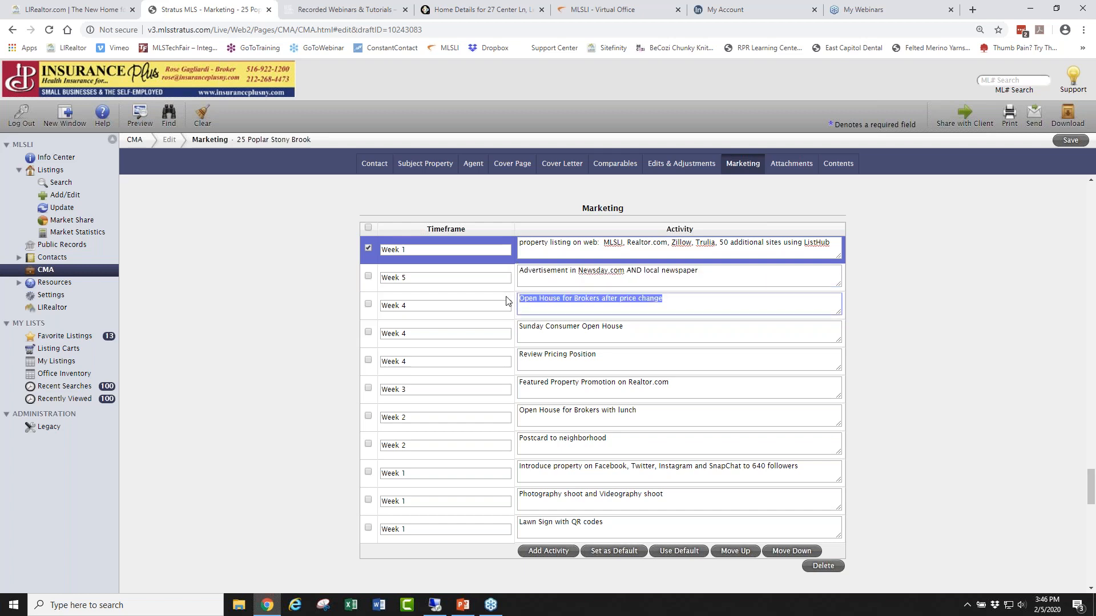
pyautogui.moveTo(625, 327); pyautogui.dragTo(535, 327)
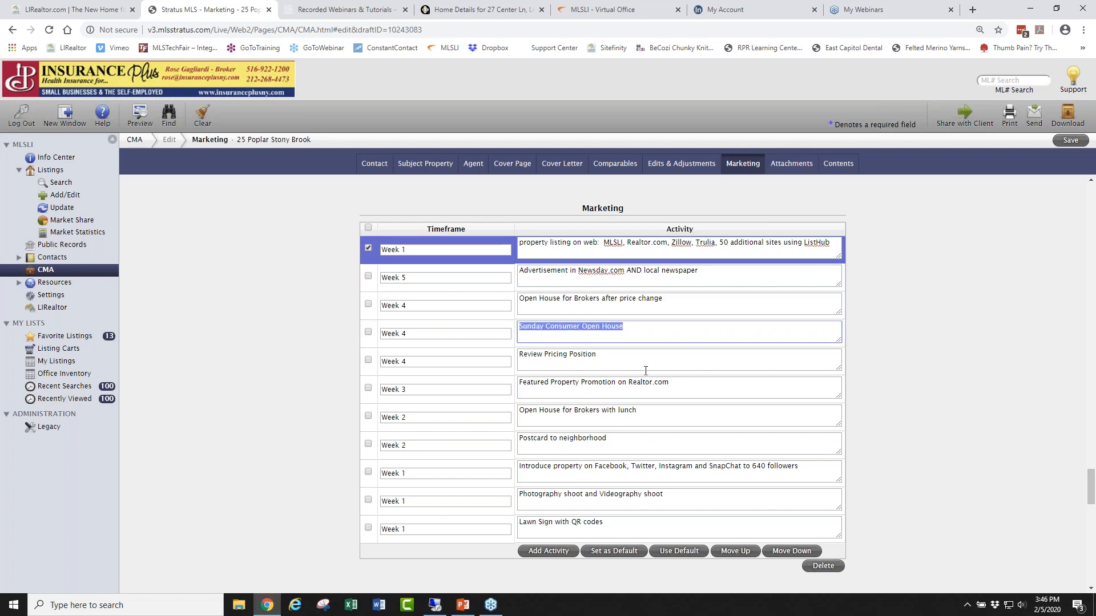
pyautogui.moveTo(607, 440); pyautogui.dragTo(512, 441)
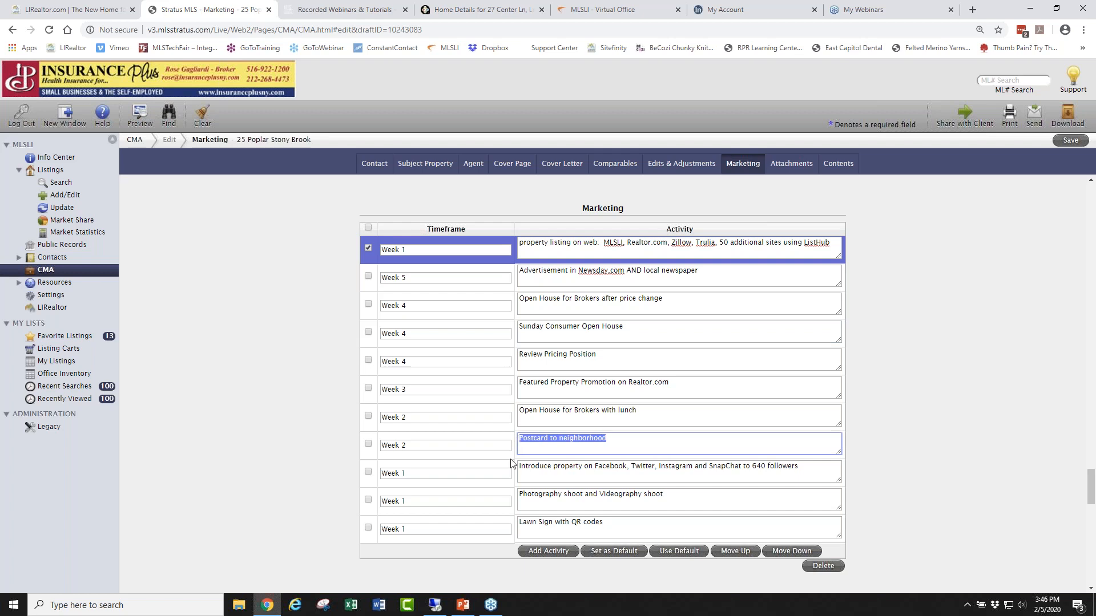
pyautogui.moveTo(797, 469); pyautogui.dragTo(501, 489)
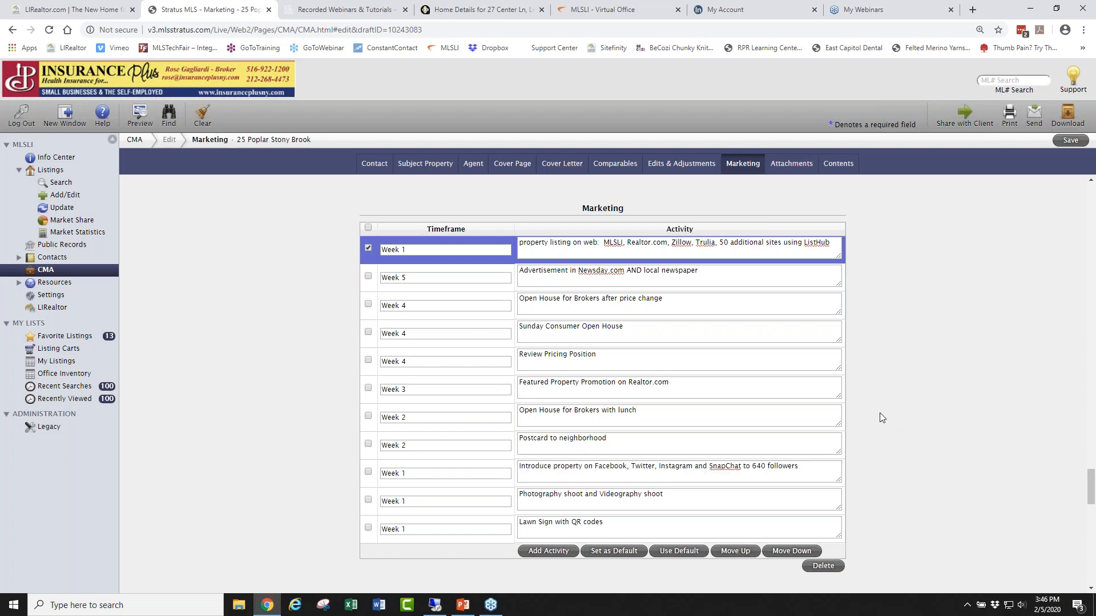
pyautogui.scroll(-4, 893, 408)
pyautogui.scroll(6, 898, 394)
pyautogui.scroll(5, 903, 373)
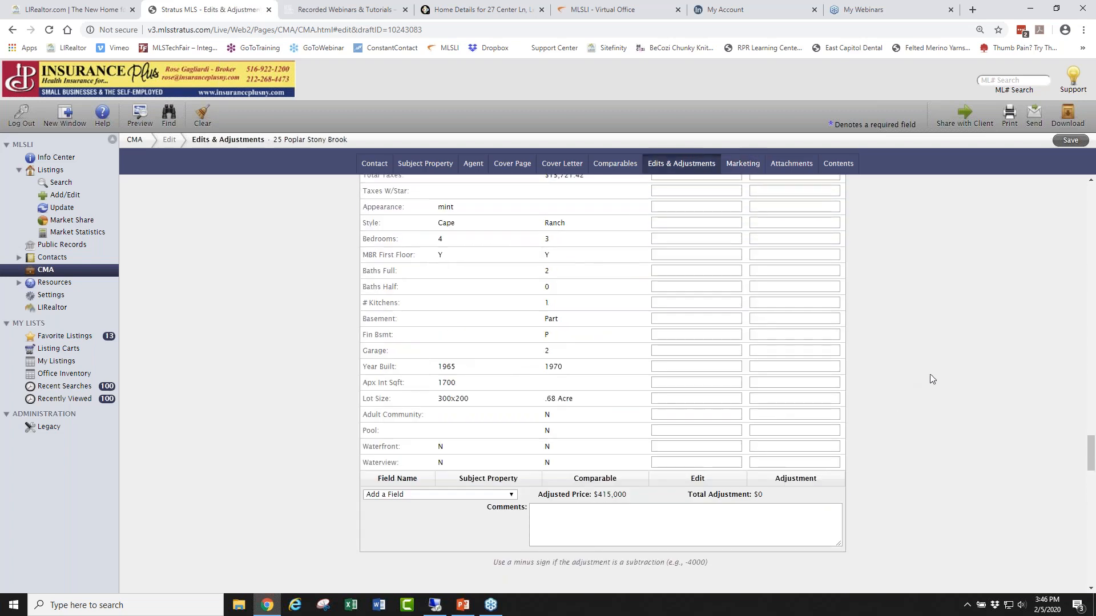
# Save the CMA and dismiss the 'CMA saved' confirmation.
pyautogui.click(1065, 141)
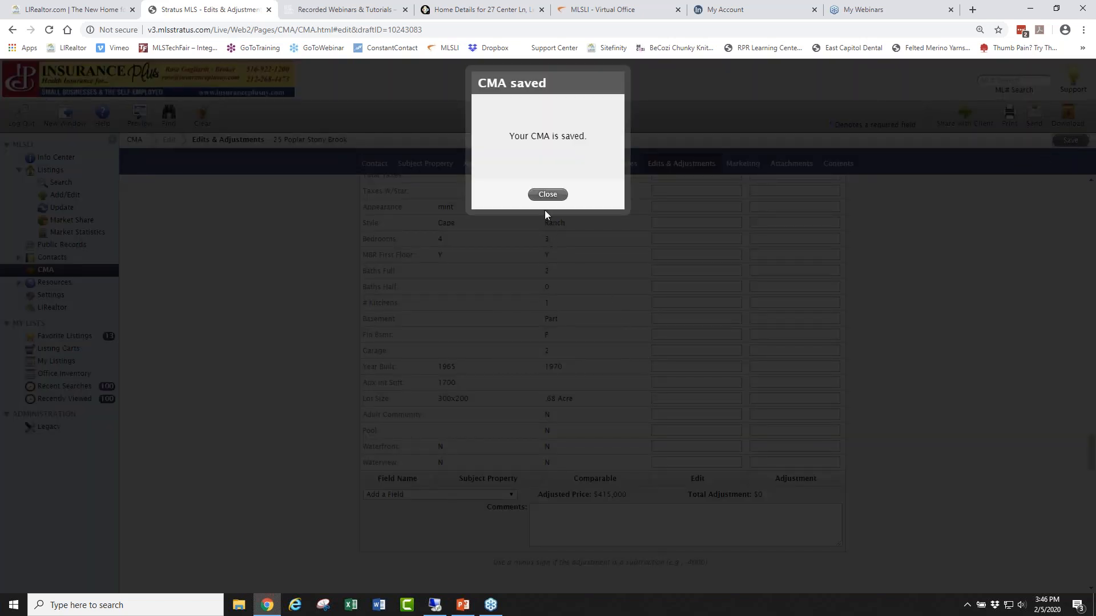
pyautogui.click(548, 194)
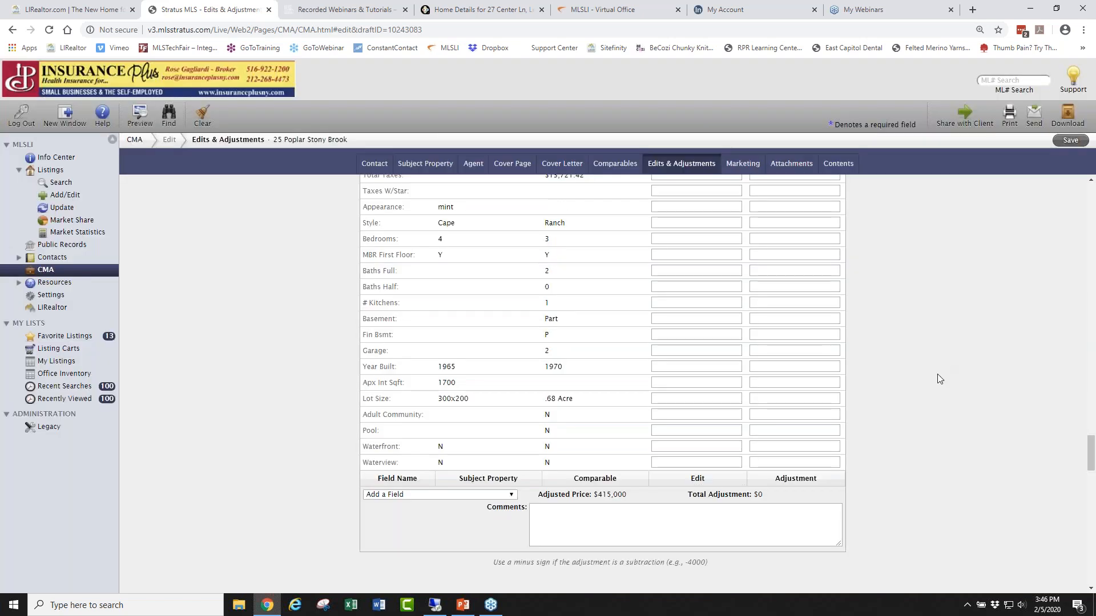
pyautogui.scroll(13, 939, 379)
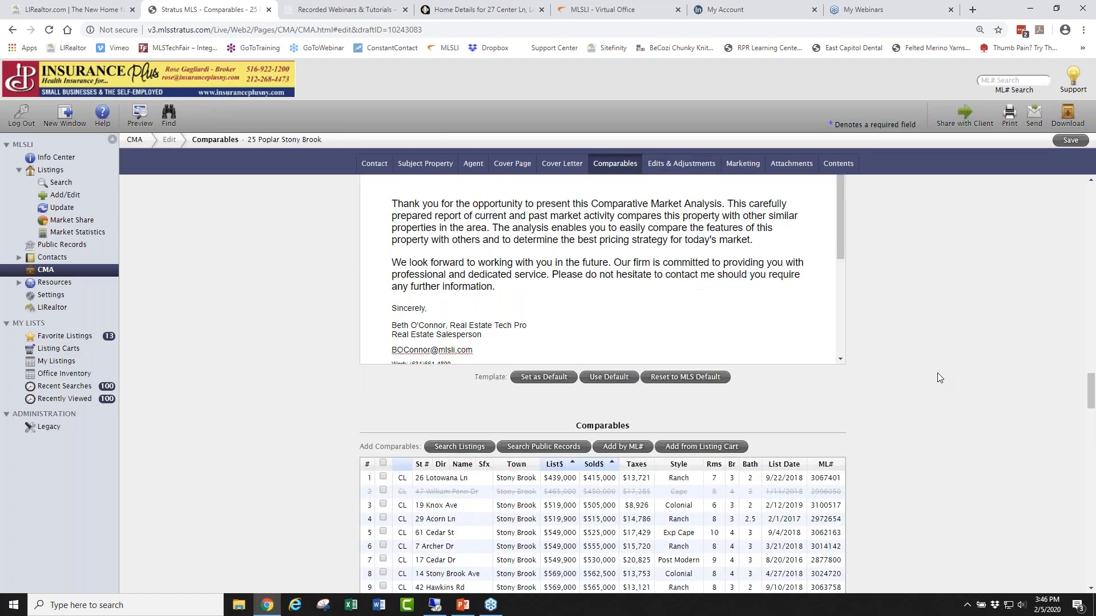
pyautogui.scroll(-3, 937, 378)
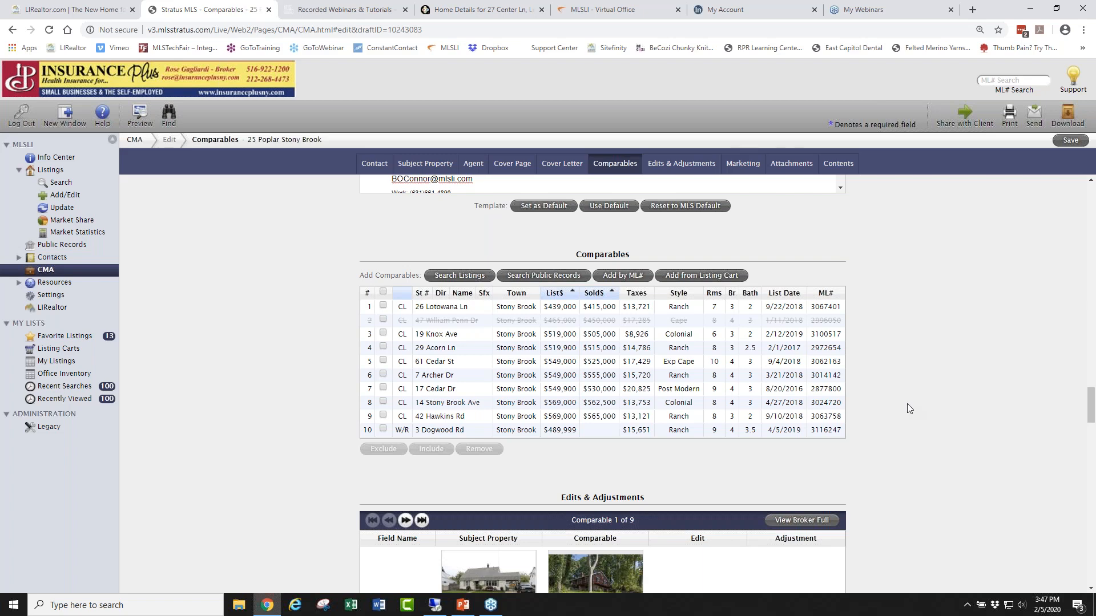
pyautogui.scroll(15, 939, 340)
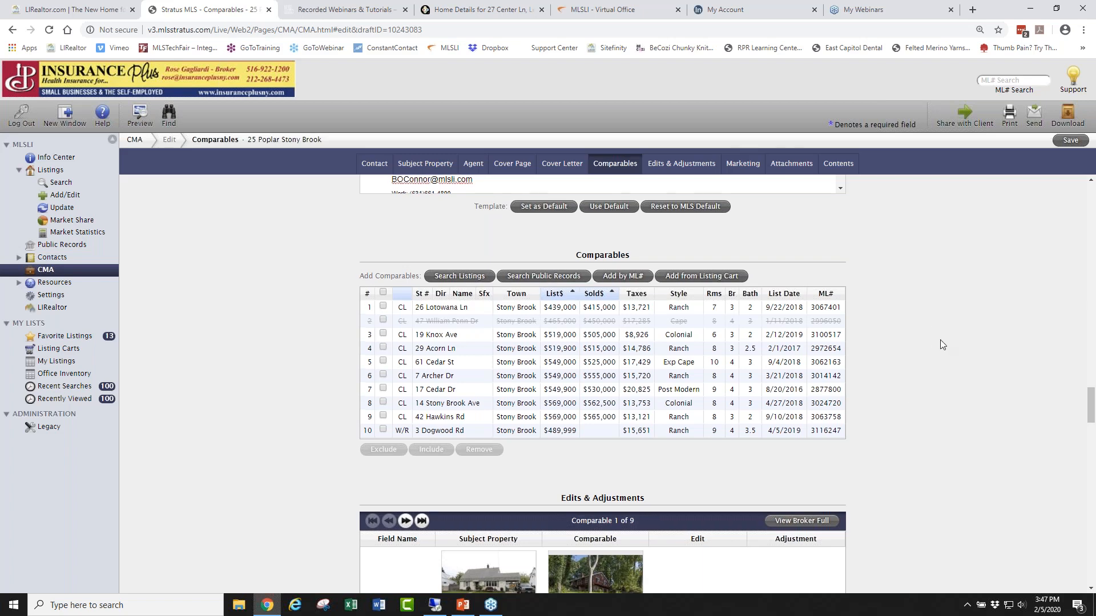
pyautogui.scroll(12, 936, 331)
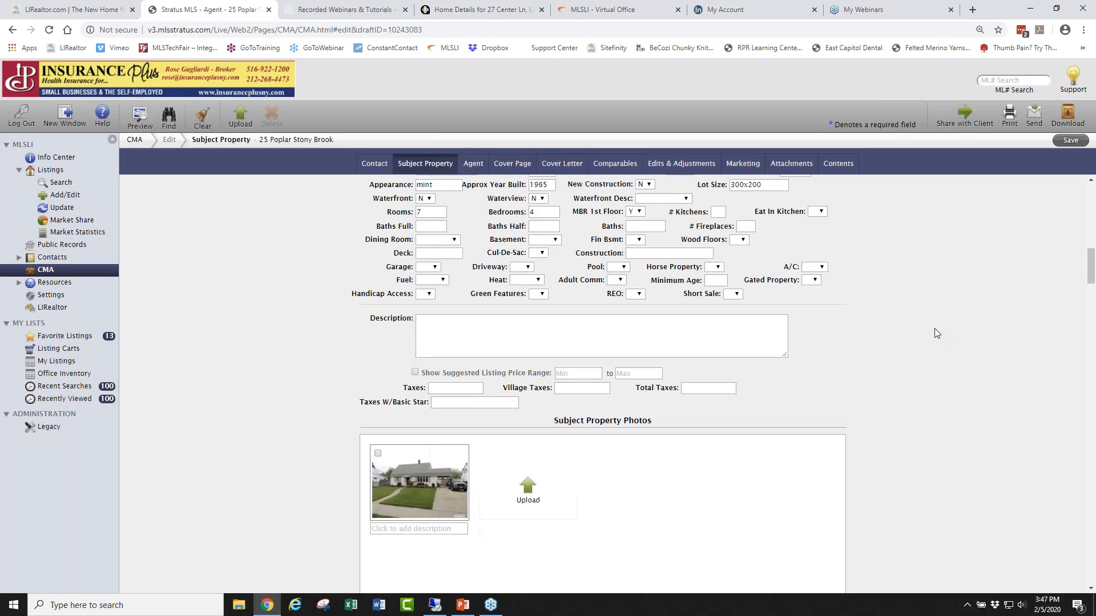
pyautogui.scroll(2, 933, 331)
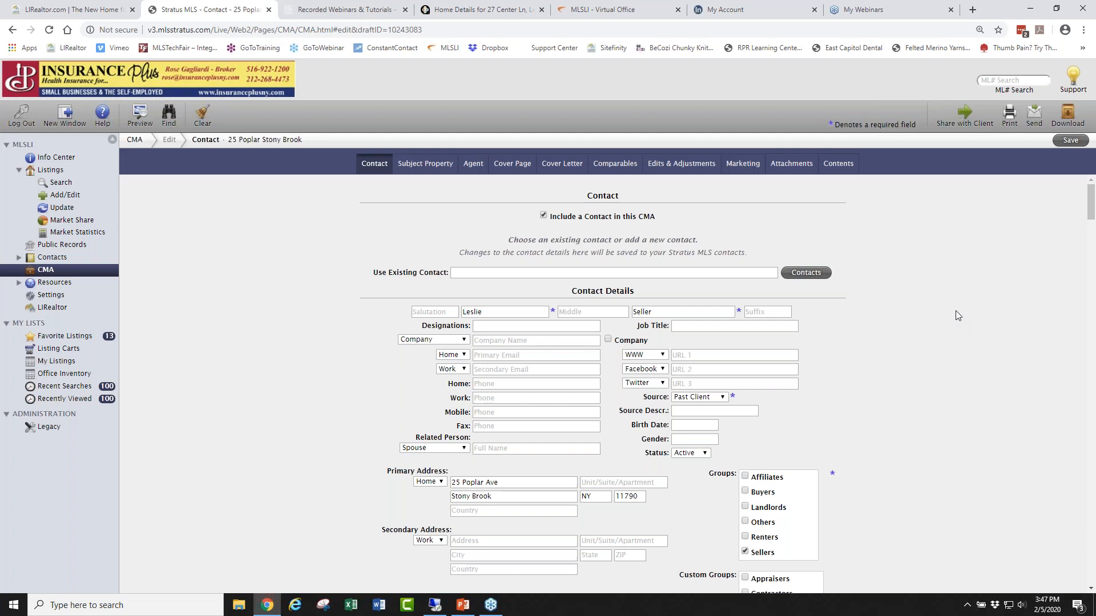
pyautogui.click(1008, 114)
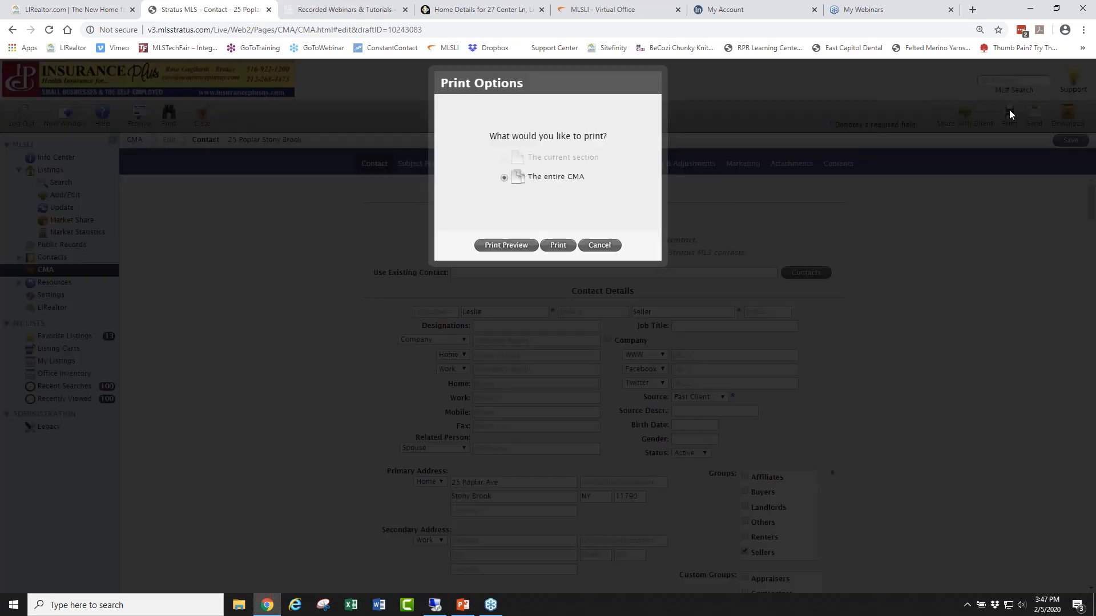
pyautogui.click(504, 246)
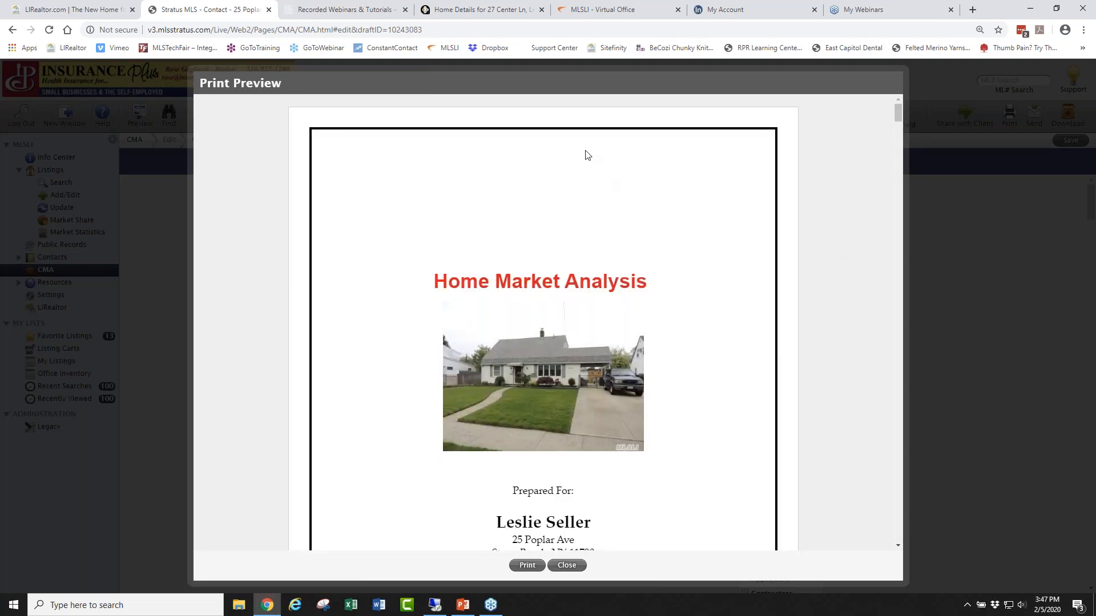
pyautogui.scroll(-3, 842, 257)
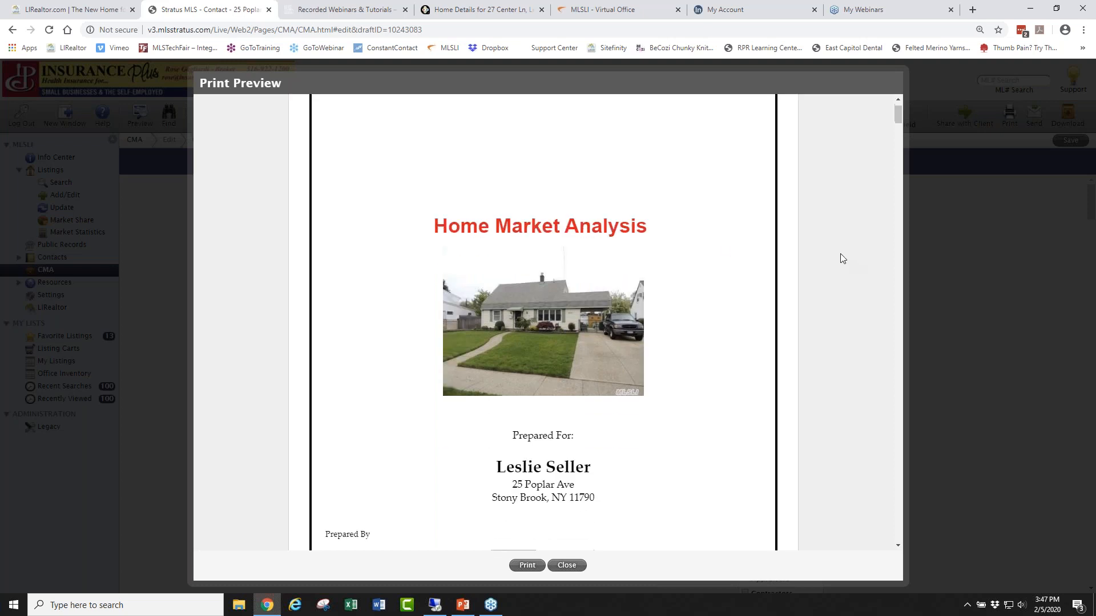
pyautogui.scroll(-5, 842, 258)
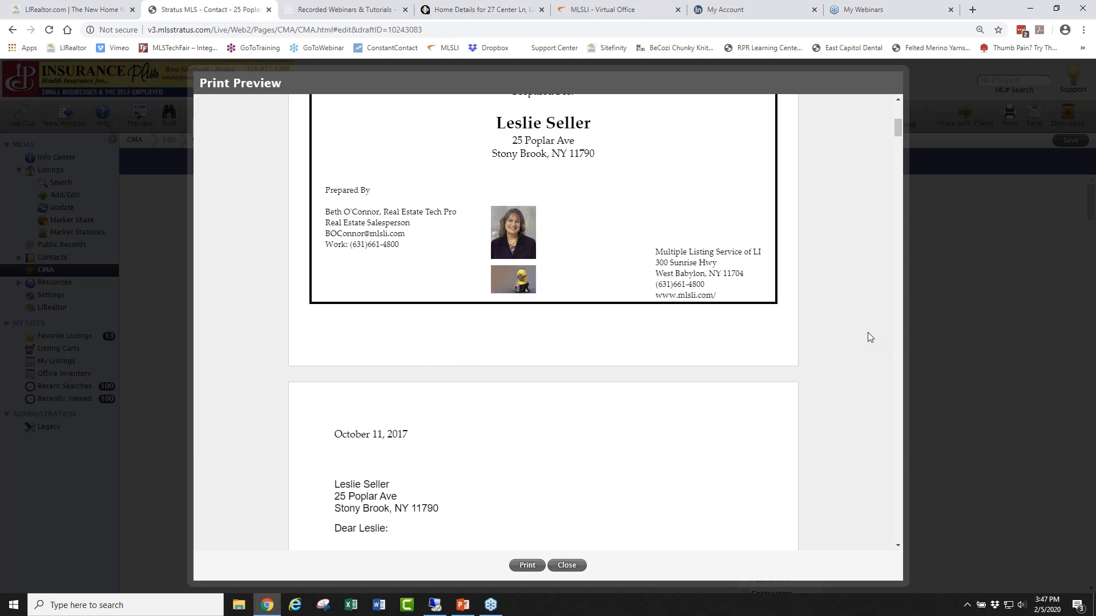
# Scroll through the preview's cover page, cover letter and Subject Property Details.
pyautogui.scroll(-1, 843, 328)
pyautogui.scroll(-2, 843, 328)
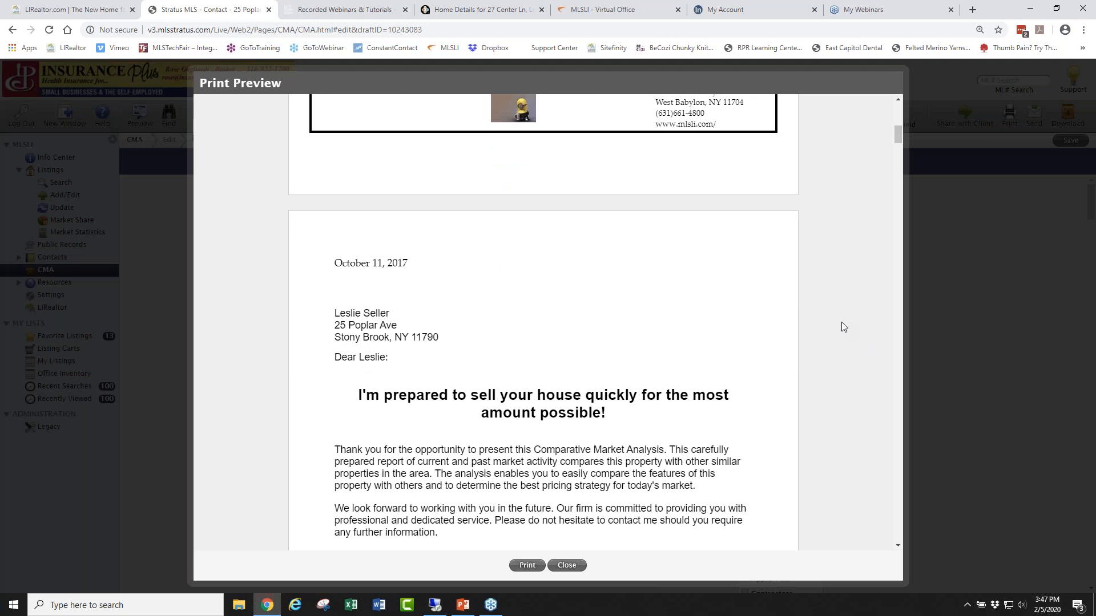
pyautogui.scroll(-2, 842, 326)
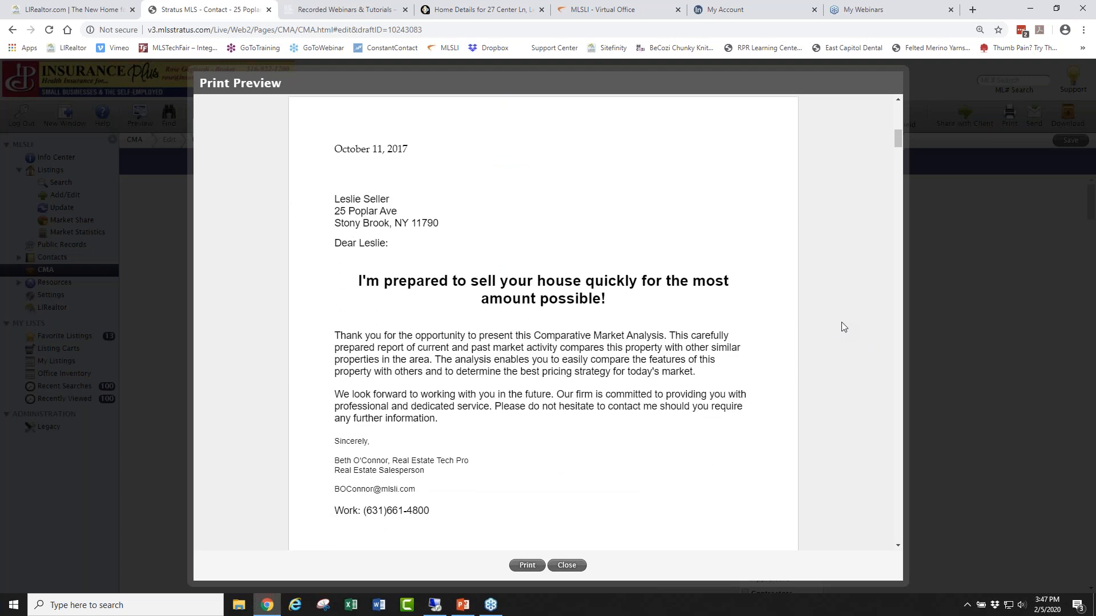
pyautogui.scroll(-1, 842, 323)
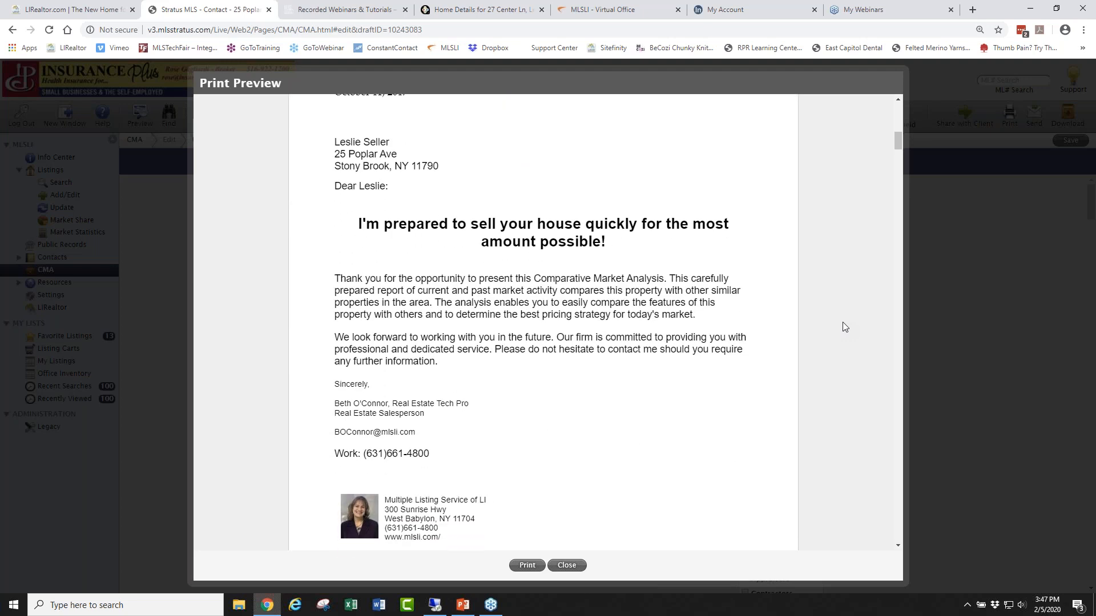
pyautogui.scroll(1, 843, 327)
pyautogui.scroll(-3, 842, 322)
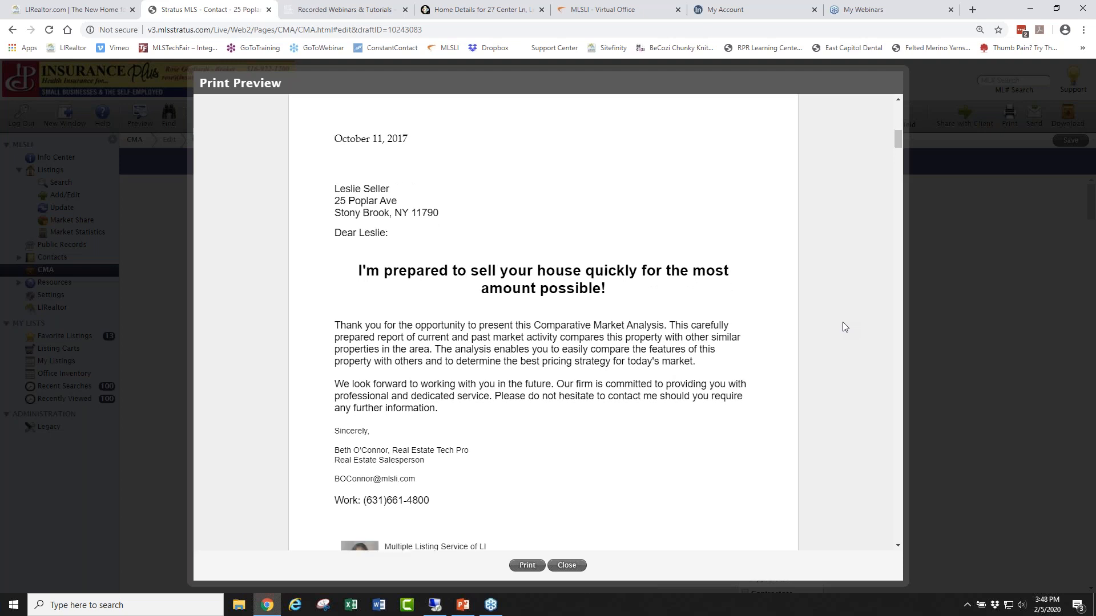
pyautogui.scroll(-1, 842, 321)
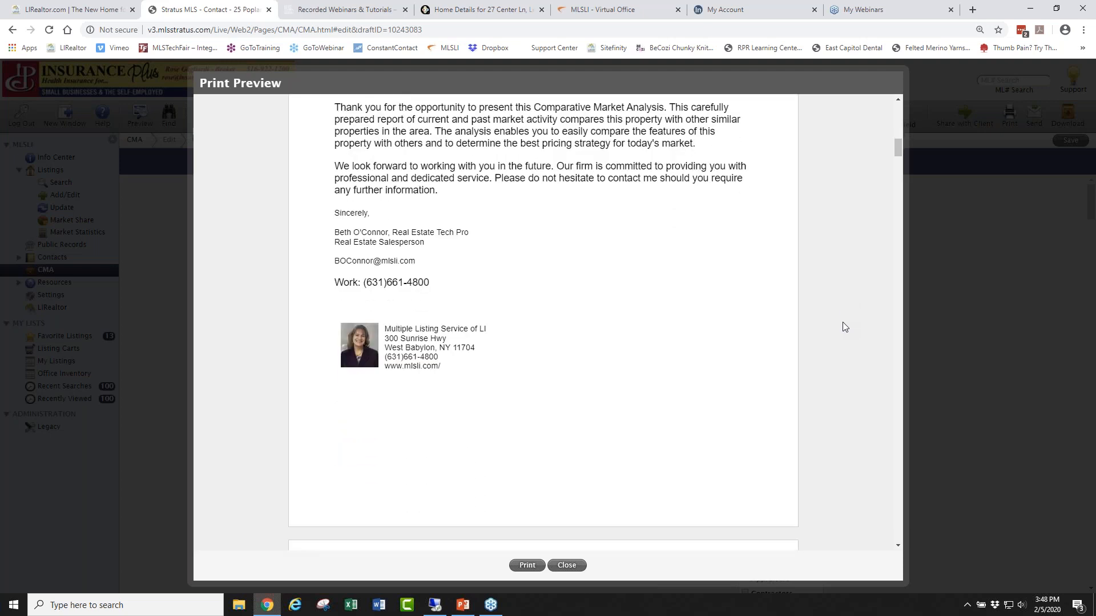
pyautogui.scroll(-9, 842, 322)
pyautogui.scroll(-8, 842, 324)
pyautogui.scroll(-5, 842, 324)
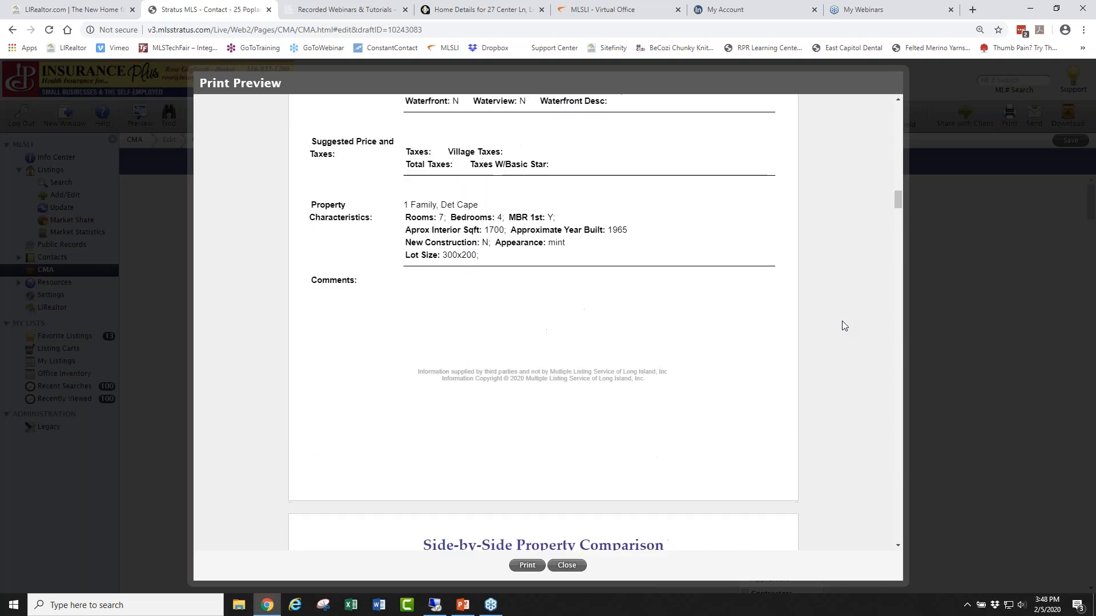
# Scroll the print preview past the comparables Map and Comparables pages.
pyautogui.scroll(-7, 842, 325)
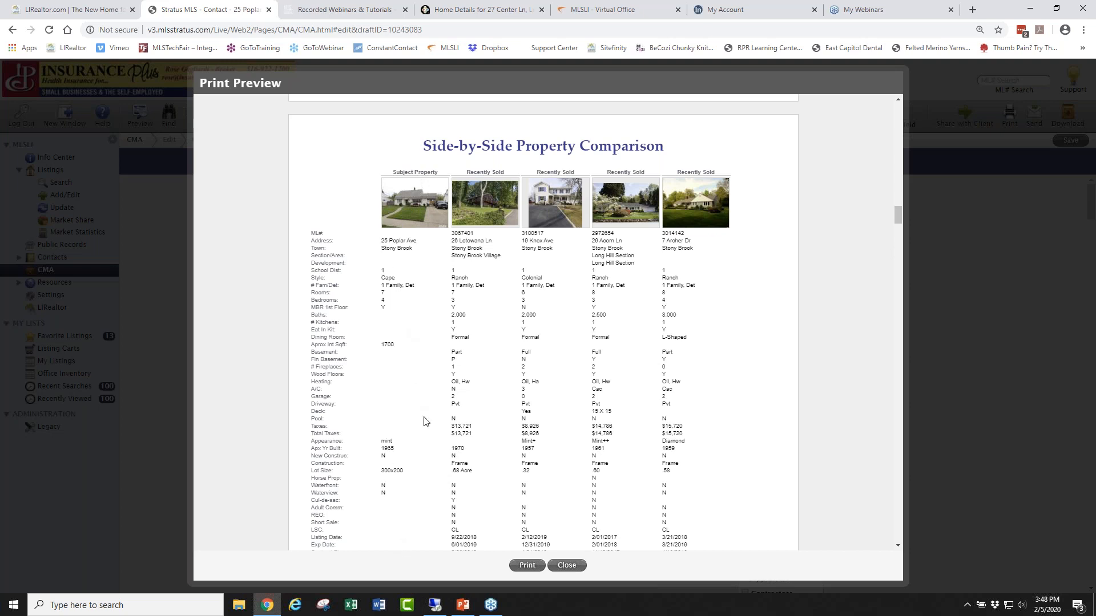
pyautogui.scroll(-1, 559, 404)
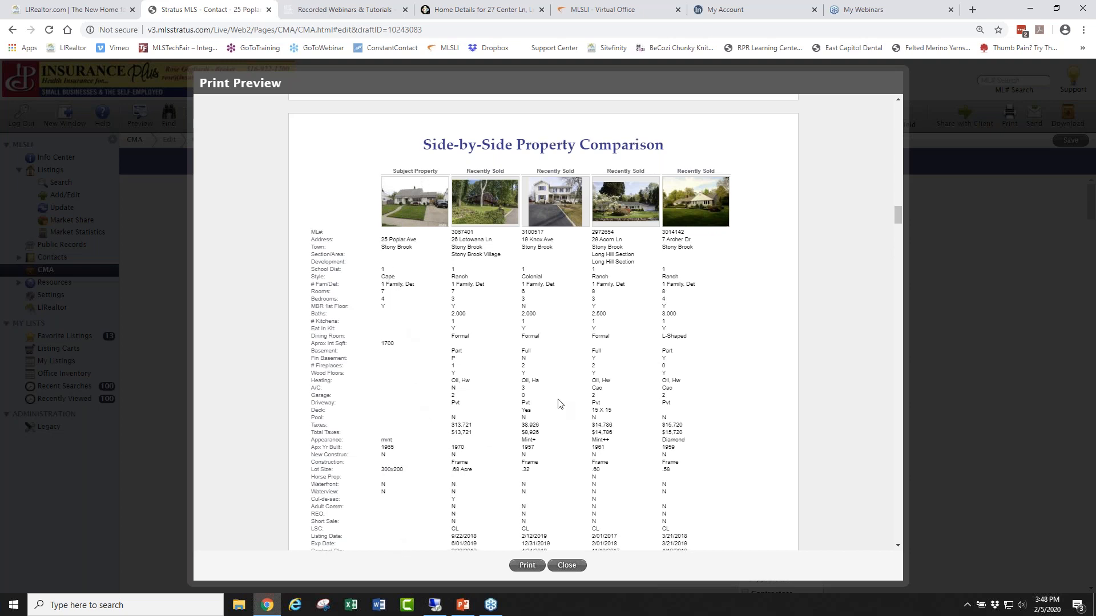
pyautogui.scroll(-10, 560, 402)
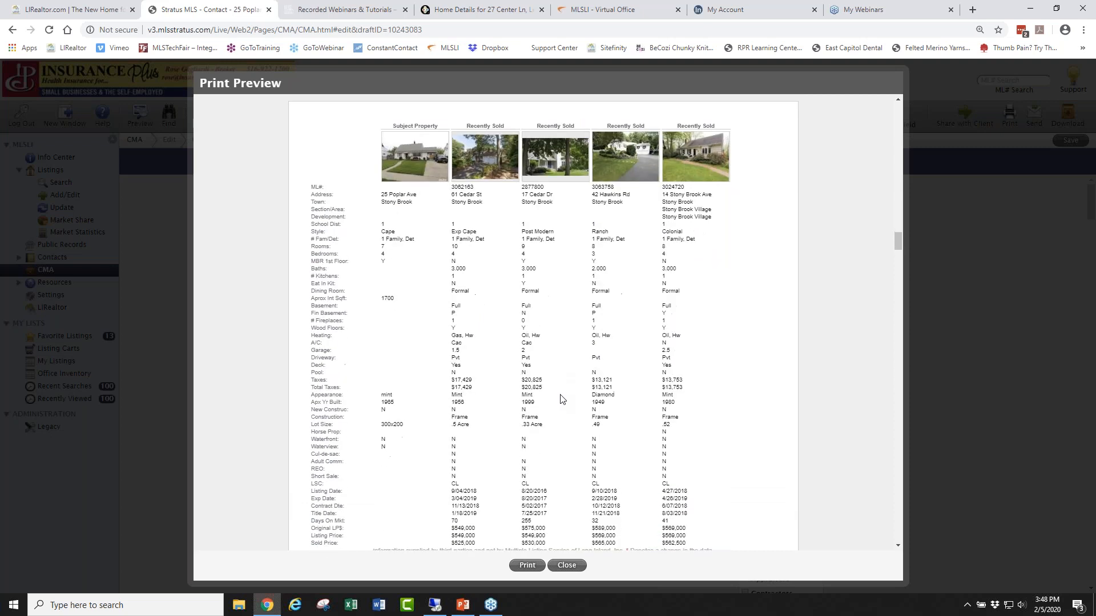
pyautogui.scroll(-7, 627, 363)
pyautogui.scroll(-6, 628, 363)
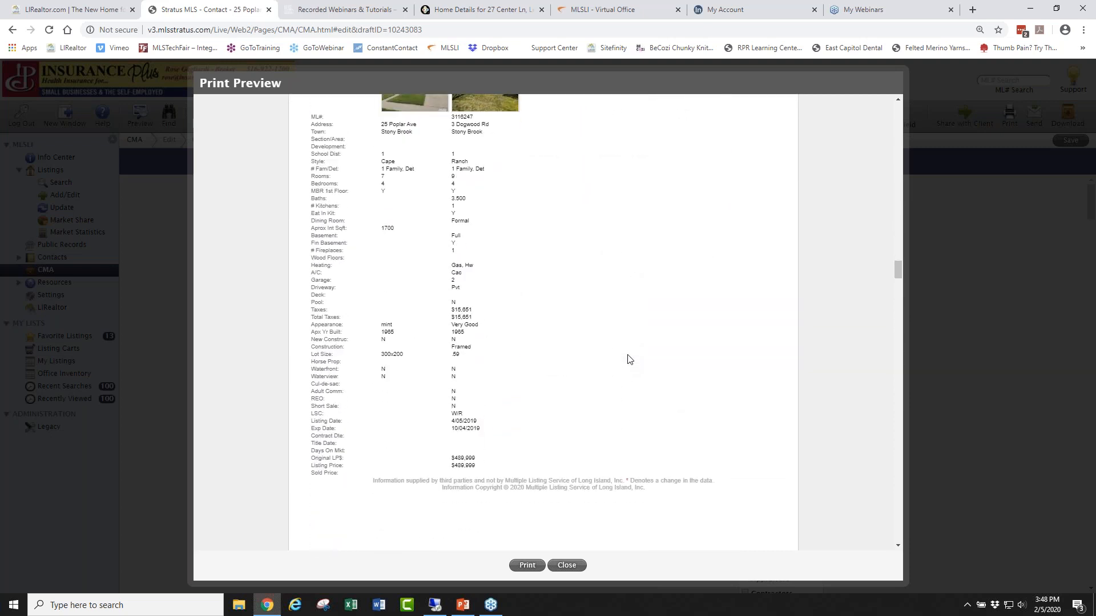
pyautogui.scroll(-10, 628, 359)
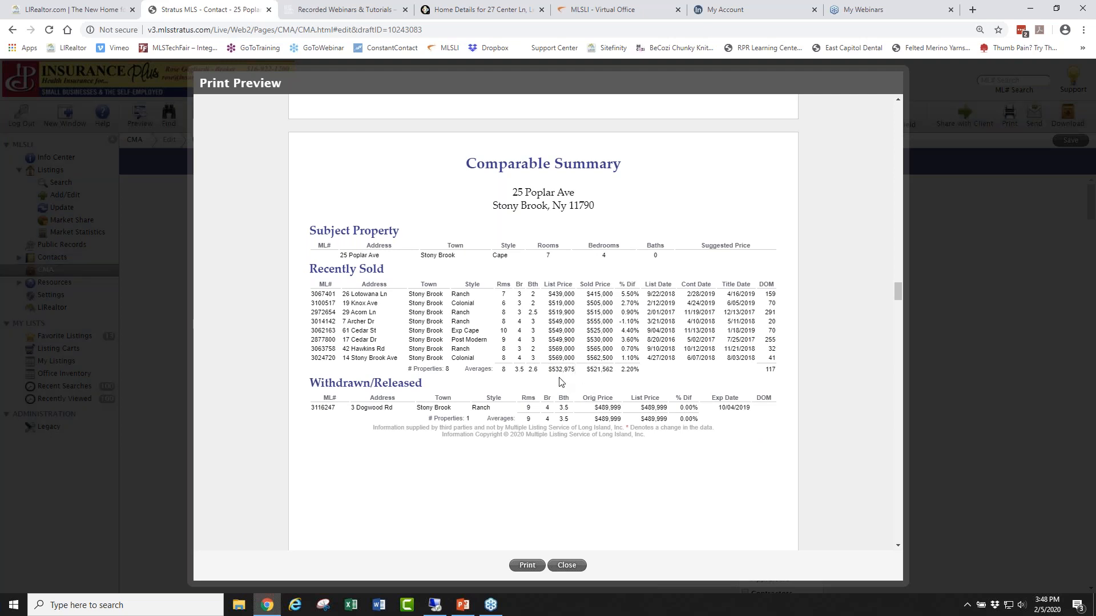
pyautogui.scroll(-3, 659, 395)
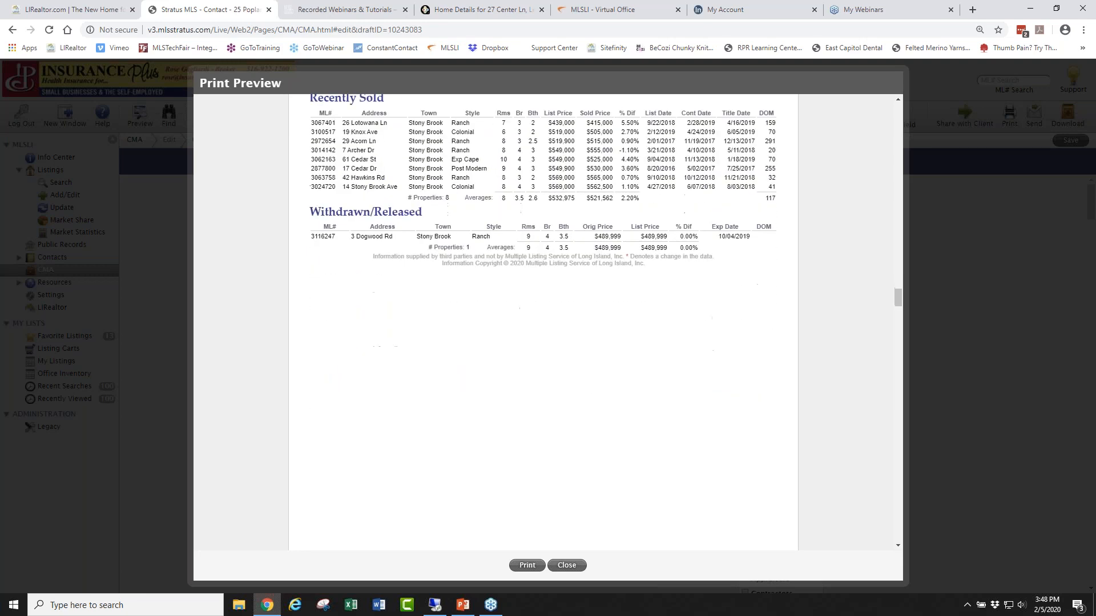
pyautogui.scroll(-10, 543, 323)
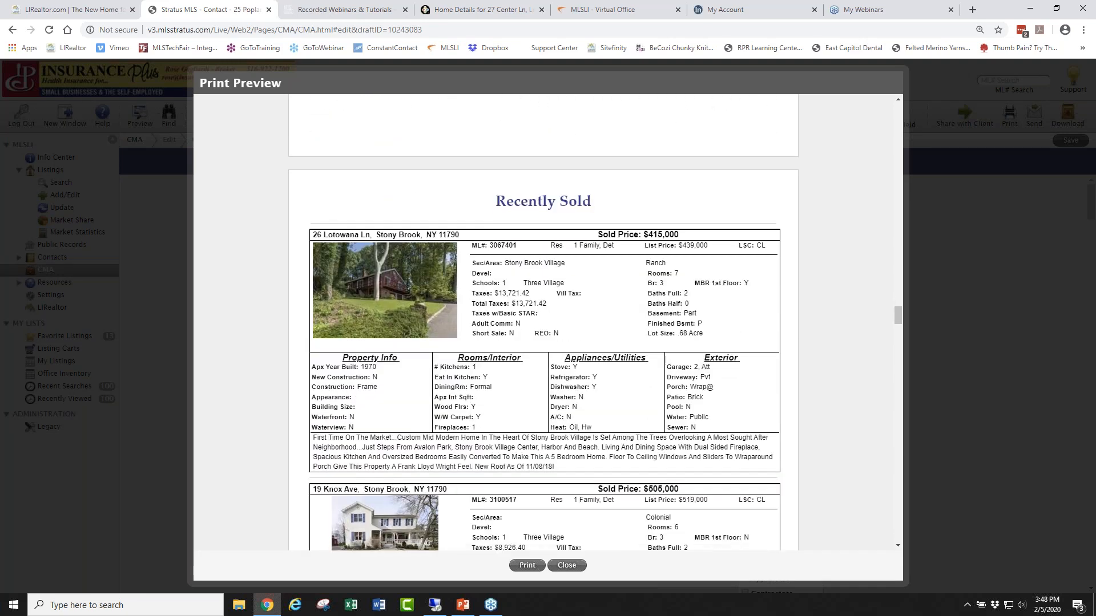
pyautogui.scroll(-2, 544, 323)
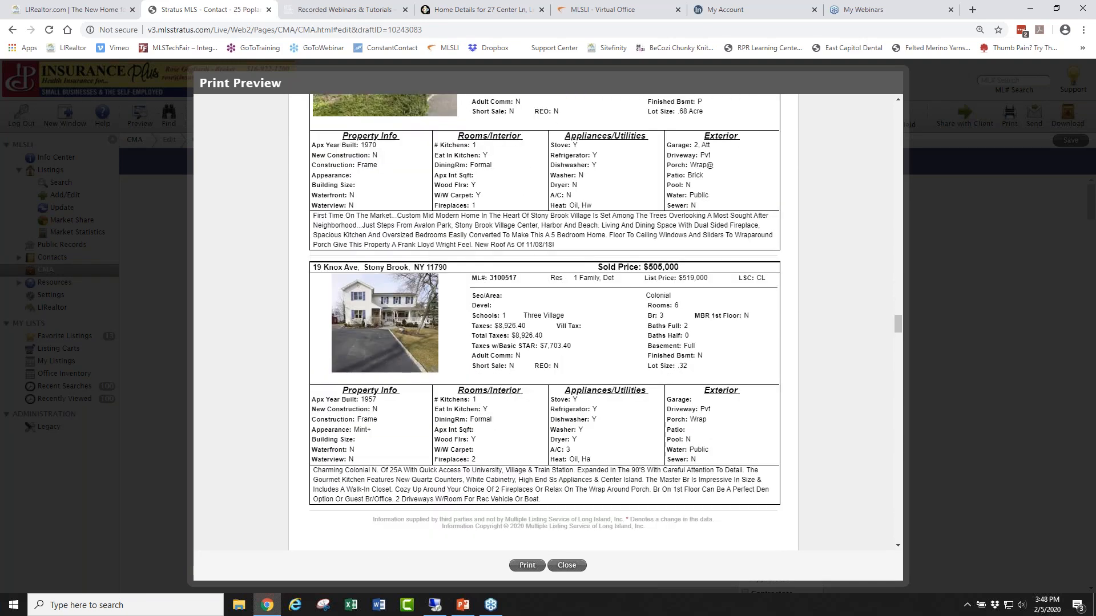
pyautogui.scroll(-8, 545, 322)
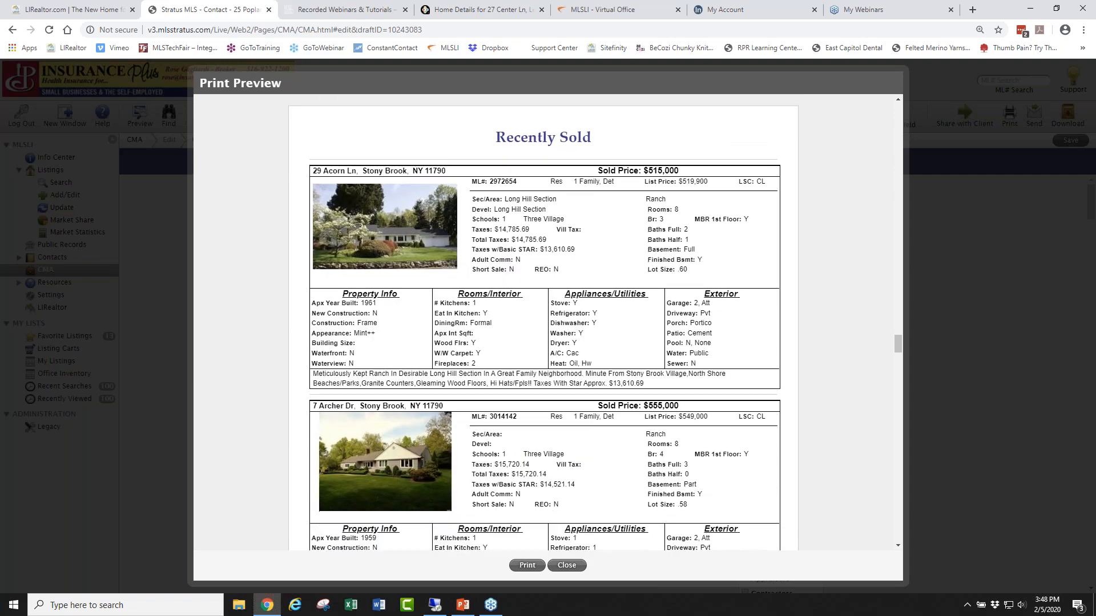
pyautogui.scroll(-10, 544, 323)
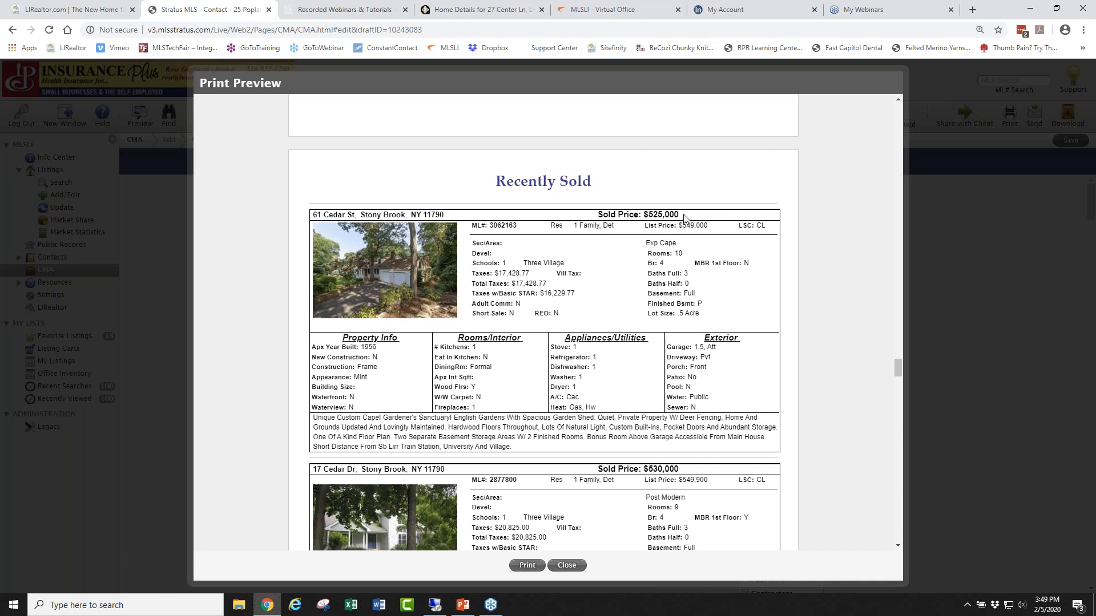
# Note the $525,000 sold price, then scroll through Market Statistics and Days on Market to the Marketing Plan.
pyautogui.moveTo(683, 216); pyautogui.dragTo(643, 216)
pyautogui.click(438, 169)
pyautogui.scroll(-6, 439, 183)
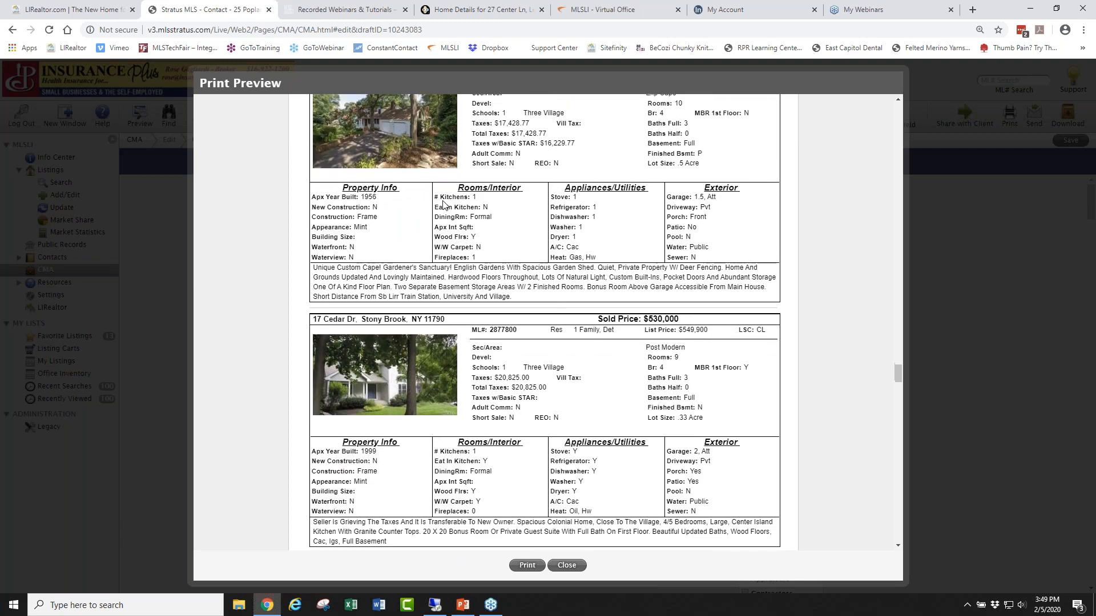
pyautogui.scroll(-15, 443, 201)
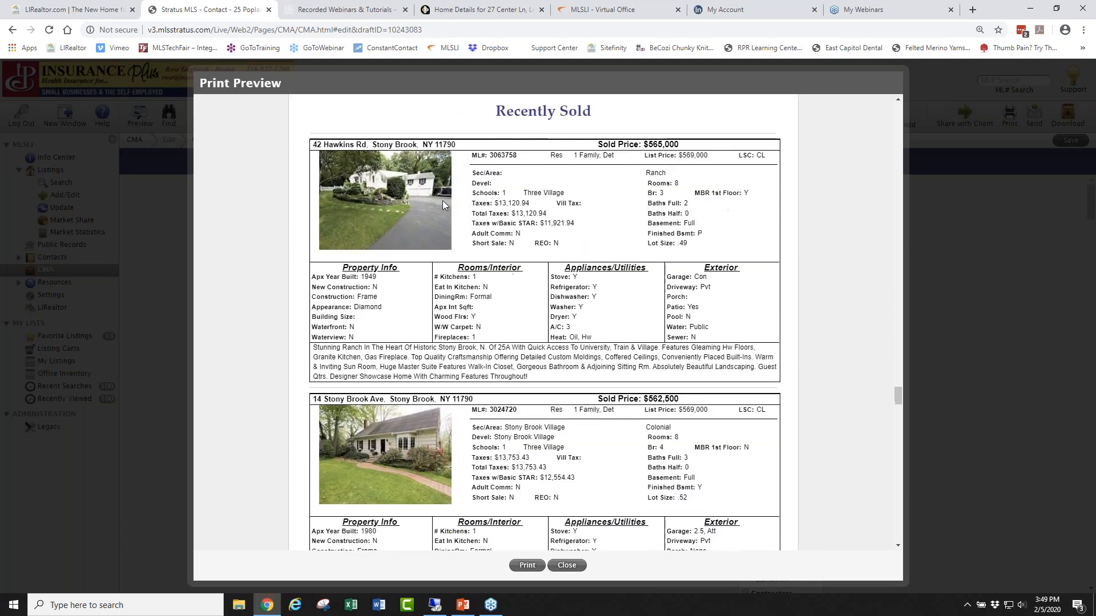
pyautogui.scroll(-14, 443, 207)
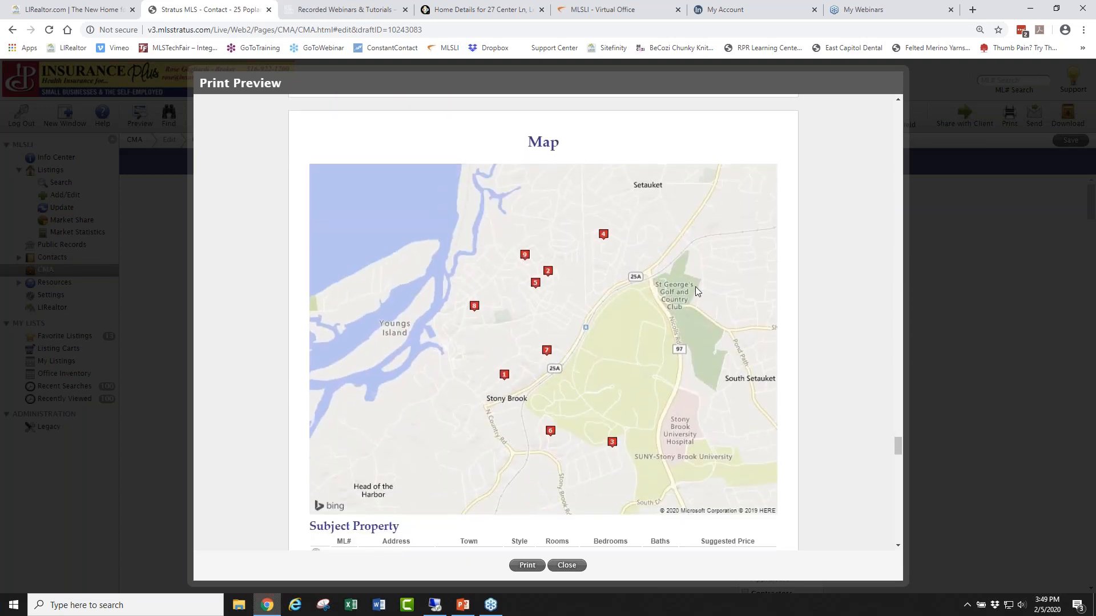
pyautogui.scroll(-10, 706, 296)
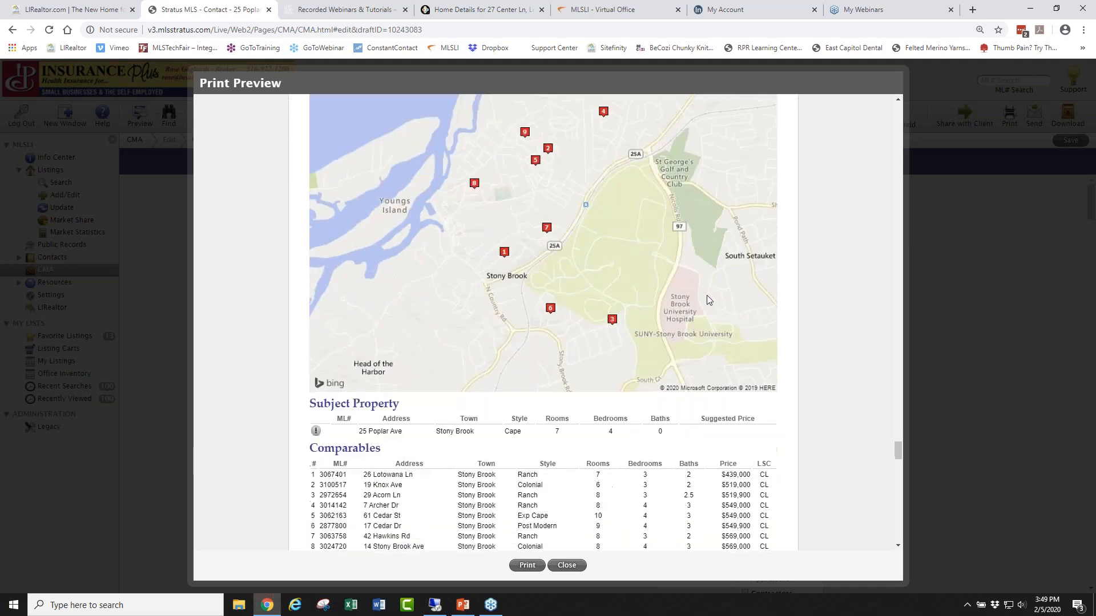
pyautogui.scroll(-5, 706, 296)
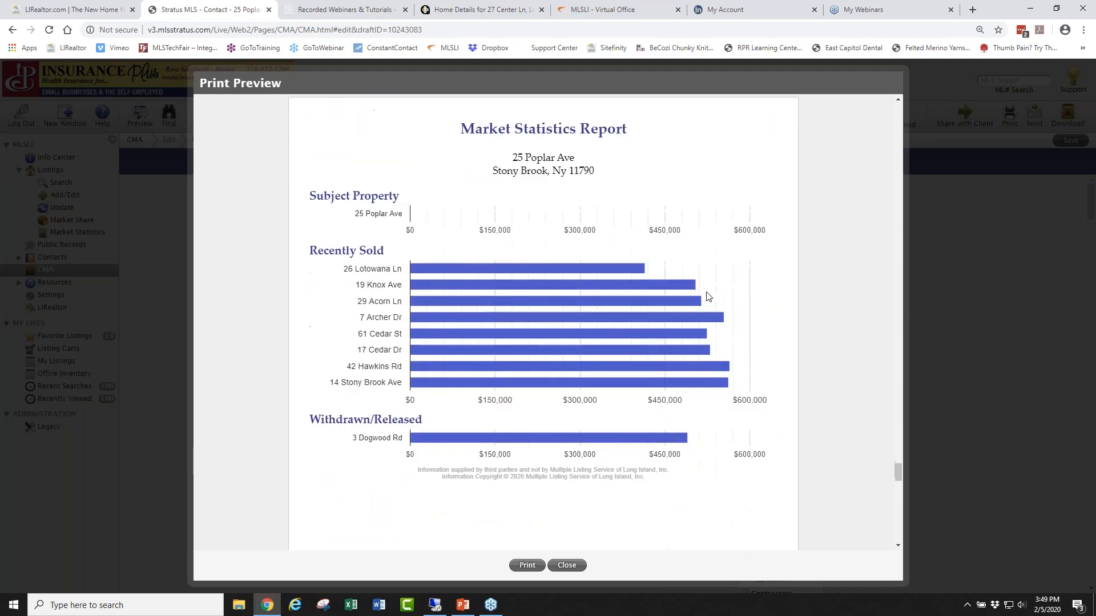
pyautogui.scroll(-8, 706, 296)
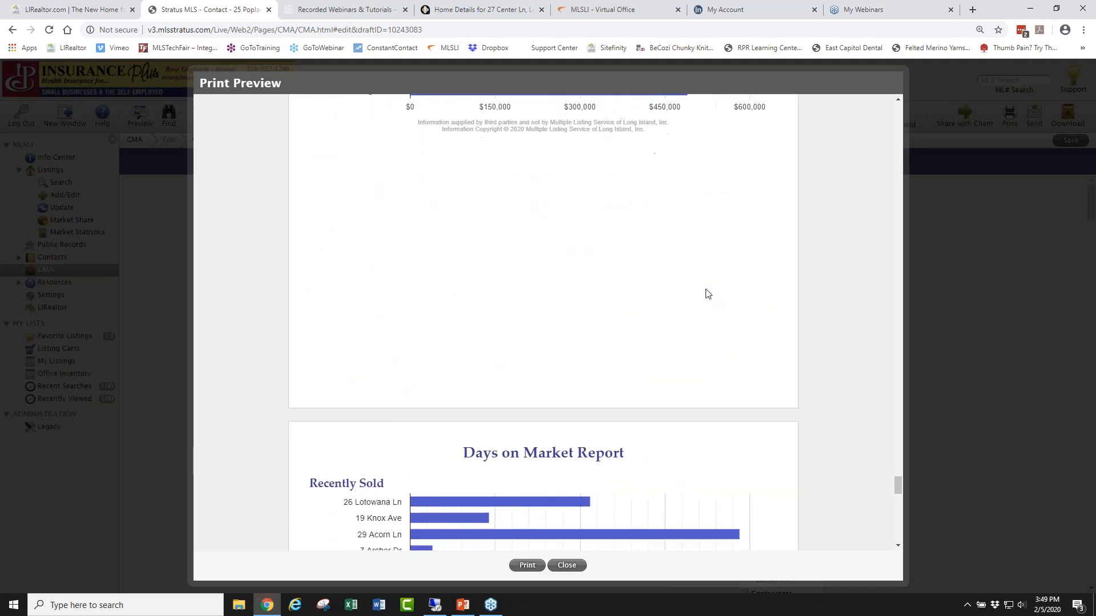
pyautogui.scroll(-8, 706, 296)
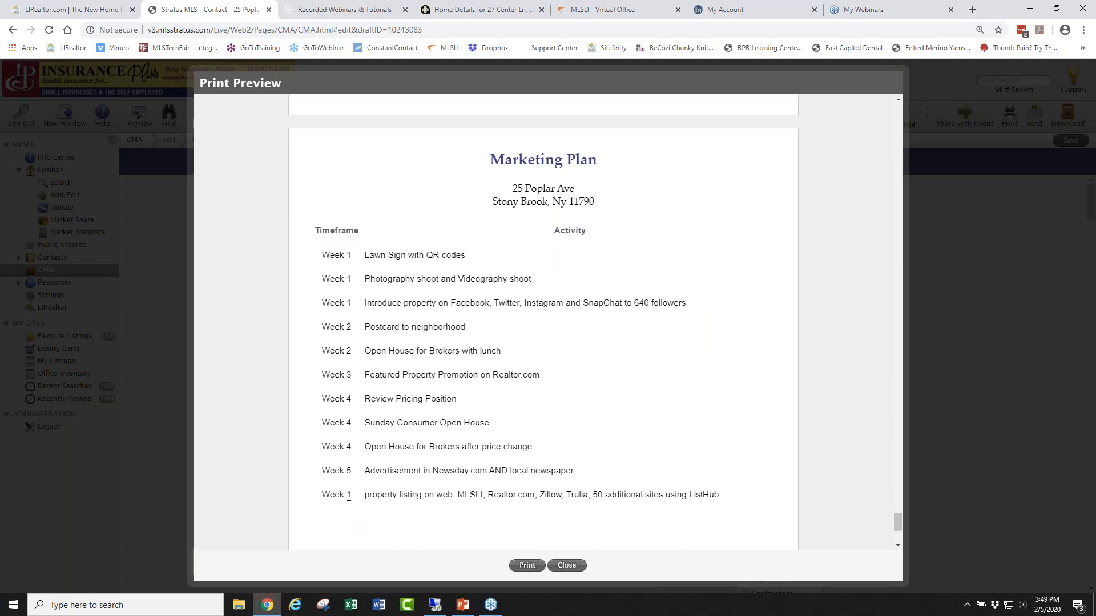
pyautogui.scroll(-4, 588, 316)
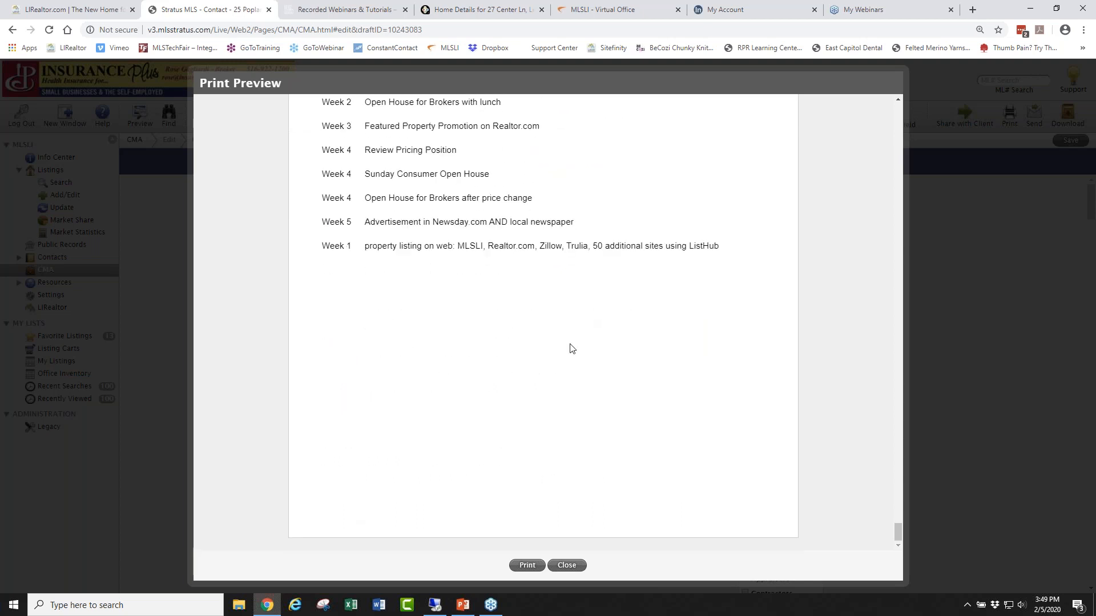
pyautogui.scroll(5, 596, 371)
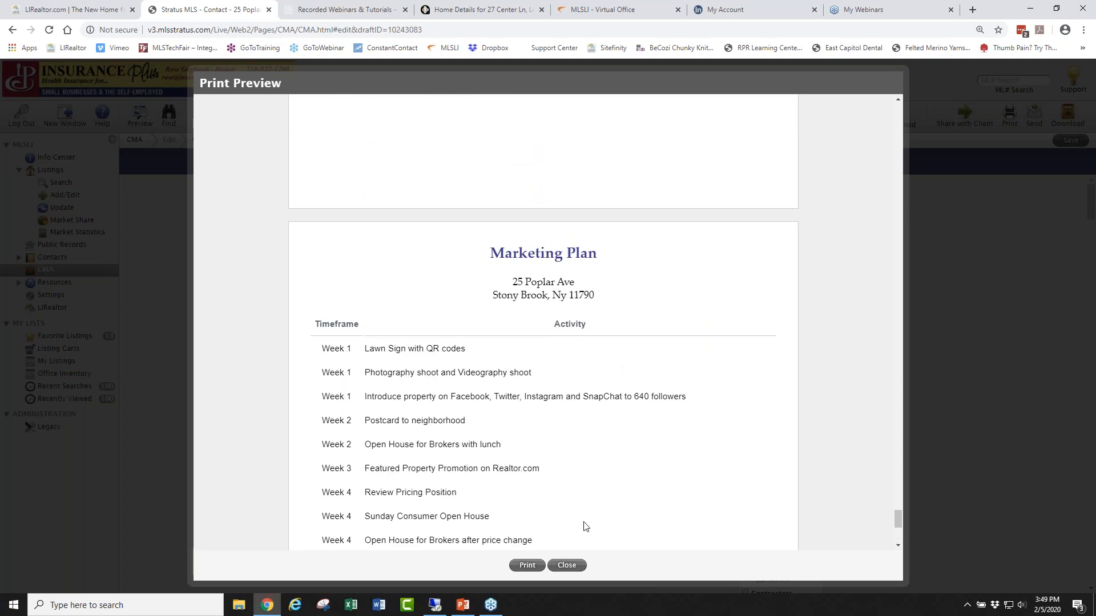
# Close the print preview and open the 123 Test Dr, Babylon listing from Favorite Listings.
pyautogui.click(562, 567)
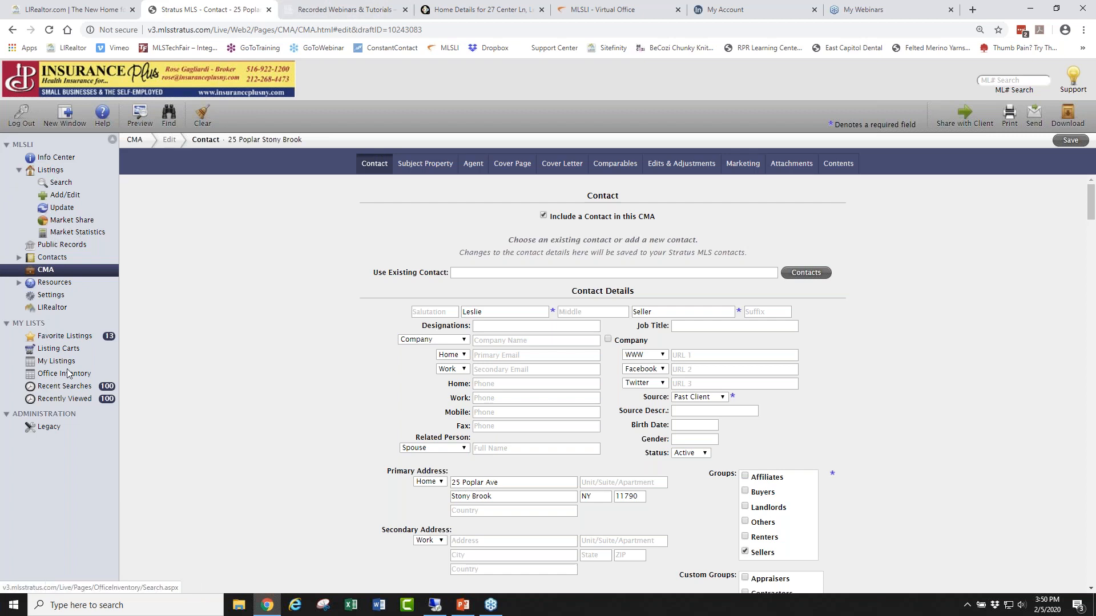
pyautogui.click(76, 339)
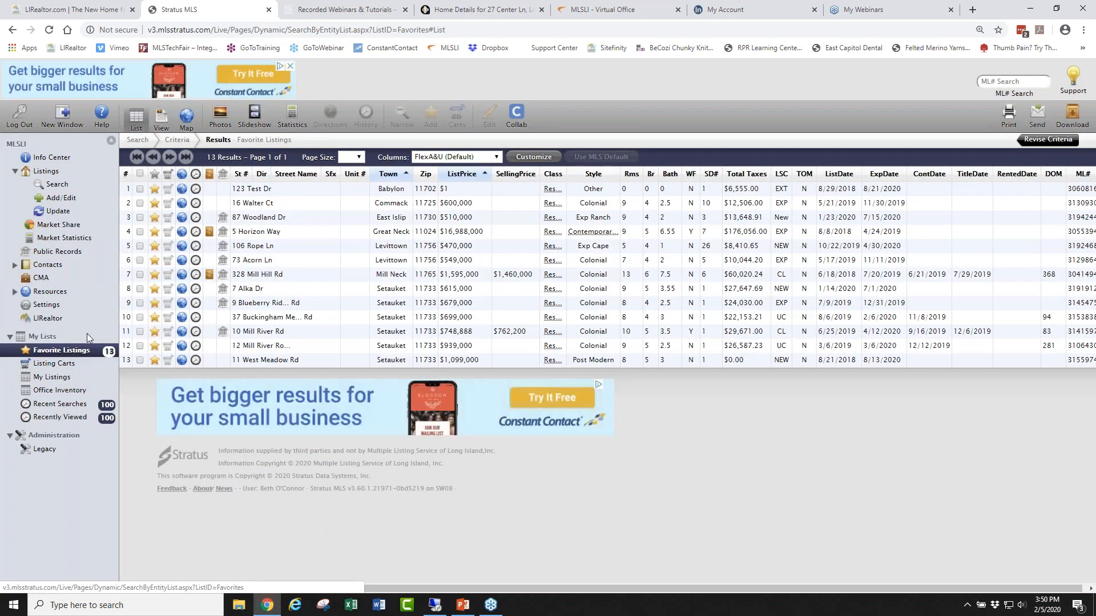
pyautogui.click(249, 190)
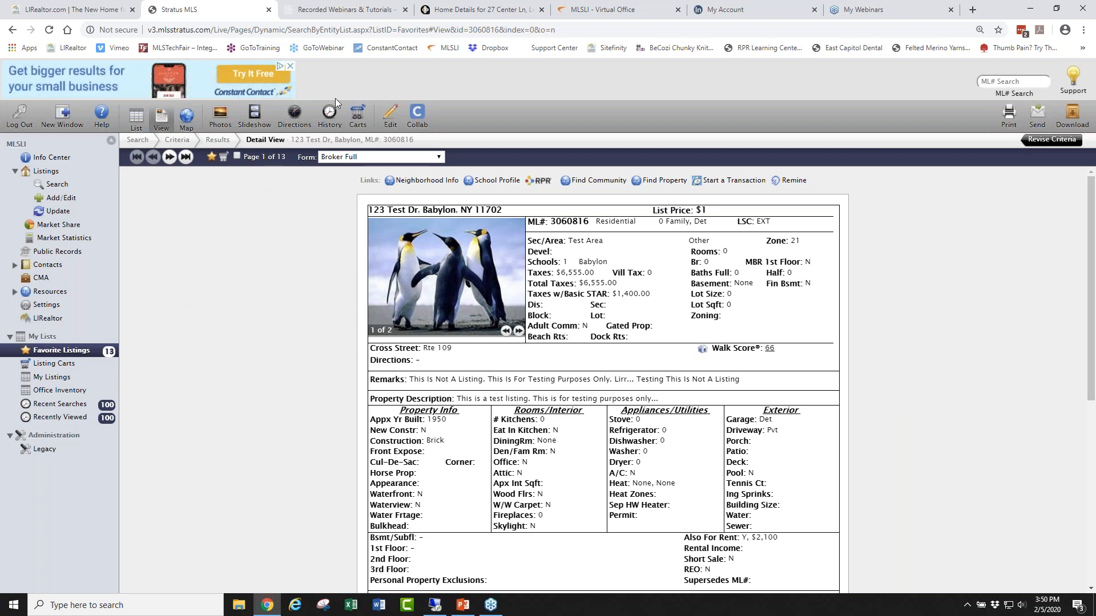
# Choose Edit Listing Details and continue without linking the listing to a public record.
pyautogui.click(388, 115)
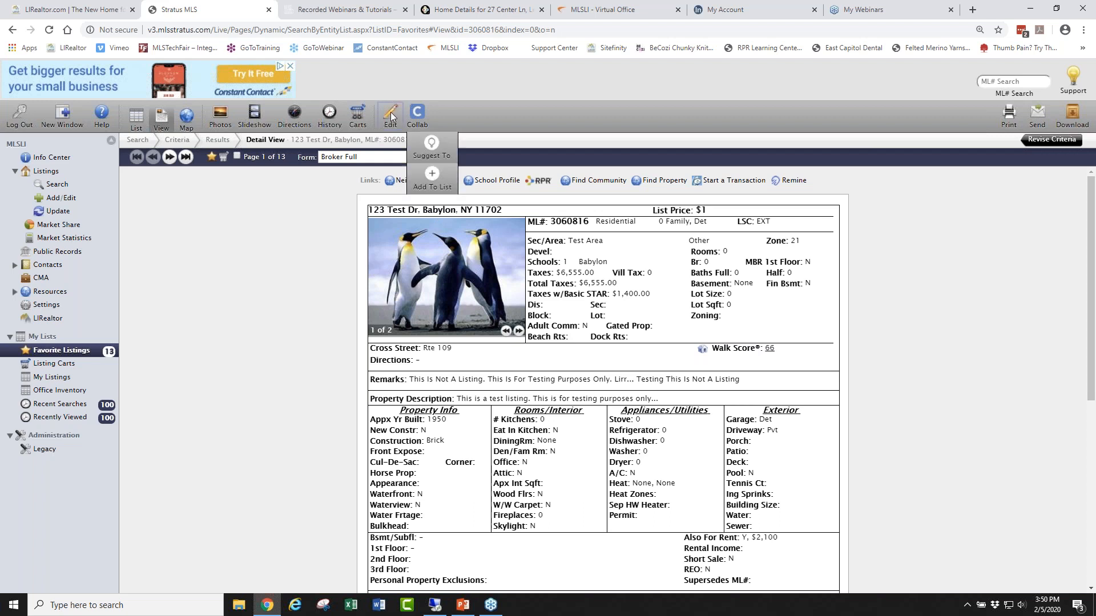
pyautogui.click(390, 112)
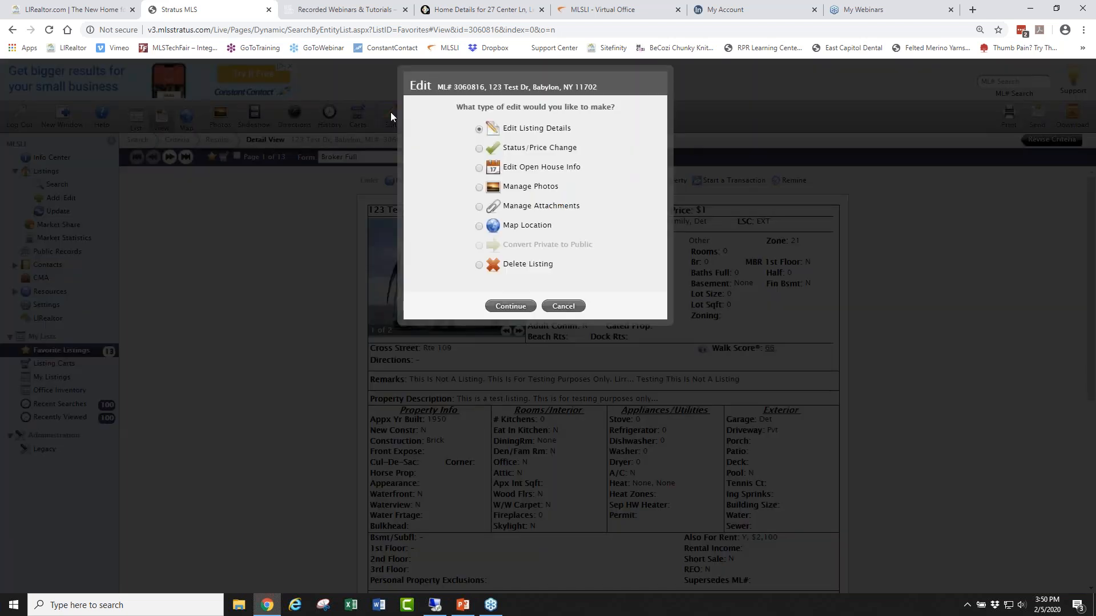
pyautogui.click(502, 307)
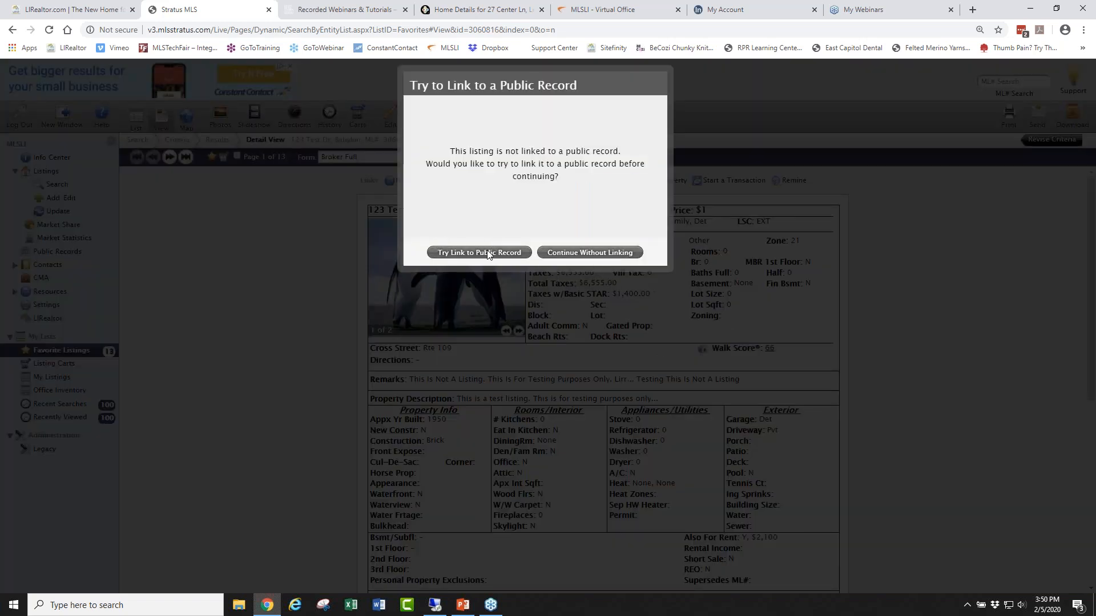
pyautogui.click(589, 252)
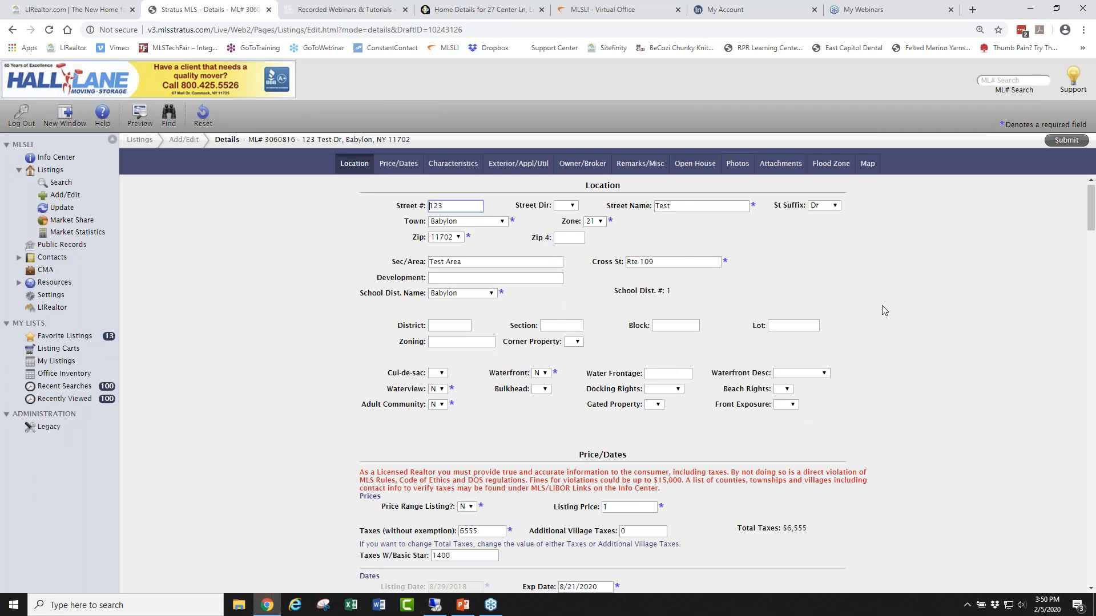
# Reorder the listing photos and caption the first one 'Great front yard'.
pyautogui.click(738, 165)
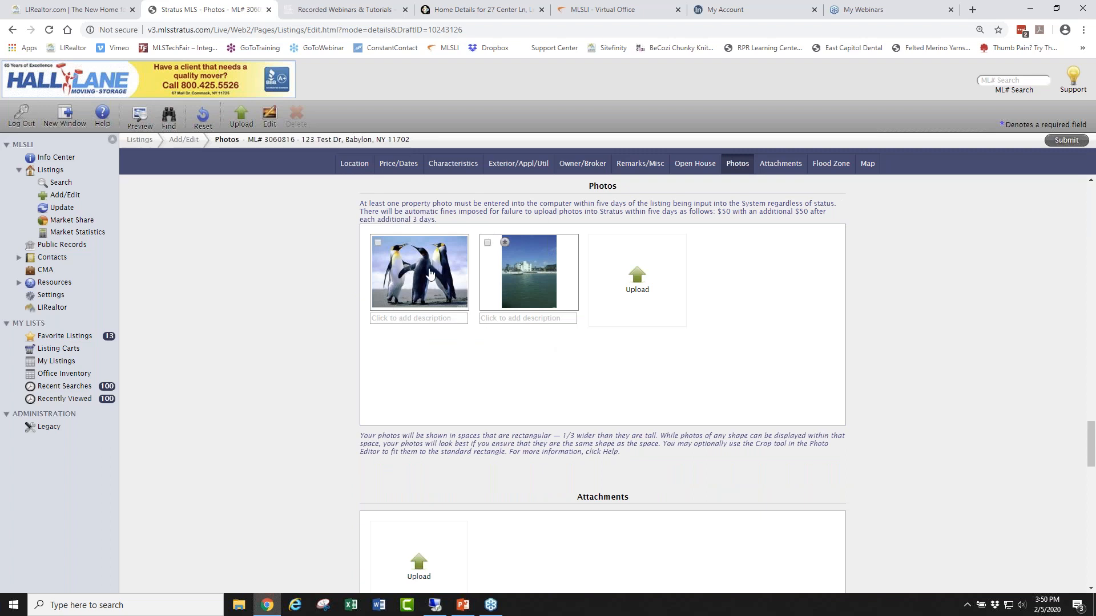
pyautogui.moveTo(419, 260); pyautogui.dragTo(425, 294)
pyautogui.click(412, 320)
pyautogui.write('C')
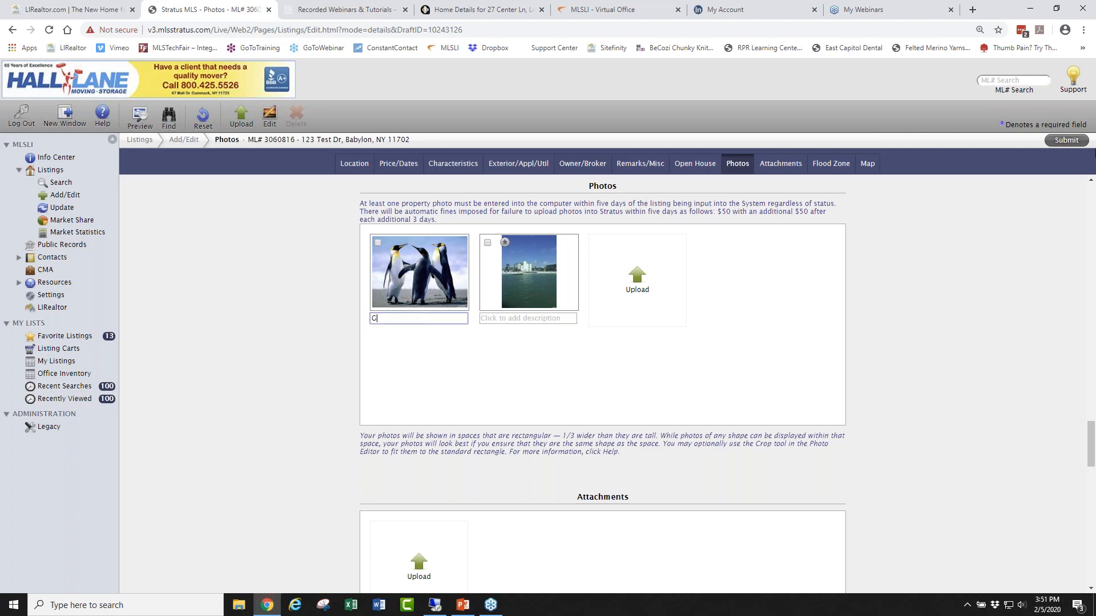
pyautogui.write('reat front yard')
# Caption the second photo 'waterfront' and open it in Edit Photo.
pyautogui.click(538, 321)
pyautogui.write('waterfront')
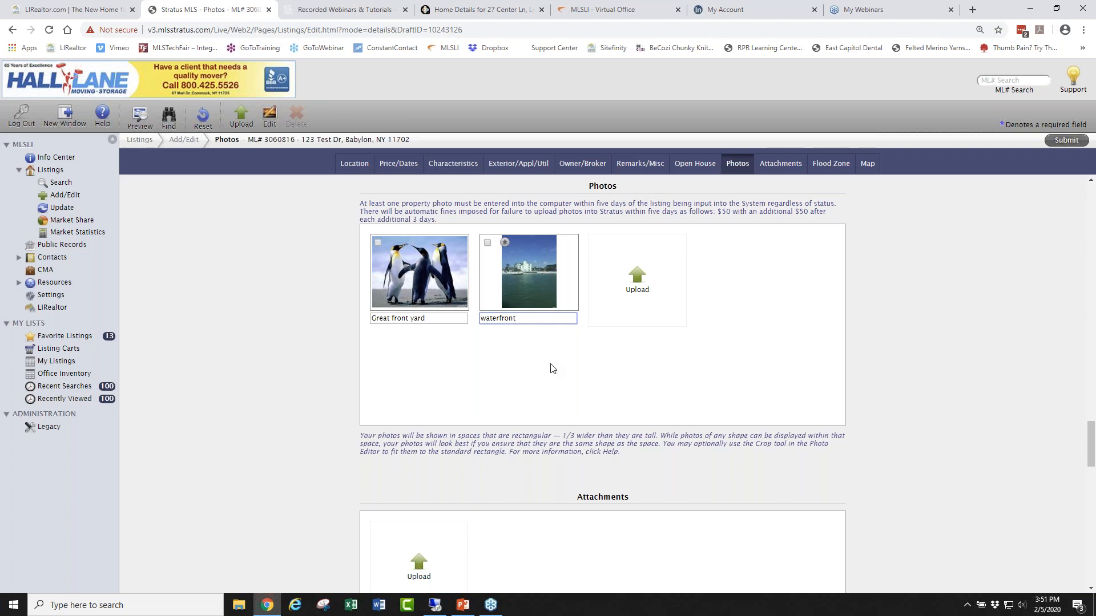
pyautogui.click(524, 341)
pyautogui.click(531, 270)
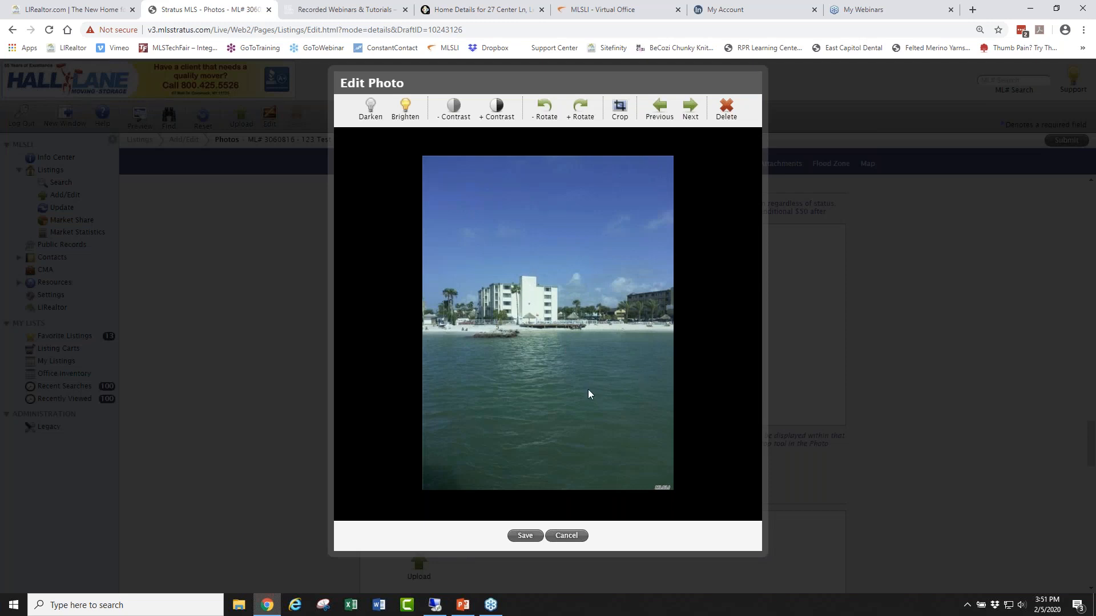
# Crop the waterfront photo to a wide frame around the buildings and water, and save.
pyautogui.click(622, 109)
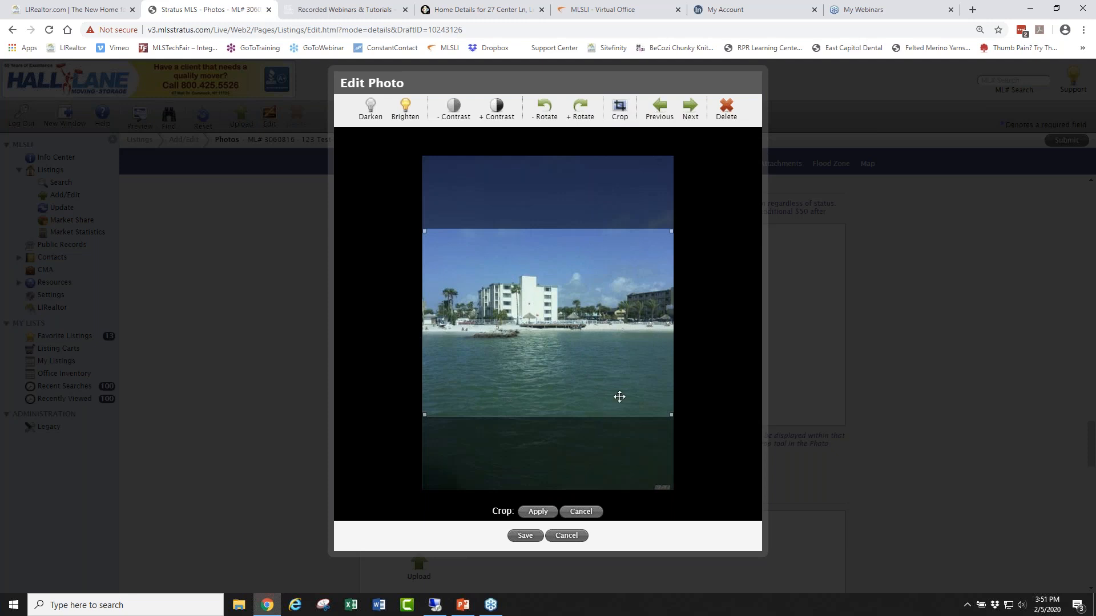
pyautogui.moveTo(619, 368); pyautogui.dragTo(603, 346)
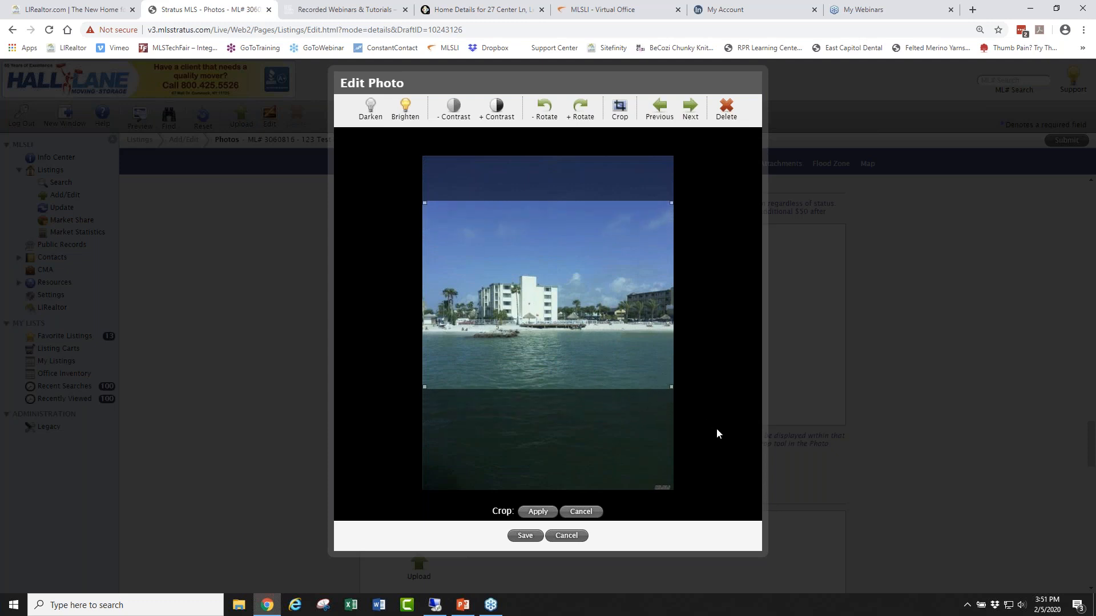
pyautogui.click(539, 512)
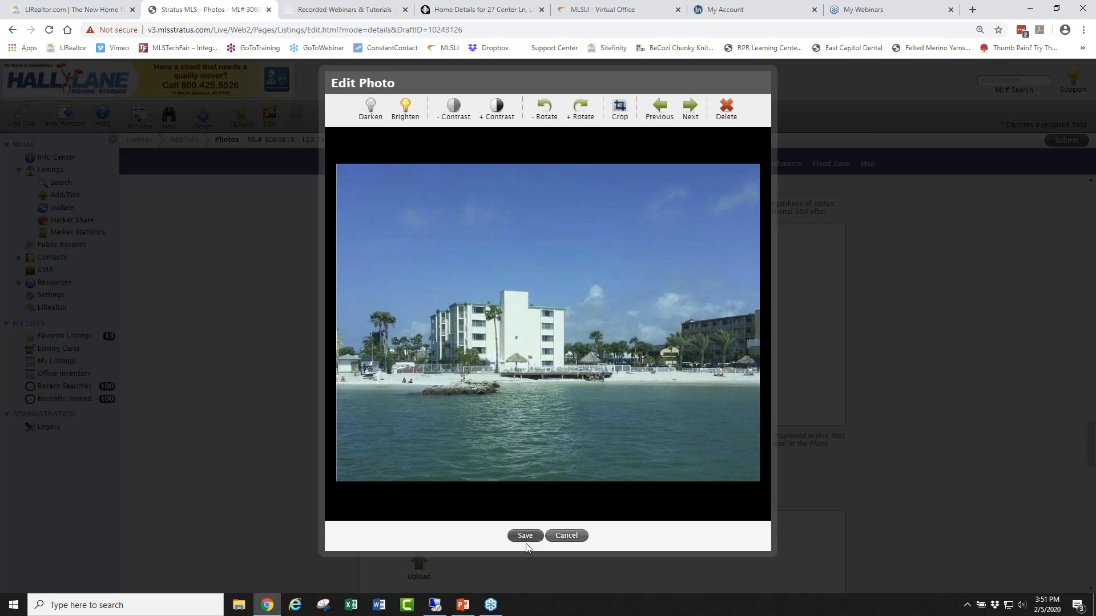
pyautogui.click(525, 536)
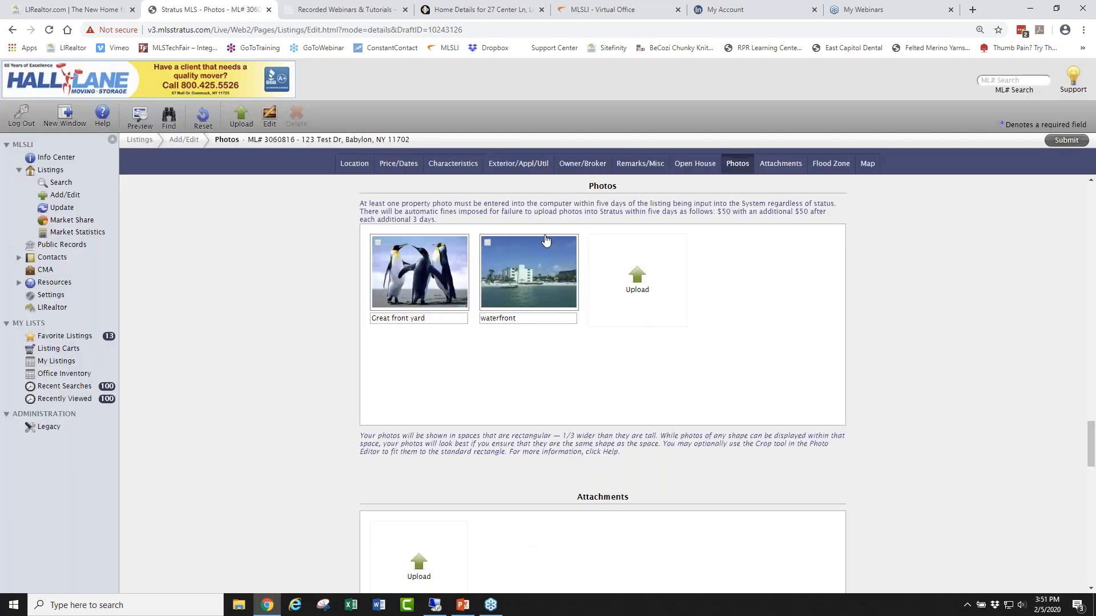
# Brighten the waterfront photo and save it.
pyautogui.click(531, 277)
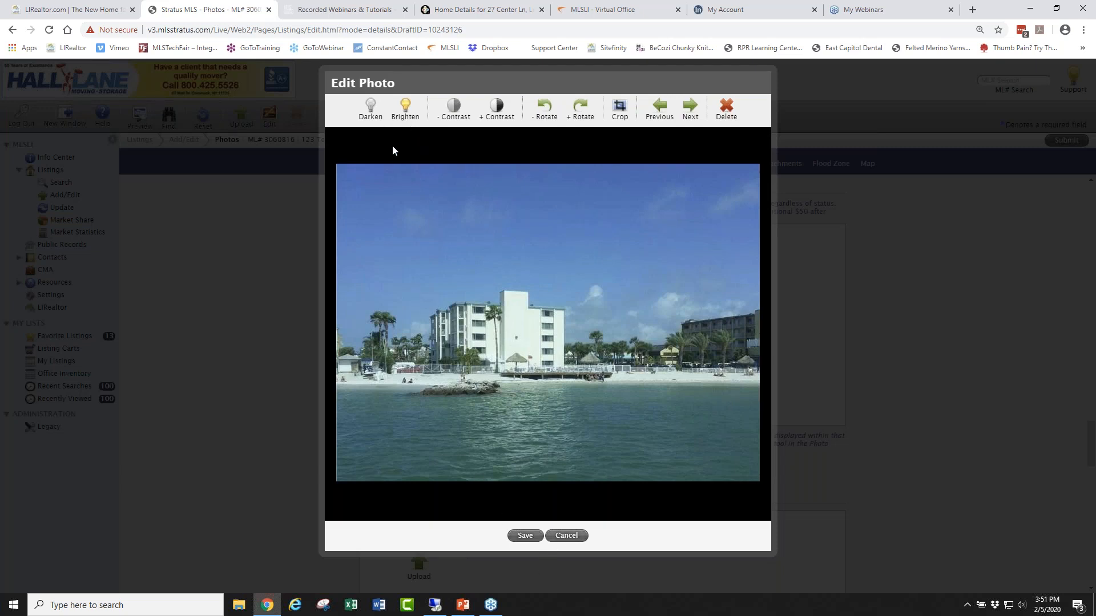
pyautogui.click(406, 111)
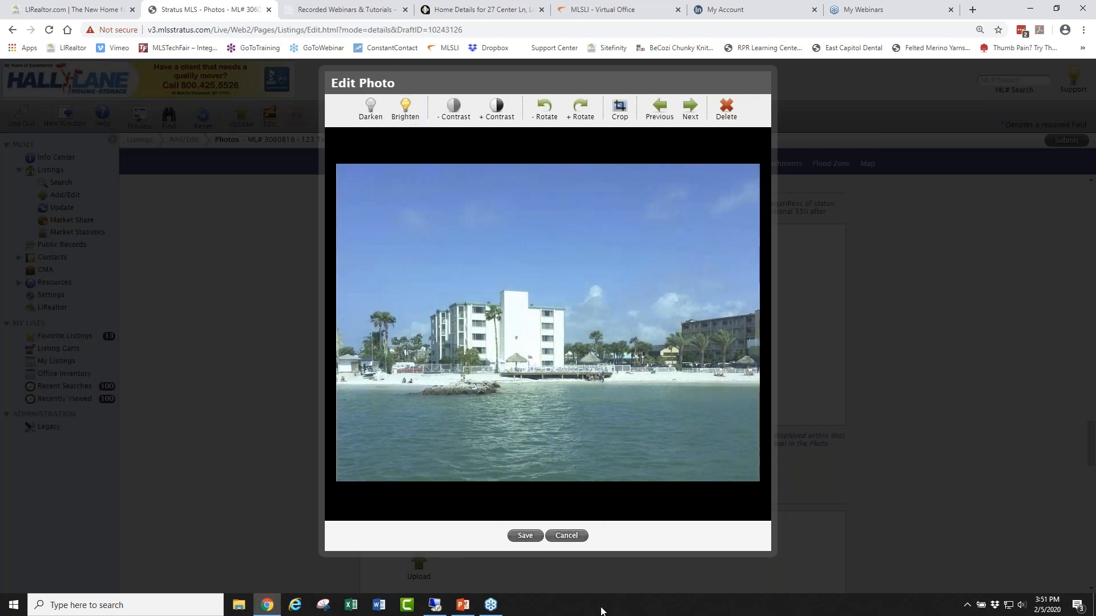
pyautogui.click(527, 537)
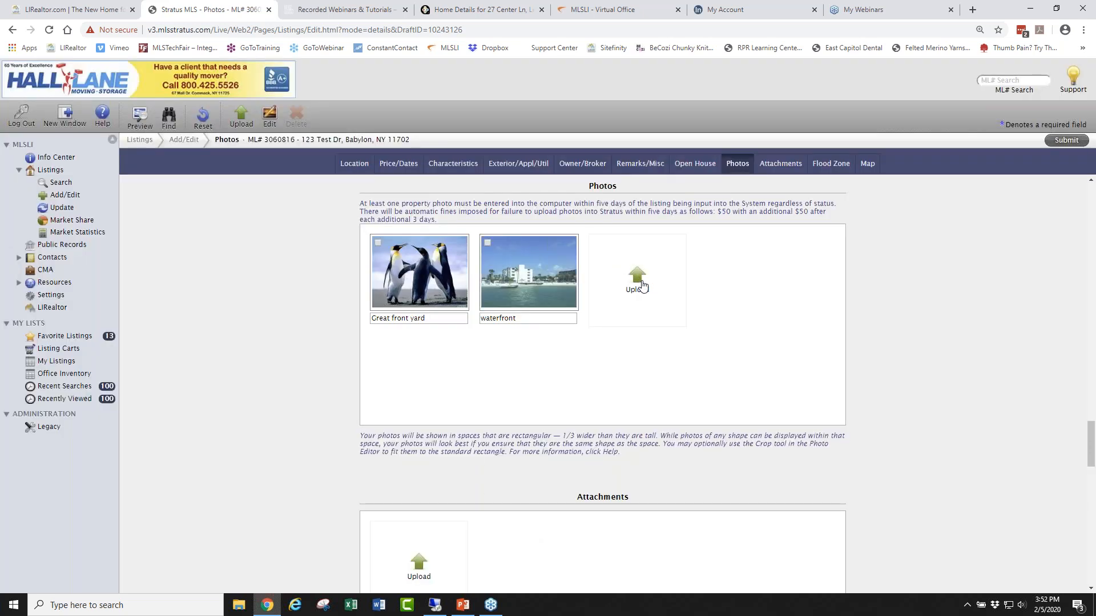
# Scroll the 123 Test Dr edit page past Attachments and Flood Zone to the Map section.
pyautogui.moveTo(628, 456); pyautogui.dragTo(362, 436)
pyautogui.click(787, 461)
pyautogui.click(1086, 308)
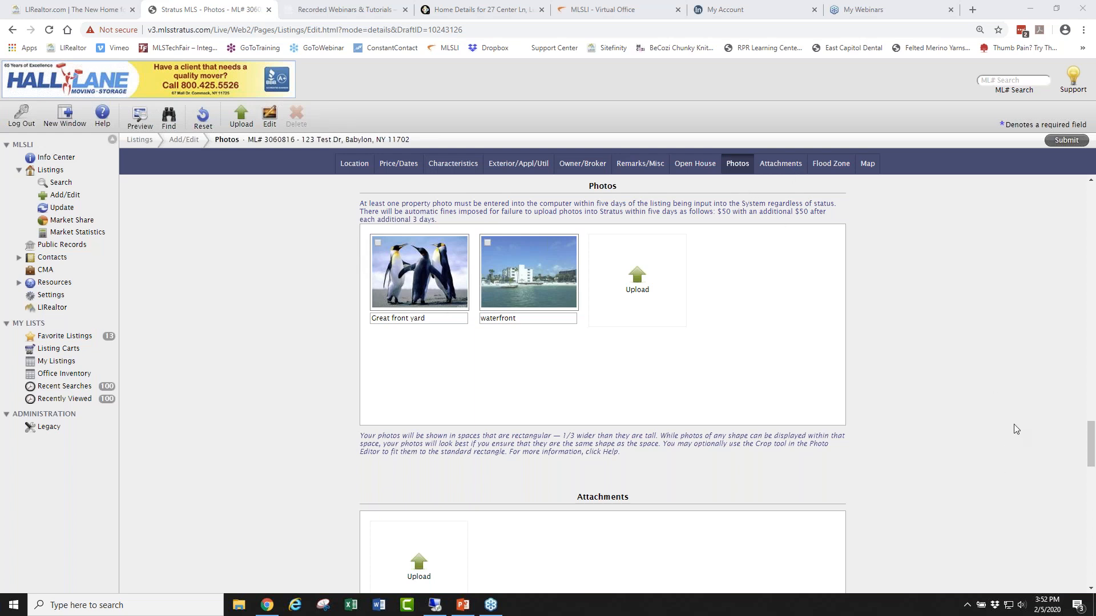
pyautogui.scroll(-6, 1013, 427)
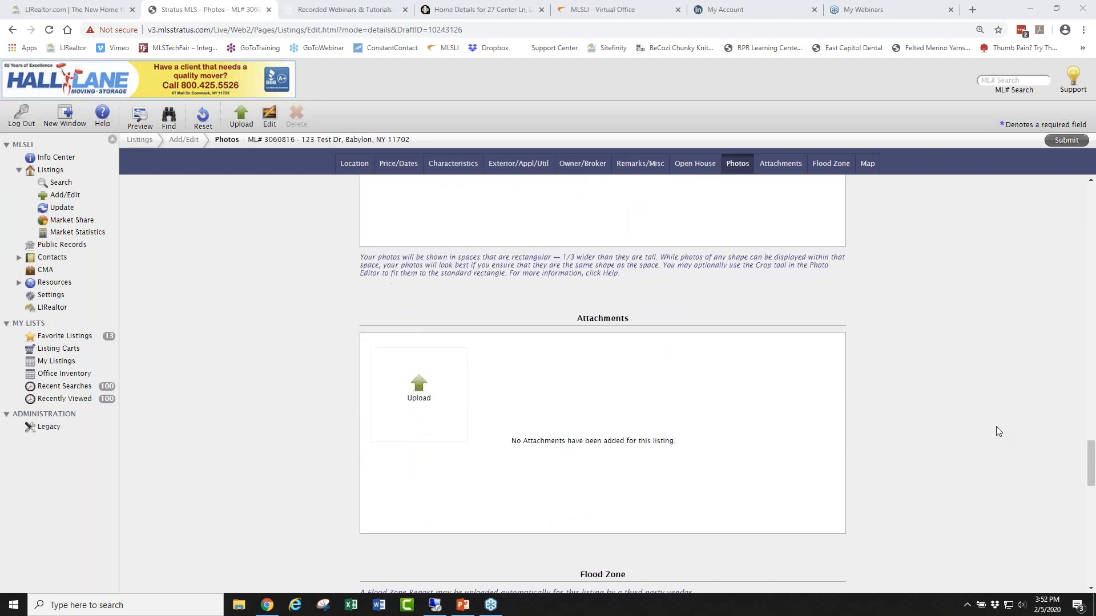
pyautogui.scroll(-8, 995, 429)
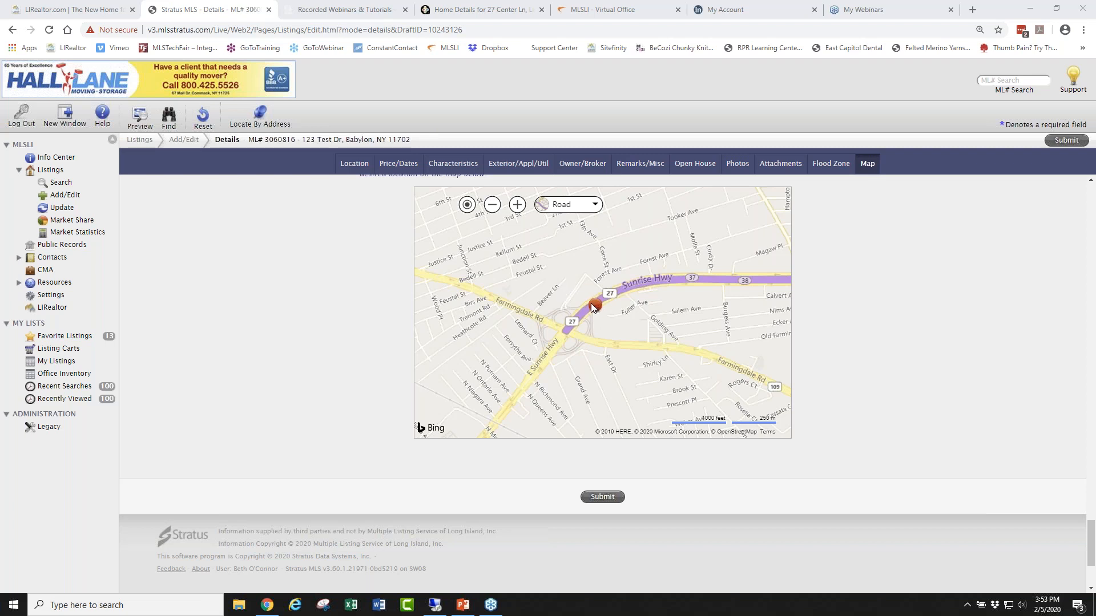
# Zoom the map in on the listing marker and switch it to Aerial imagery.
pyautogui.click(518, 205)
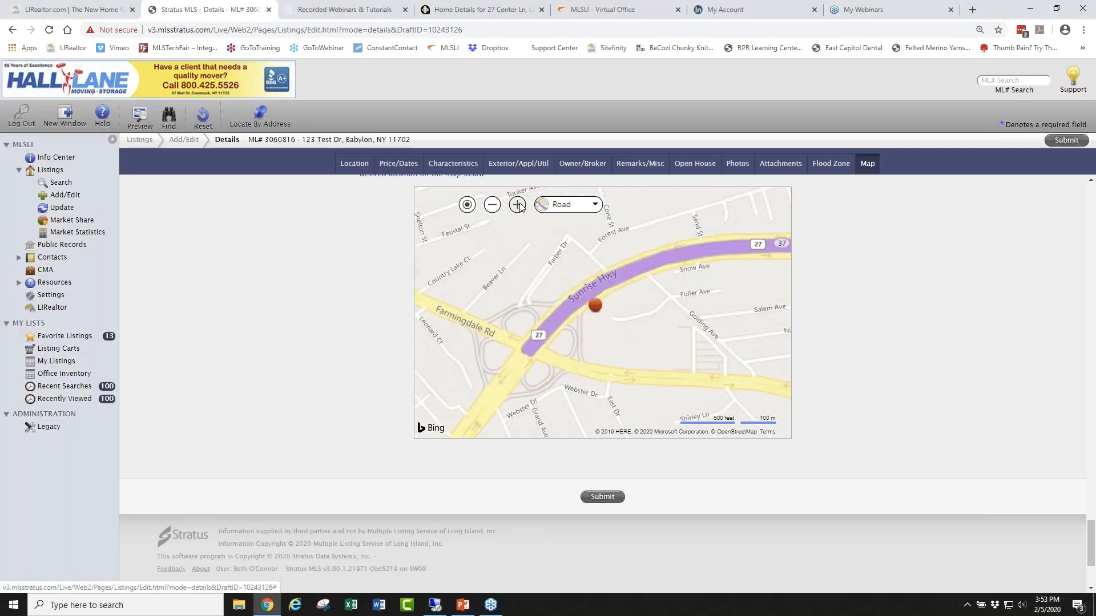
pyautogui.click(518, 205)
pyautogui.click(518, 205)
pyautogui.click(518, 206)
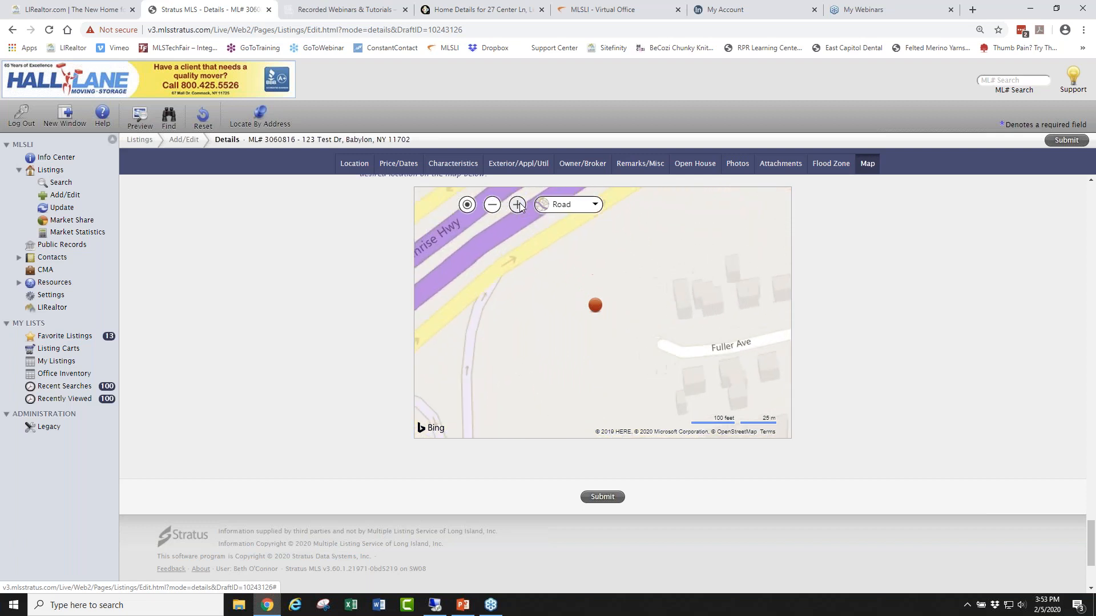
pyautogui.click(571, 205)
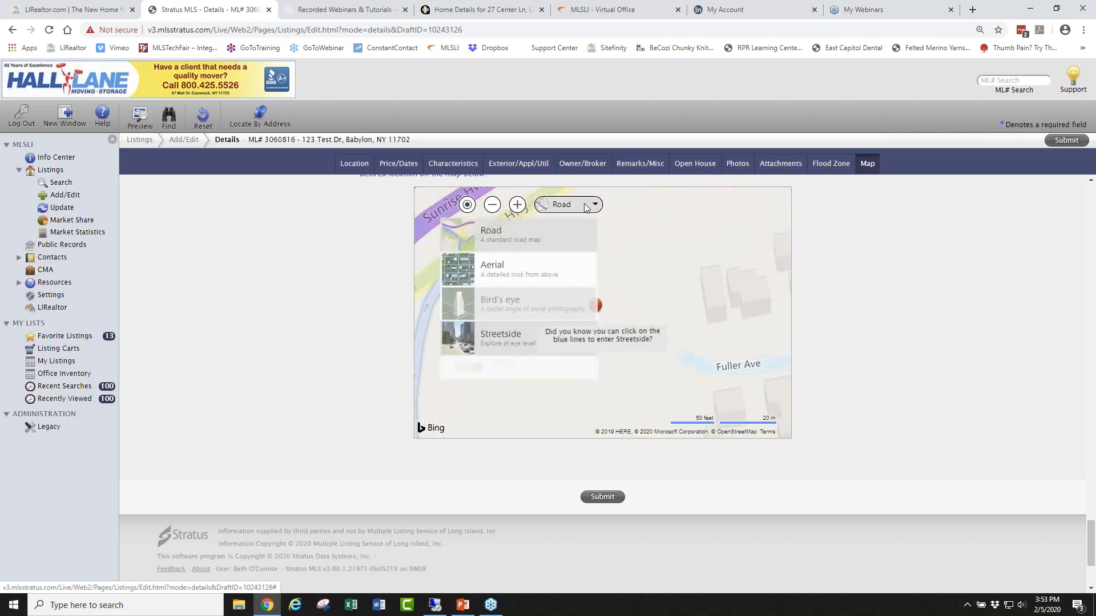
pyautogui.click(506, 282)
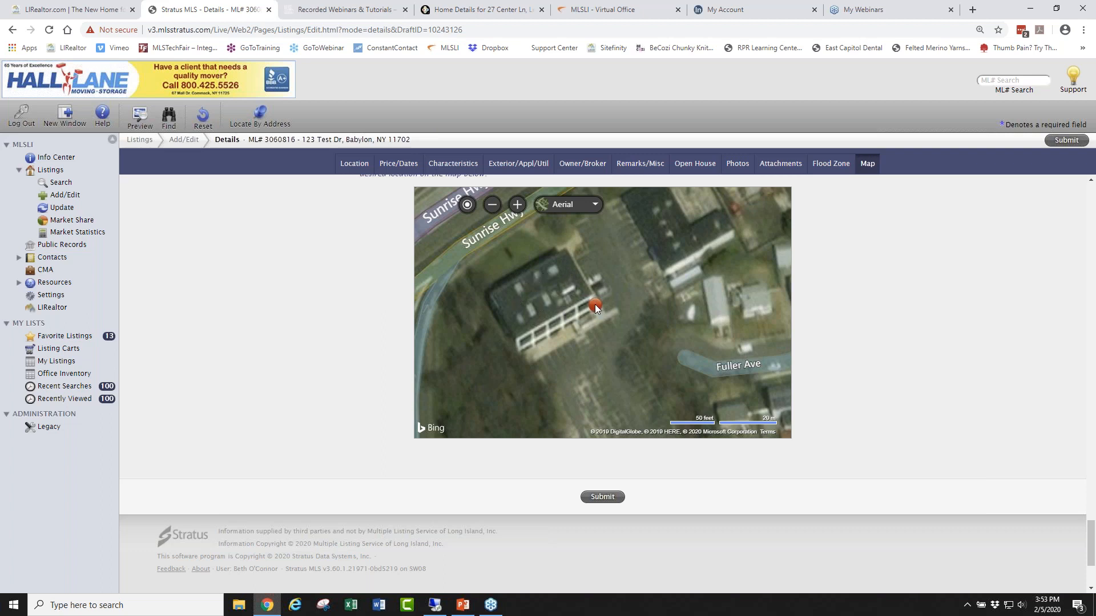
# Try the Streetside view, then return up to the listing's Location section.
pyautogui.click(546, 294)
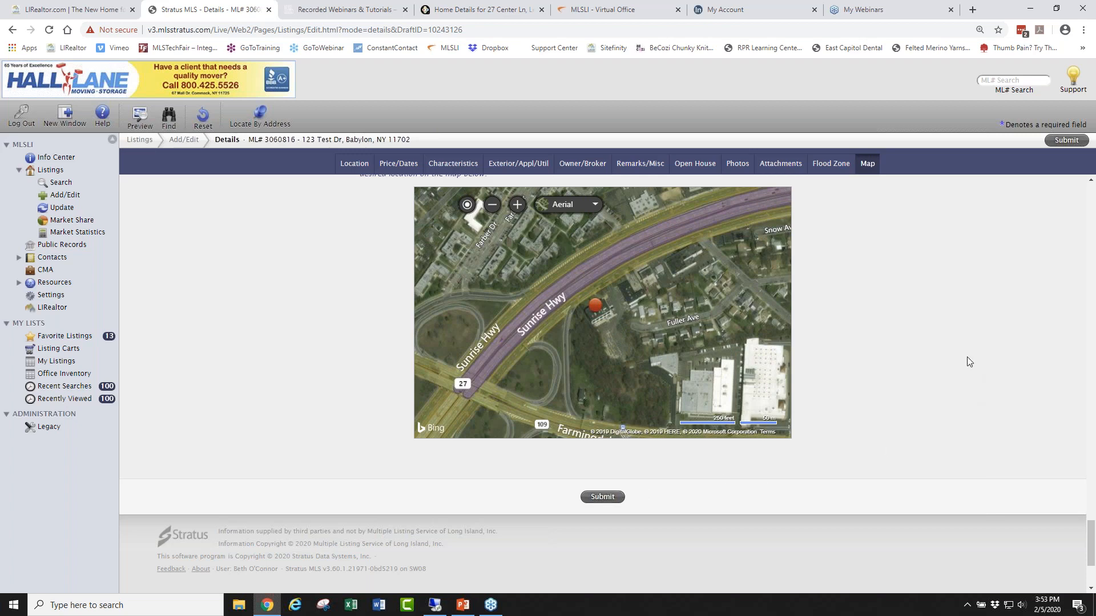
pyautogui.scroll(5, 908, 334)
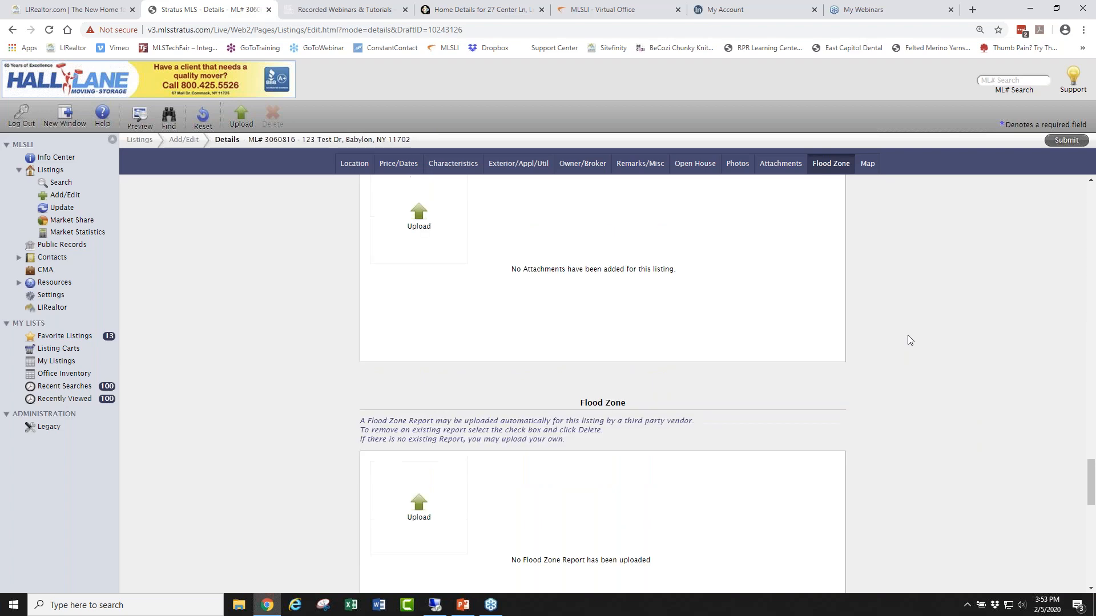
pyautogui.scroll(10, 907, 334)
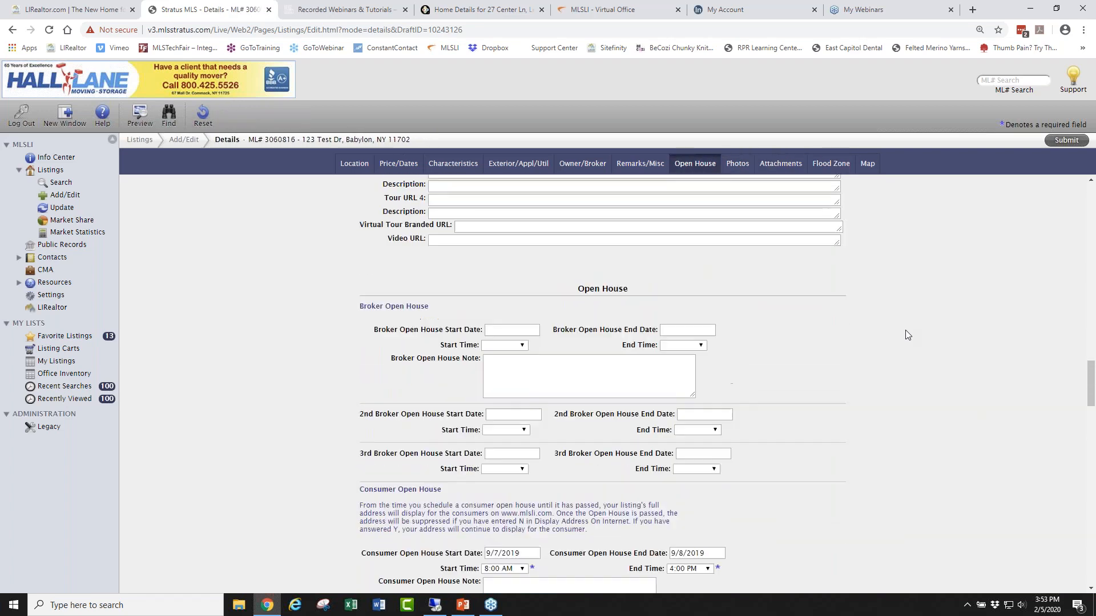
pyautogui.scroll(8, 901, 343)
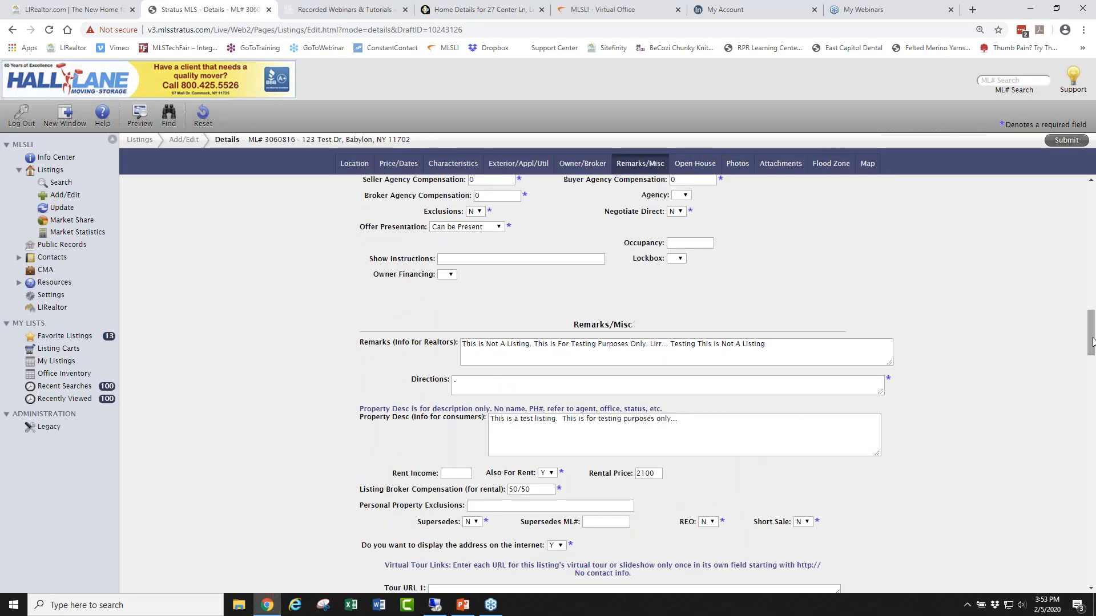
pyautogui.scroll(10, 930, 371)
pyautogui.scroll(12, 928, 368)
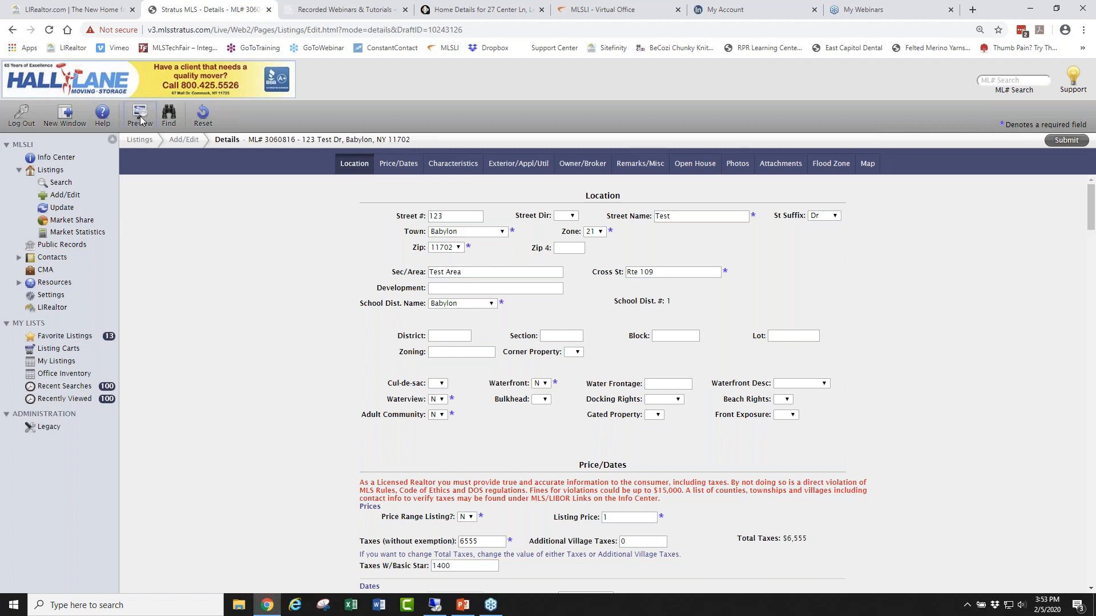
# Preview the 123 Test Dr listing, close it, and leave for Info Center without saving.
pyautogui.click(140, 118)
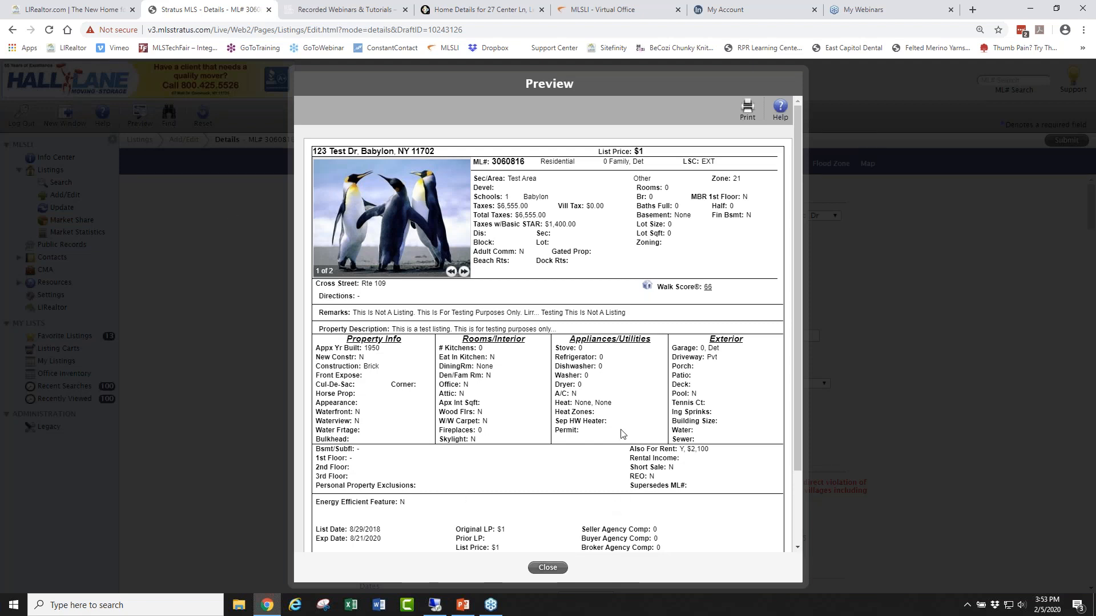
pyautogui.scroll(-3, 623, 435)
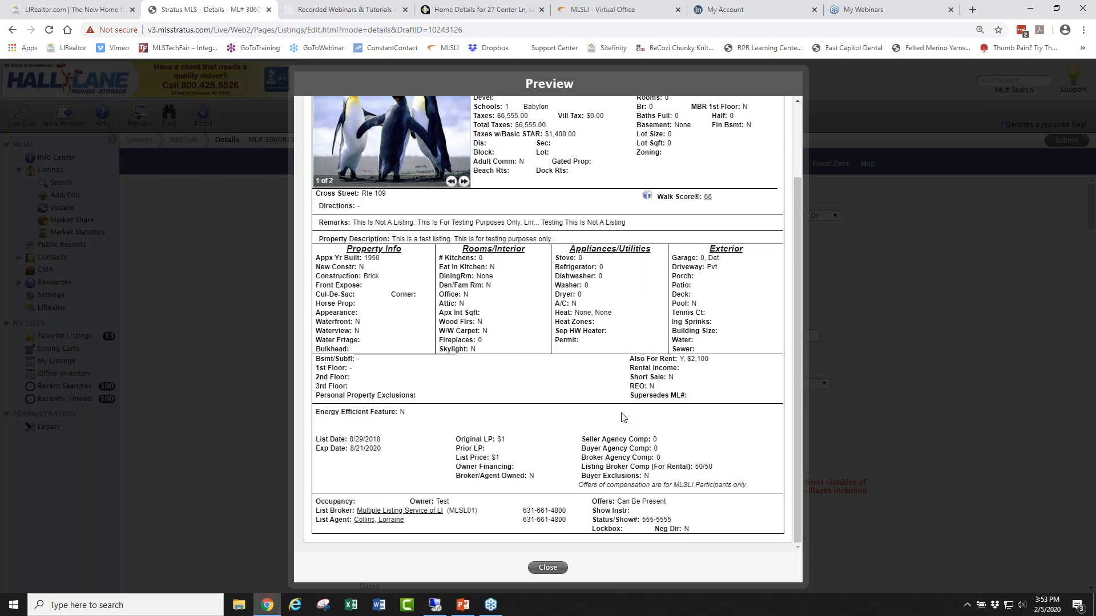
pyautogui.scroll(3, 619, 420)
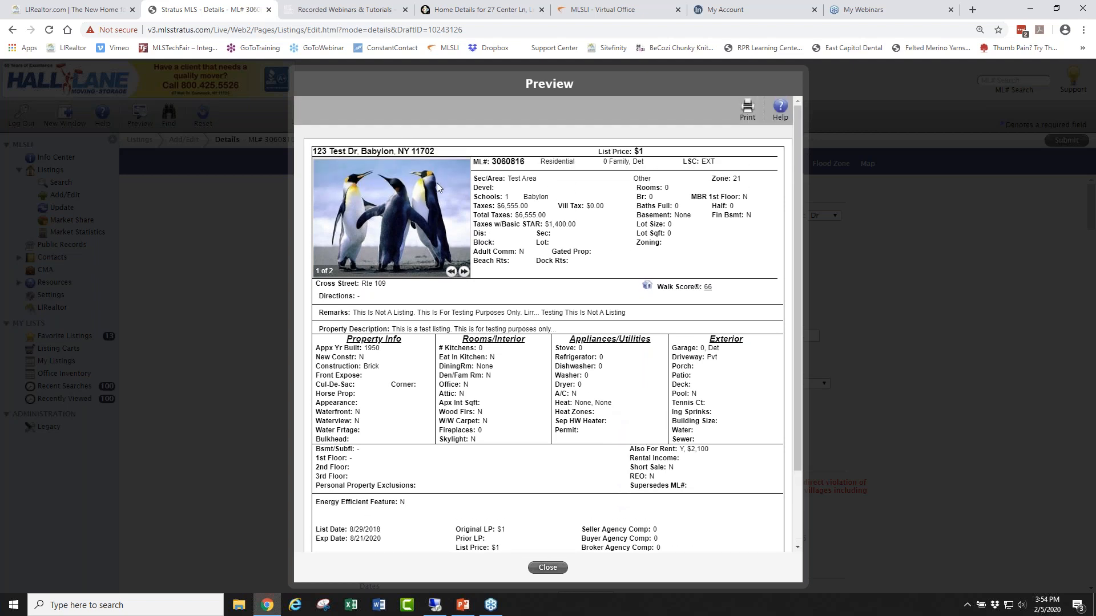
pyautogui.click(554, 569)
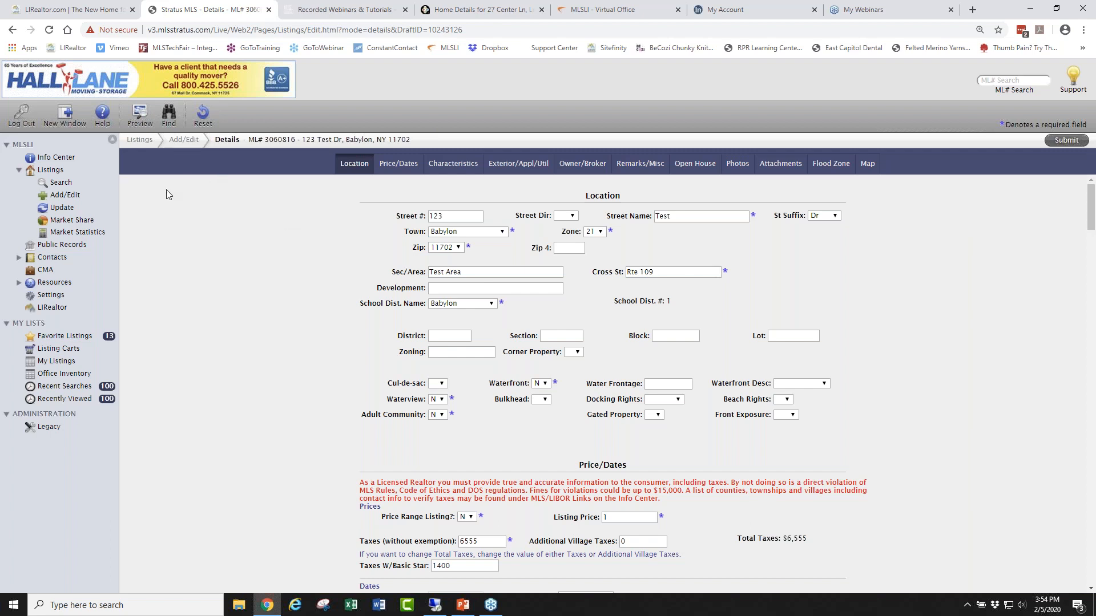
pyautogui.click(51, 159)
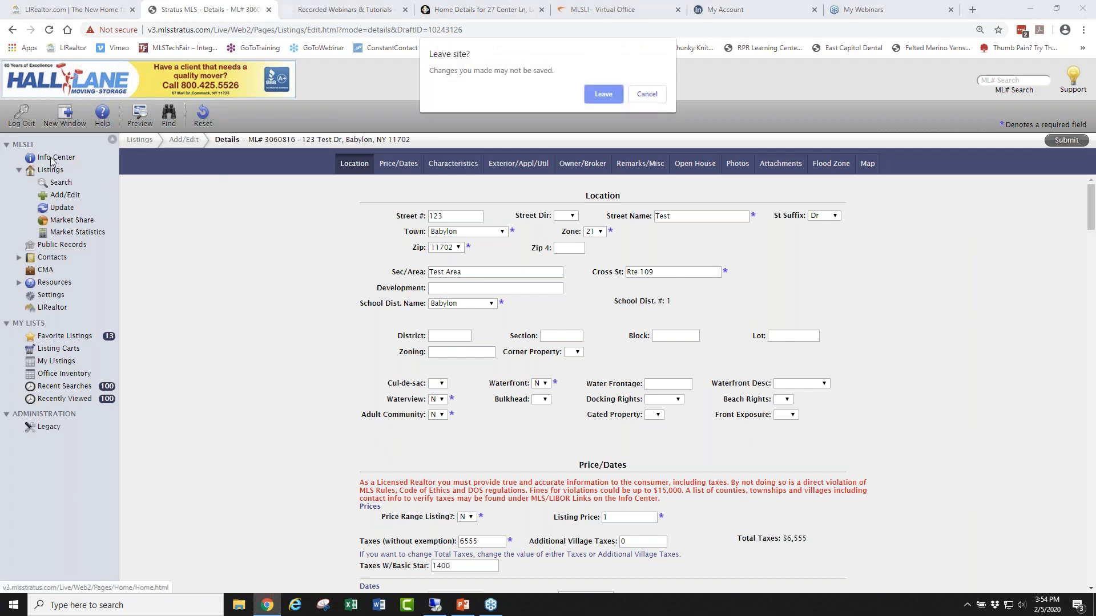
pyautogui.click(599, 95)
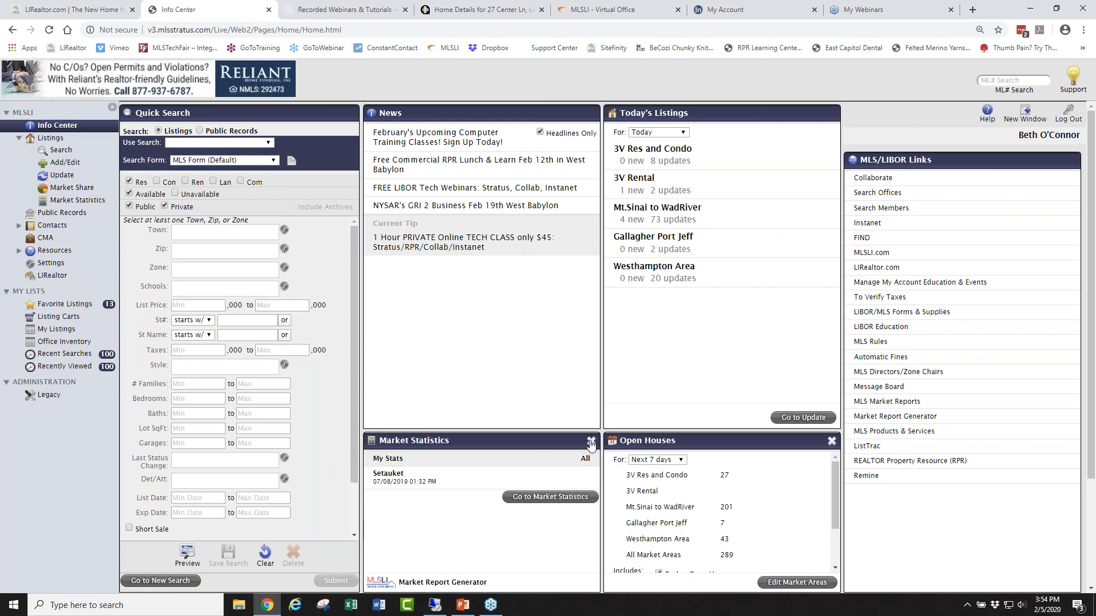
pyautogui.click(590, 442)
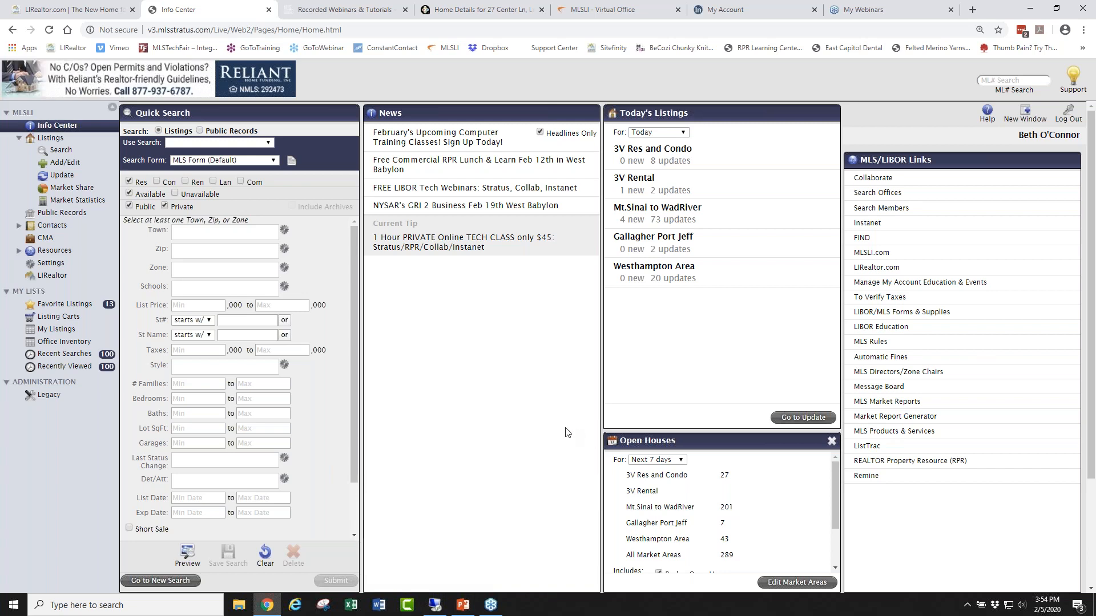
pyautogui.click(1015, 135)
pyautogui.click(1026, 139)
pyautogui.click(1040, 136)
pyautogui.click(1022, 138)
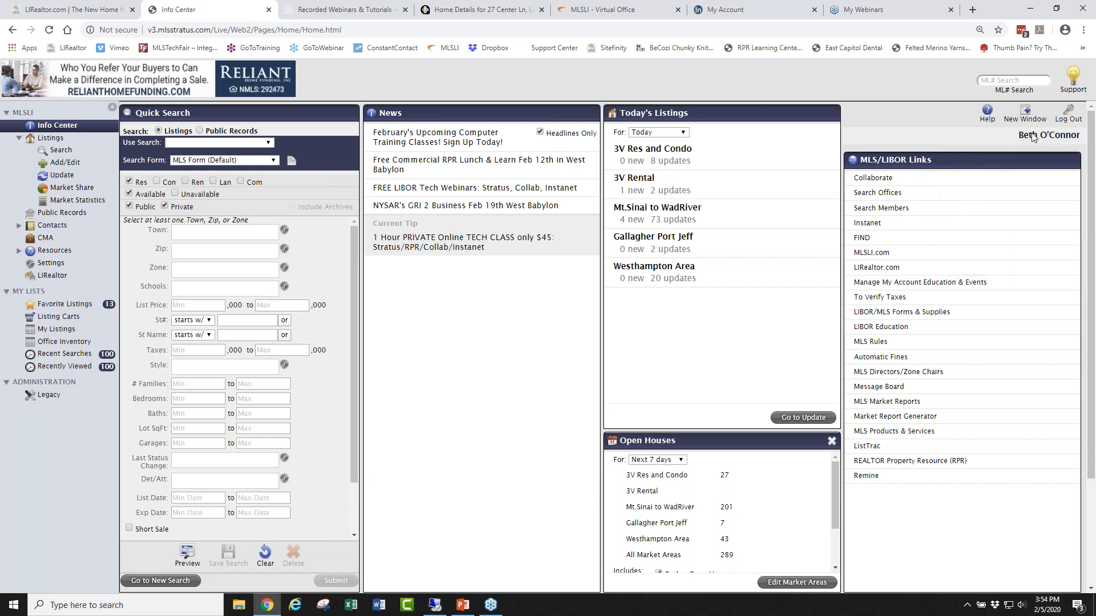
pyautogui.click(1032, 138)
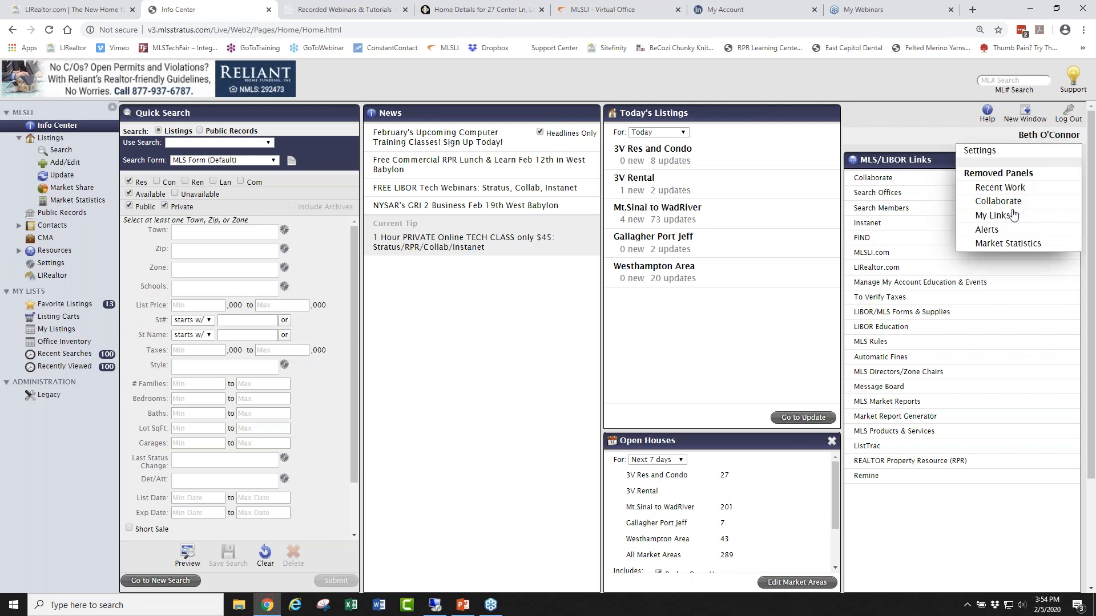
pyautogui.click(998, 245)
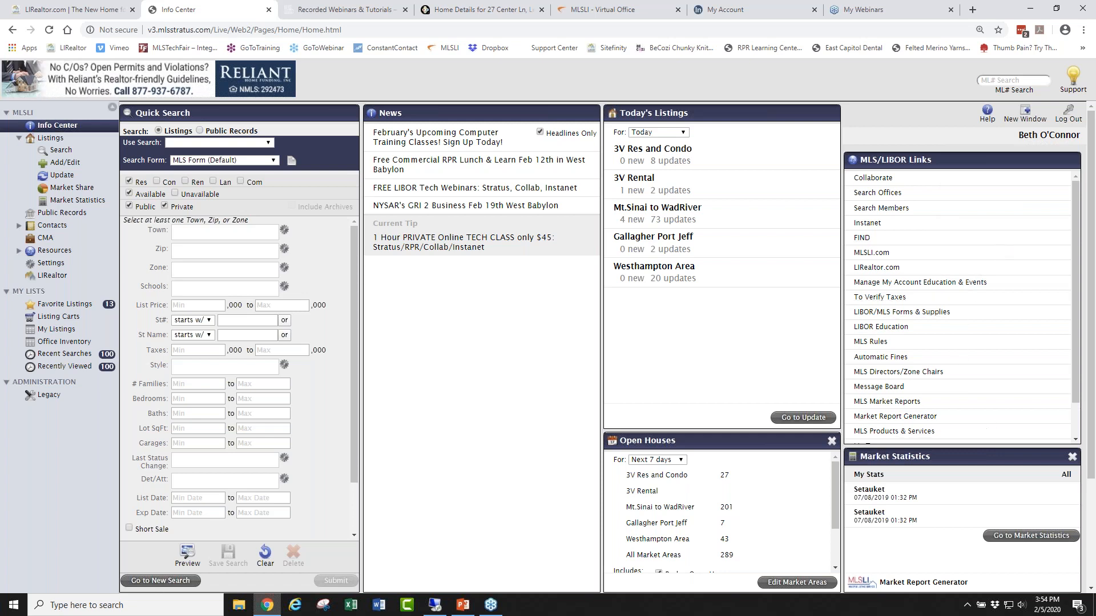
pyautogui.moveTo(987, 453); pyautogui.dragTo(367, 438)
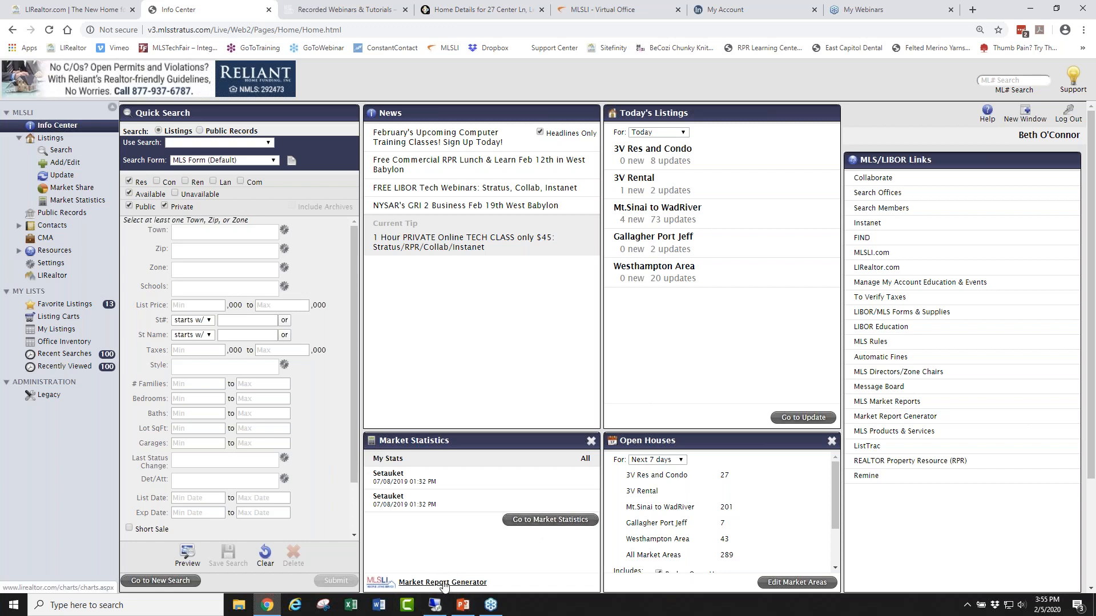
# Generate a Levittown median sold price report with Condo and Co-op excluded.
pyautogui.click(445, 583)
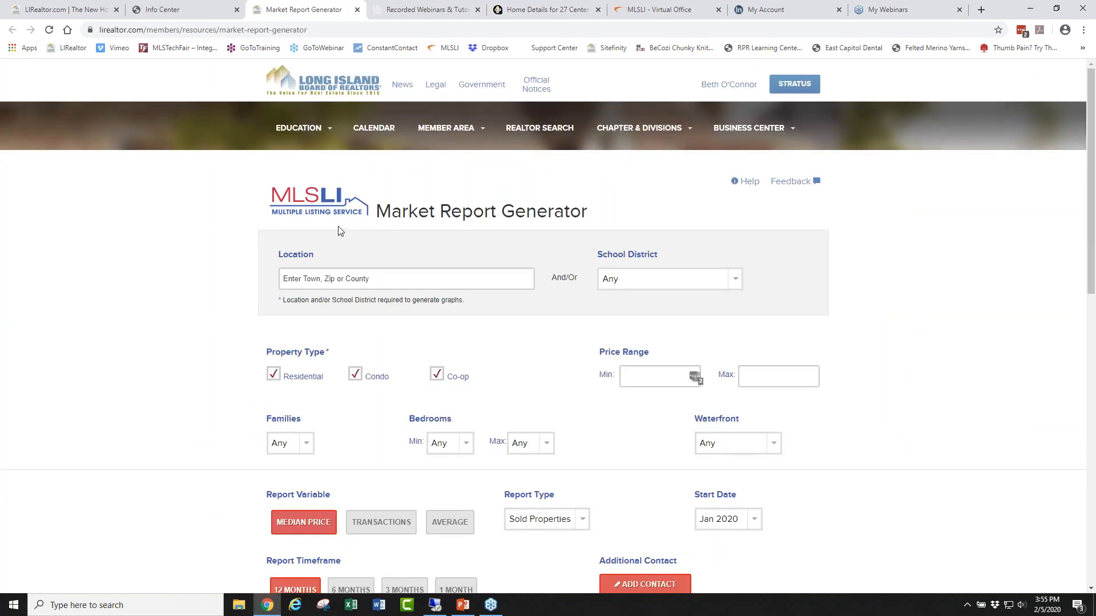
pyautogui.click(351, 278)
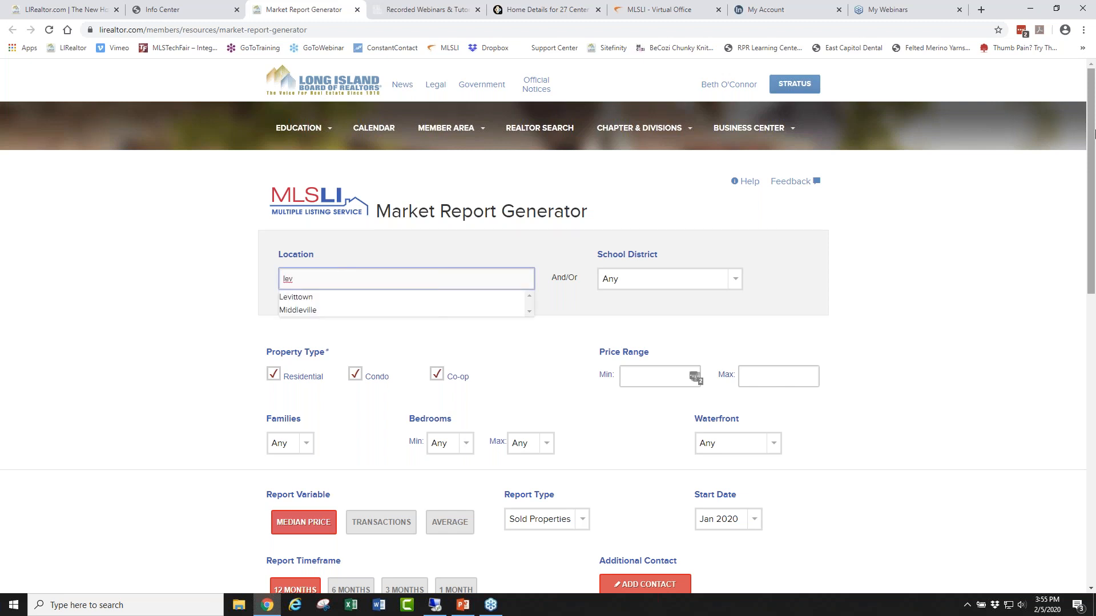
pyautogui.click(296, 297)
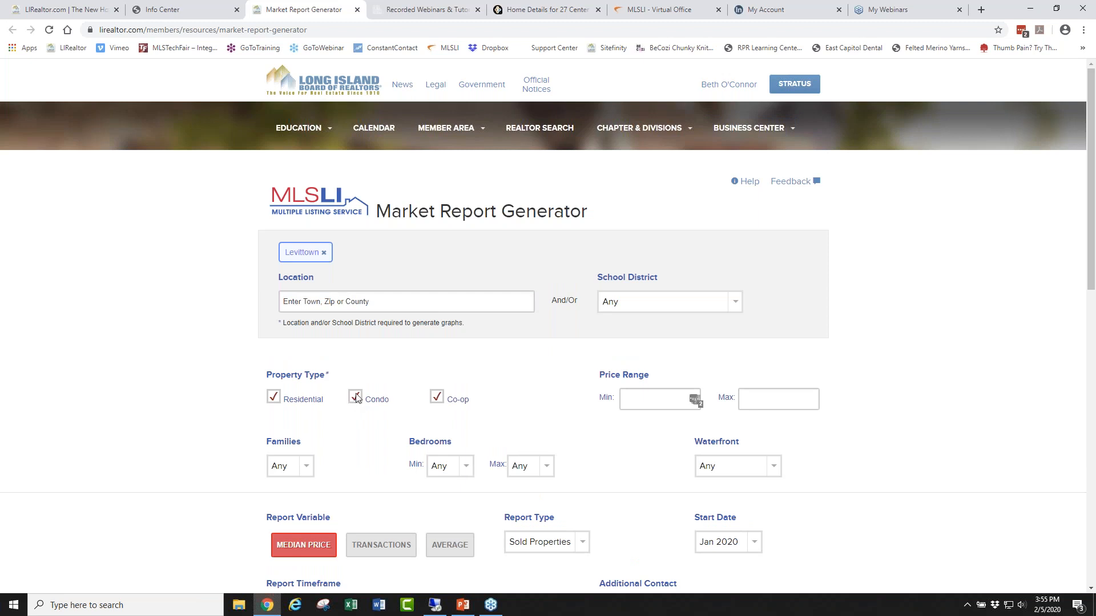
pyautogui.click(437, 397)
pyautogui.scroll(-1, 944, 368)
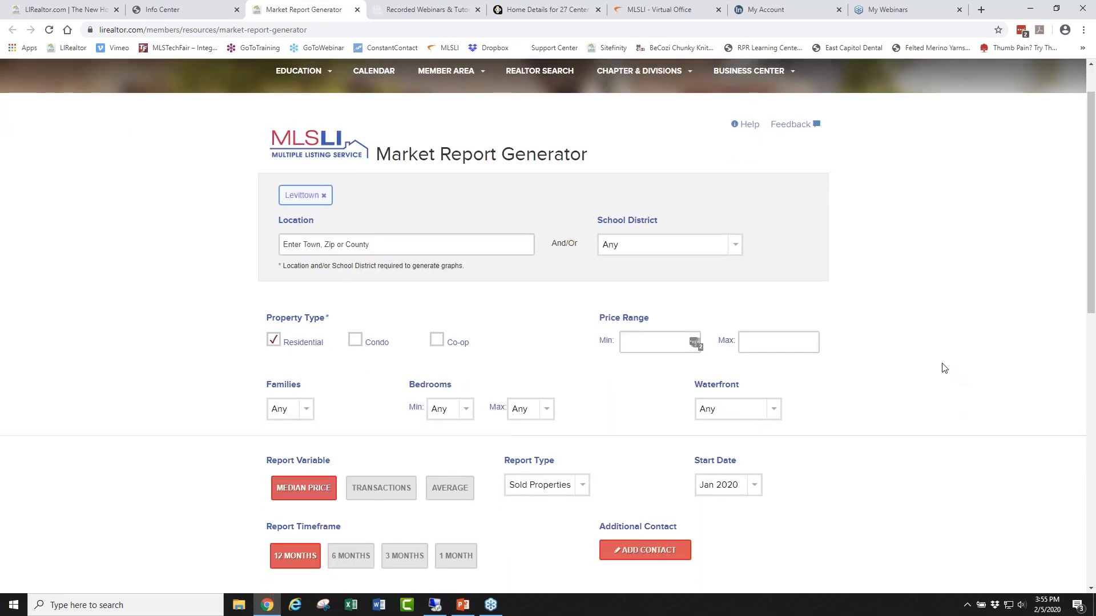
pyautogui.scroll(-3, 941, 370)
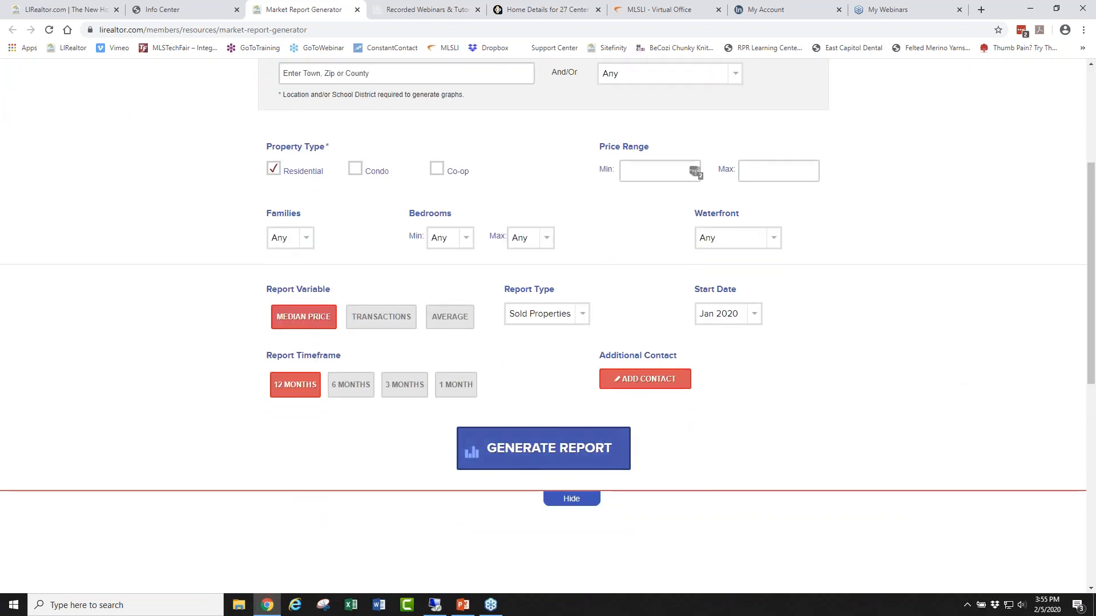
pyautogui.click(540, 450)
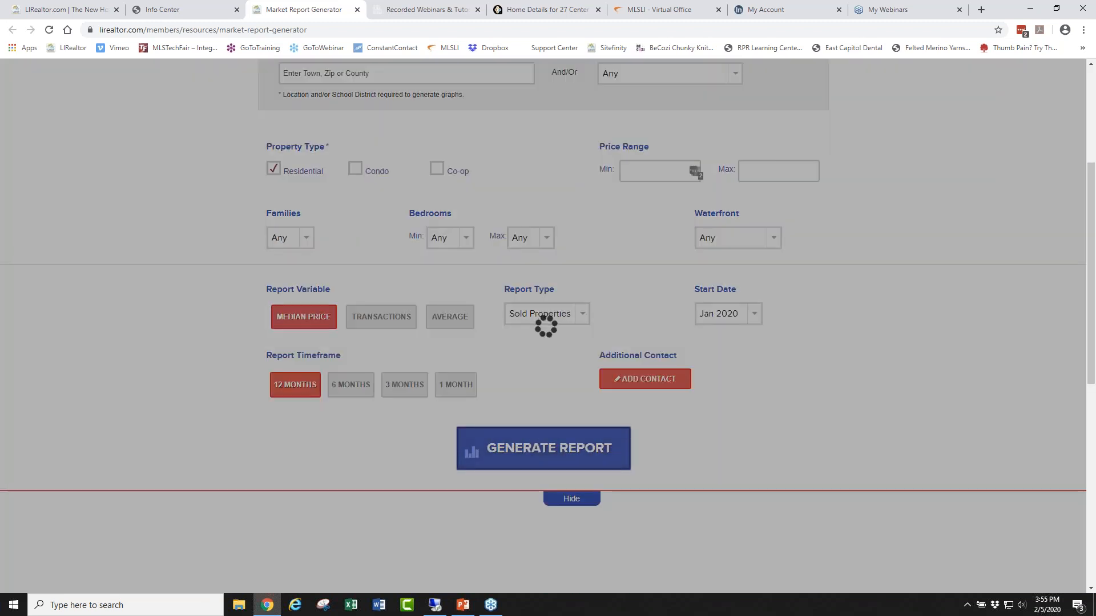
pyautogui.scroll(-3, 923, 397)
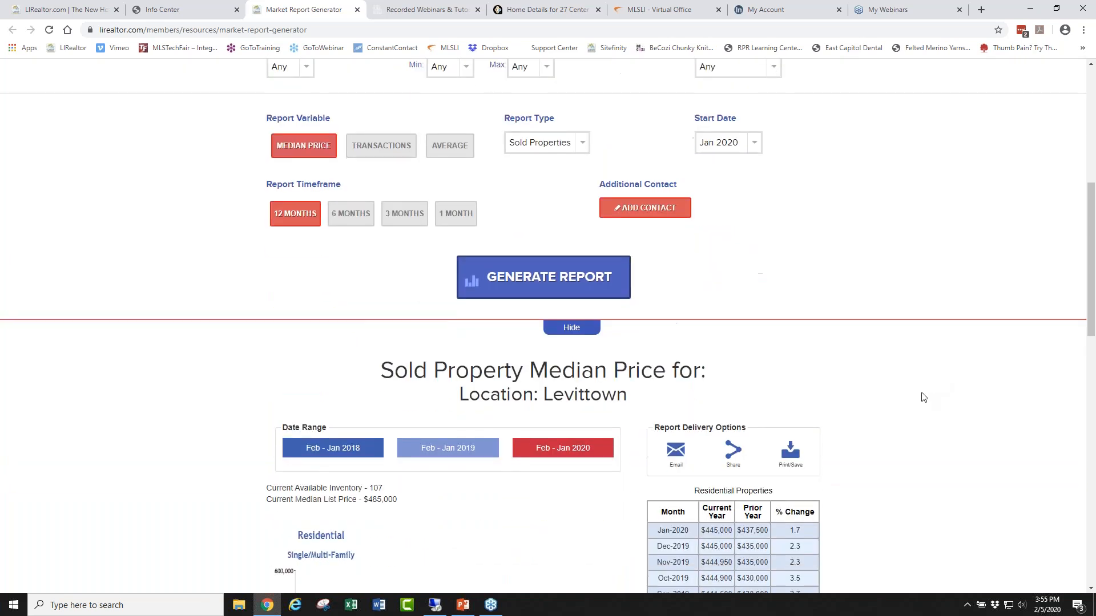
pyautogui.scroll(-5, 923, 398)
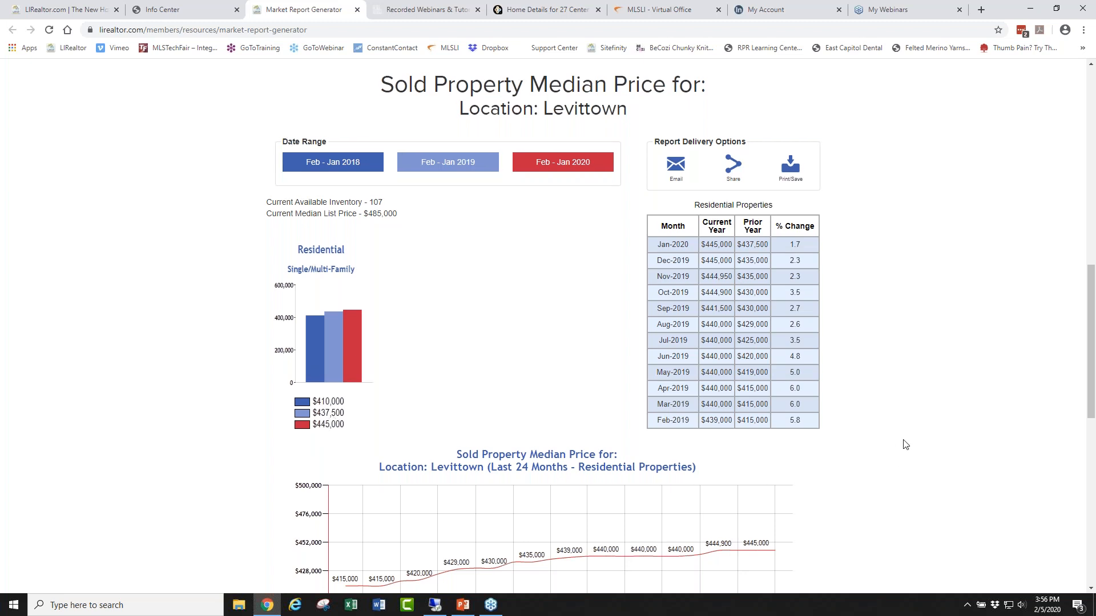
pyautogui.scroll(-3, 904, 444)
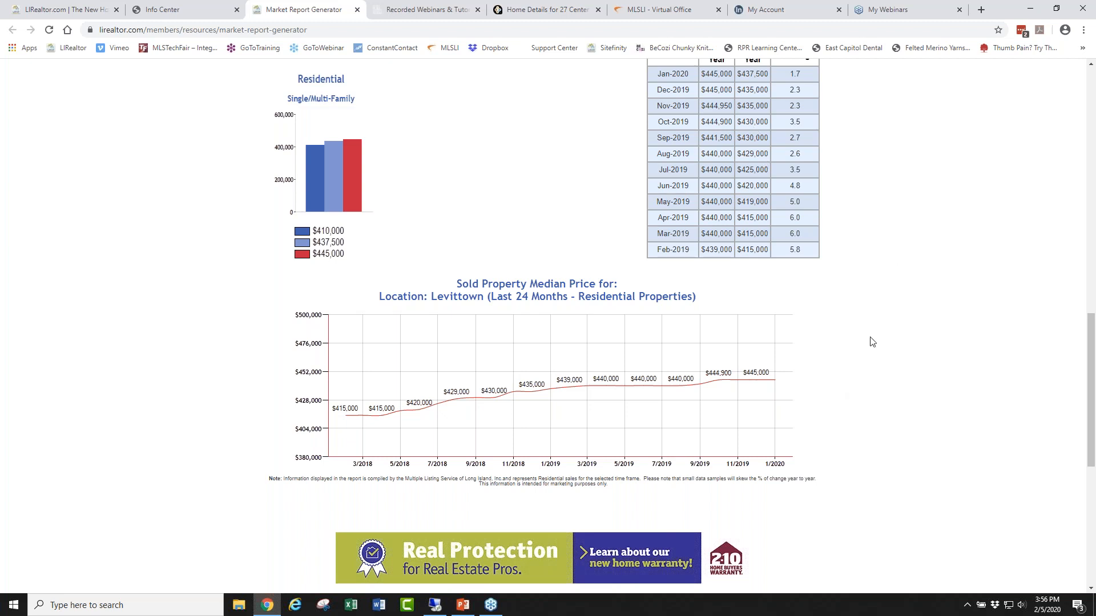
pyautogui.scroll(2, 872, 341)
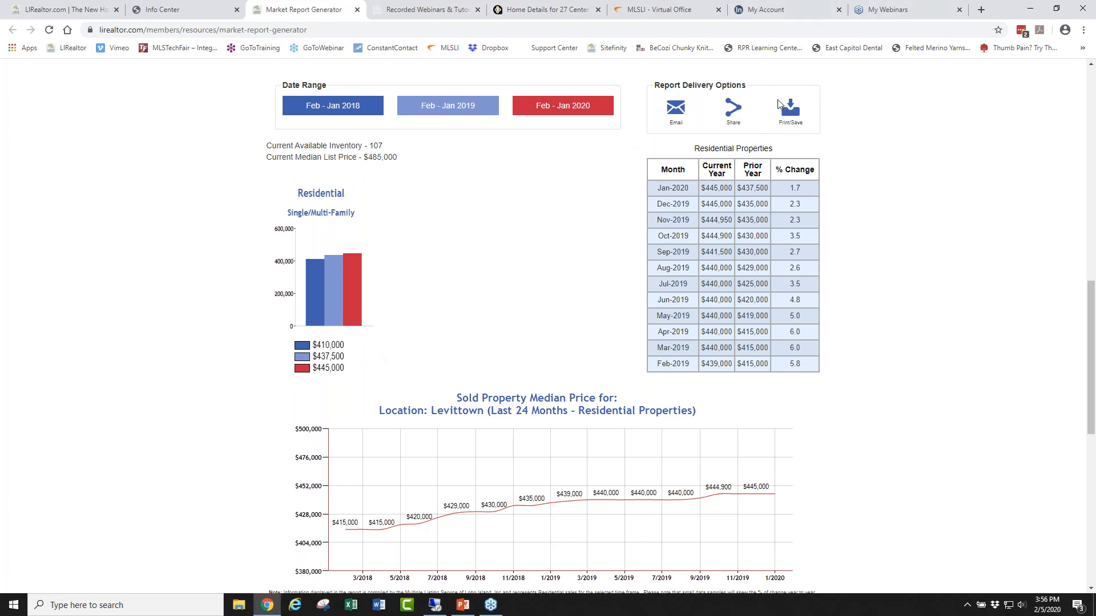
pyautogui.scroll(4, 894, 236)
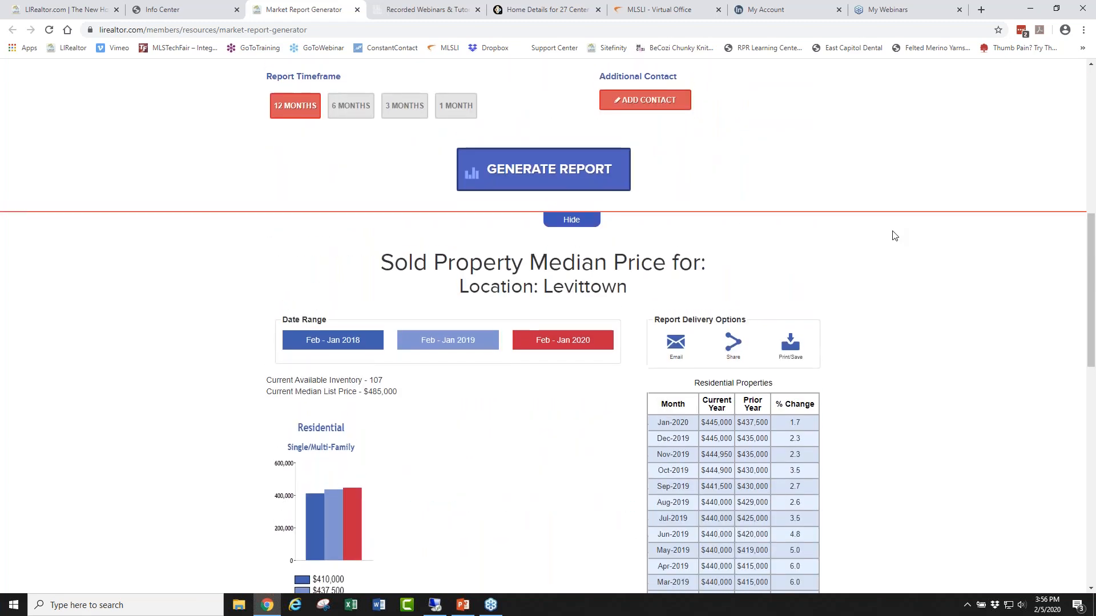
pyautogui.scroll(9, 895, 236)
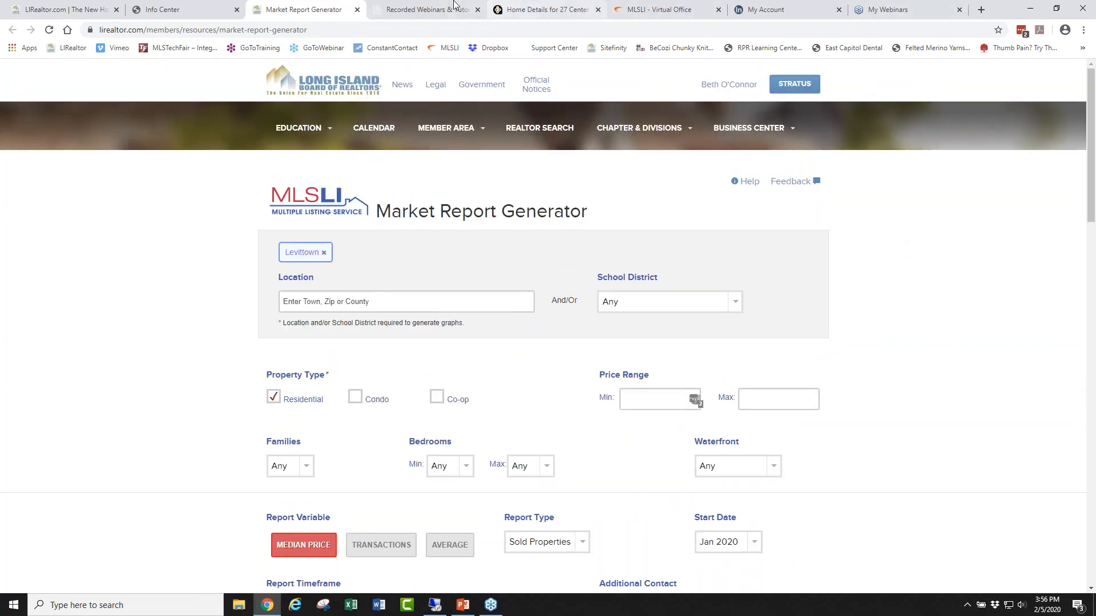
# Submit Market Statistics for Levittown with a 1 previous year comparison time frame.
pyautogui.click(357, 10)
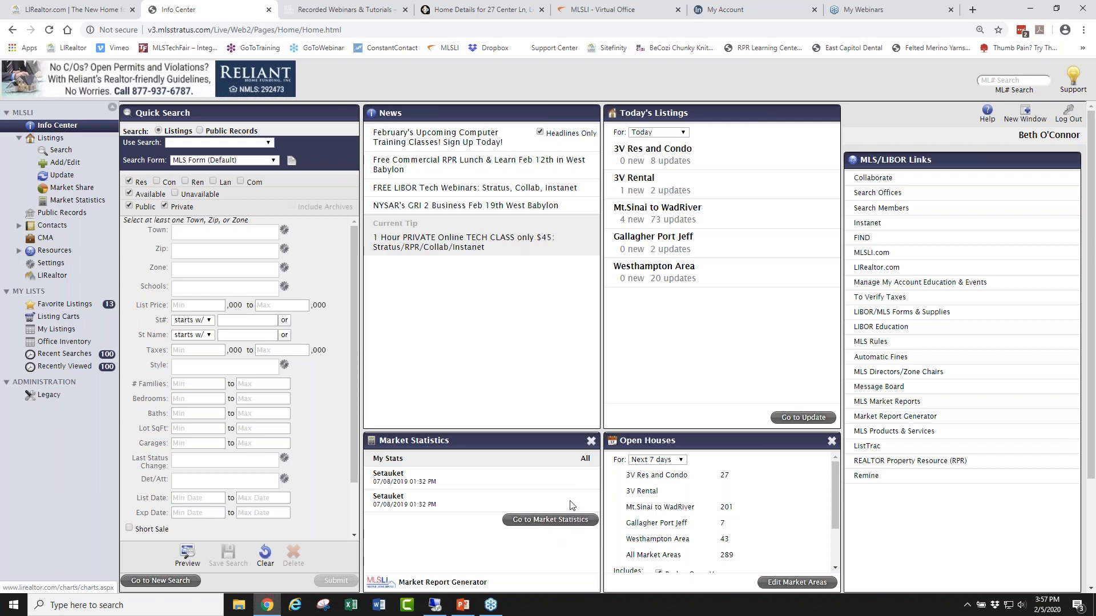
pyautogui.click(548, 520)
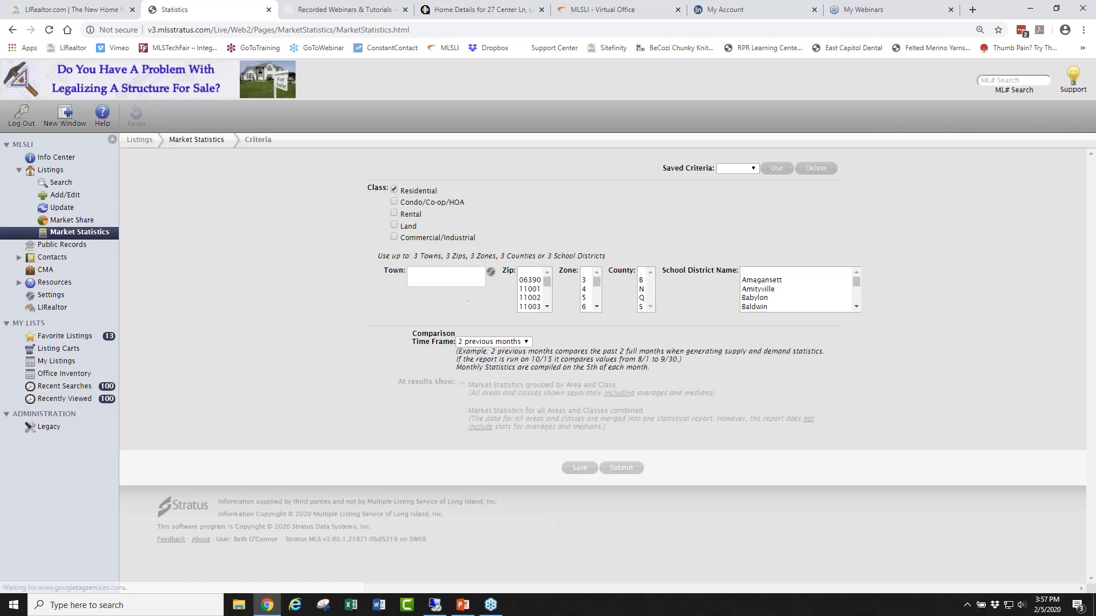
pyautogui.click(453, 272)
pyautogui.write('lev')
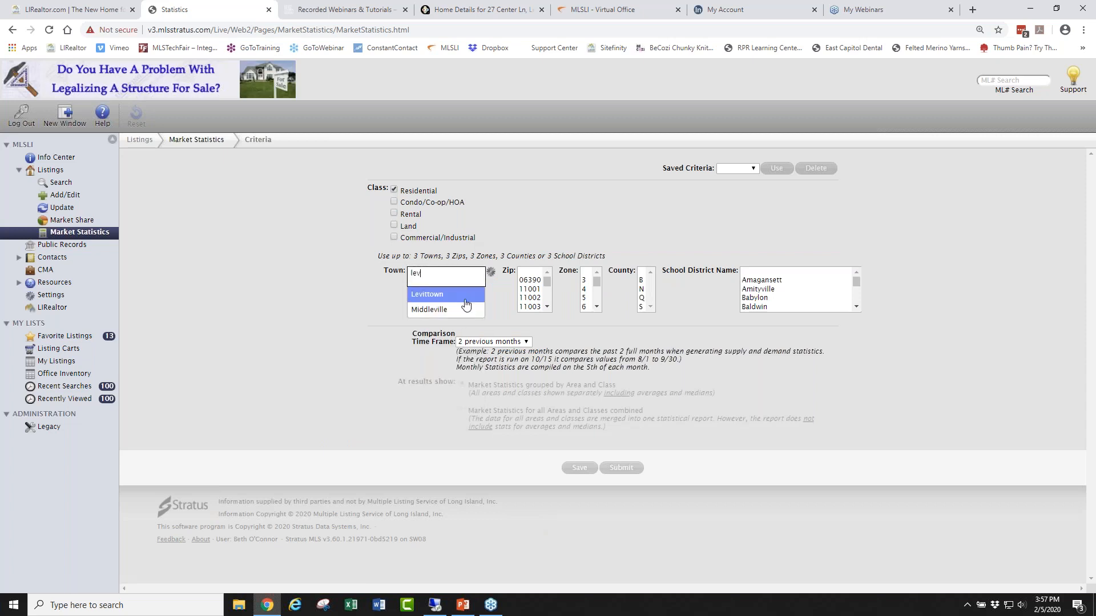
pyautogui.click(472, 294)
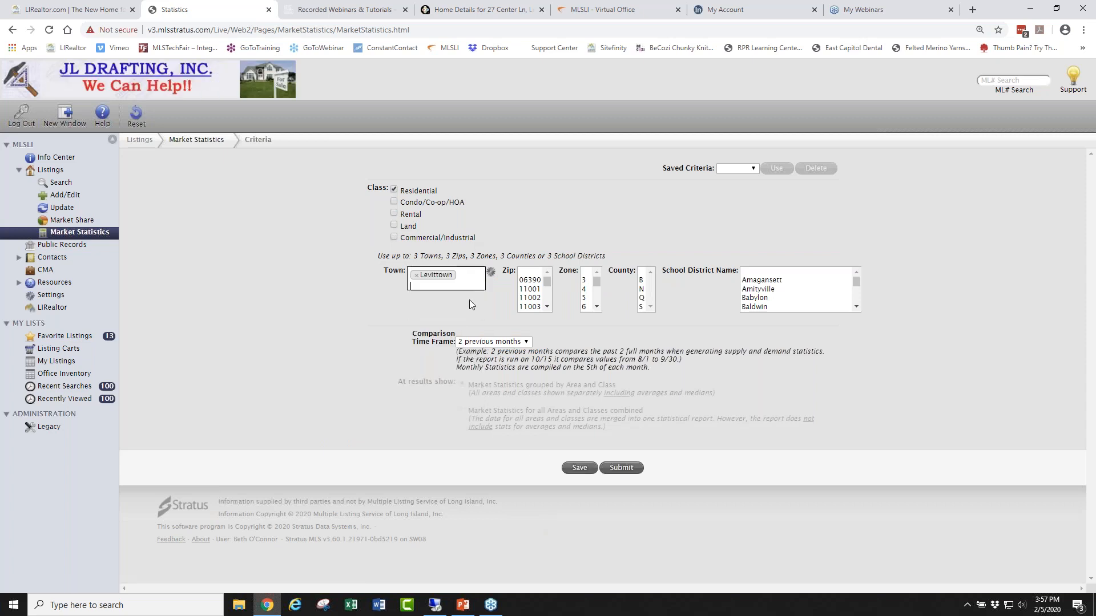
pyautogui.click(524, 342)
pyautogui.click(488, 378)
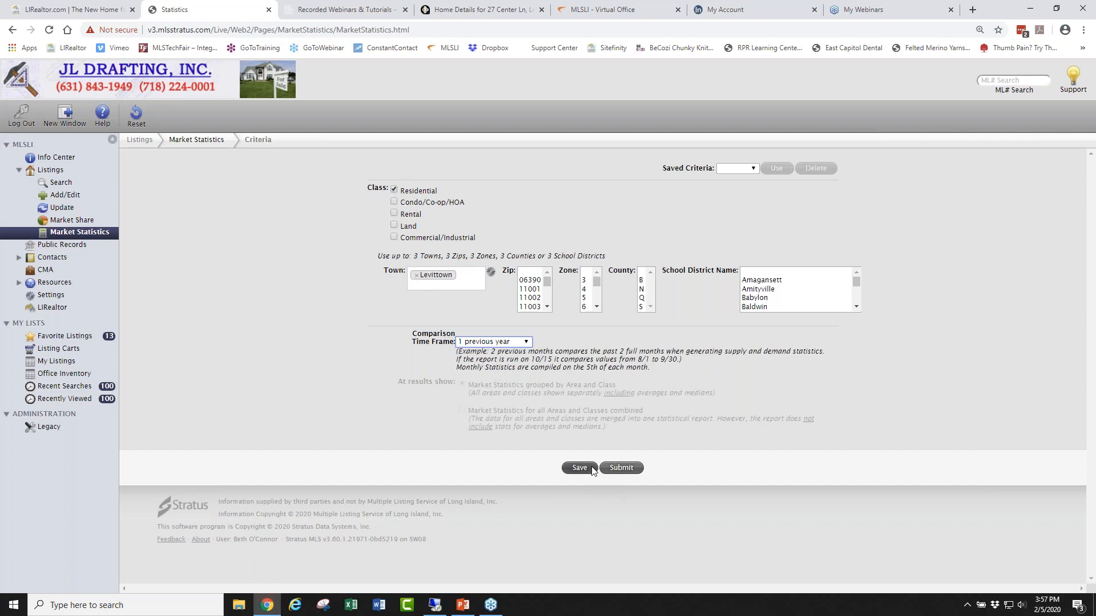
pyautogui.click(616, 468)
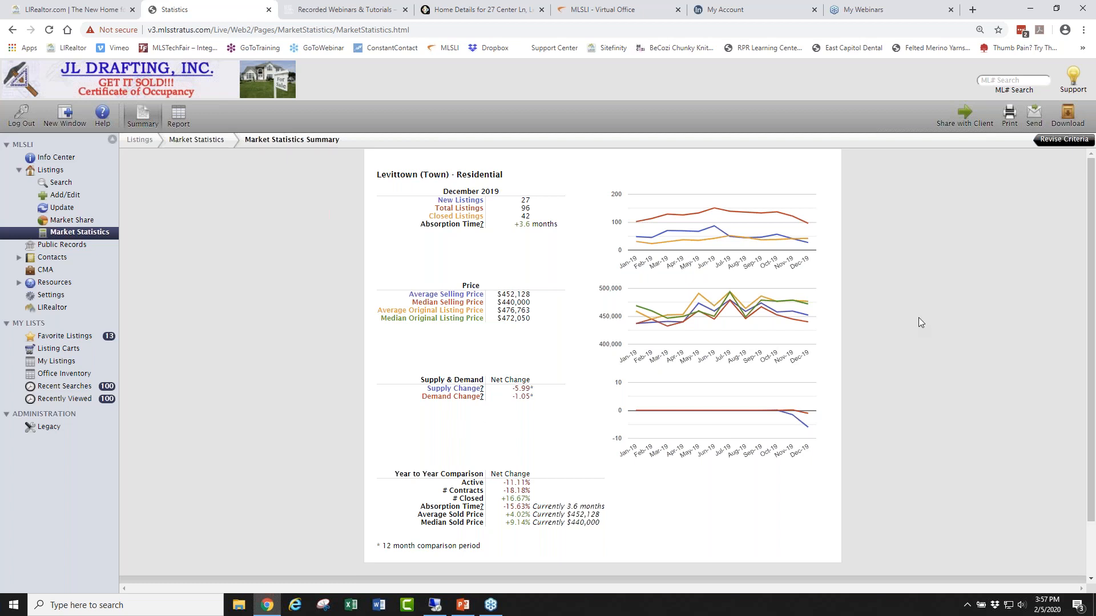
pyautogui.hotkey('ctrl', '+')
pyautogui.hotkey('ctrl', '+')
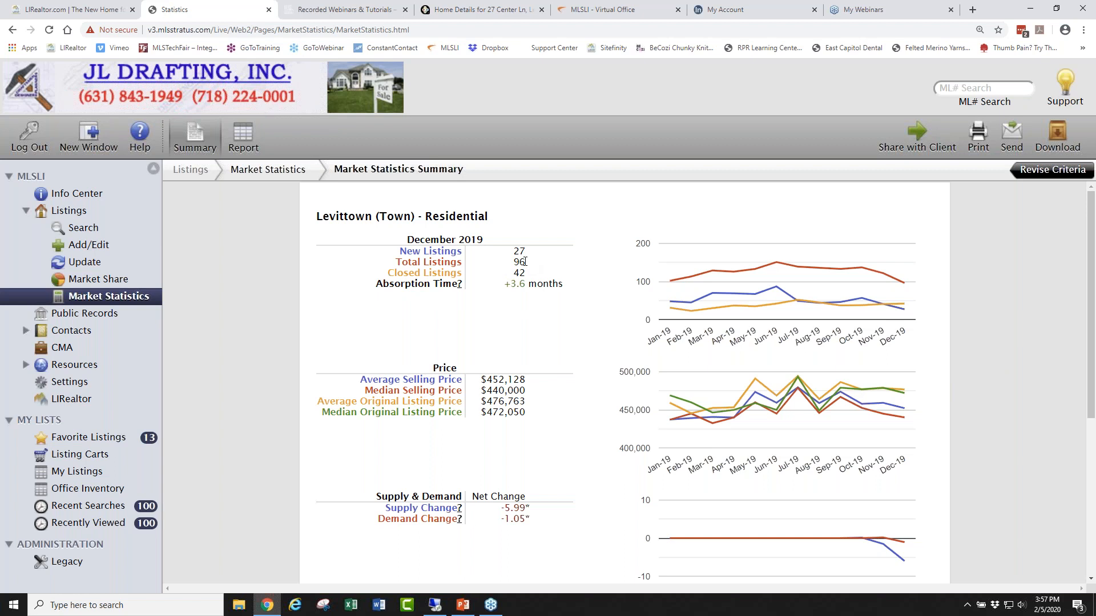
pyautogui.moveTo(525, 262); pyautogui.dragTo(516, 262)
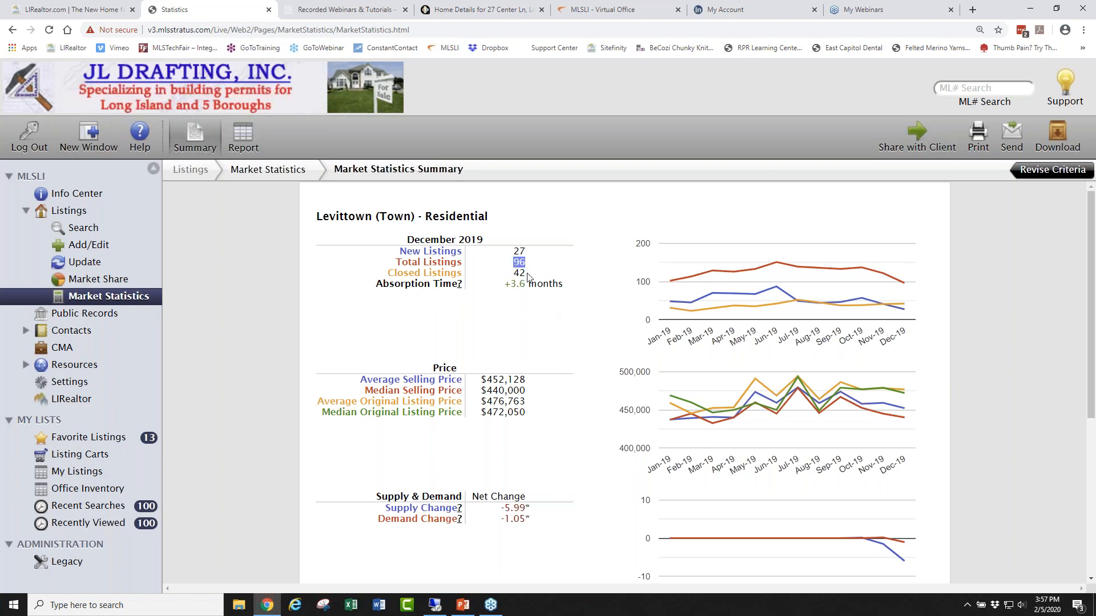
pyautogui.moveTo(526, 274); pyautogui.dragTo(516, 274)
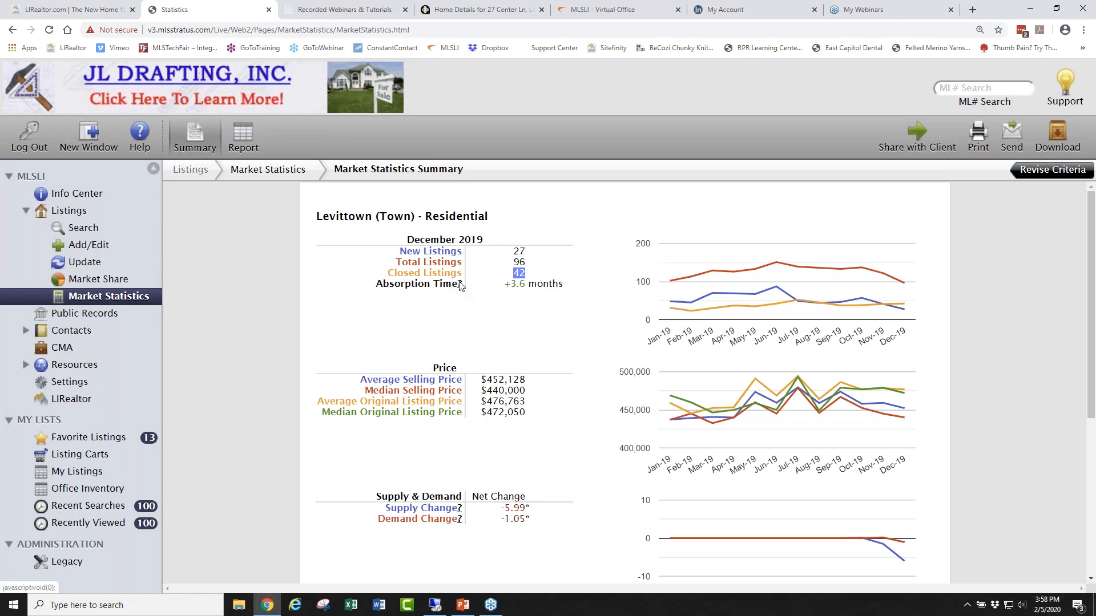
pyautogui.click(460, 284)
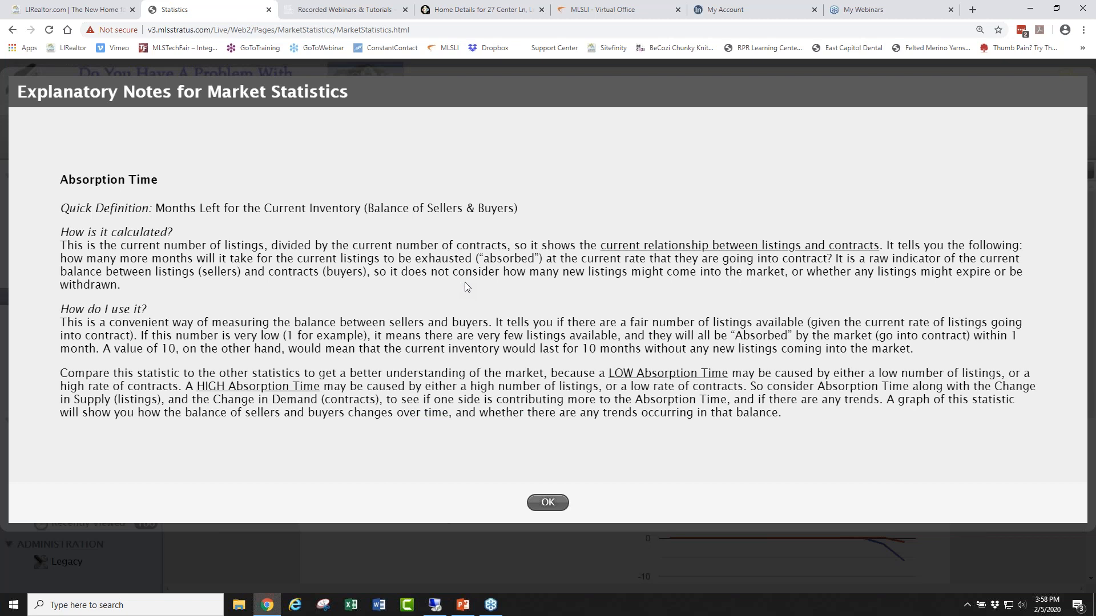
pyautogui.click(546, 503)
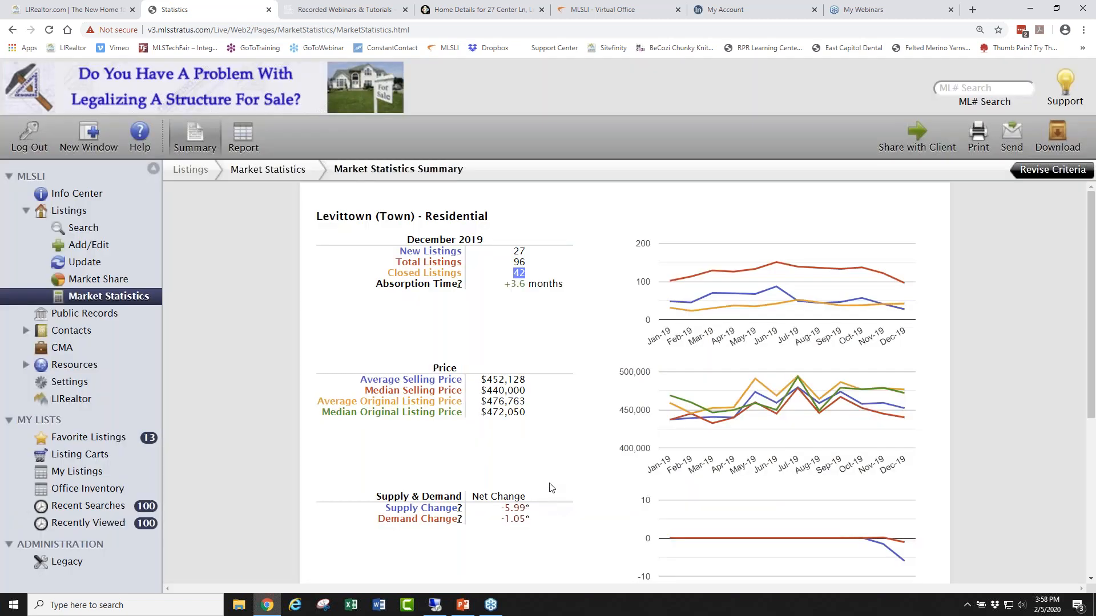
pyautogui.scroll(-2, 551, 449)
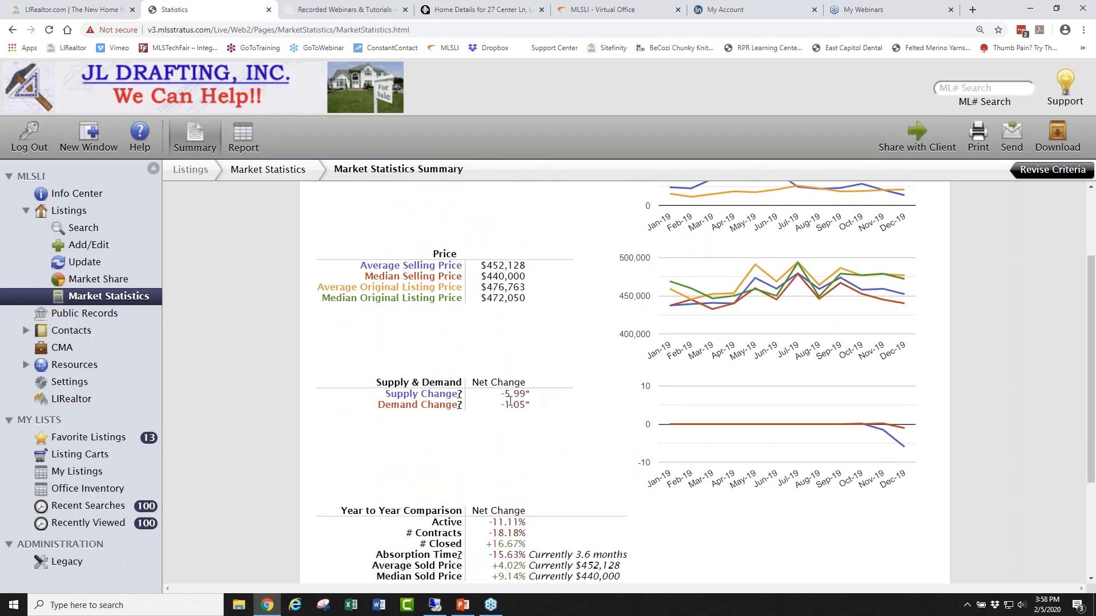
pyautogui.moveTo(384, 394); pyautogui.dragTo(459, 394)
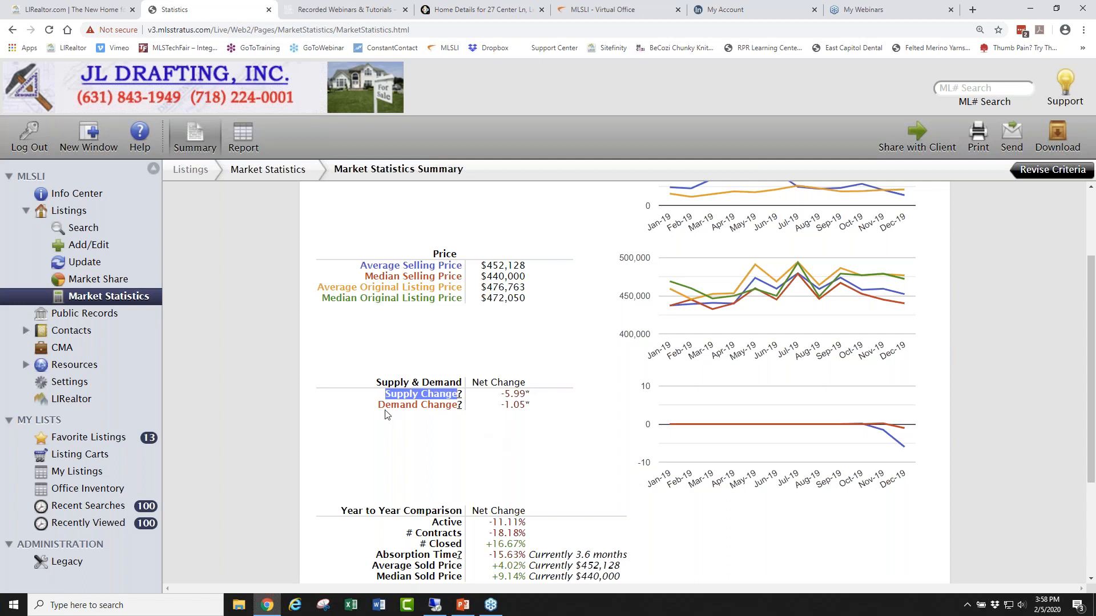
pyautogui.moveTo(377, 410); pyautogui.dragTo(530, 406)
pyautogui.click(519, 427)
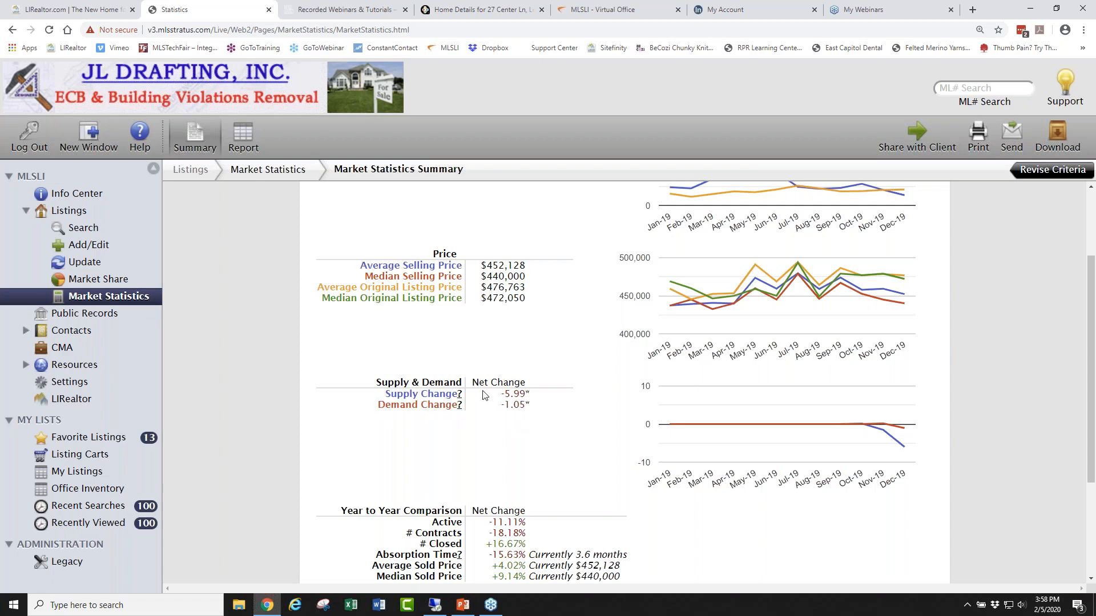
pyautogui.scroll(-3, 572, 421)
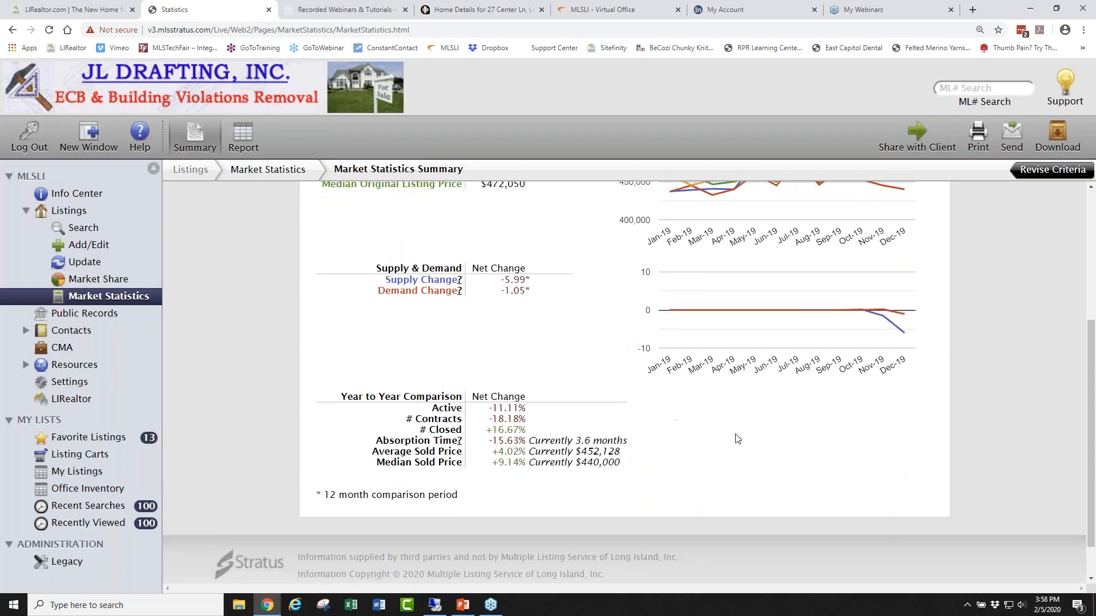
pyautogui.scroll(3, 736, 438)
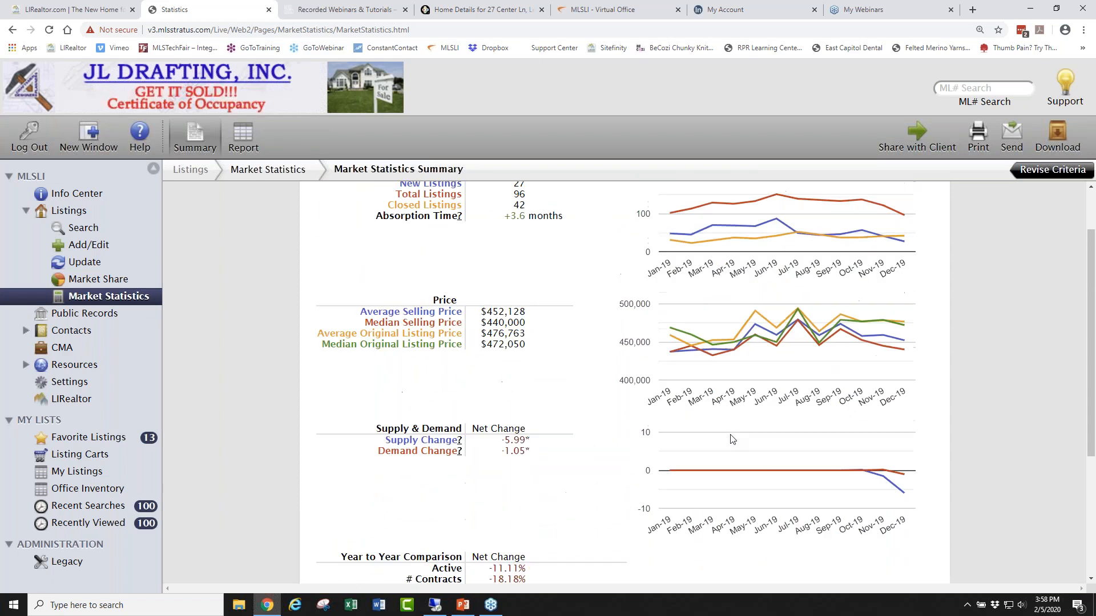
pyautogui.scroll(1, 731, 437)
pyautogui.scroll(-4, 731, 438)
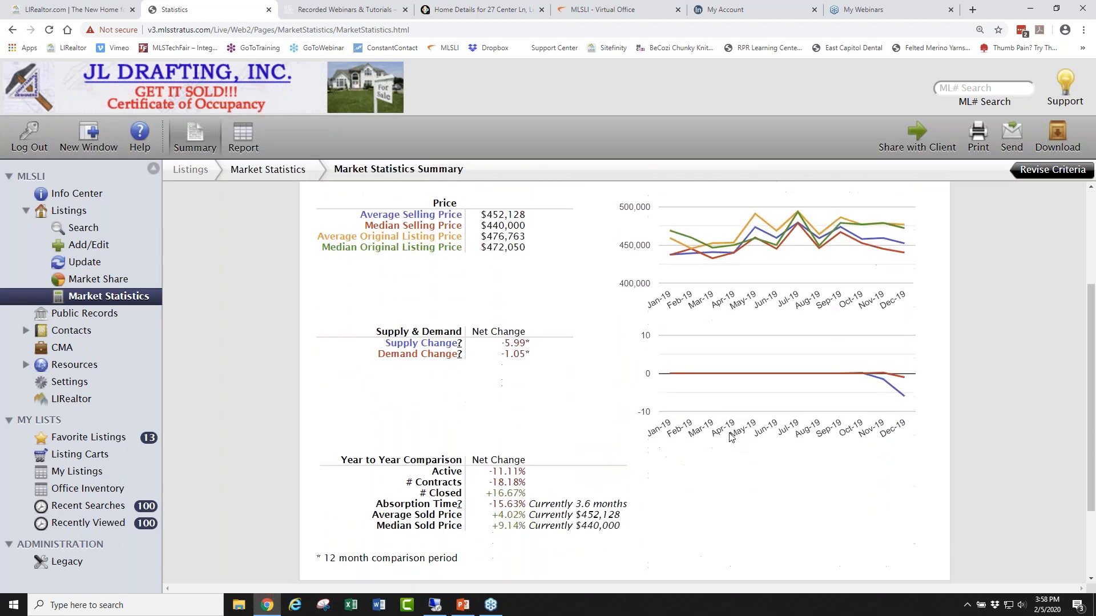
pyautogui.scroll(4, 725, 425)
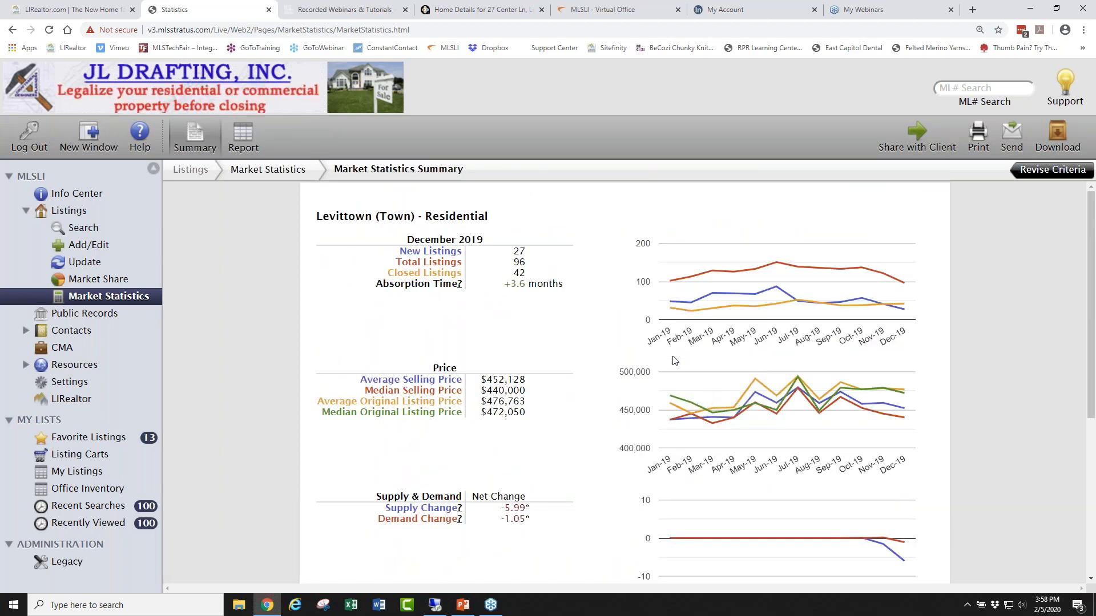
# Show the Levittown statistics as the Jan–Dec 2019 Market Statistics Report table.
pyautogui.click(242, 136)
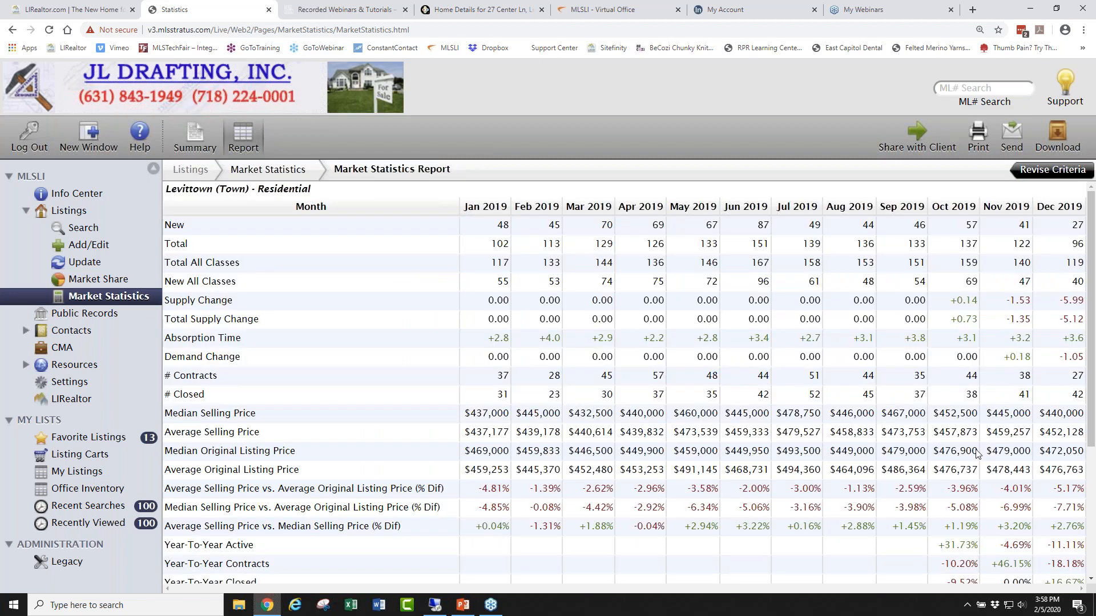
pyautogui.scroll(-3, 639, 482)
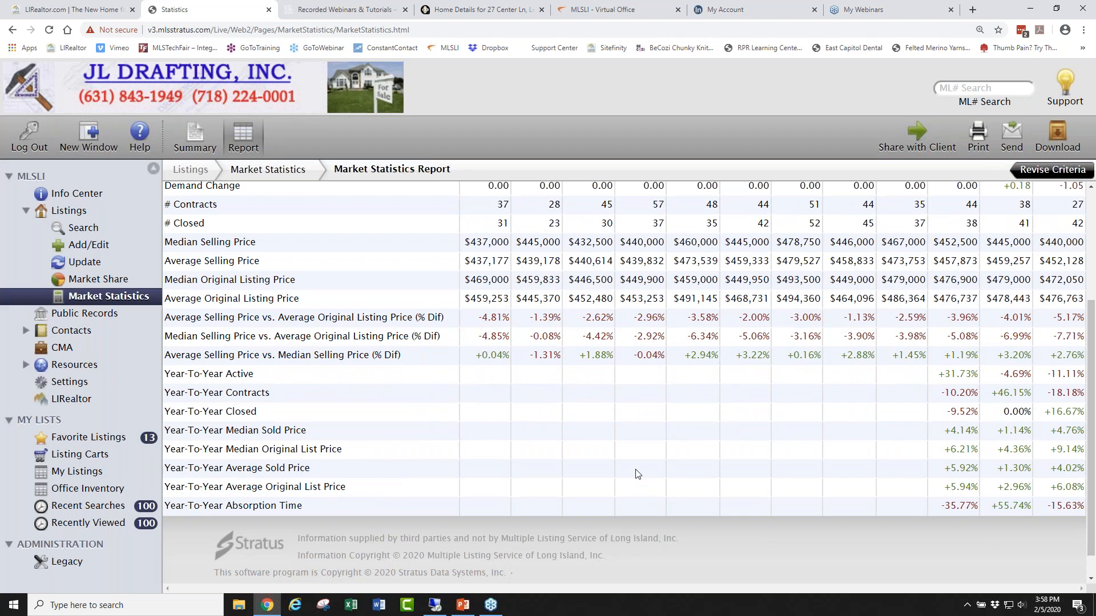
pyautogui.scroll(3, 638, 482)
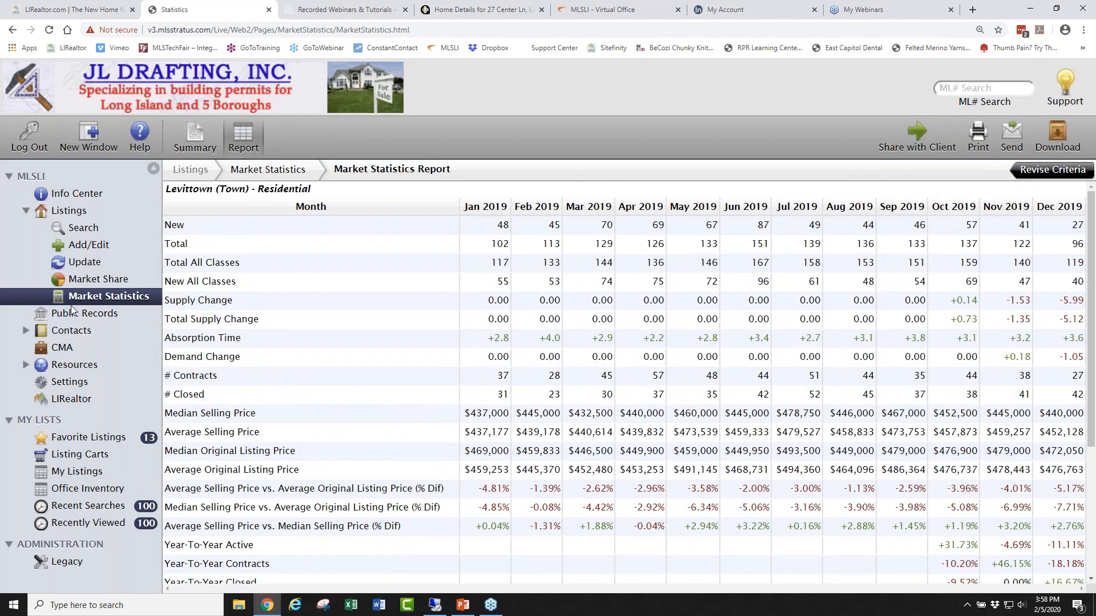
# Go back to the Info Center dashboard and zoom the browser back out.
pyautogui.click(77, 194)
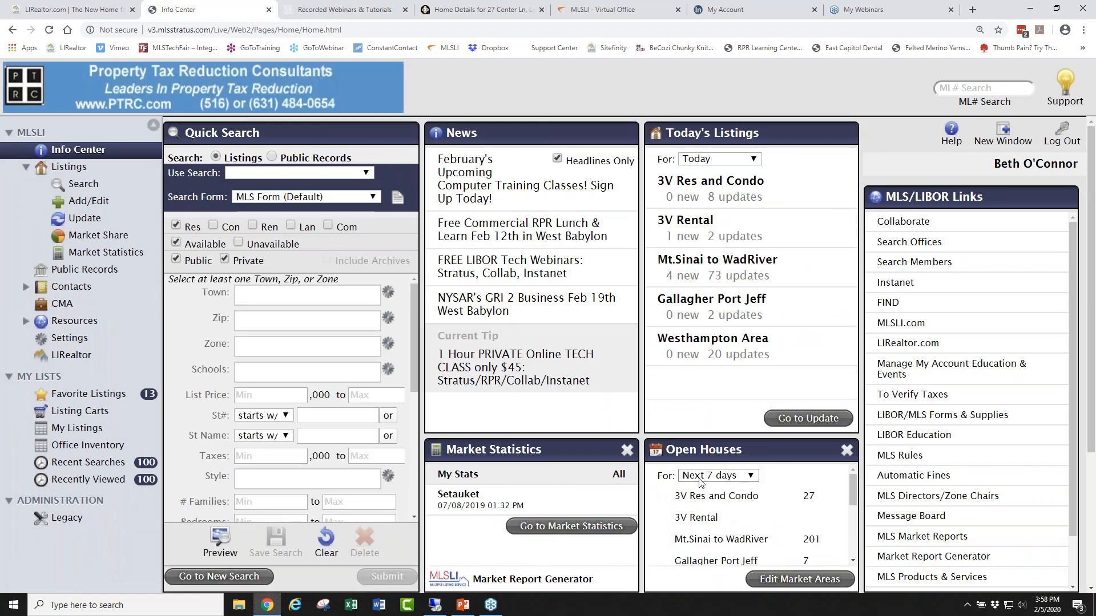
pyautogui.hotkey('ctrl', '-')
pyautogui.hotkey('ctrl', '-')
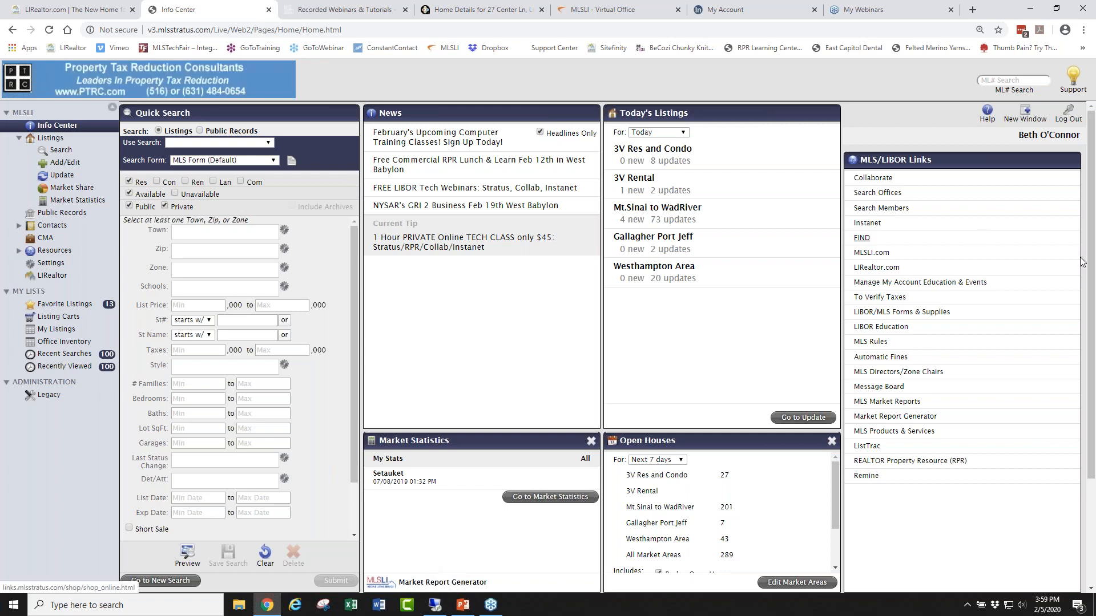
pyautogui.click(1085, 311)
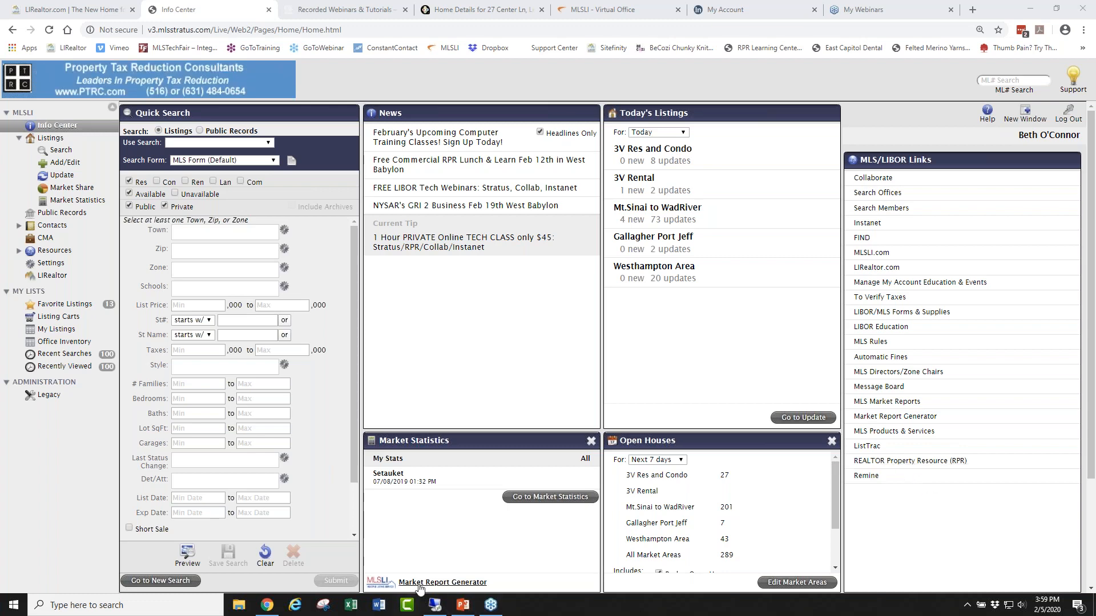
# Maximize the Stratus for New Agents deck and select slide 2 on the mobile apps.
pyautogui.click(462, 606)
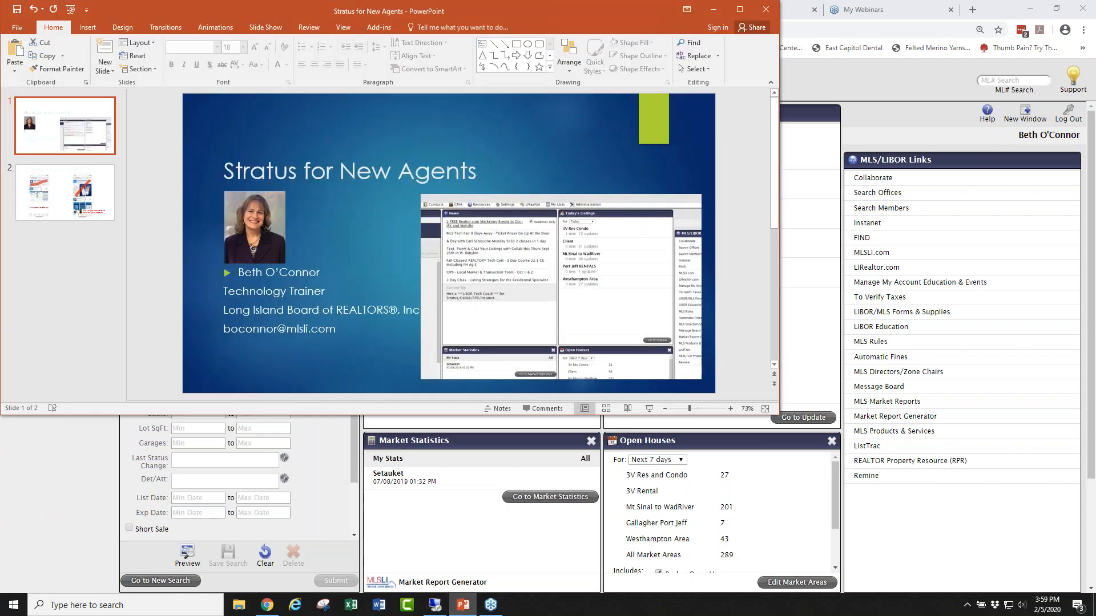
pyautogui.click(740, 9)
pyautogui.click(86, 251)
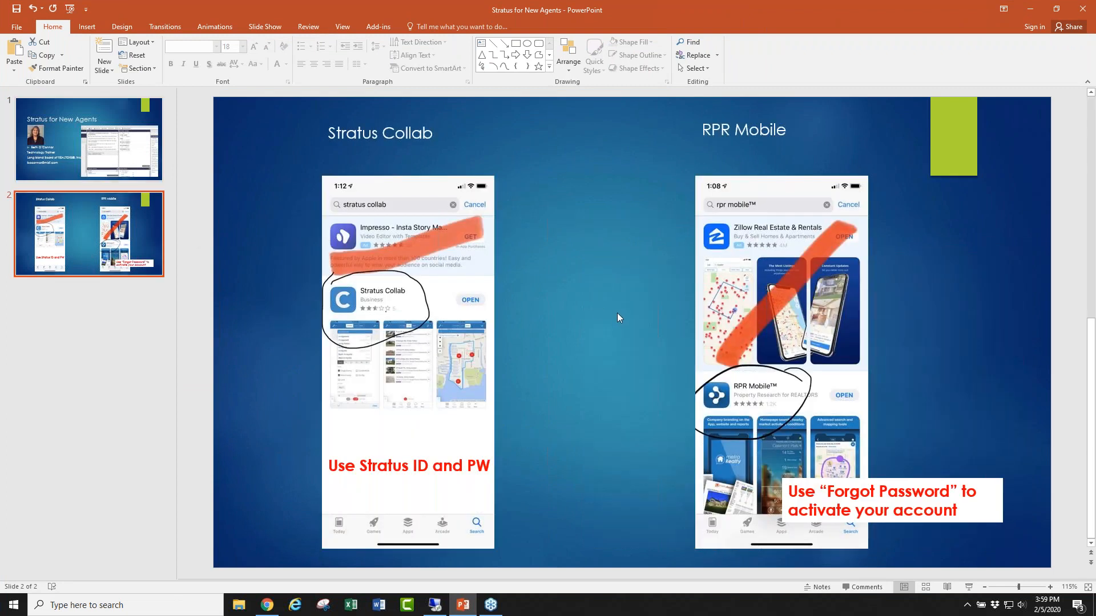